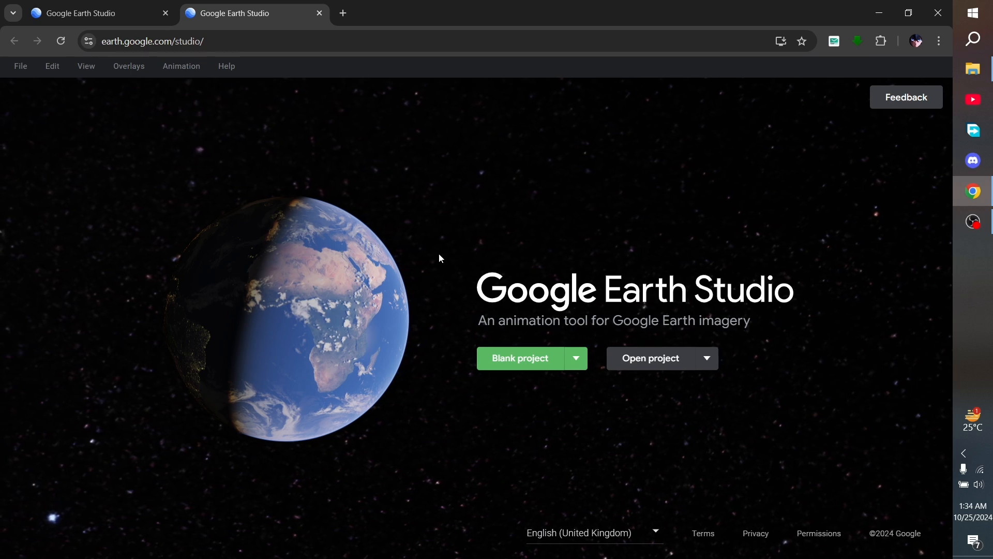
- Create a new blank project and name it "map recreation 2"
click(536, 367)
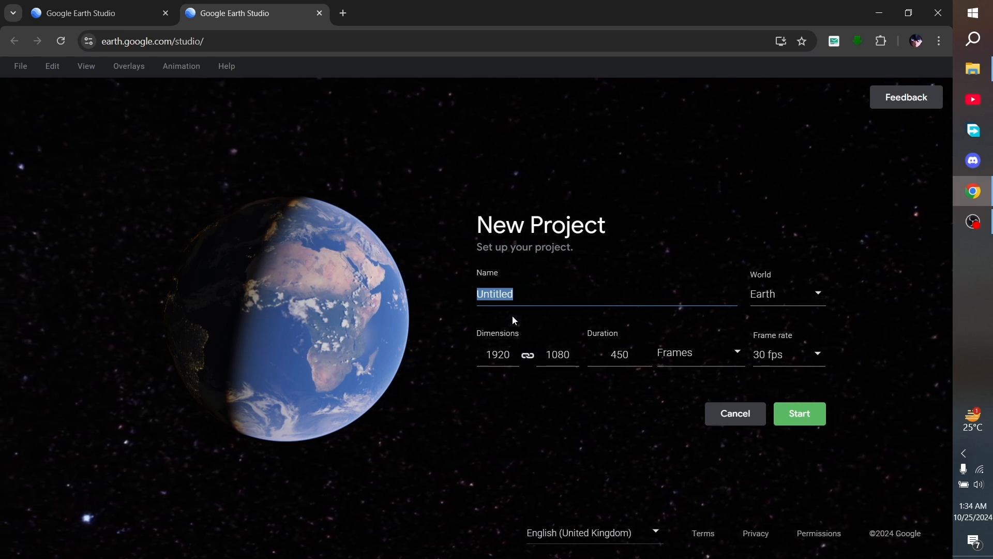
text(r)
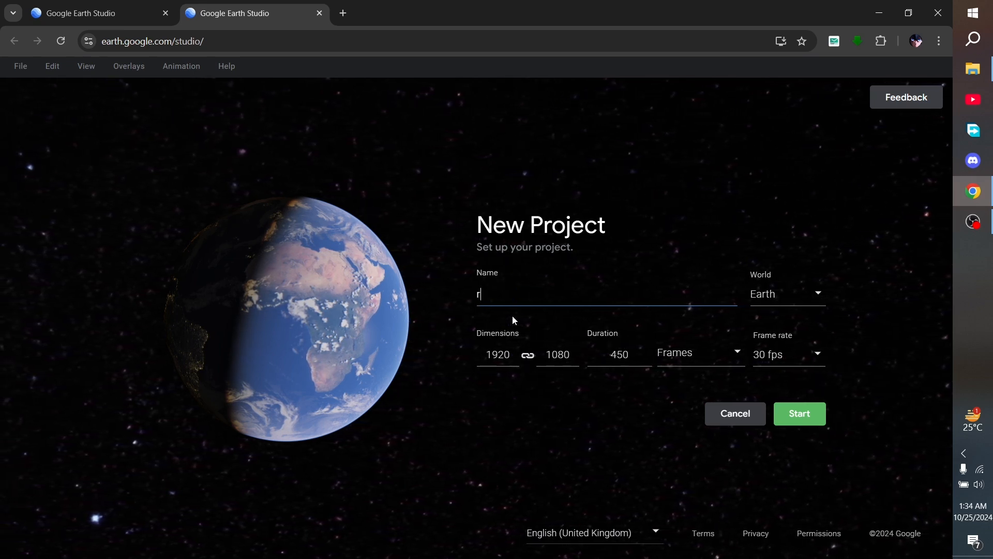
text(ma)
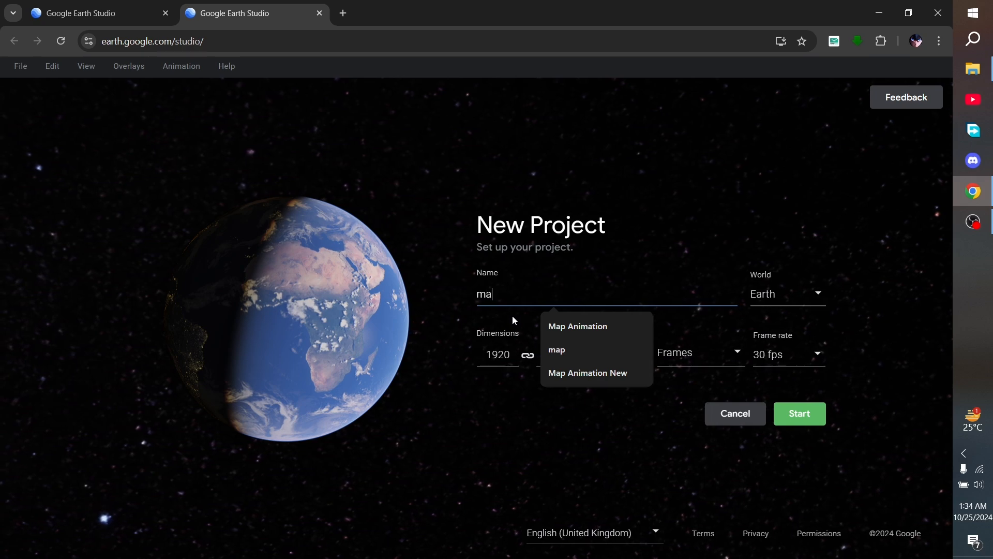
text(p recre)
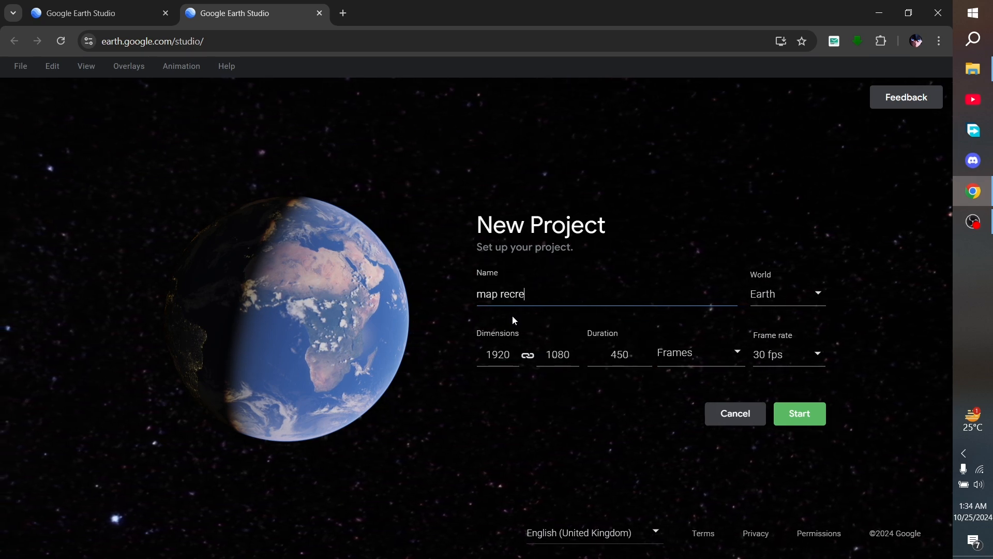
text(ation 2)
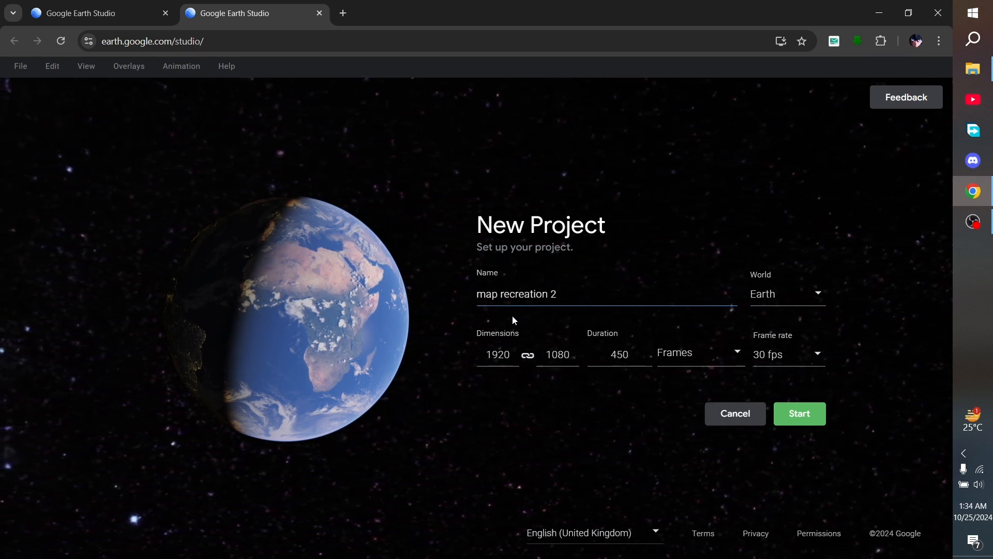
- Express the project duration as Timecode, keeping 00:15:00, and start the project
click(716, 351)
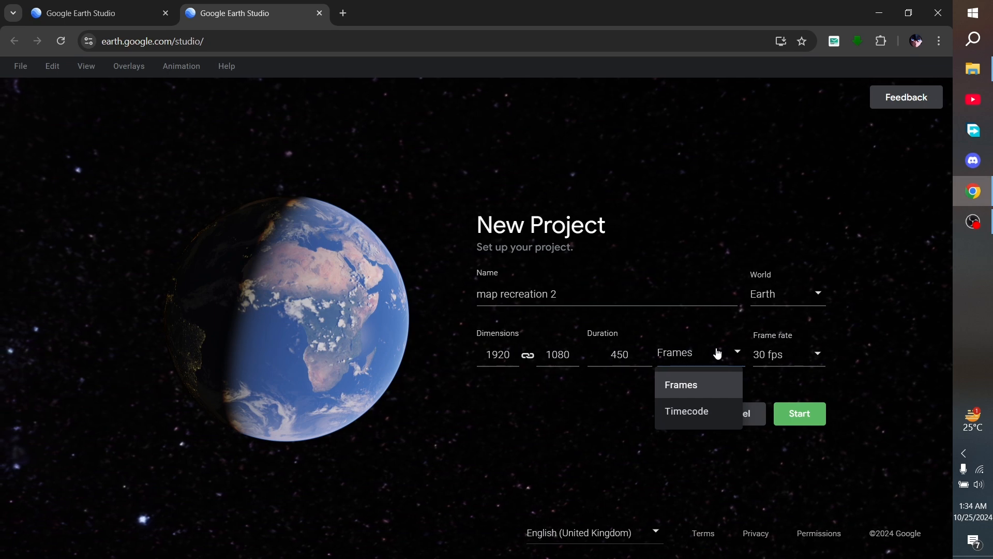
click(702, 414)
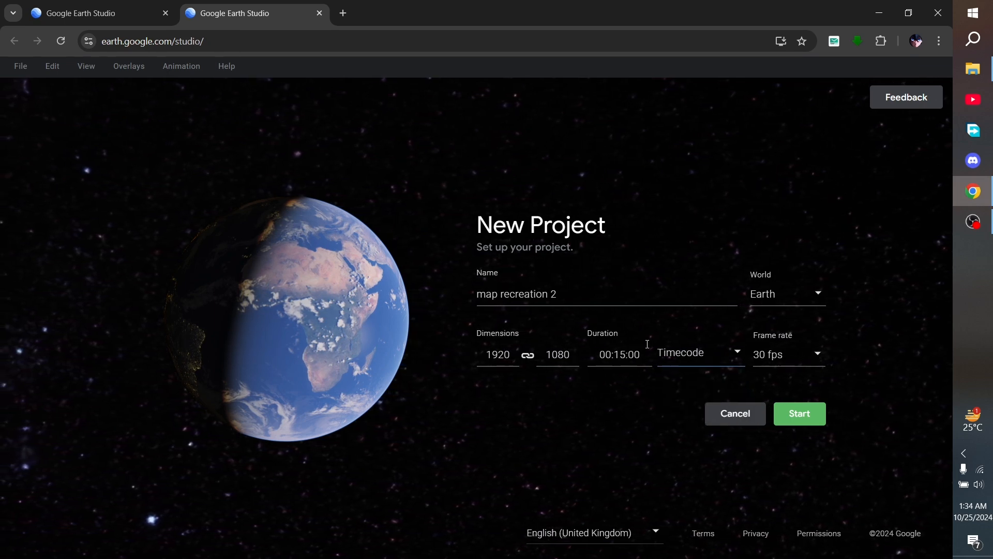
click(625, 362)
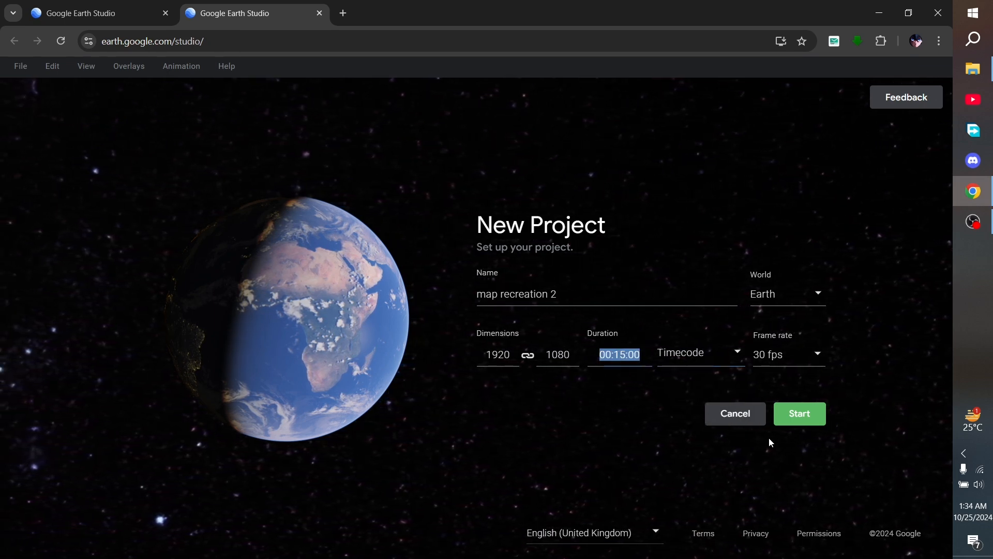
click(821, 422)
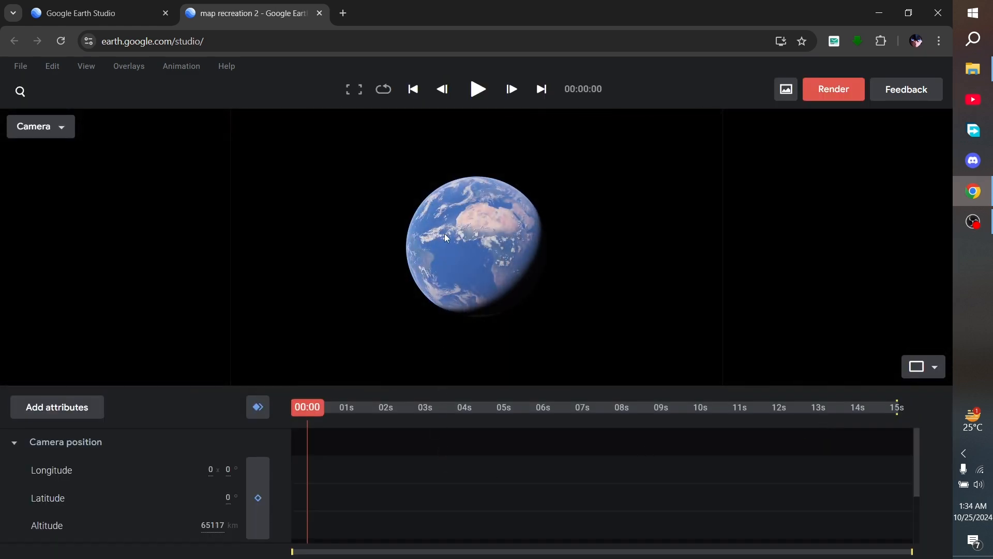
- Bring the camera down to about 462 km altitude over the Ulan-Ude area and keyframe its position at the timeline start
drag(446, 237, 503, 336)
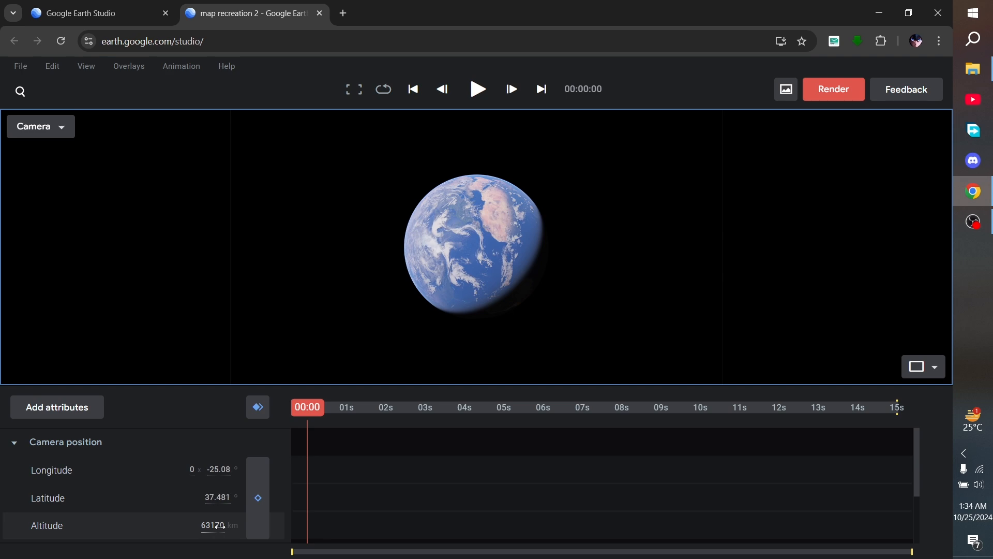
scroll(467, 244, down, 5)
drag(466, 244, 548, 309)
scroll(546, 258, up, 5)
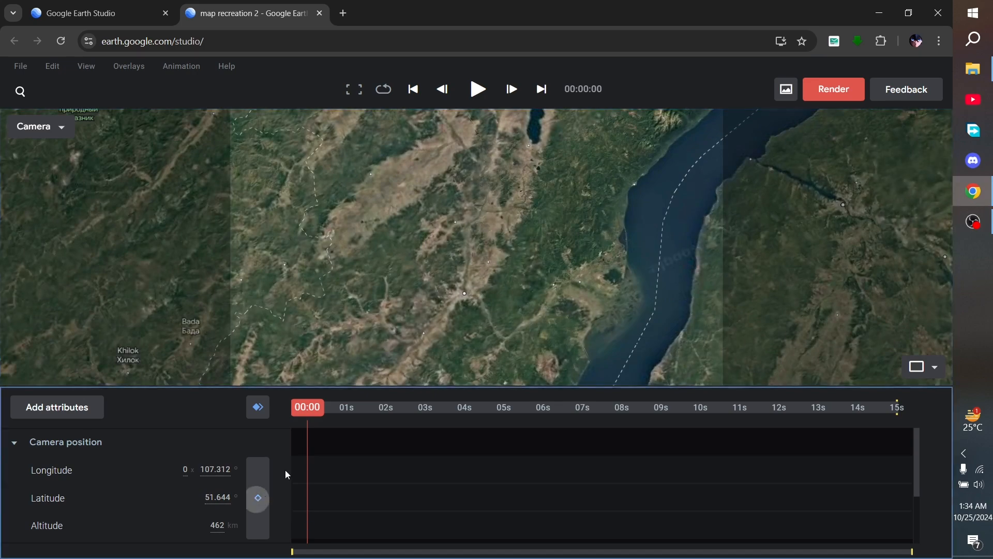
- At 00:04:28, pull the camera out to about 8243 km altitude over East Asia and add camera keyframes
click(502, 411)
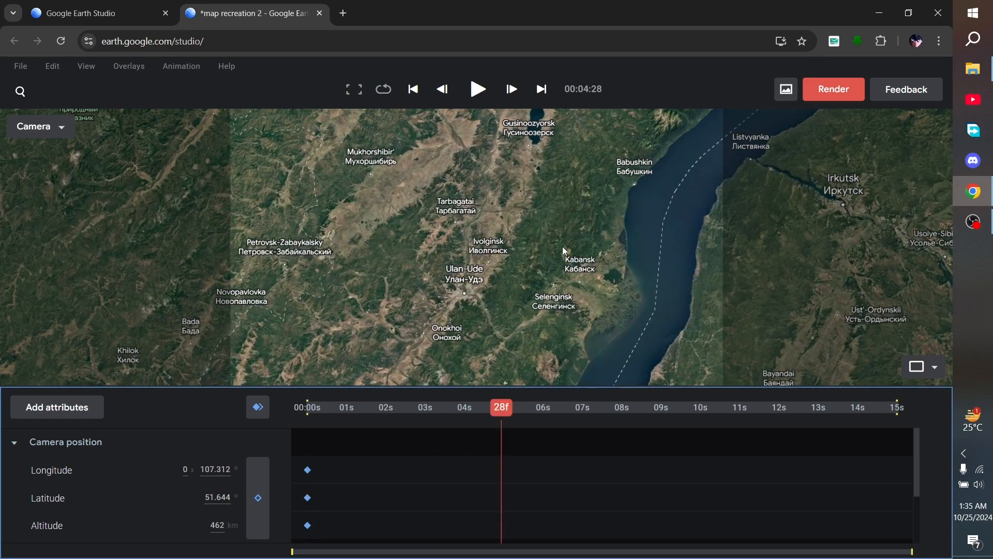
scroll(563, 246, down, 10)
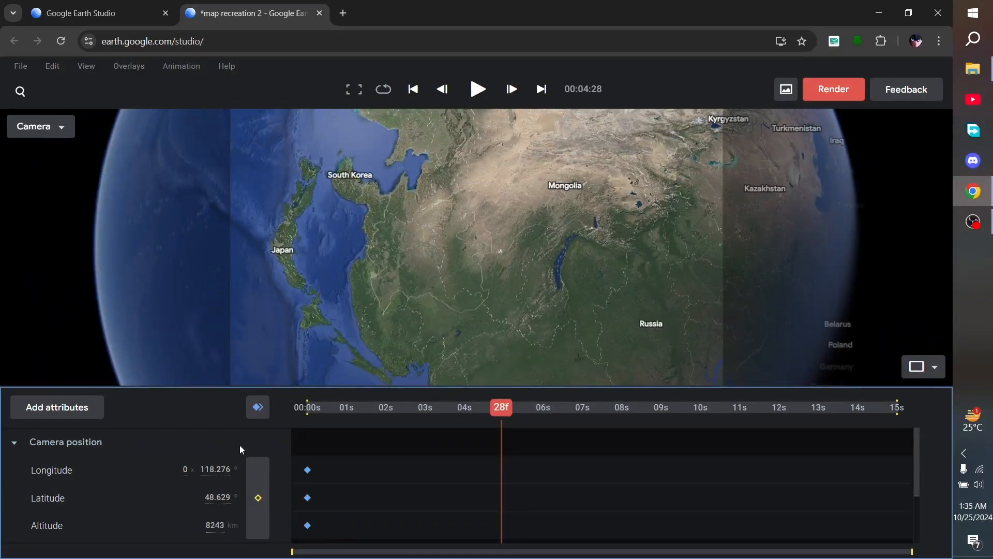
click(258, 406)
- Preview the camera move from the start of the timeline and undo the added keyframes
key(Home)
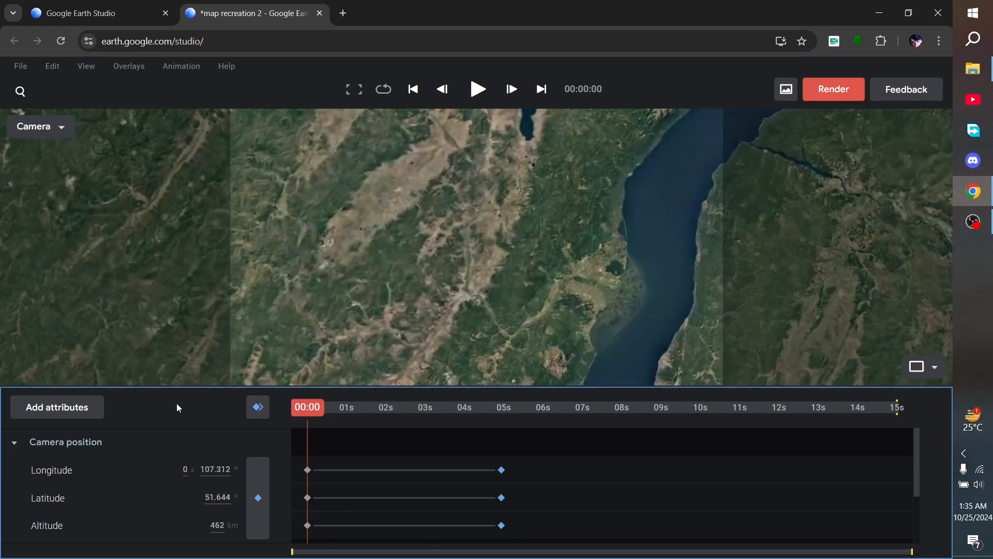
key(space)
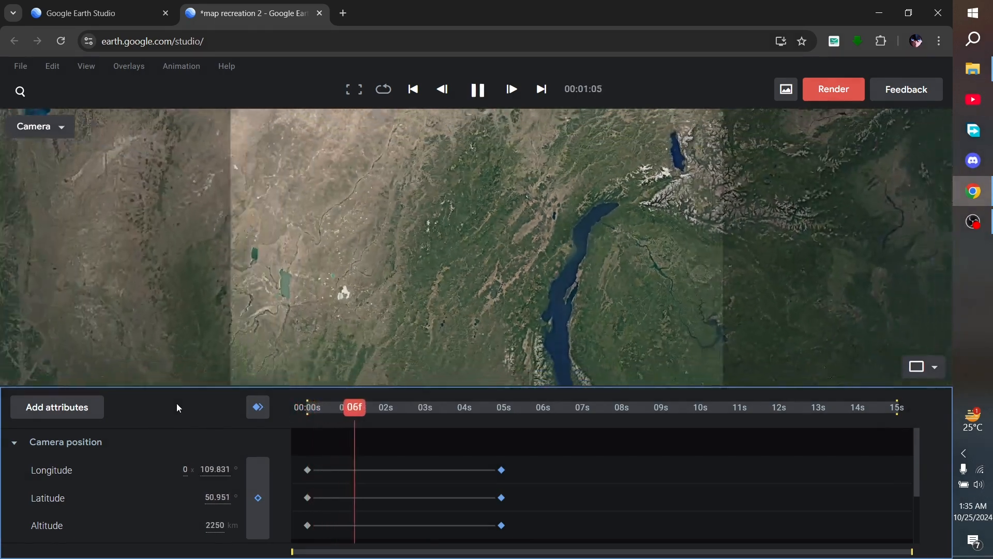
key(space)
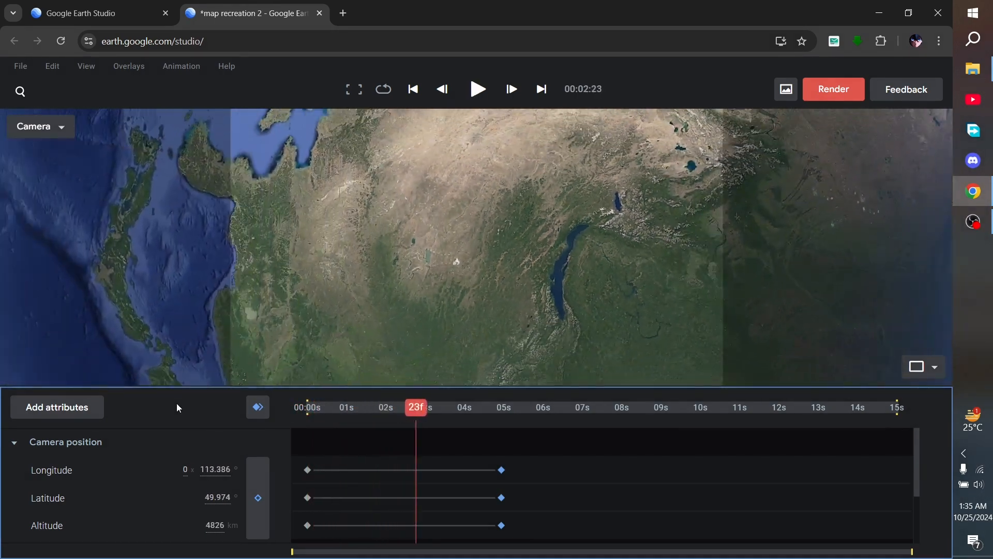
key(ctrl+z)
key(ctrl+z)
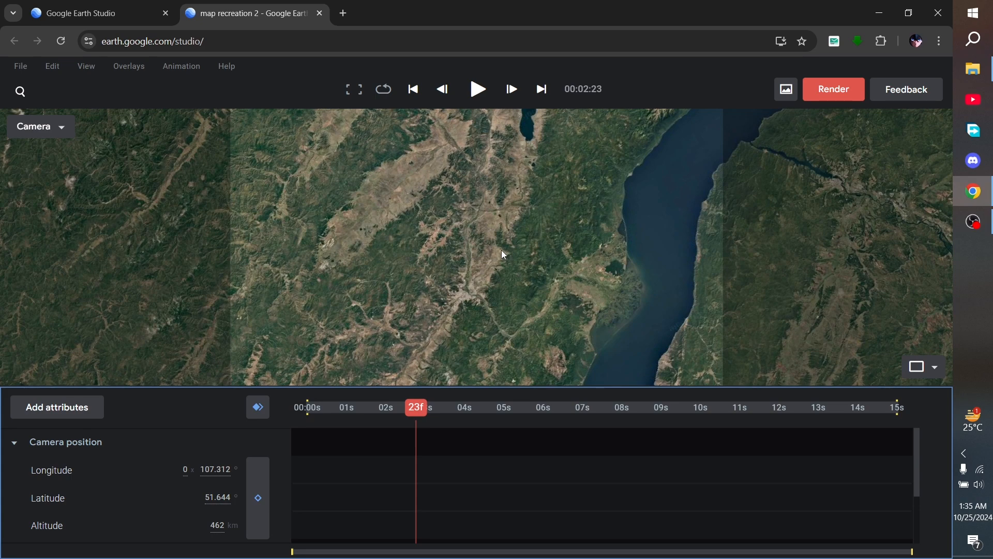
- Move the camera to Israel using the recent location searches
click(21, 92)
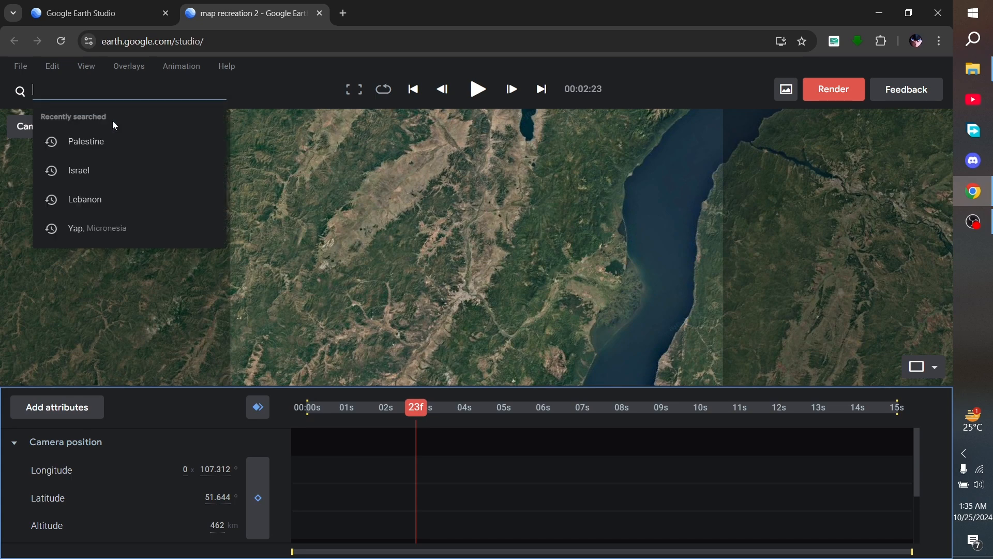
click(82, 175)
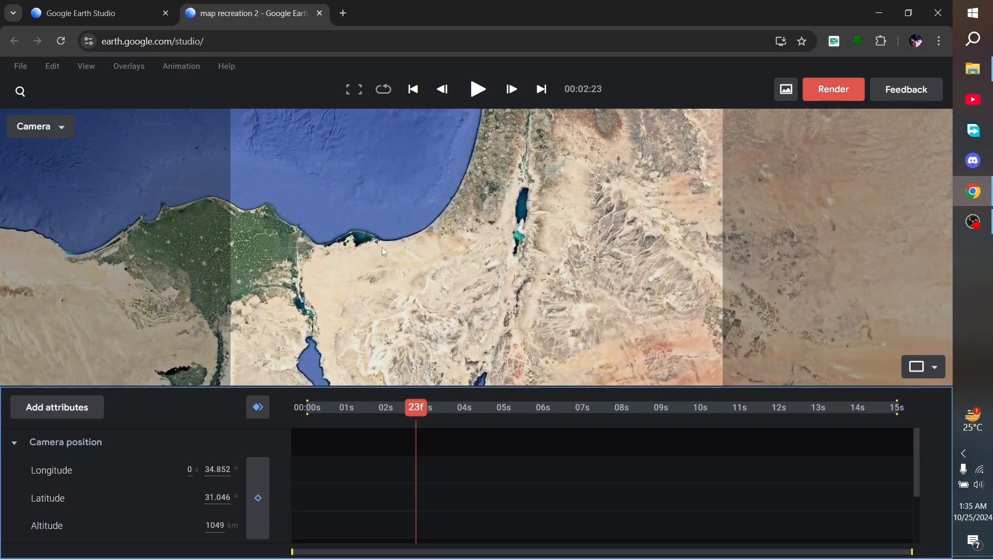
- Try the Clean map style and switch the map back to Exploration
click(92, 76)
mouse_move(112, 259)
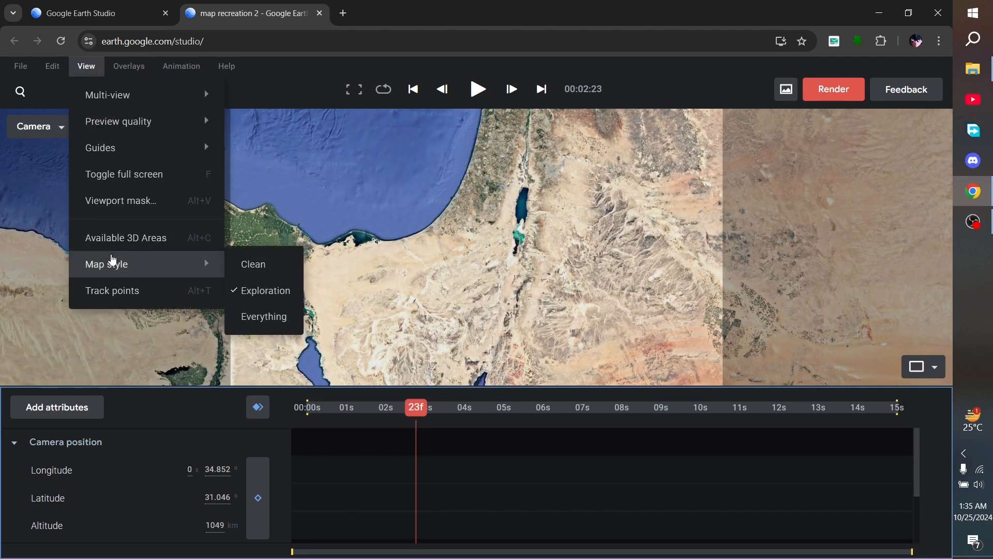
click(252, 267)
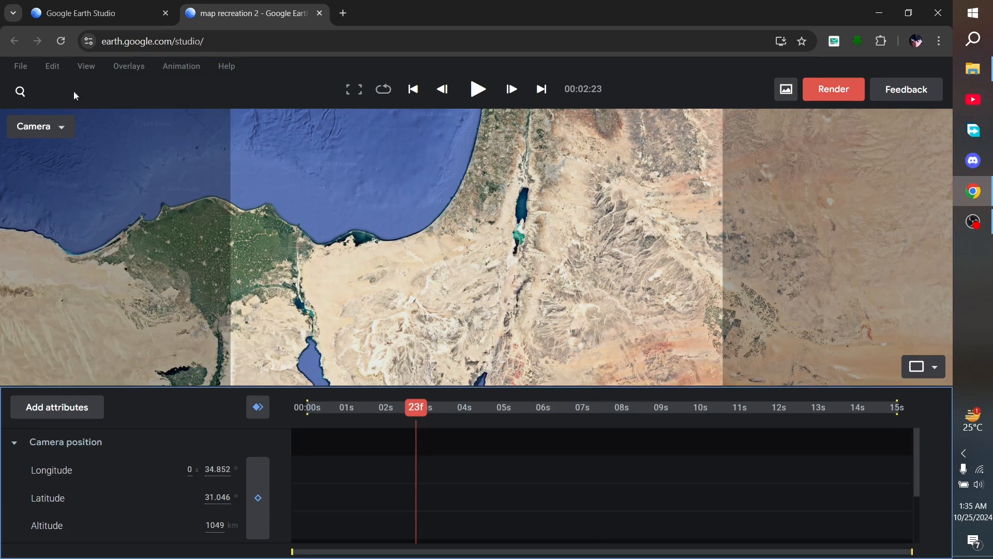
click(82, 76)
mouse_move(164, 274)
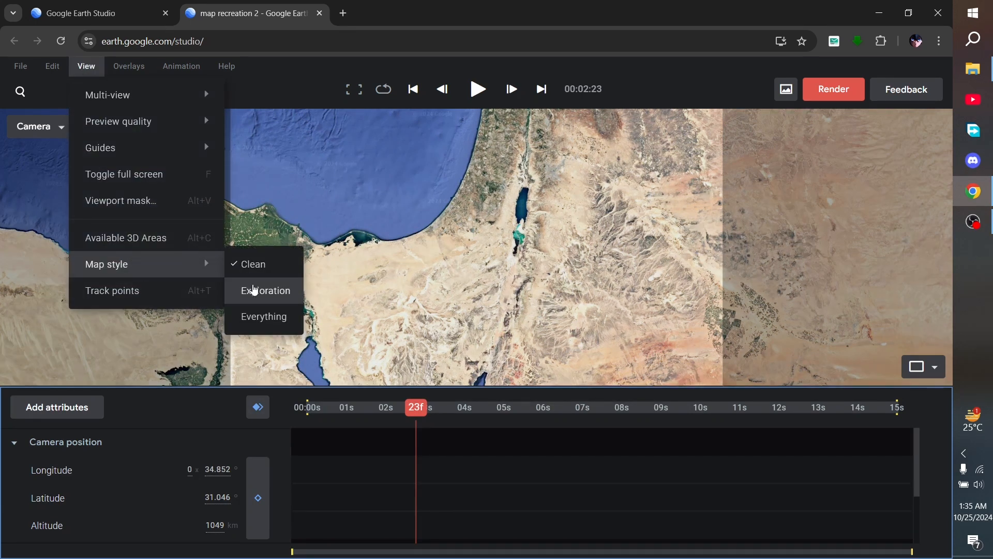
click(253, 288)
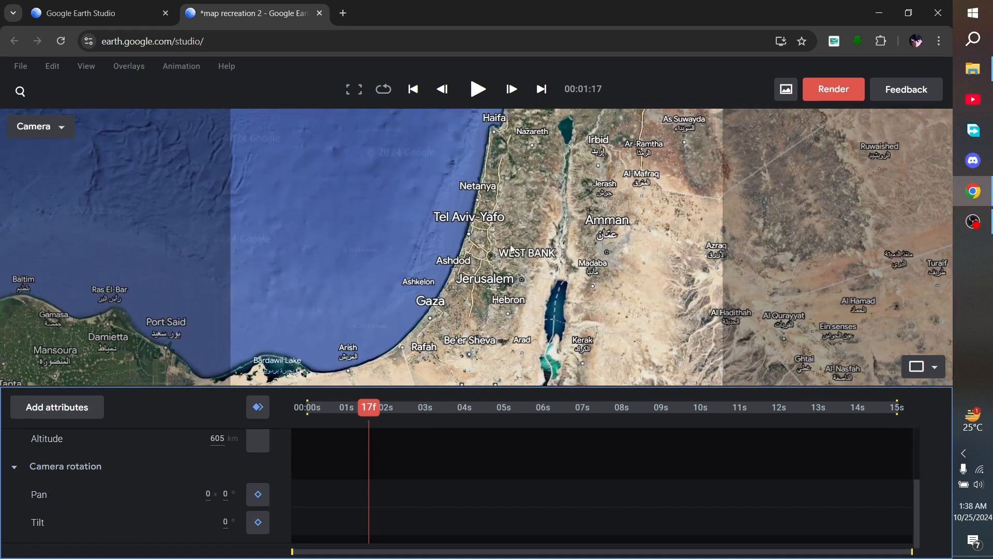
- Examine the place labels and roads around the West Bank, Tel Aviv and Jerusalem at different camera altitudes
scroll(526, 246, up, 5)
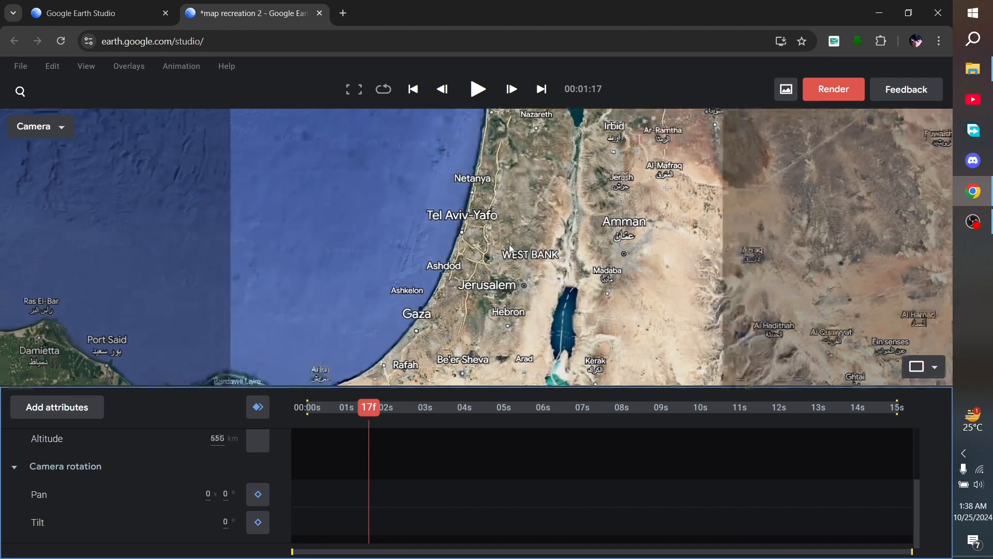
scroll(534, 252, down, 3)
scroll(506, 262, up, 2)
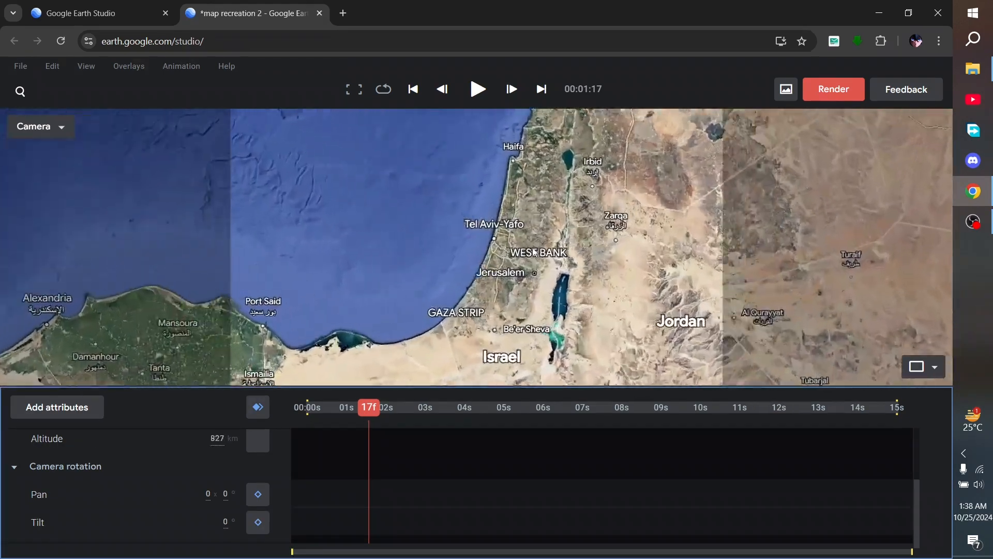
scroll(505, 257, up, 4)
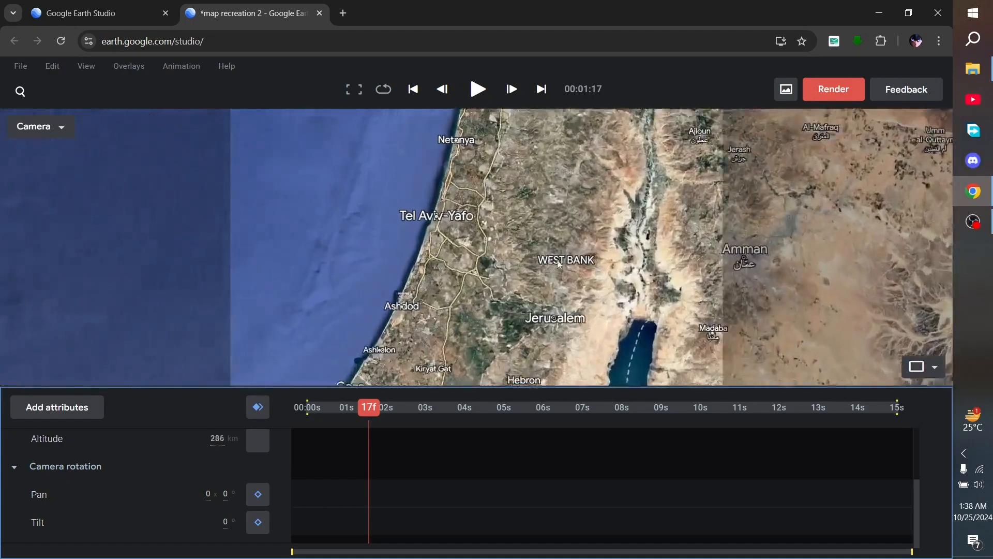
scroll(557, 263, up, 5)
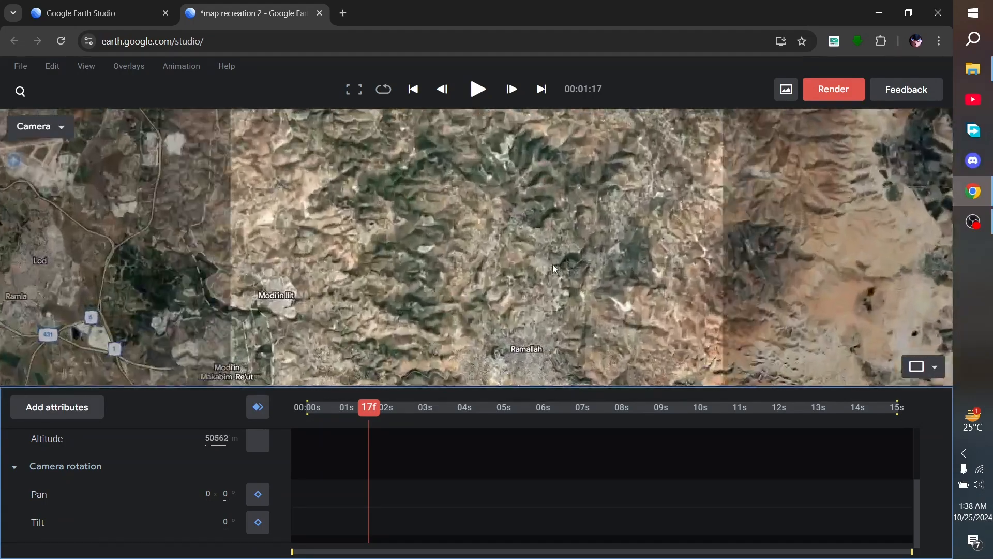
scroll(517, 264, down, 5)
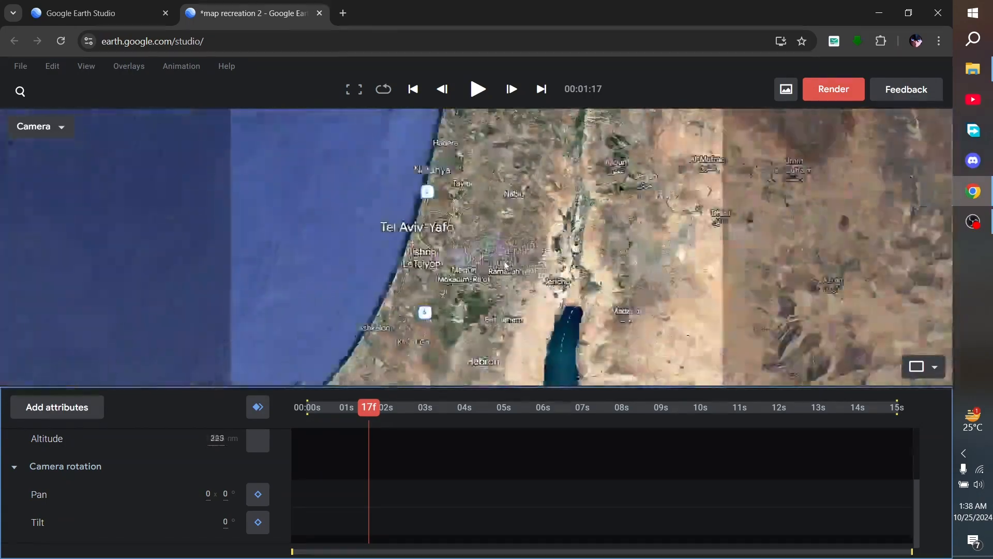
scroll(453, 291, up, 4)
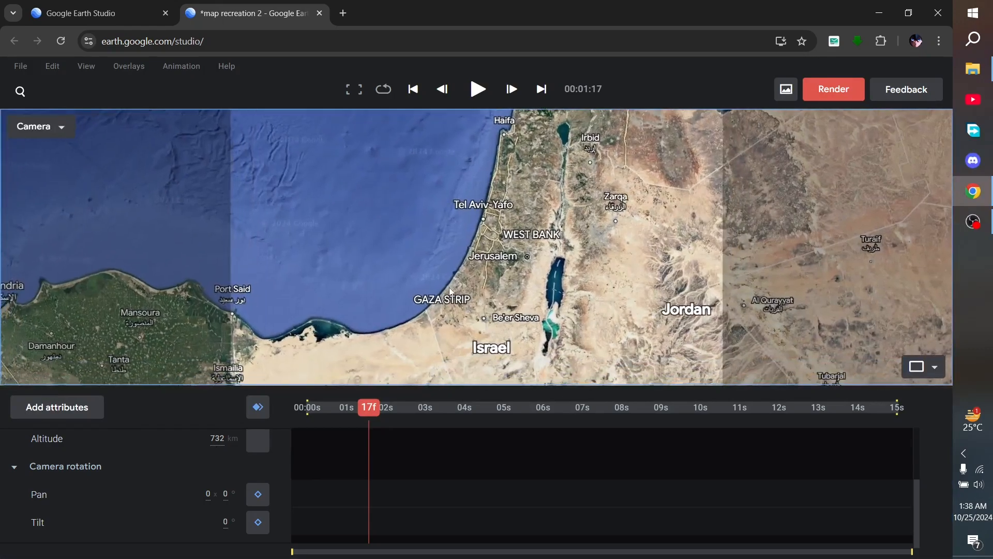
- Rotate the camera to a pan of about 274° over the Gaza coast at about 313 km altitude
drag(453, 290, 216, 266)
drag(369, 249, 370, 333)
scroll(451, 288, down, 1)
scroll(453, 288, down, 3)
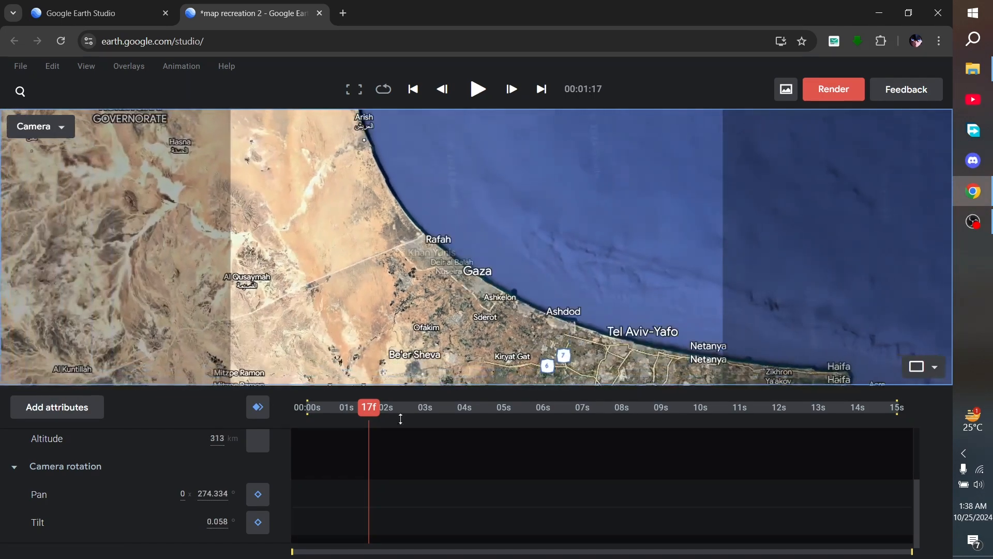
- Set the camera tilt to 0°
click(212, 518)
text(0)
key(Return)
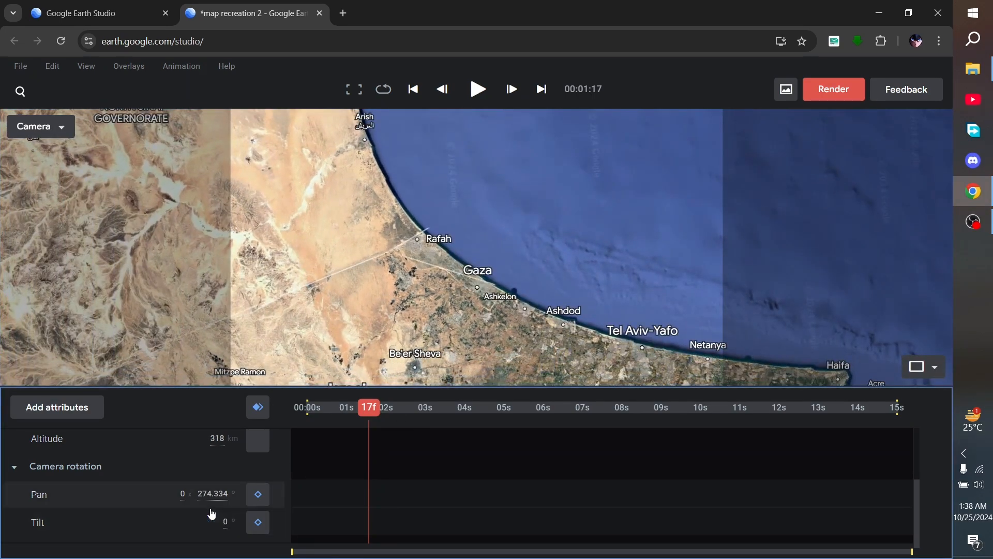
- Turn the camera back to a nearly north-facing pan of about 0.6° and reset its tilt to 0°
drag(747, 175, 672, 140)
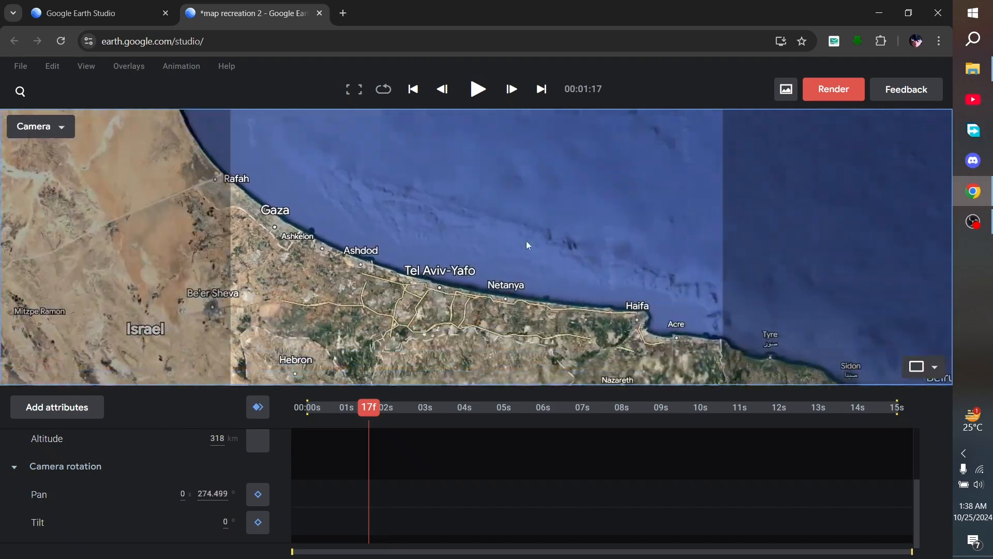
drag(526, 243, 933, 306)
drag(861, 301, 492, 220)
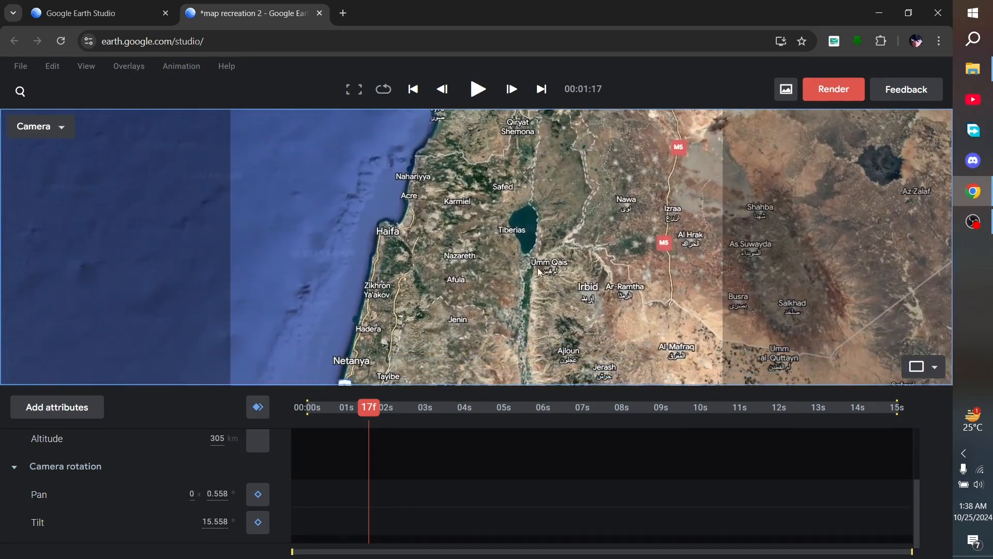
drag(540, 272, 561, 258)
drag(212, 521, 11, 537)
- Bring the camera down to about 22 km altitude over the hills around Eitanim, west of Jerusalem
drag(443, 251, 534, 227)
scroll(534, 227, up, 6)
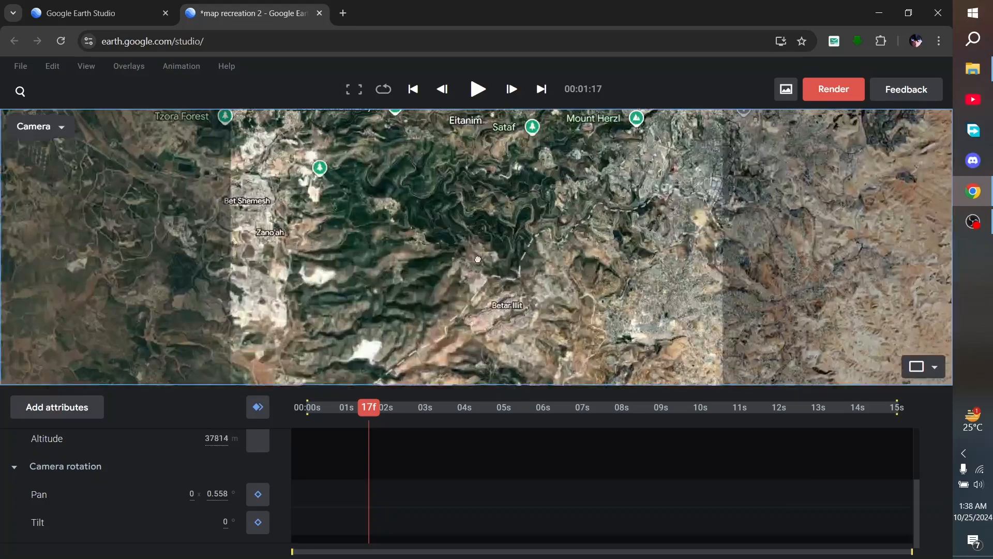
drag(478, 259, 530, 296)
scroll(492, 259, up, 2)
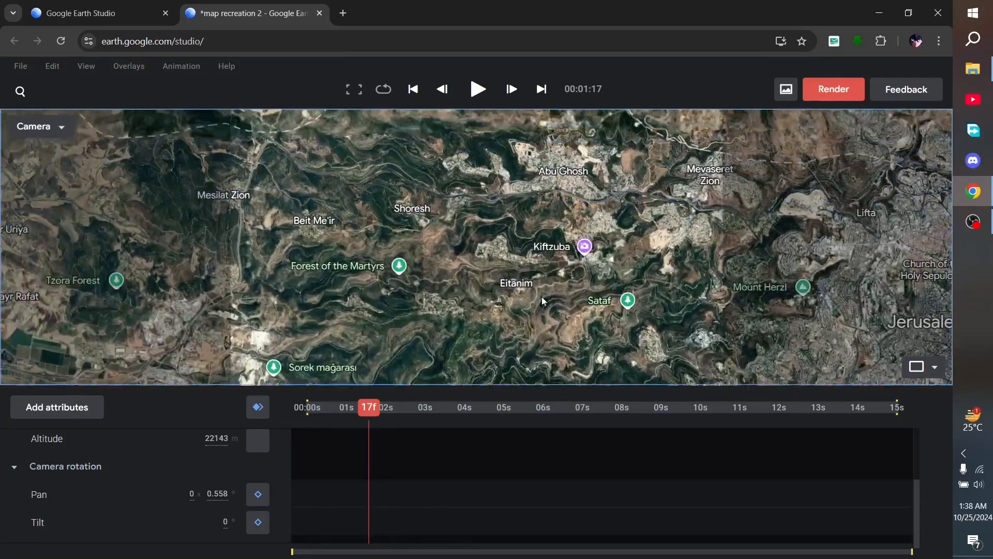
- Bring the camera down to about 1462 m altitude over the village of Giv'at Ye'arim, near Kesem Yarok
scroll(516, 266, up, 4)
scroll(482, 273, up, 5)
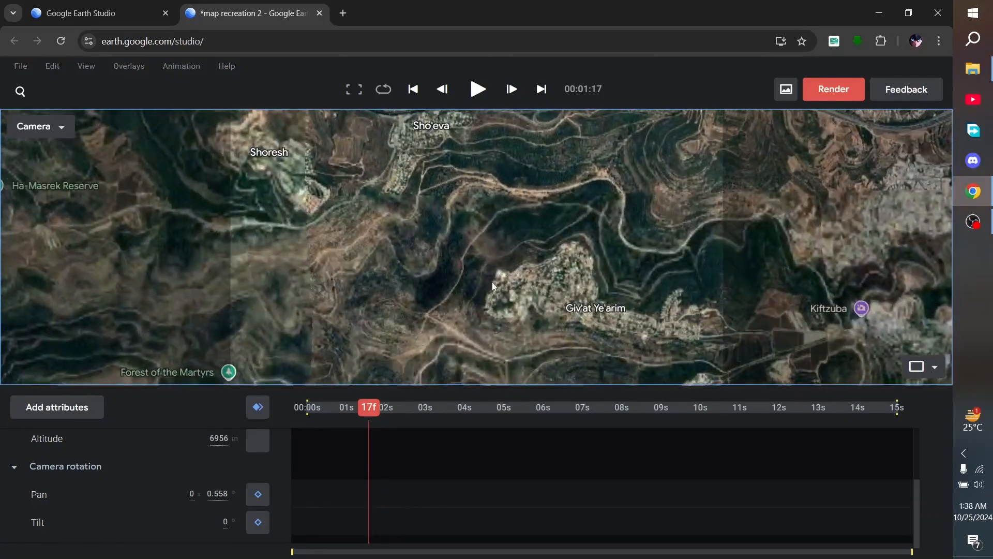
scroll(534, 287, up, 2)
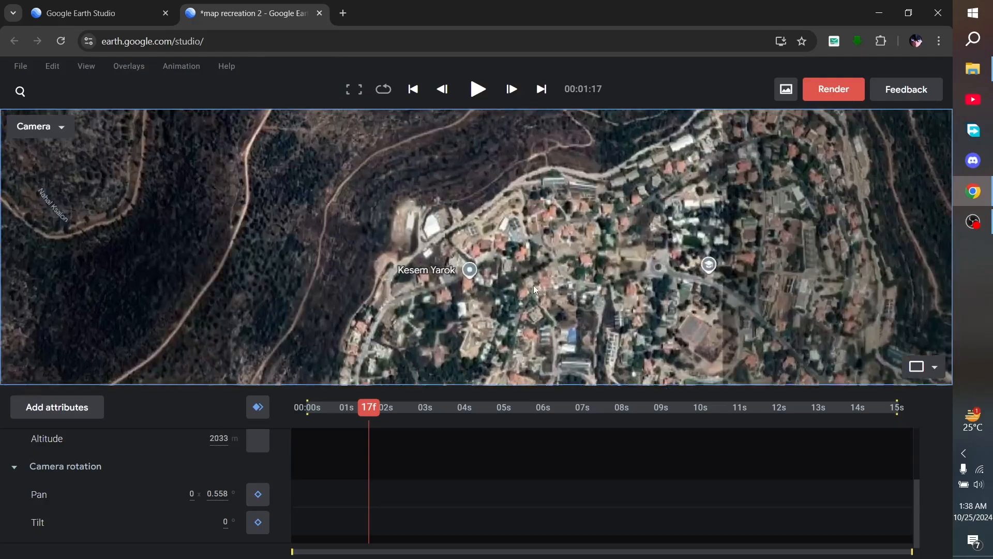
drag(533, 285, 572, 234)
scroll(538, 250, up, 2)
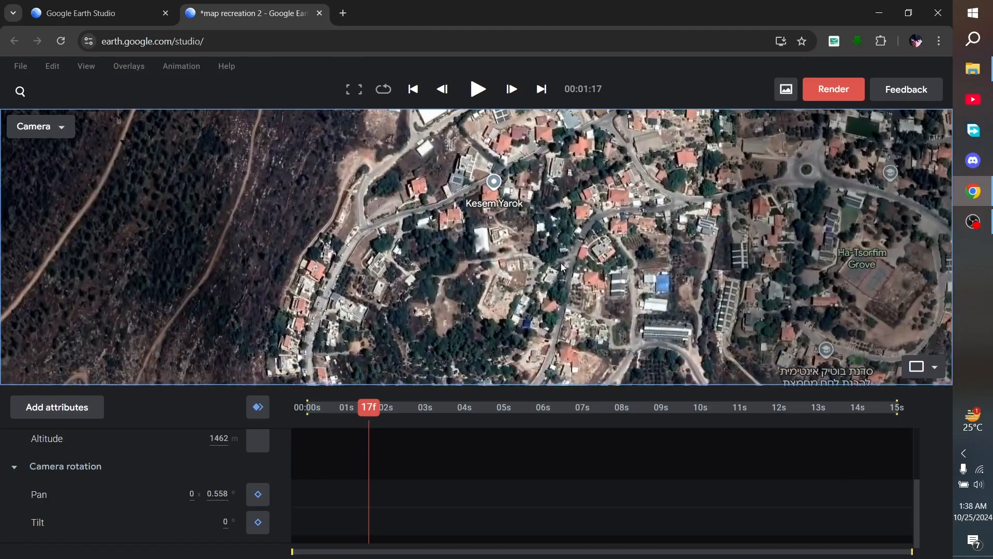
- Keyframe all camera attributes at the start of the timeline, 0 seconds
click(303, 414)
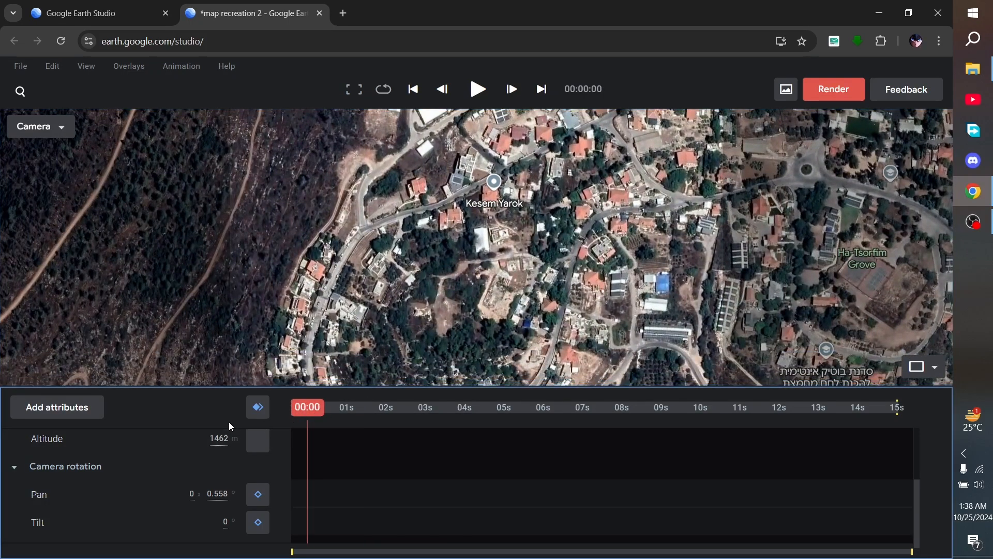
scroll(229, 425, up, 3)
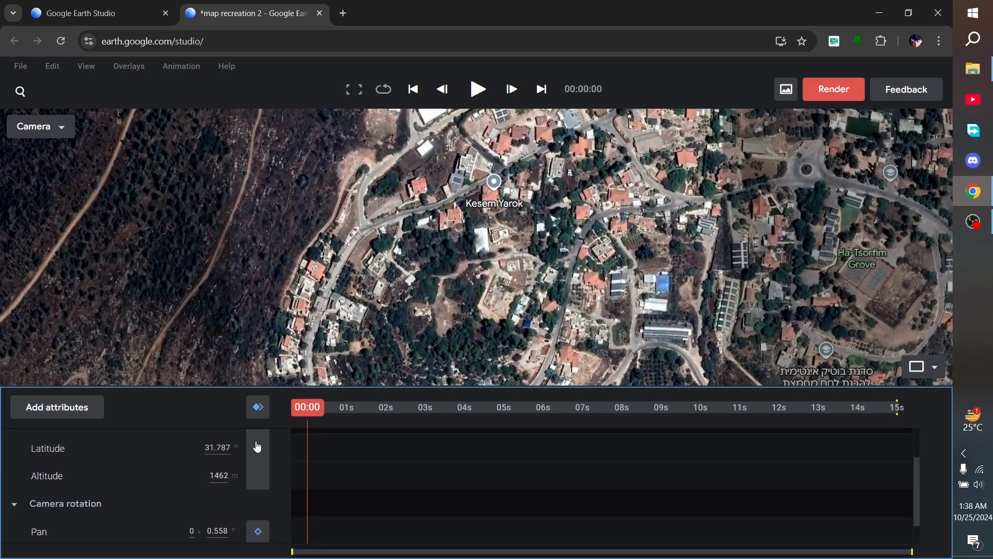
click(261, 412)
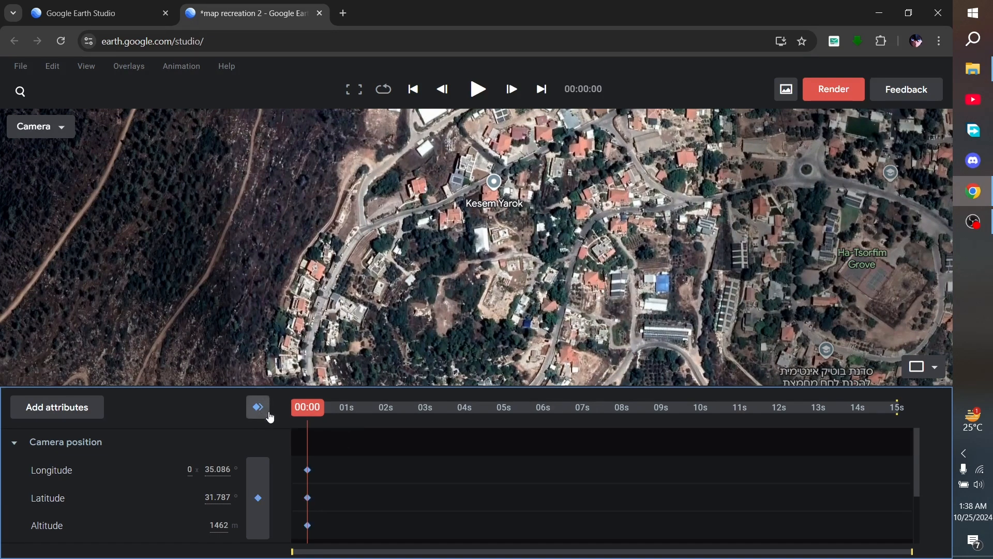
- At the 6-second mark, raise the camera to about 385 km altitude over the Jerusalem area
click(544, 412)
drag(543, 417, 544, 414)
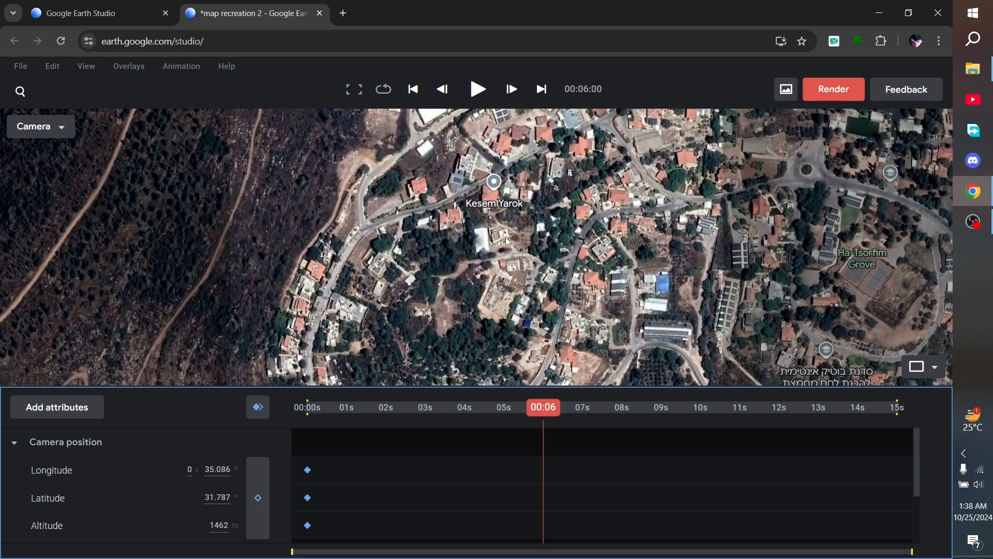
scroll(507, 243, down, 8)
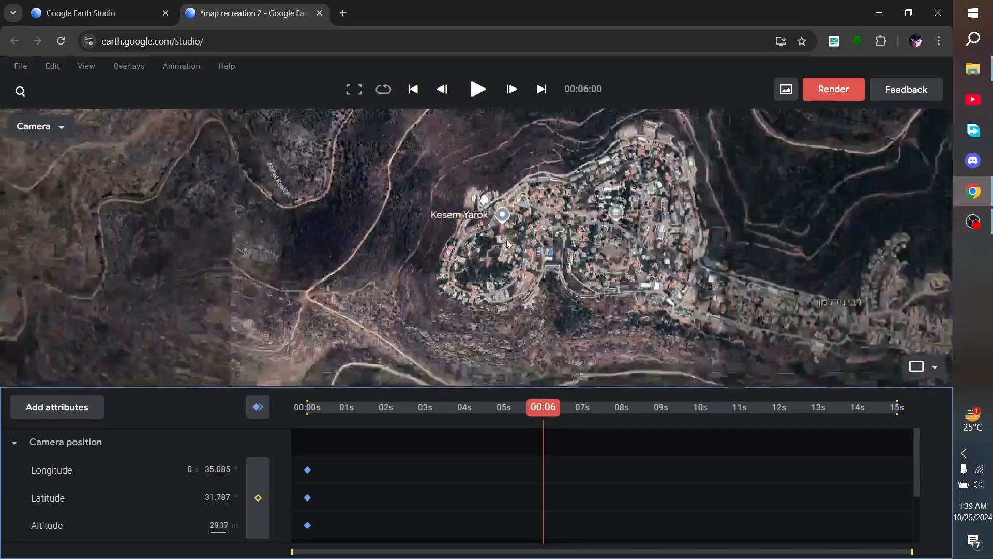
scroll(507, 242, down, 10)
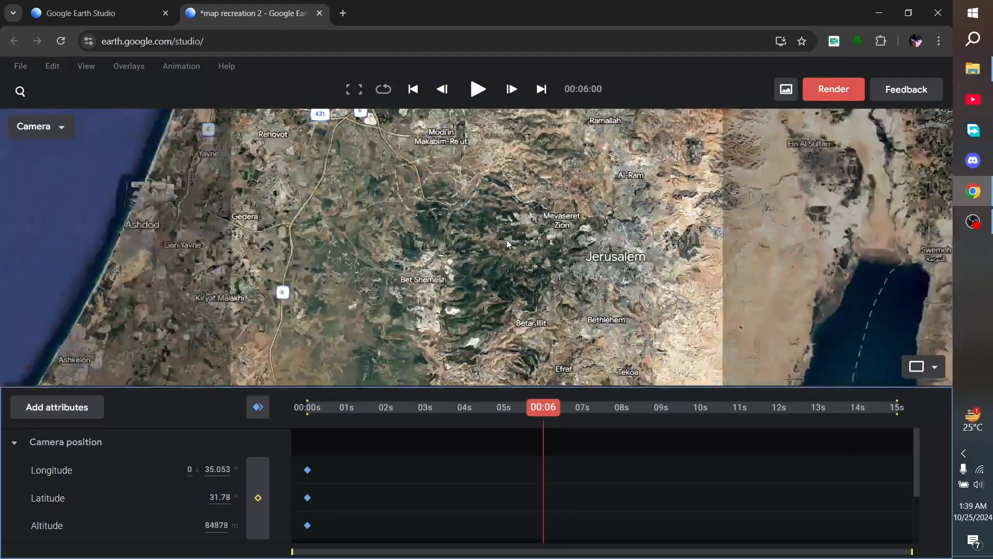
scroll(508, 243, down, 3)
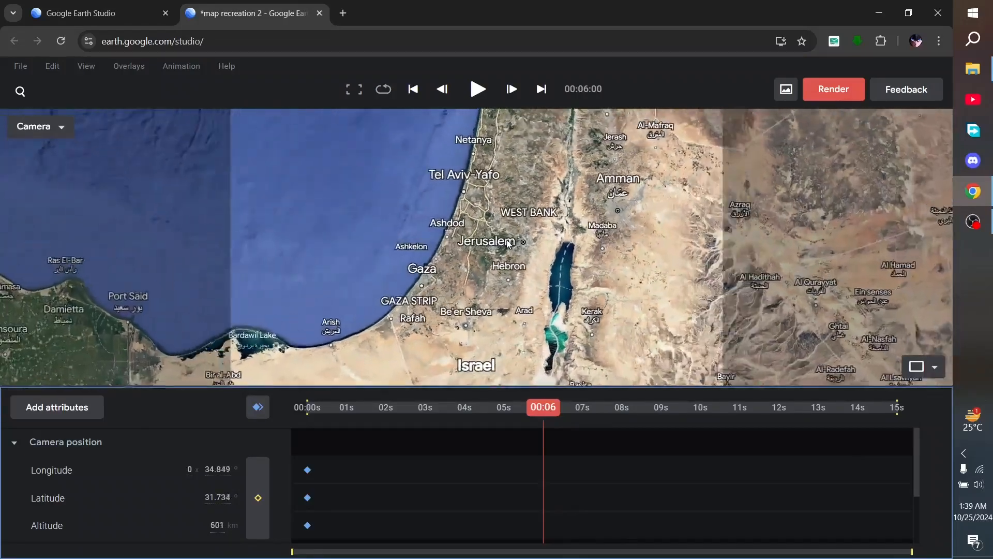
scroll(507, 244, up, 3)
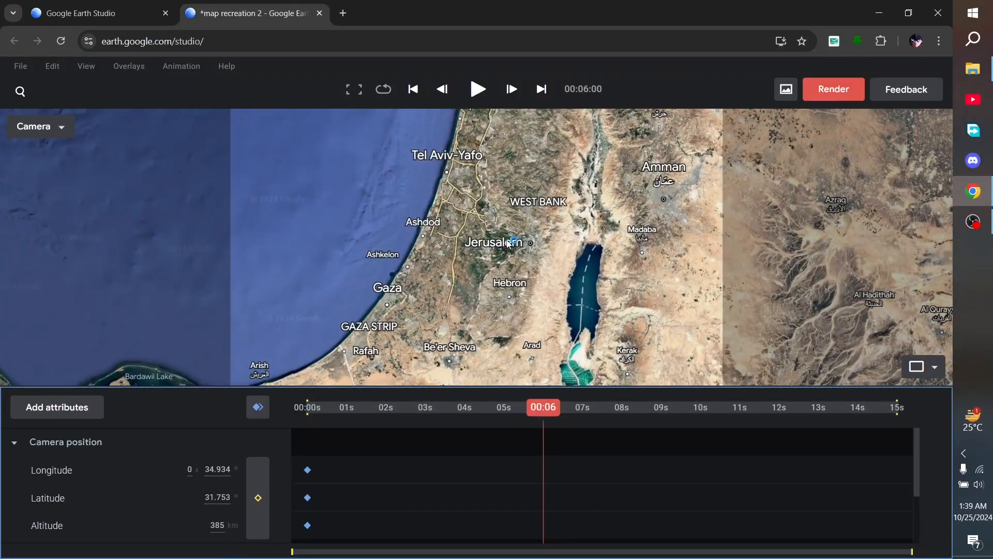
- Rotate the camera to a pan of about 348° and keyframe all attributes at 6 seconds
drag(507, 243, 472, 331)
scroll(449, 479, down, 3)
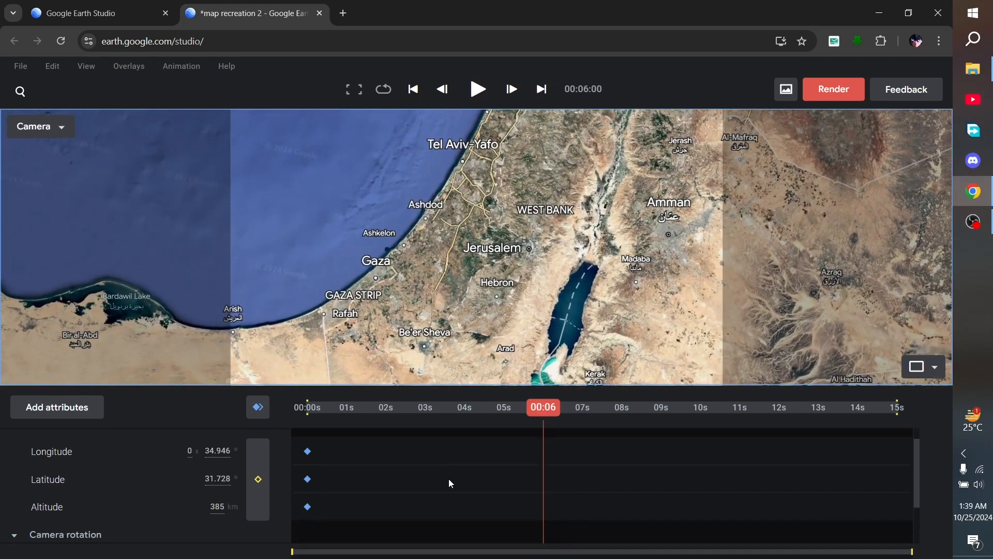
scroll(443, 479, down, 1)
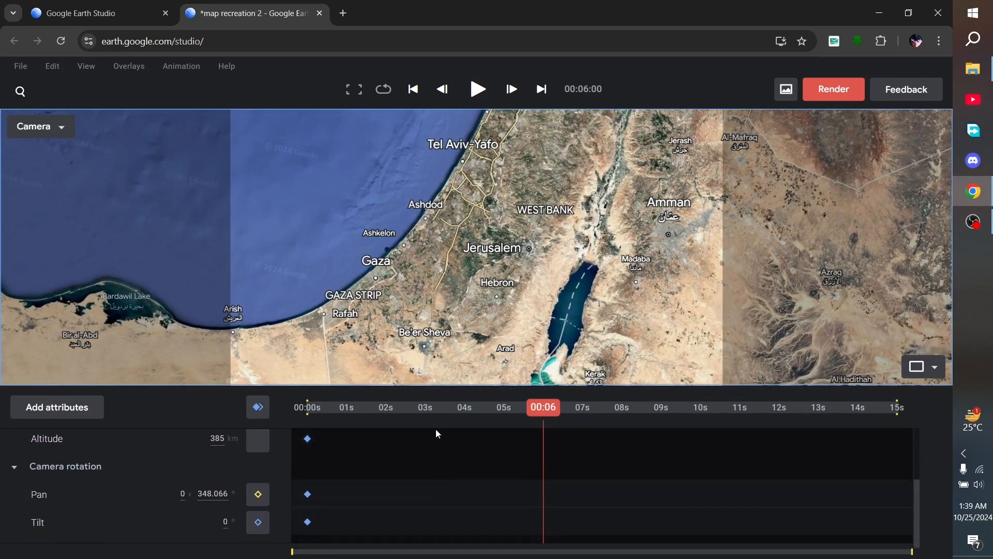
click(258, 408)
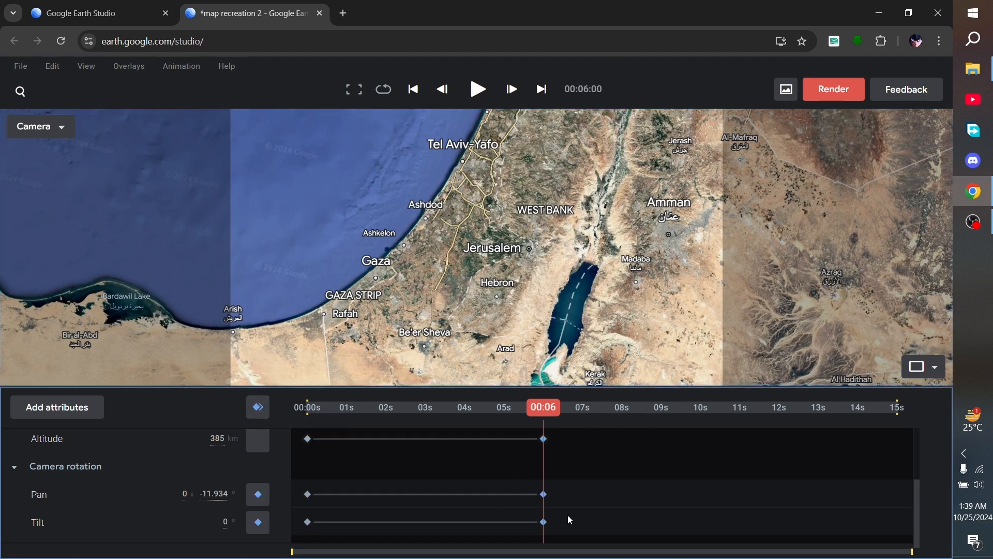
- Play back the camera animation from the start to just past the 6-second keyframes
click(307, 407)
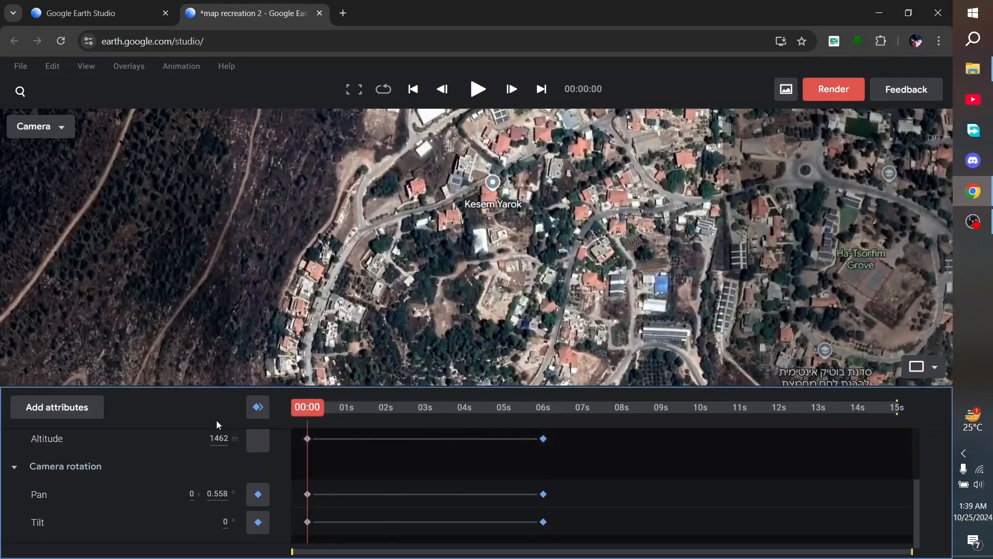
key(space)
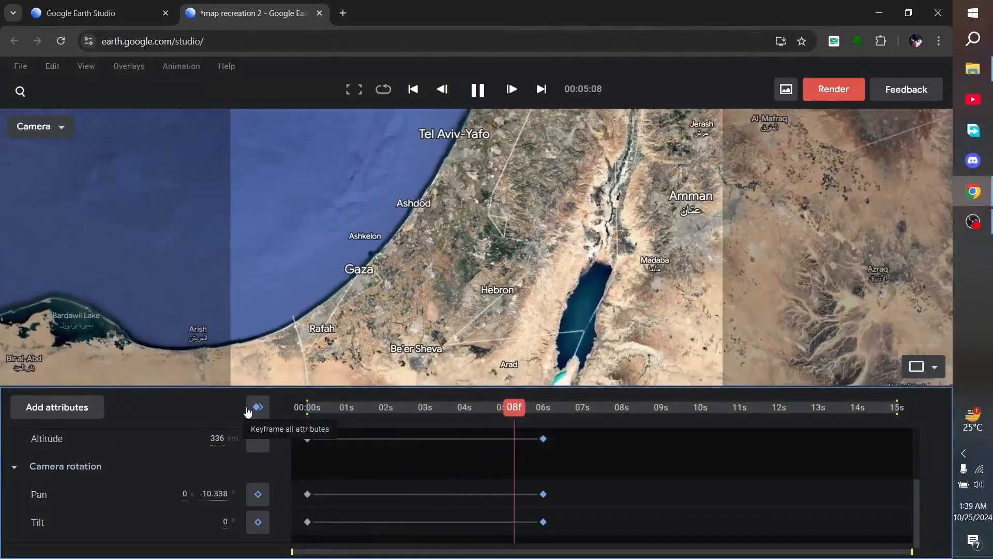
key(space)
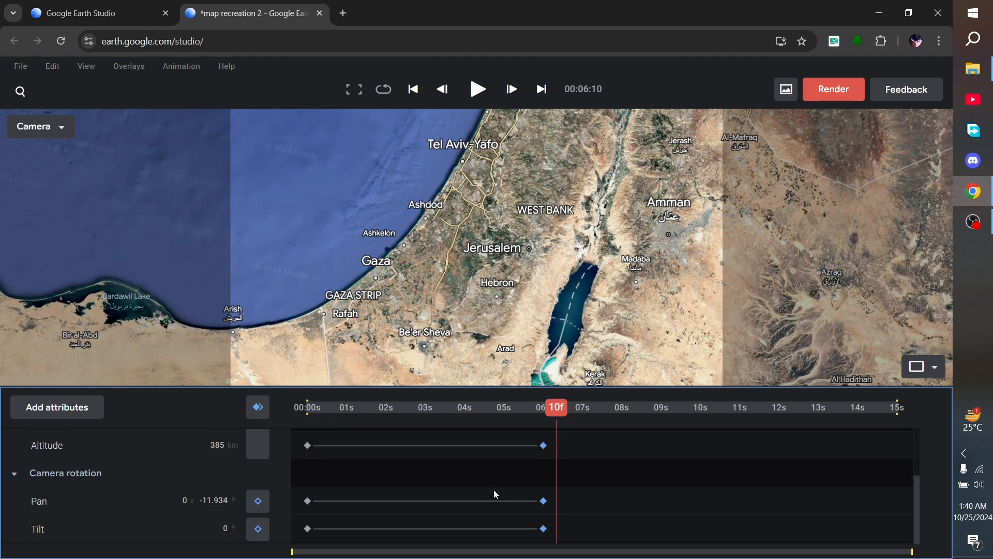
- Apply Ease in to the camera position and pan keyframes
scroll(493, 489, up, 3)
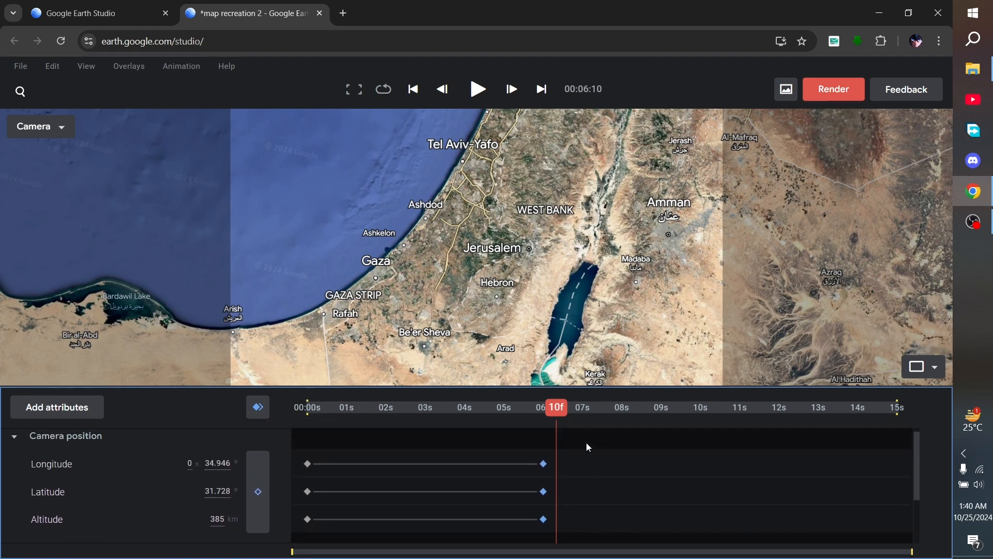
drag(587, 443, 360, 500)
right_click(543, 494)
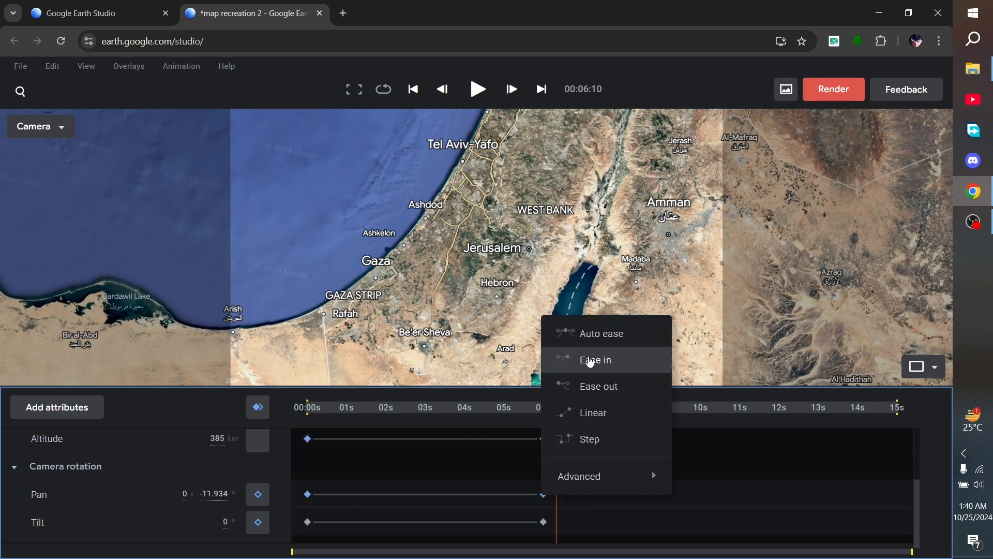
click(590, 359)
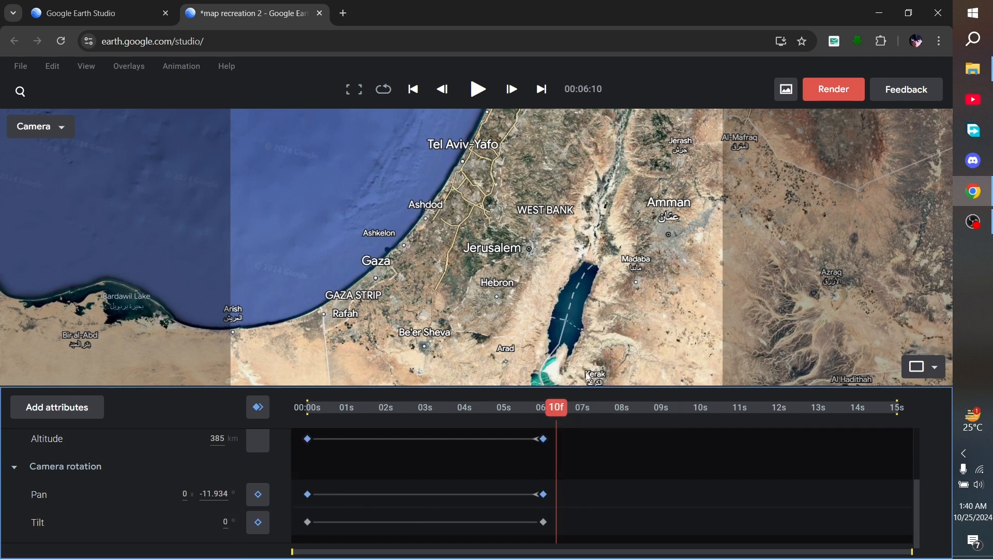
- Switch the timeline to the speed graph and show the pan curve
right_click(510, 459)
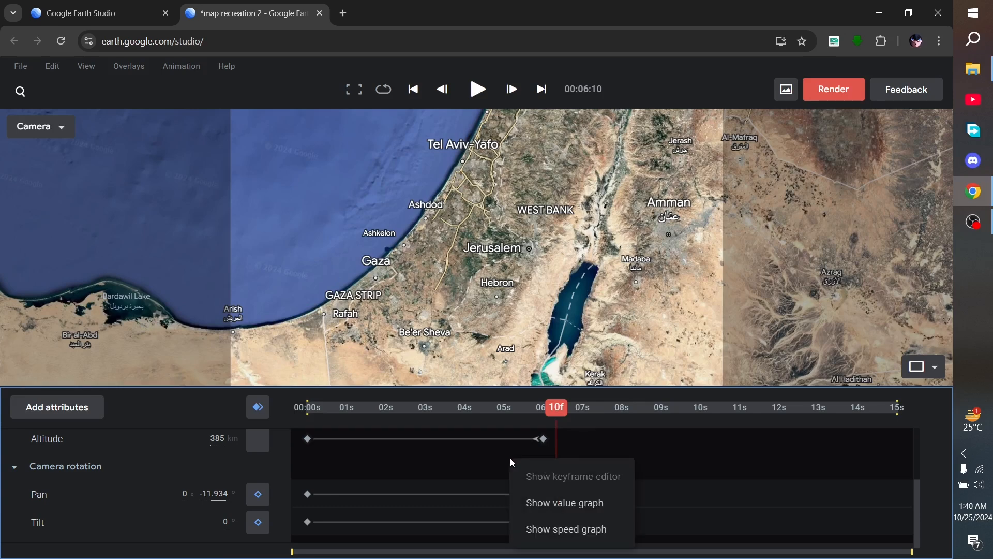
click(535, 533)
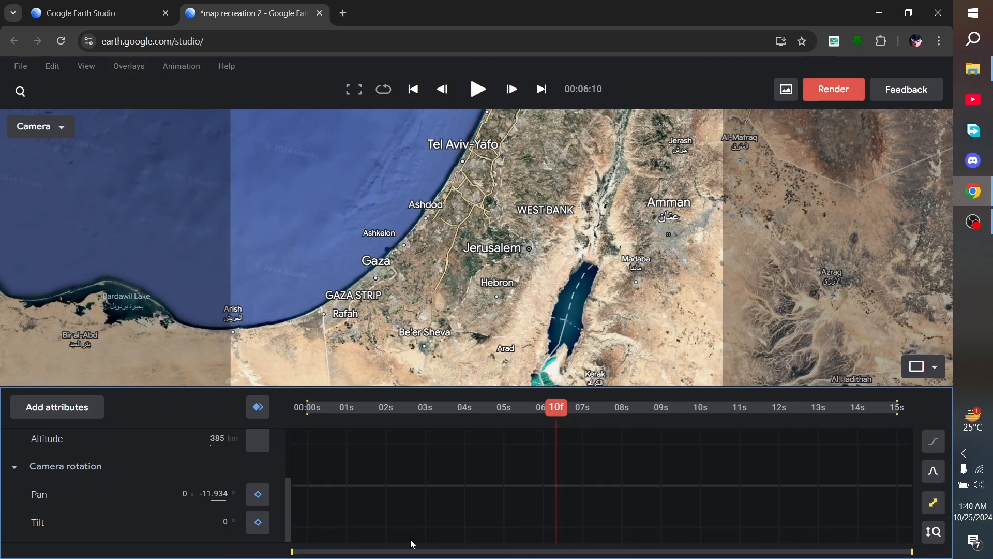
click(98, 492)
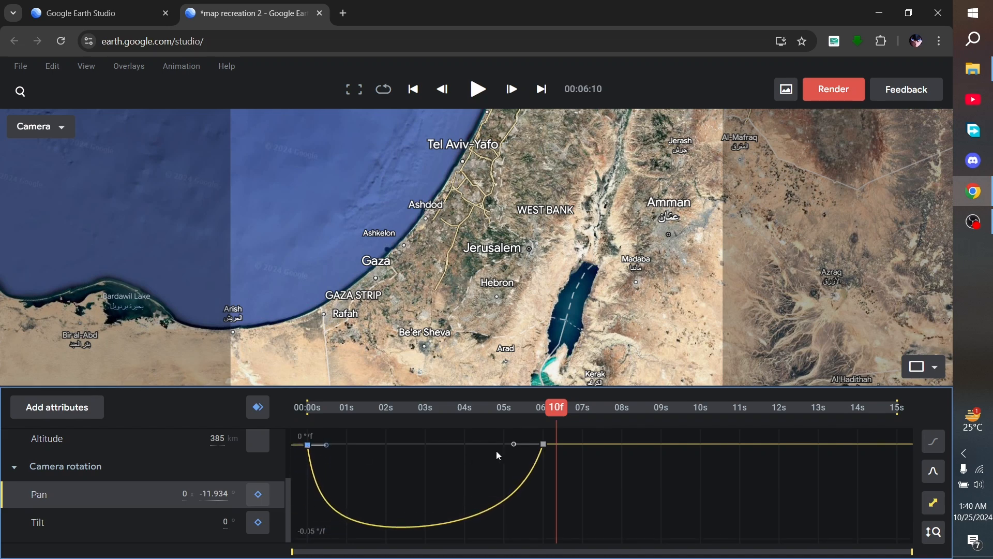
- Reshape the altitude, latitude and longitude speed curves for a fast start, extending the 6-second keyframe's ease-in handle back to about 3 seconds
click(104, 442)
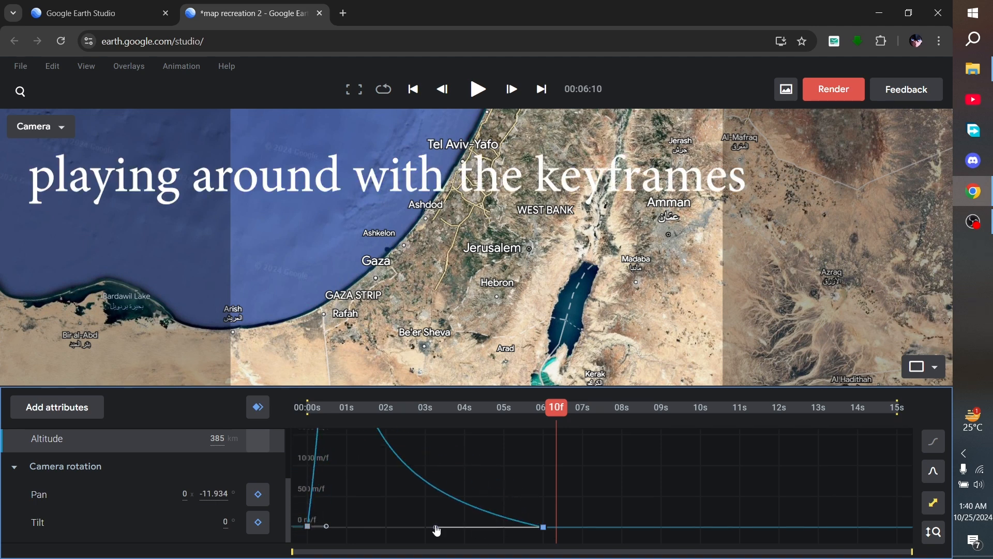
scroll(107, 466, up, 3)
click(109, 497)
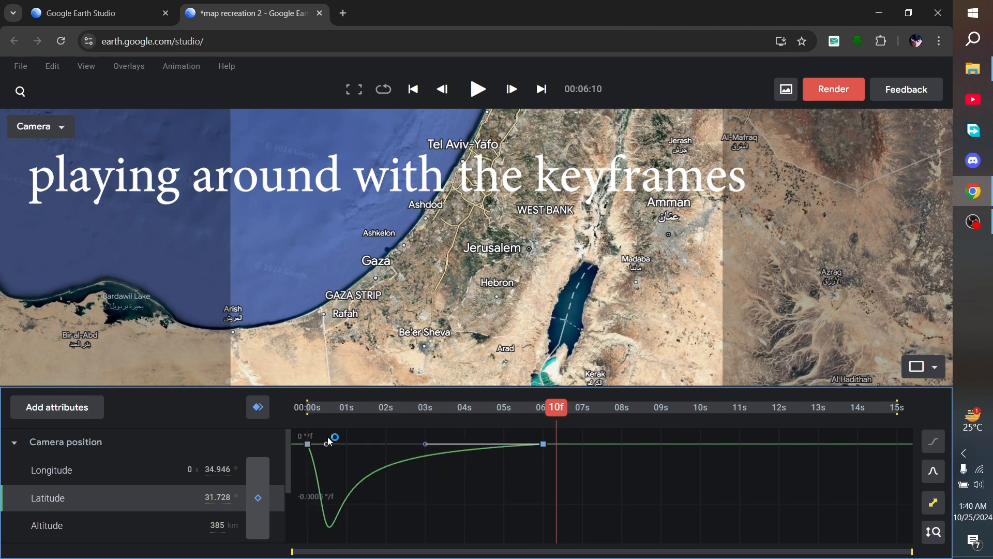
click(103, 469)
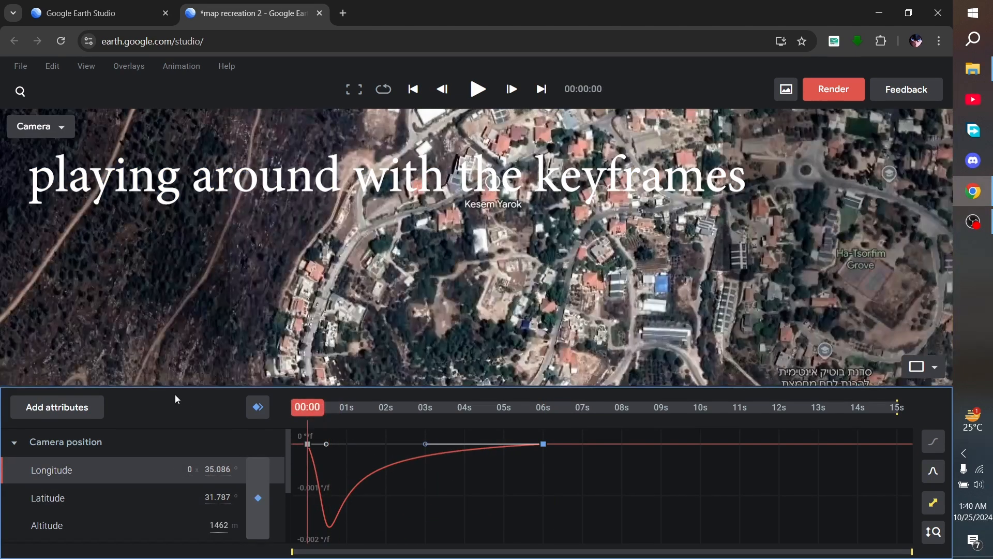
- Play the animation from 0 seconds to check the reshaped speed curves
key(space)
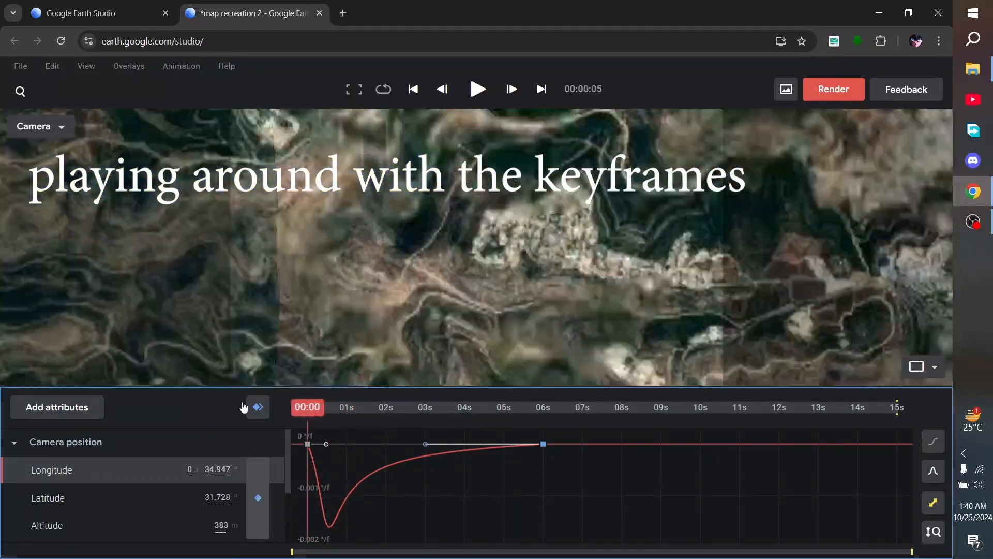
key(space)
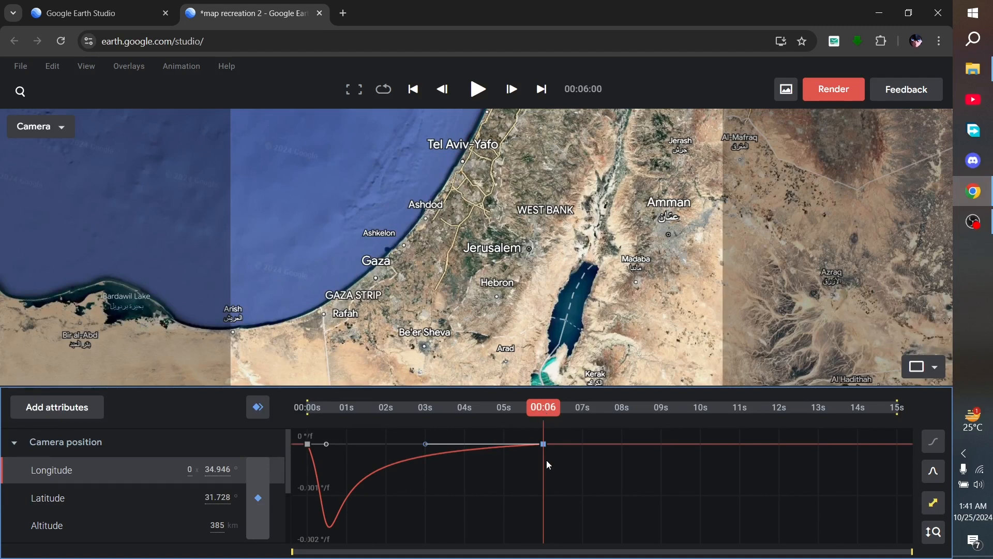
- Set the altitude of the 6-second keyframe to about 541 km and return the timeline to the keyframe editor
click(91, 533)
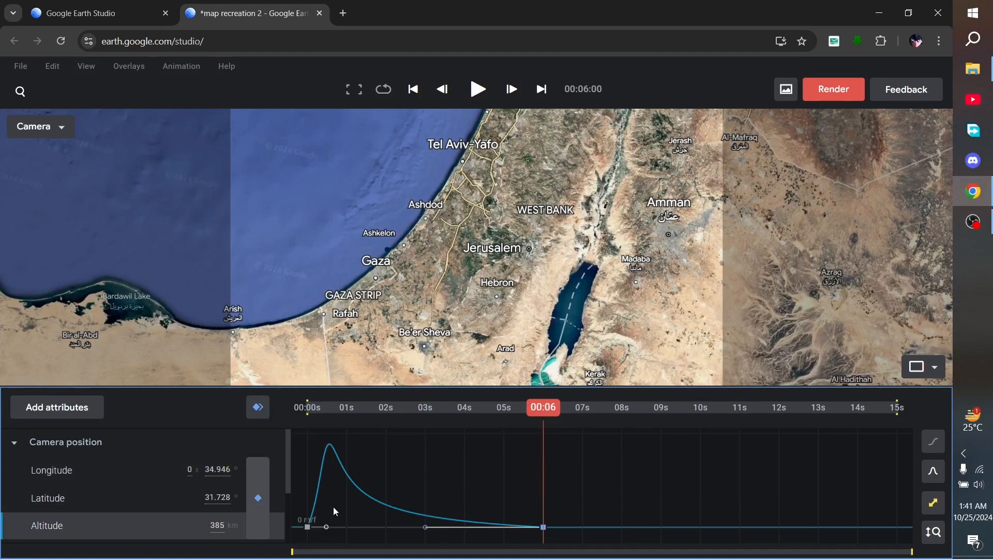
click(162, 522)
drag(192, 530, 313, 508)
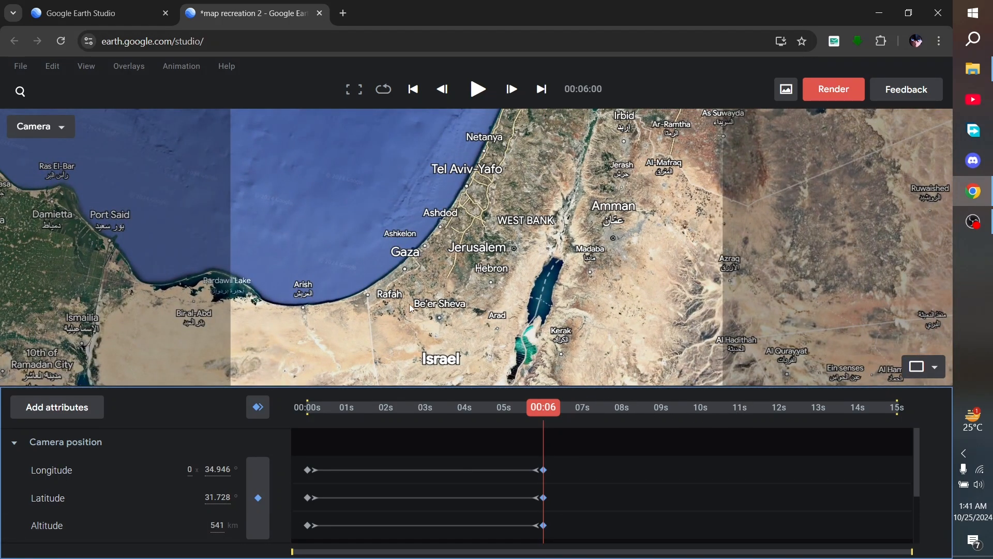
- Try a rotated view over the Gaza coast from about 100 km altitude at the 6-second mark
scroll(386, 282, up, 5)
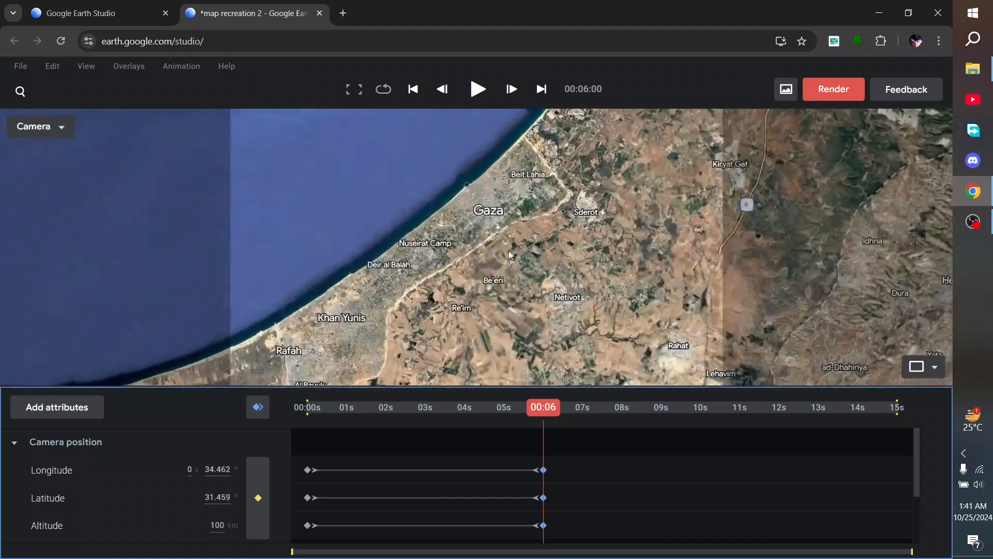
drag(510, 249, 324, 277)
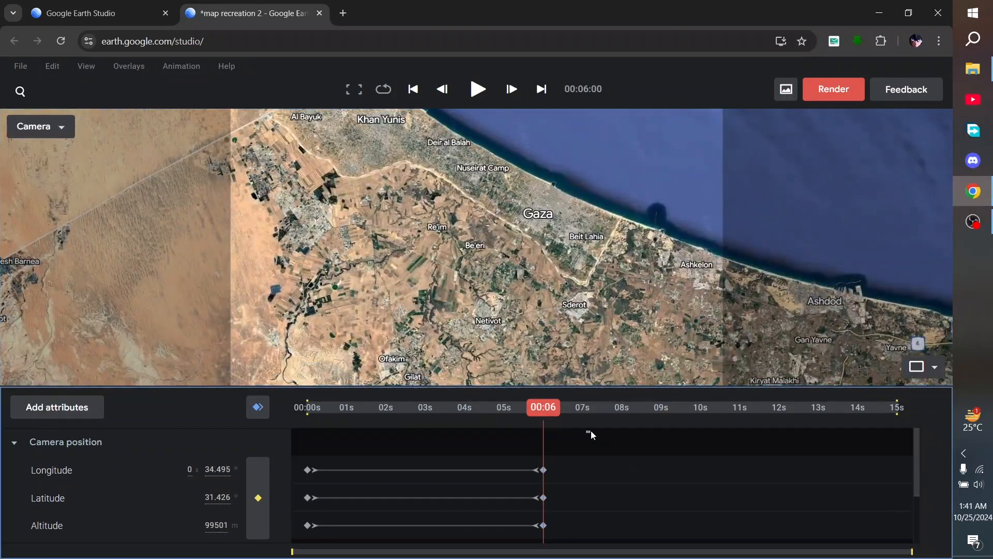
- Set the timeline to 14 seconds and frame a rotated view of the Gaza coast from about 158 km altitude
drag(585, 412, 656, 408)
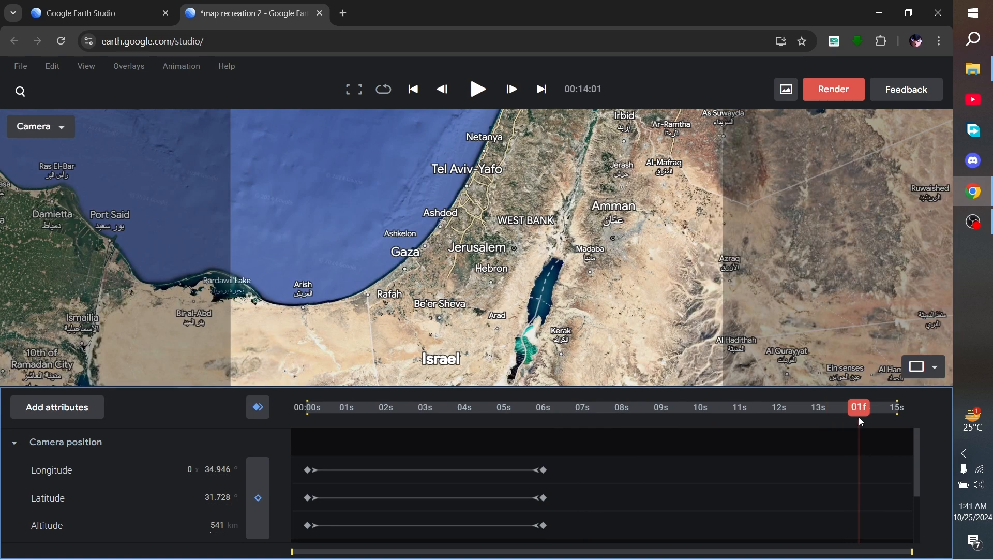
drag(860, 418, 858, 419)
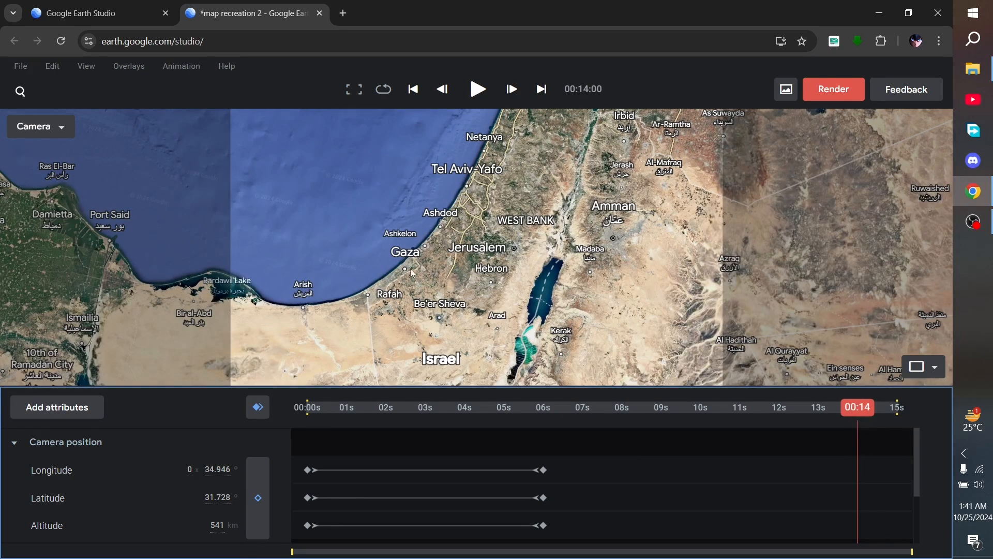
scroll(412, 272, up, 5)
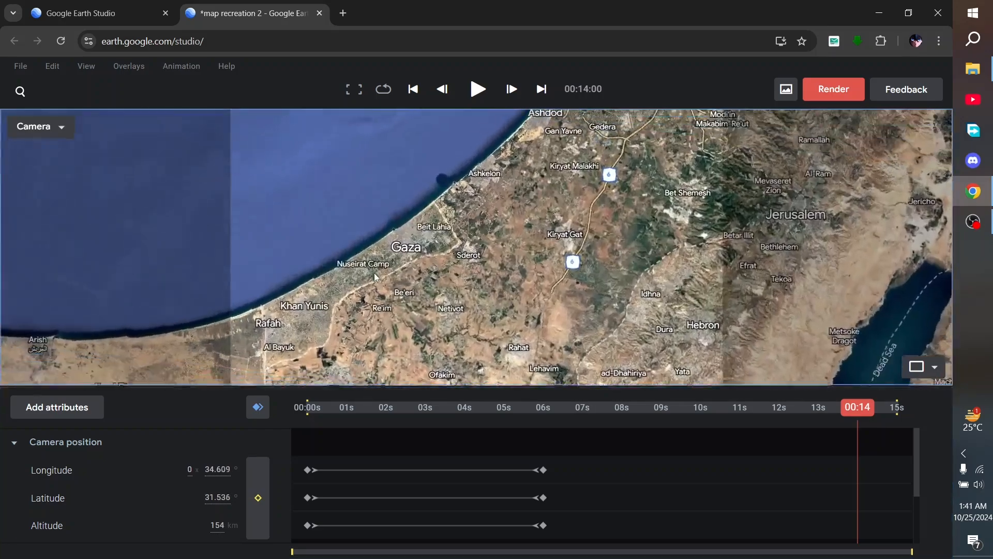
drag(408, 248, 223, 272)
scroll(378, 278, up, 2)
drag(440, 227, 495, 301)
scroll(494, 292, down, 2)
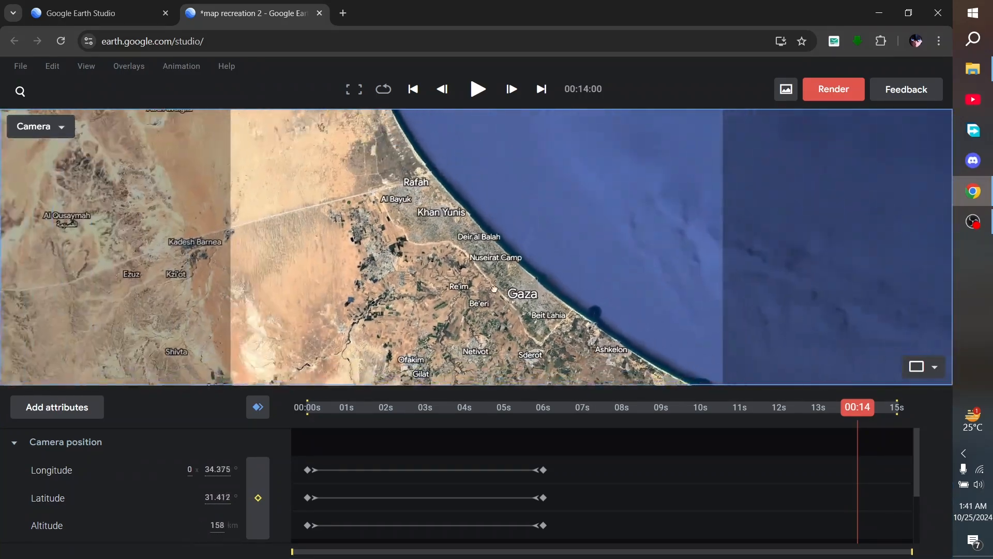
- Refine the Gaza coast framing to about 109 km altitude and keyframe all camera attributes at 14 seconds
scroll(495, 290, up, 2)
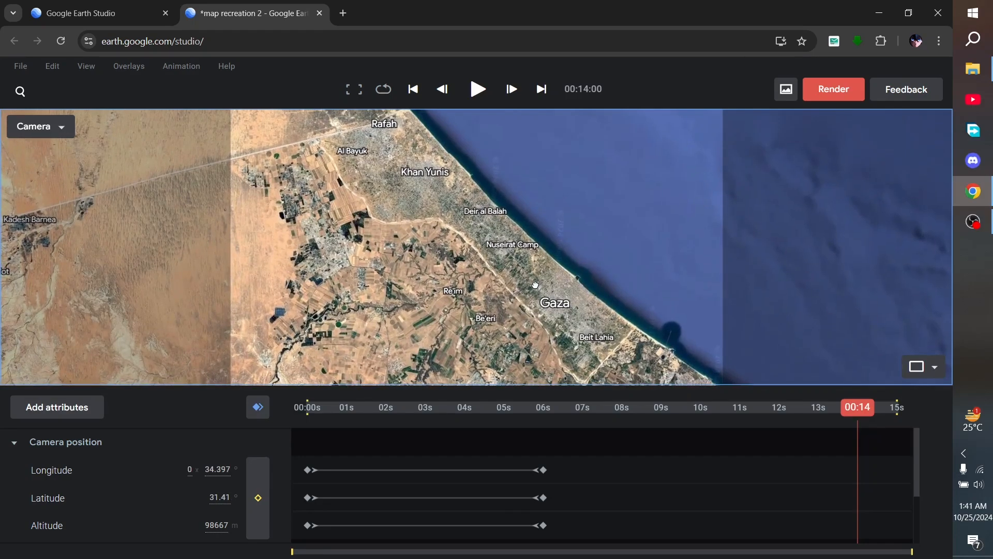
drag(535, 285, 535, 281)
scroll(519, 280, down, 2)
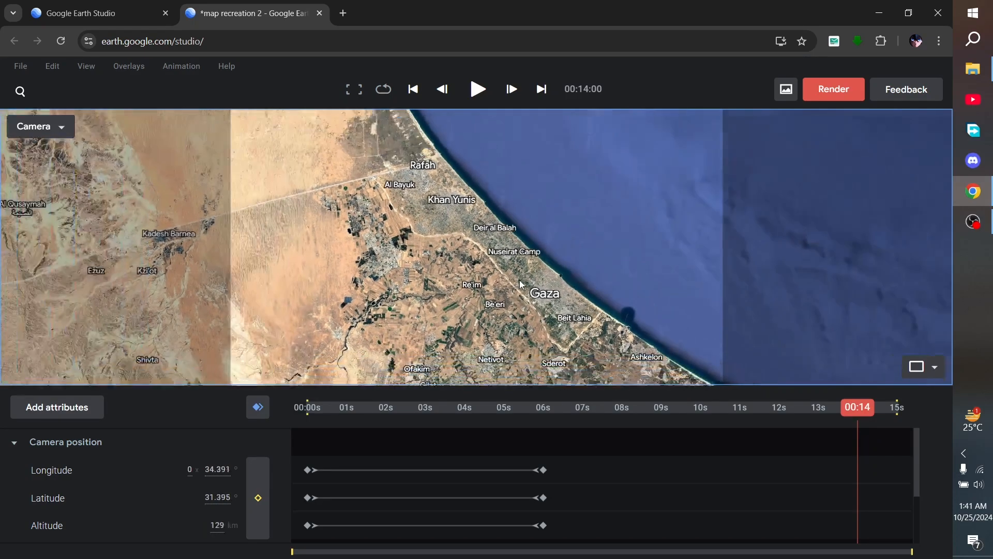
scroll(519, 280, up, 1)
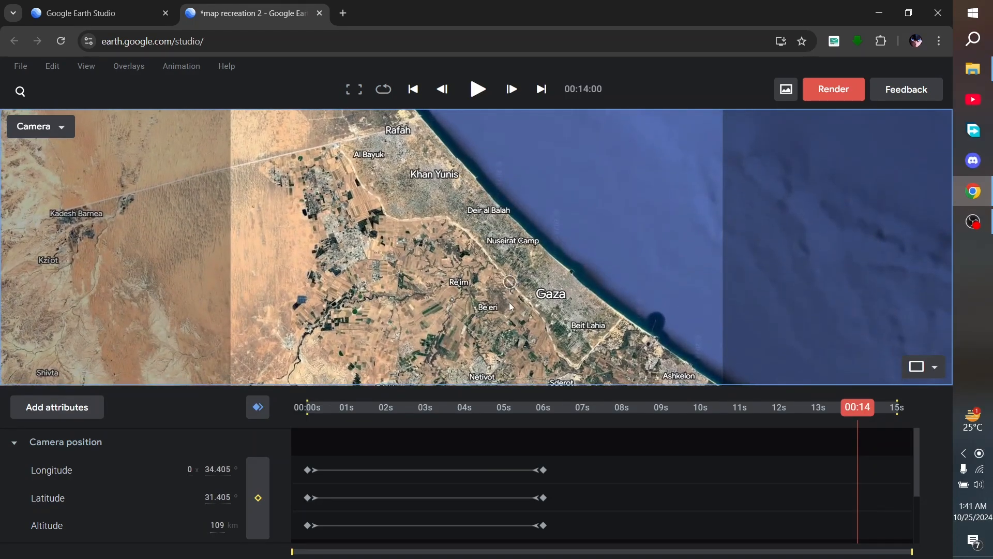
scroll(209, 473, down, 2)
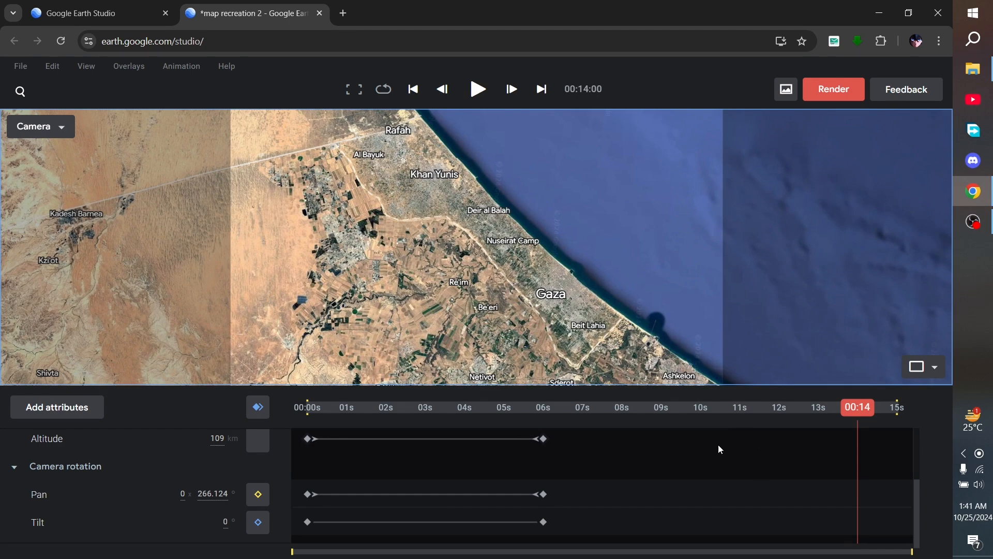
click(257, 408)
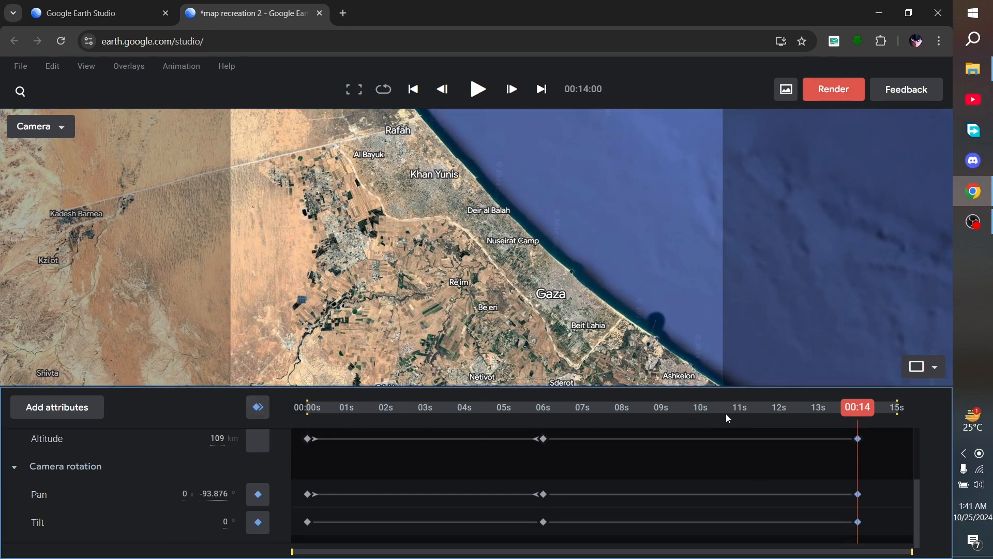
- Play and scrub through the animation to check the move from Israel to Gaza
drag(726, 417, 535, 417)
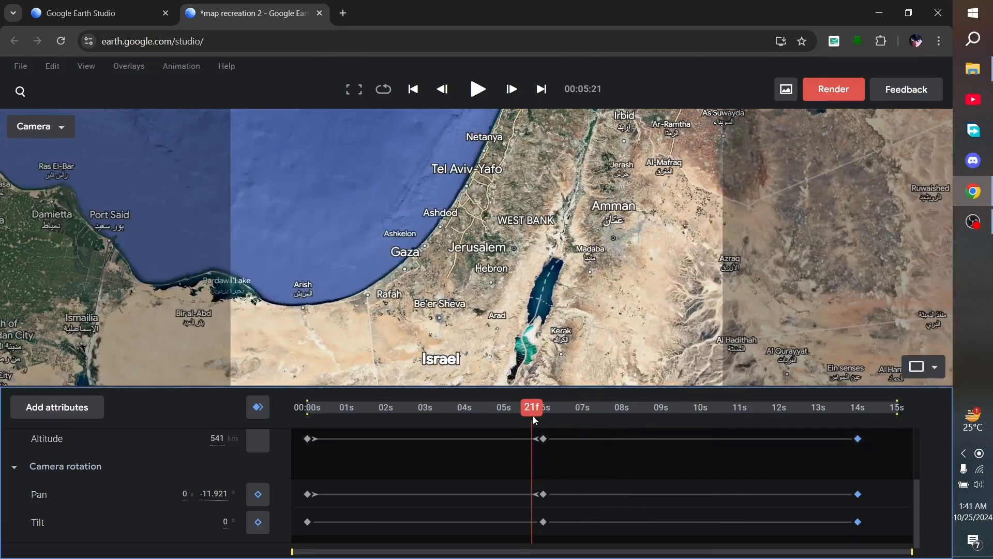
key(space)
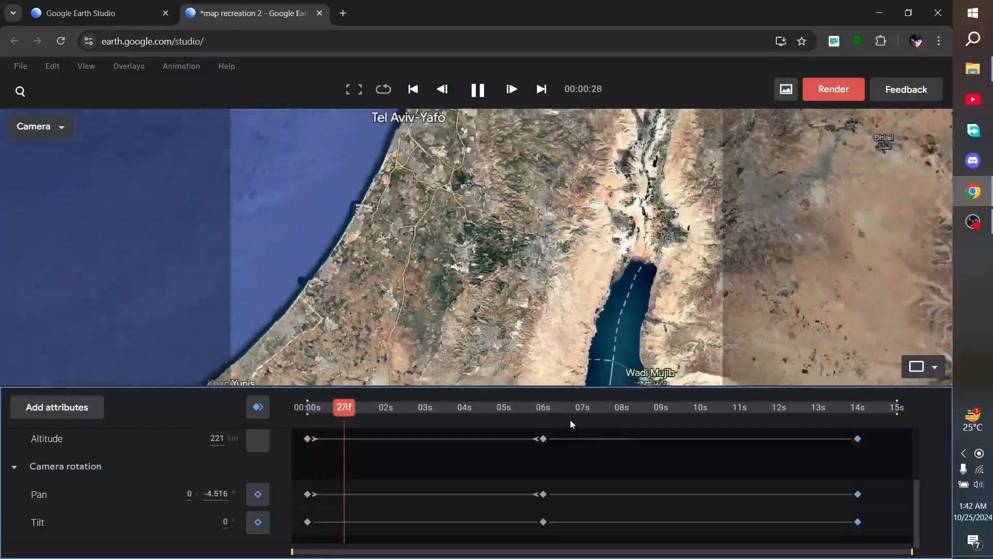
drag(570, 420, 666, 415)
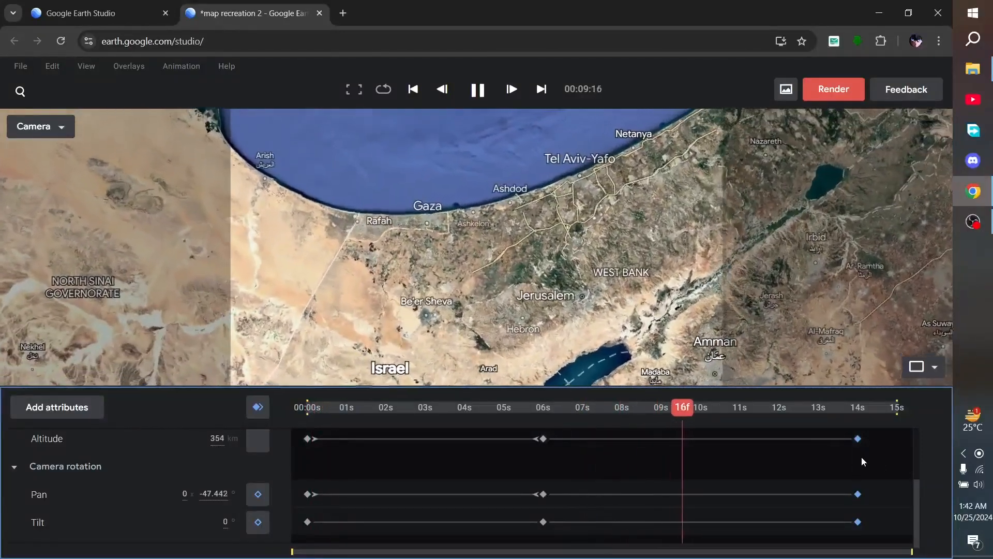
scroll(861, 462, up, 1)
click(716, 411)
key(space)
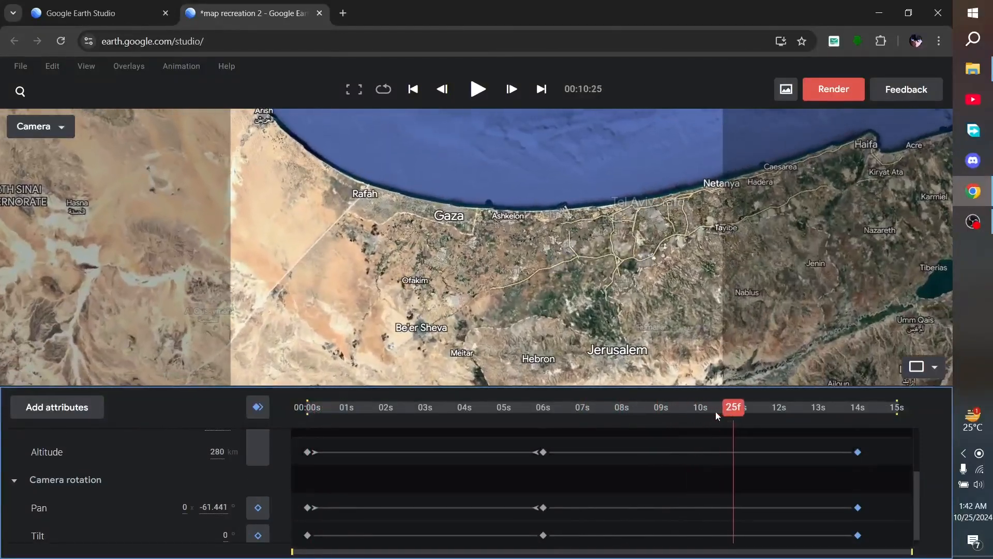
- Try to apply Ease out to the camera position and pan keyframes at 14 seconds
scroll(880, 470, up, 2)
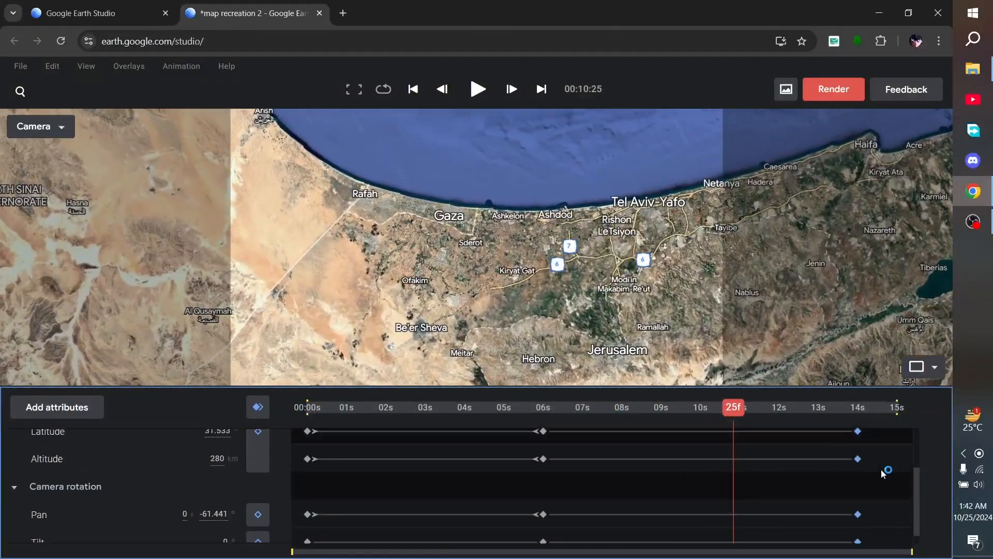
right_click(858, 452)
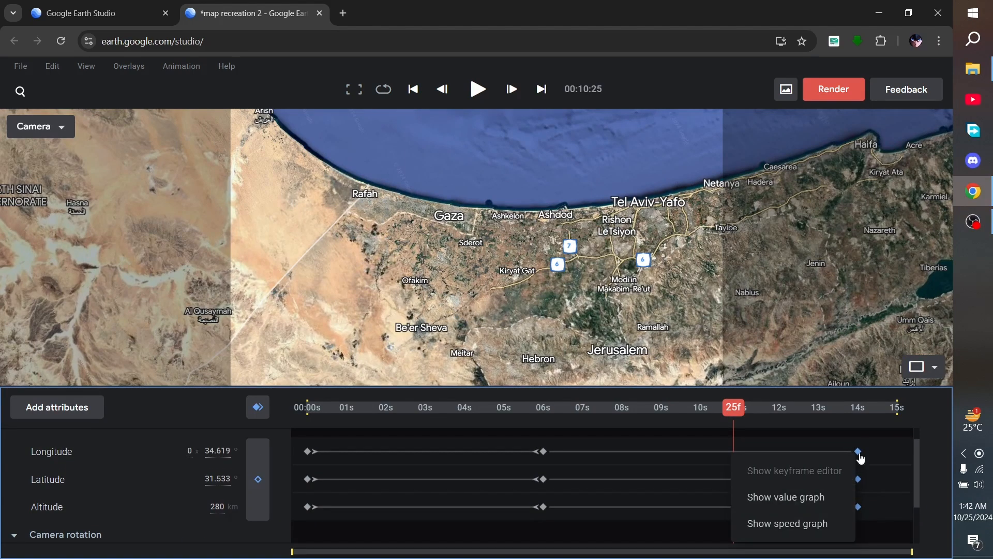
click(873, 454)
scroll(831, 523, down, 2)
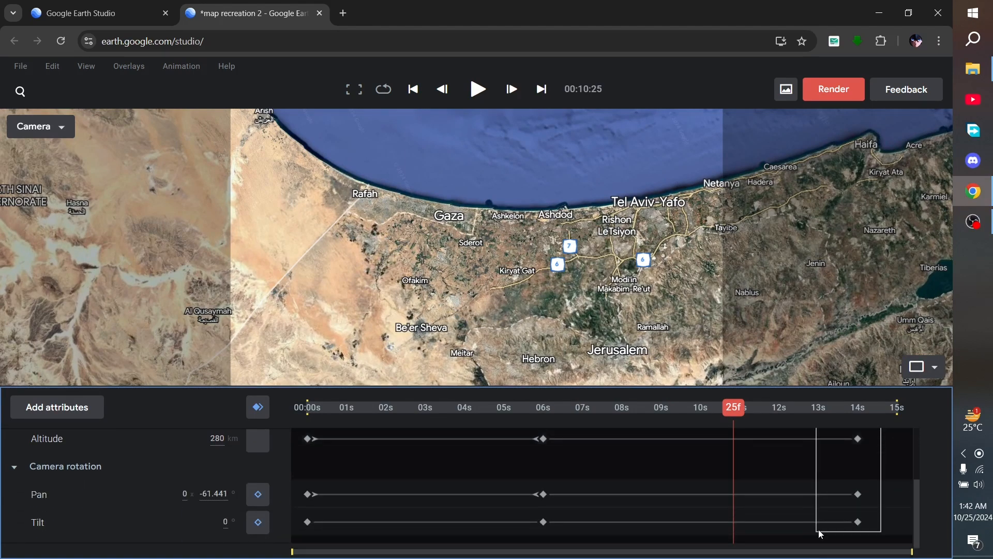
click(859, 495)
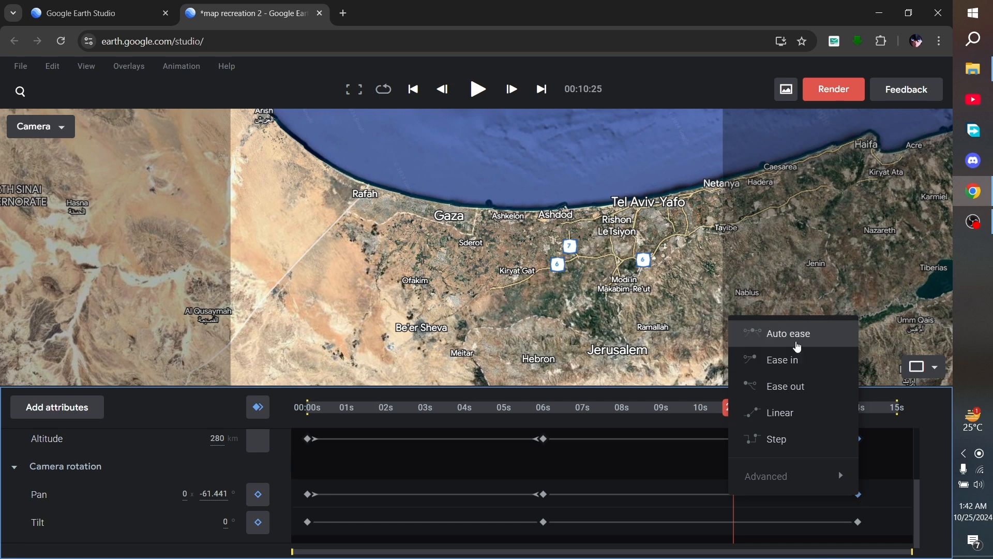
click(771, 386)
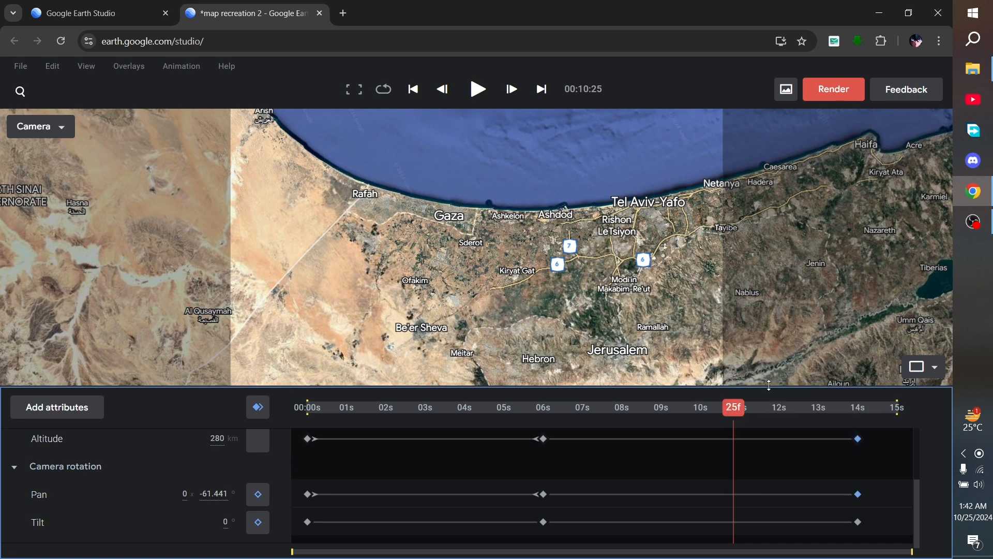
- Show the speed graph and bring pan speed to zero at 6 and 14 seconds, extending the handles to about 9.3 and 10.9 seconds
right_click(649, 483)
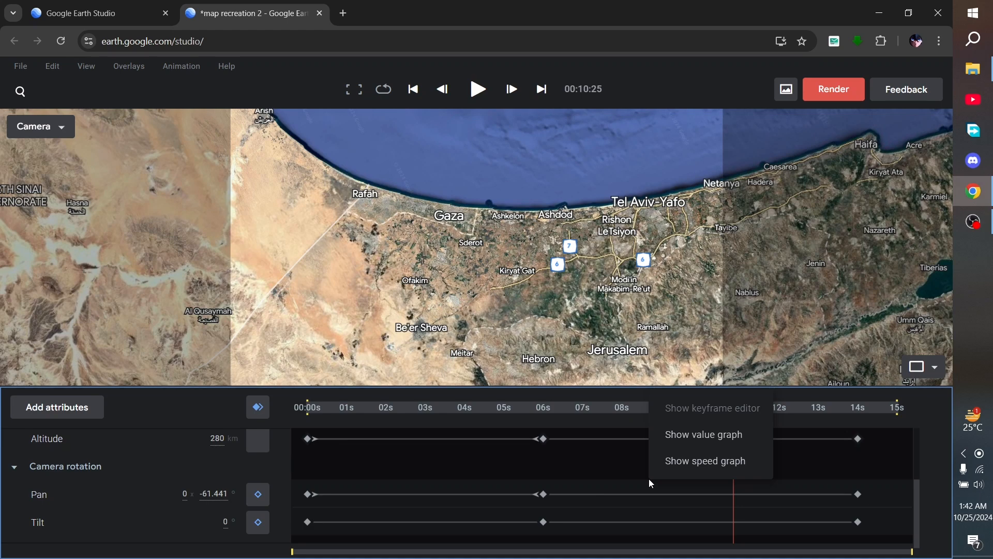
click(709, 462)
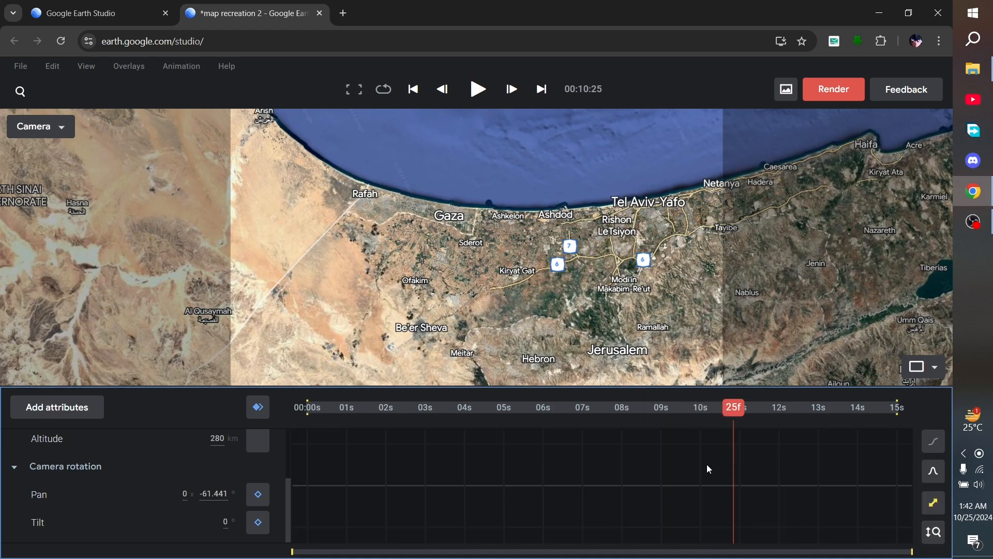
click(109, 501)
drag(572, 528, 572, 479)
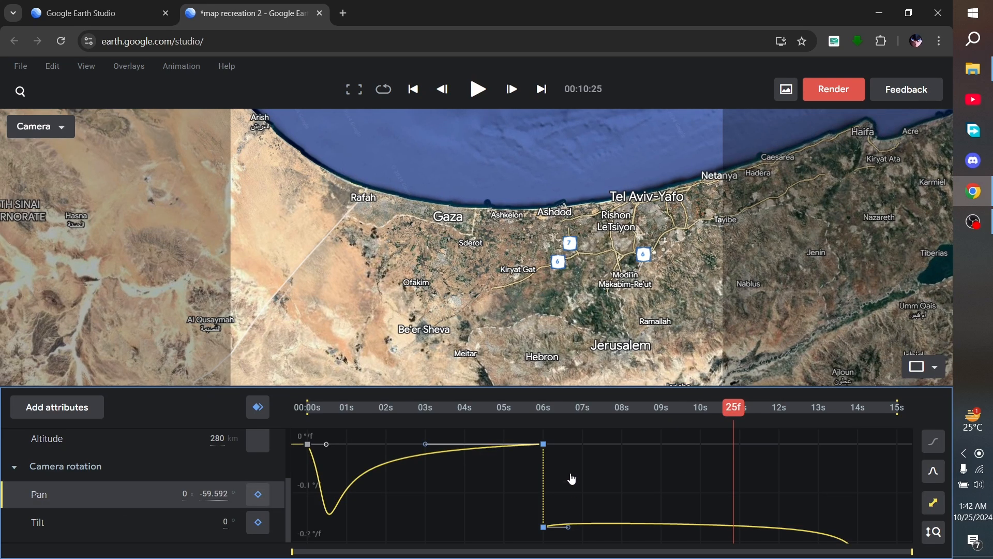
drag(544, 521, 636, 444)
drag(833, 503, 857, 444)
drag(794, 444, 744, 444)
drag(636, 445, 658, 445)
drag(745, 445, 736, 444)
drag(658, 445, 673, 444)
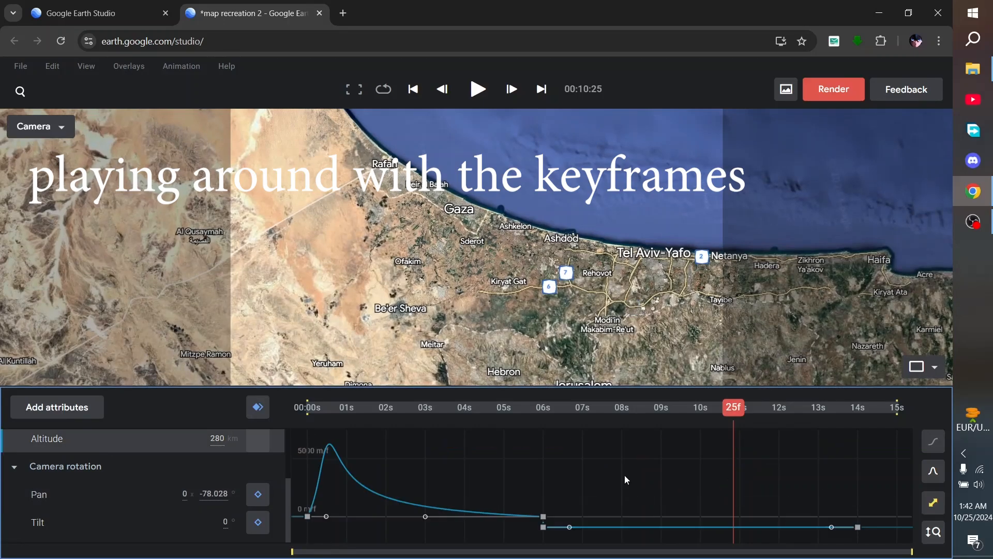
- Reshape the altitude and latitude speed curves to zero at 6 and 14 seconds, extending handles to about 9 and 11 seconds
drag(543, 528, 545, 513)
drag(572, 514, 663, 513)
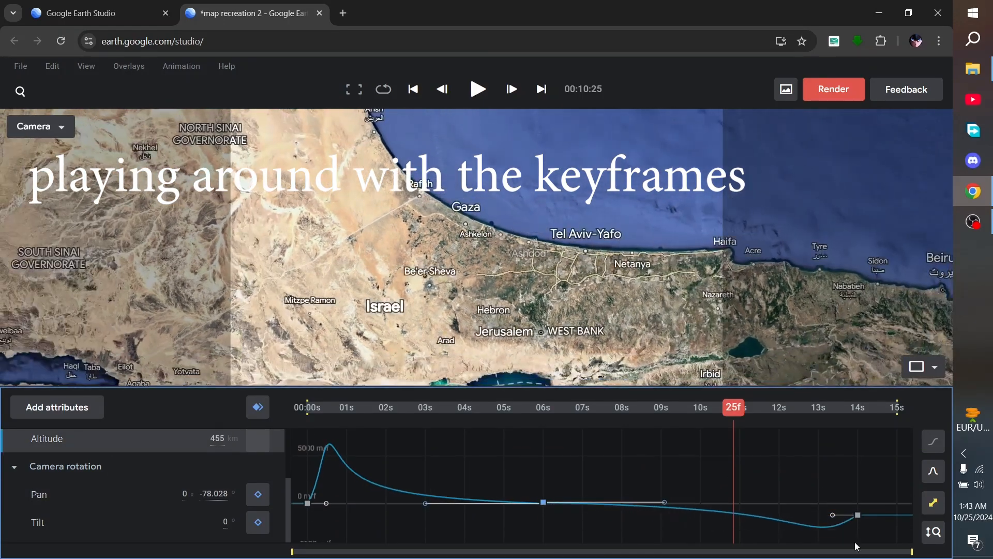
drag(858, 515, 743, 505)
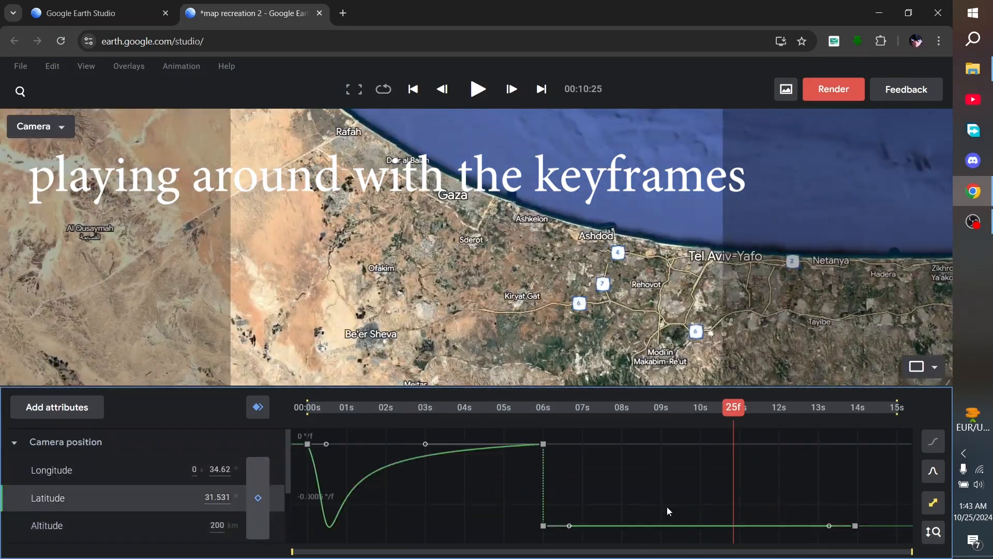
drag(543, 443, 543, 444)
drag(855, 527, 731, 444)
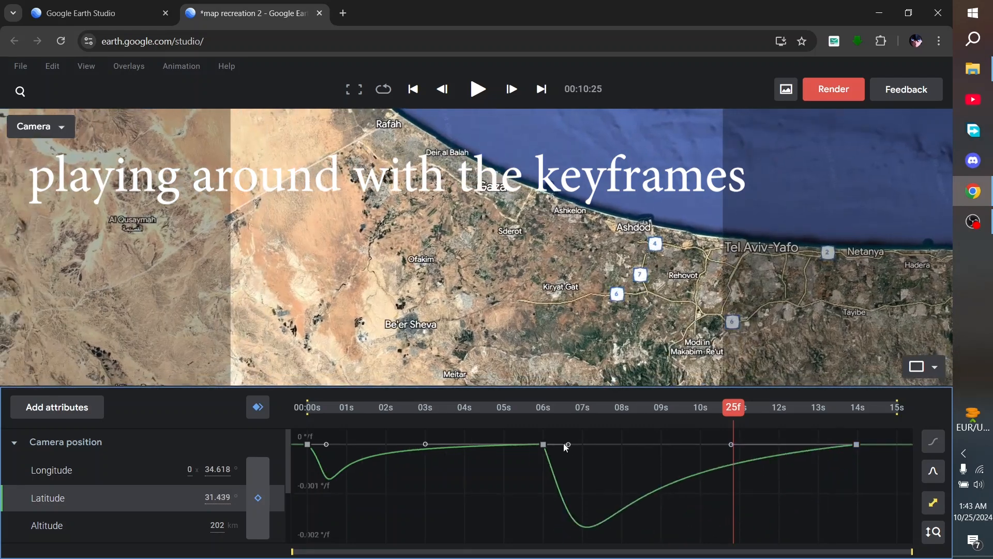
drag(567, 444, 667, 445)
- Reshape the longitude speed curve to zero at 6 and 14 seconds, extending the handles to about 9.3 and 10.8 seconds
click(157, 470)
drag(543, 503, 541, 443)
drag(855, 522, 731, 443)
drag(566, 444, 672, 445)
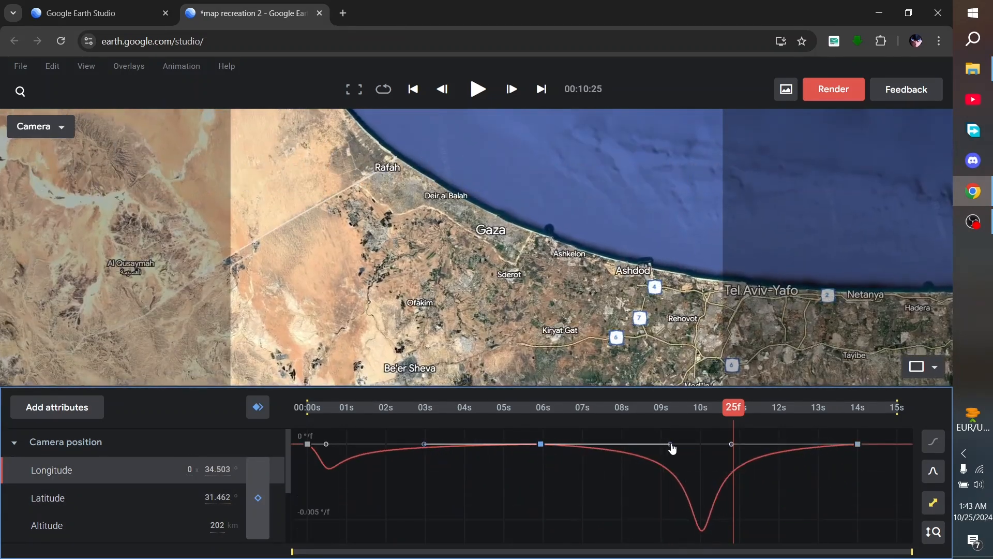
- Play the animation from several points, including 0 seconds, to check the eased zoom-out and move to Gaza
drag(706, 411, 458, 410)
key(space)
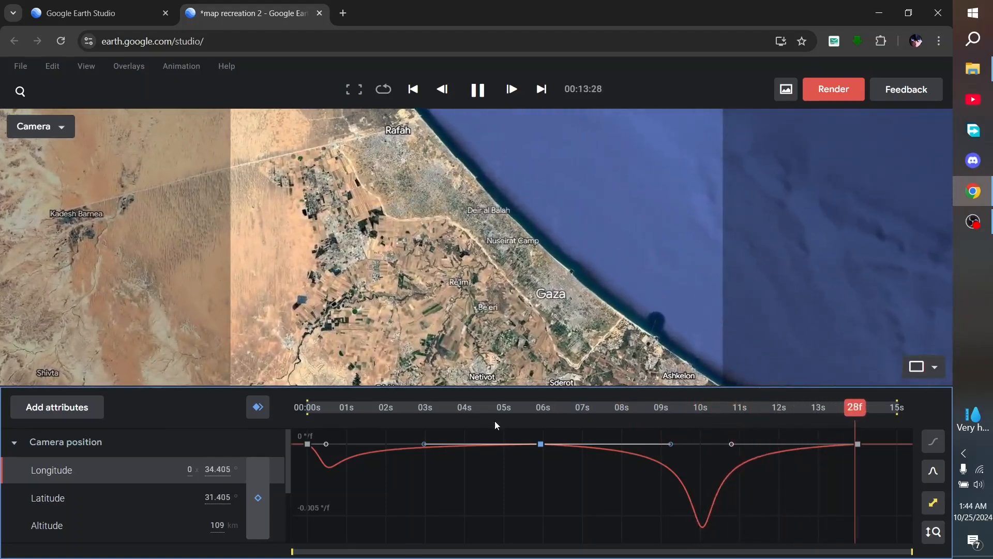
drag(579, 410, 307, 422)
key(space)
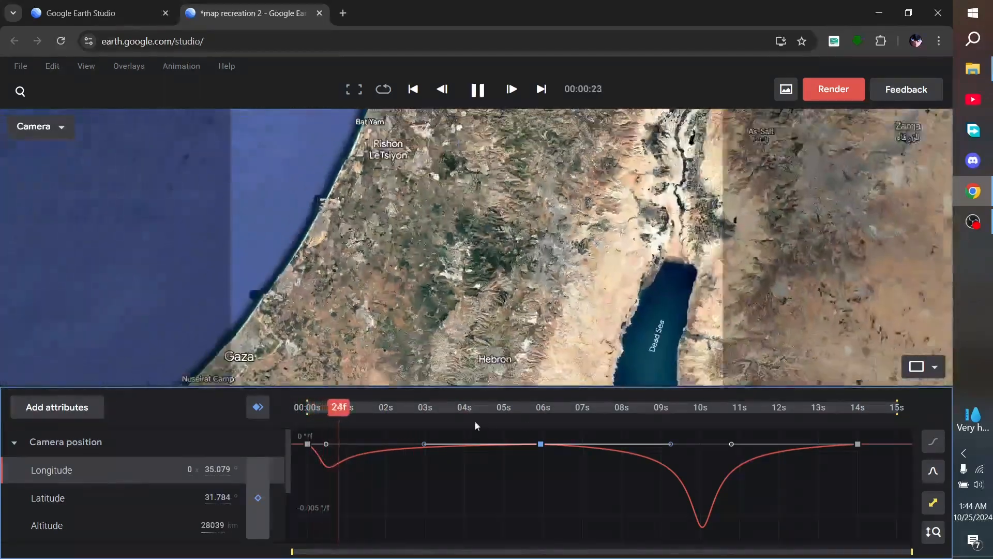
click(459, 418)
key(space)
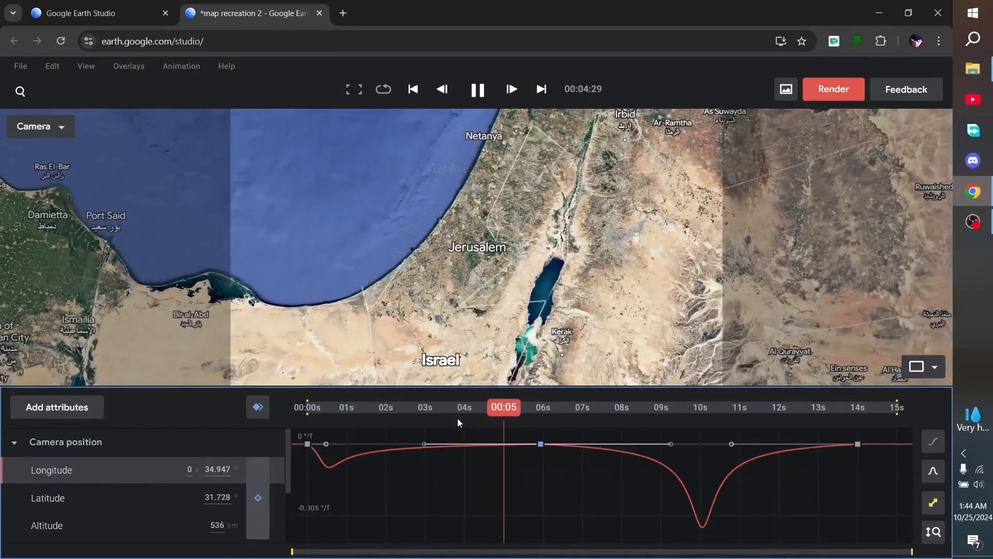
key(space)
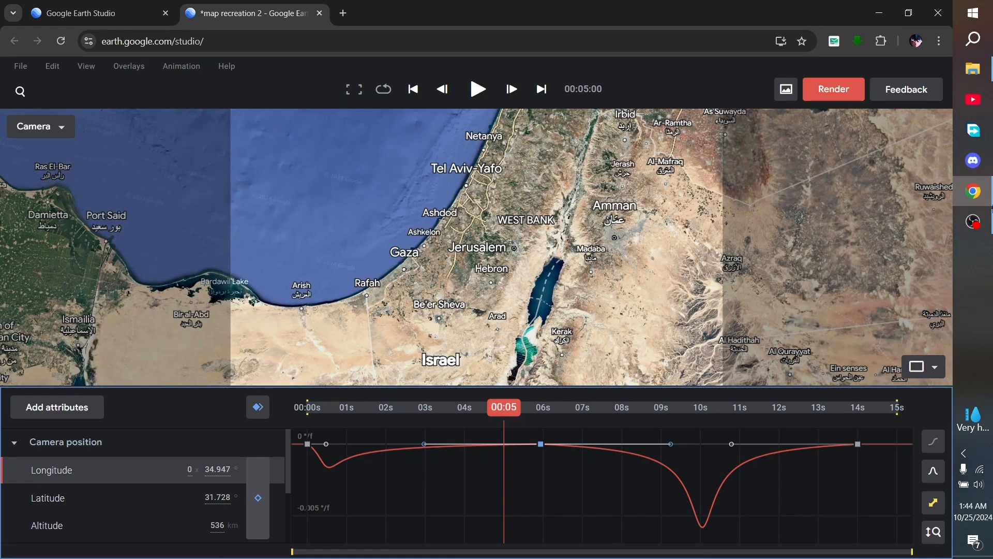
click(978, 218)
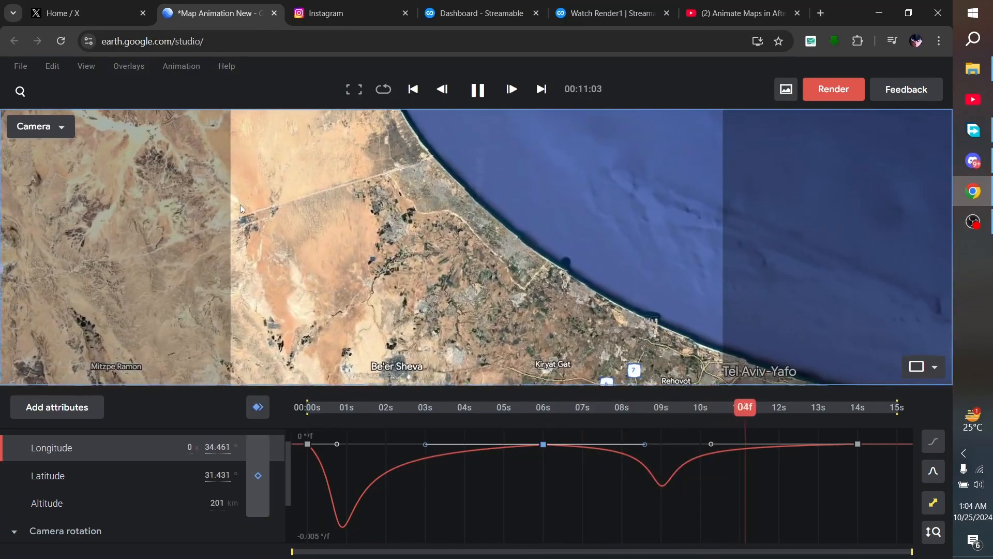
key(space)
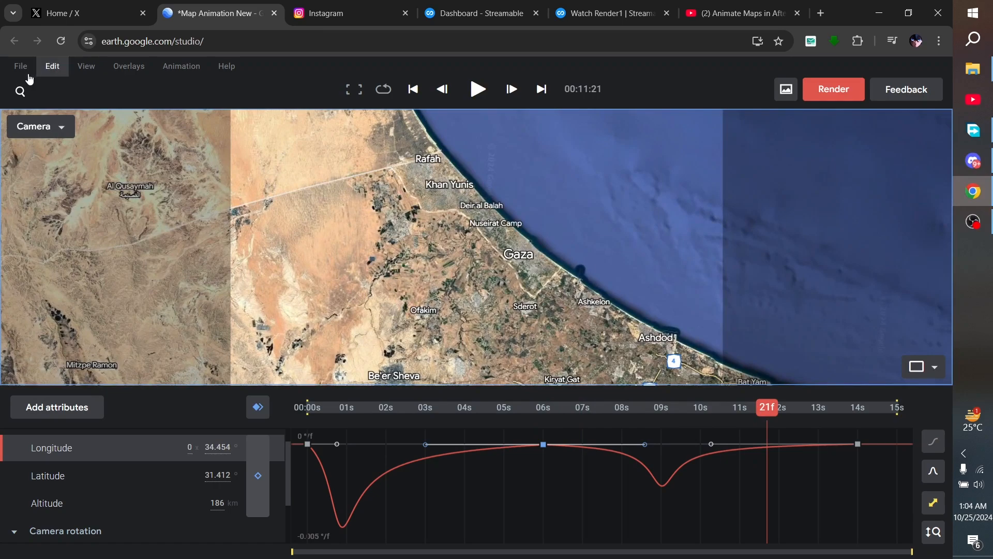
click(826, 90)
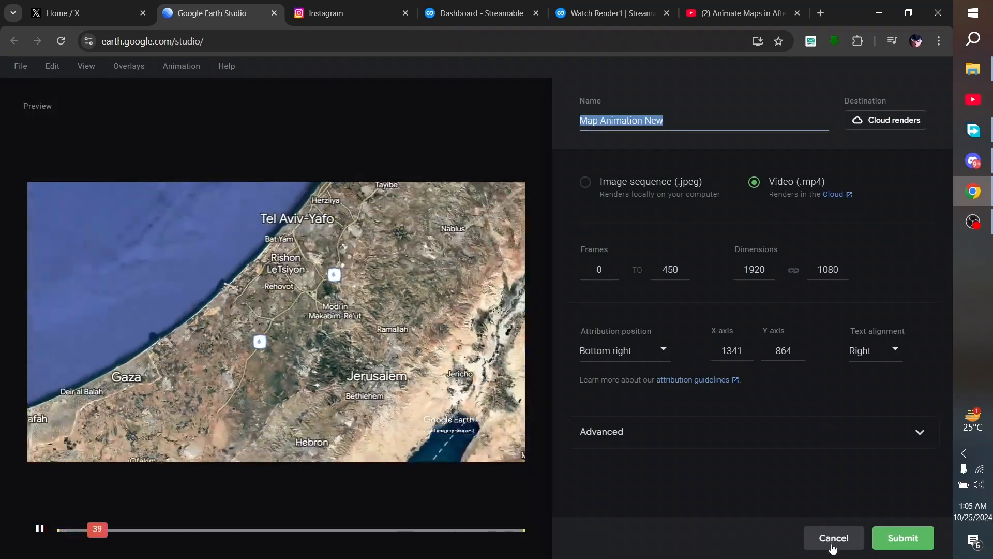
click(833, 543)
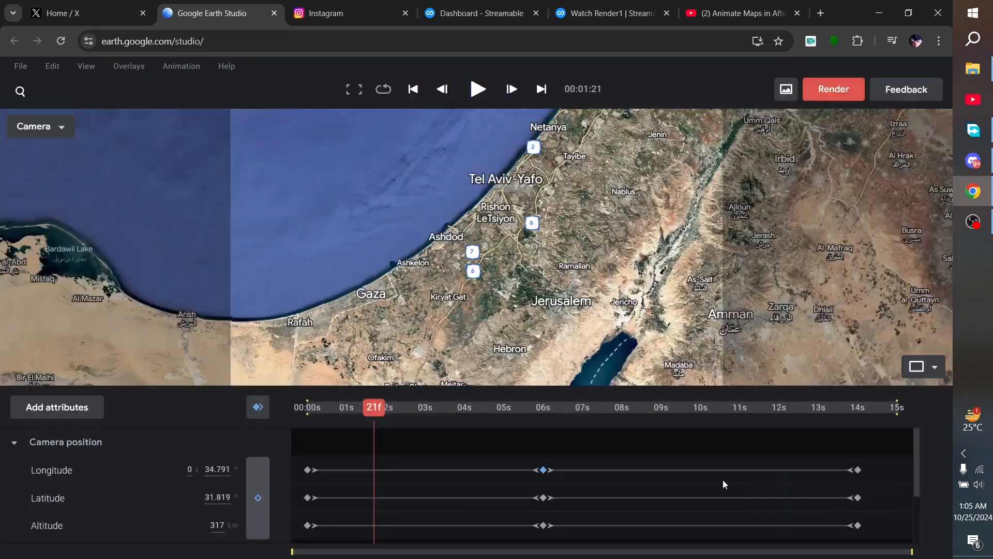
- Set the map style to Clean and return the playhead to 0 seconds
click(89, 72)
mouse_move(157, 264)
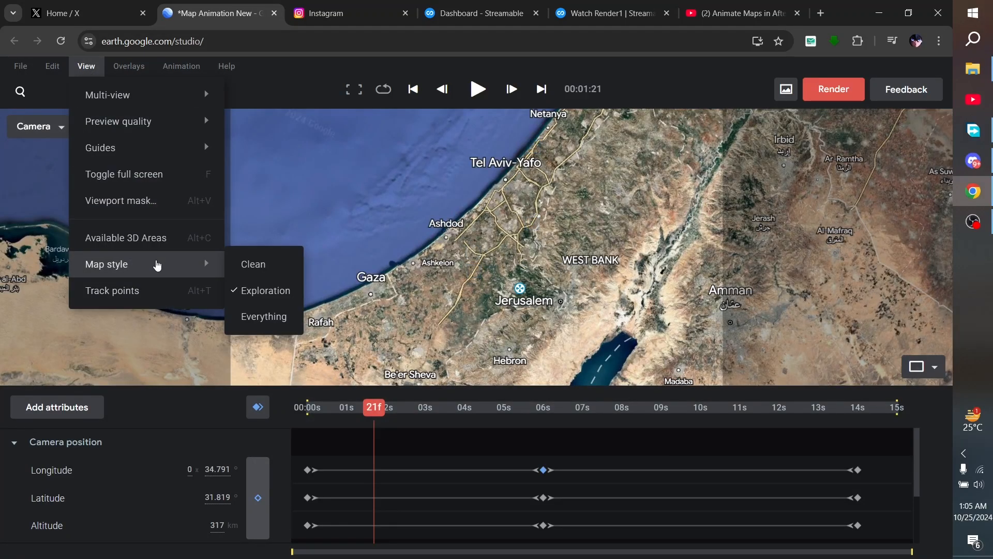
click(240, 266)
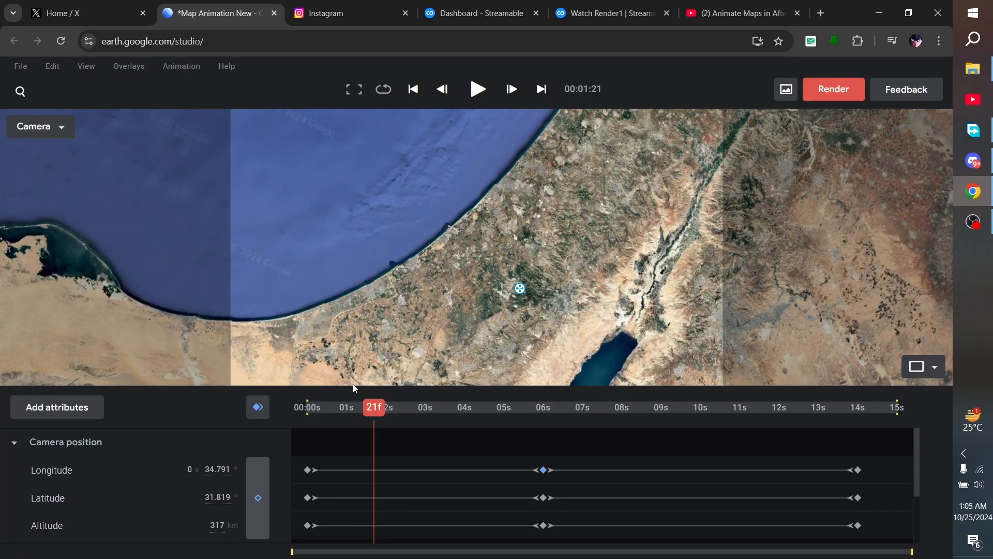
drag(368, 407, 281, 401)
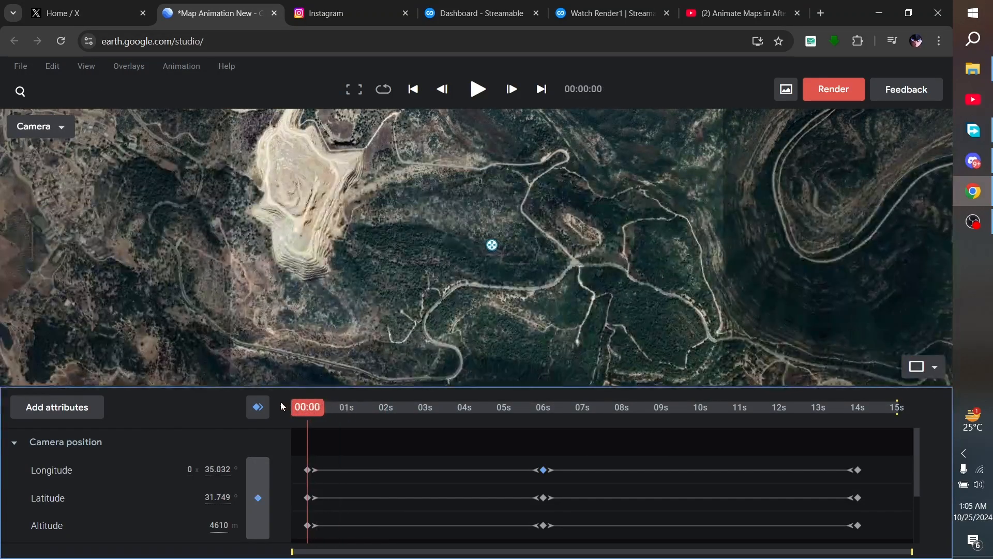
- Submit an MP4 cloud render of the animation named "Map Animation New Without Labels"
click(834, 89)
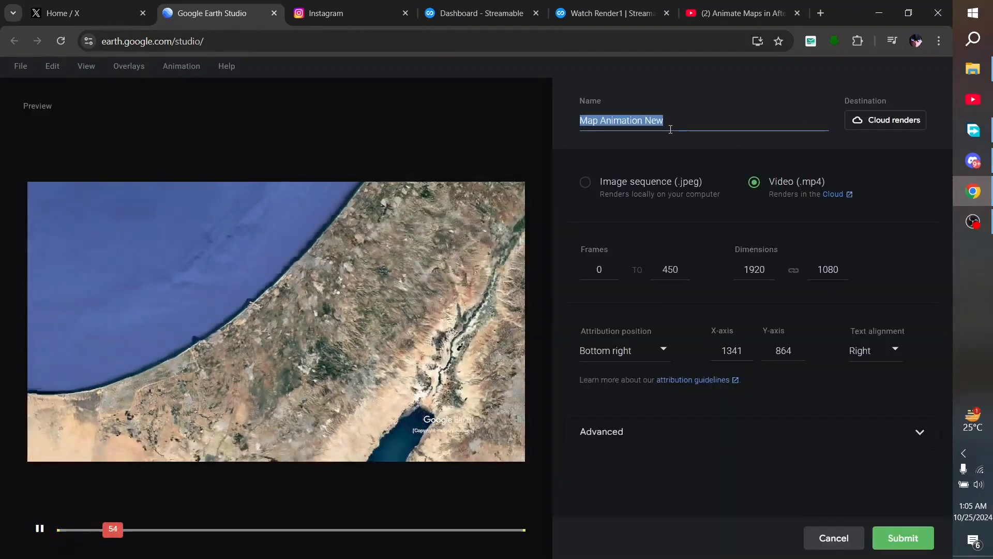
click(670, 129)
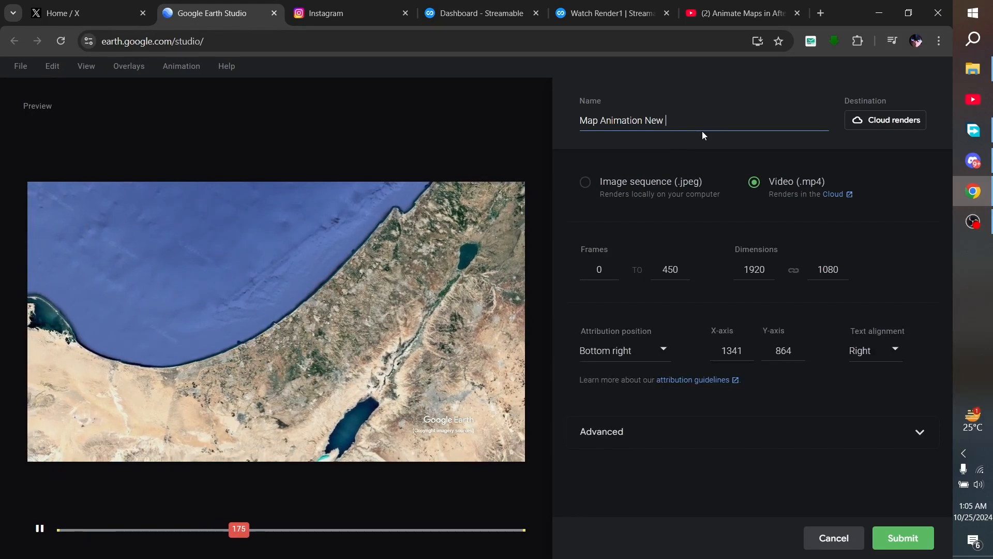
text(Without)
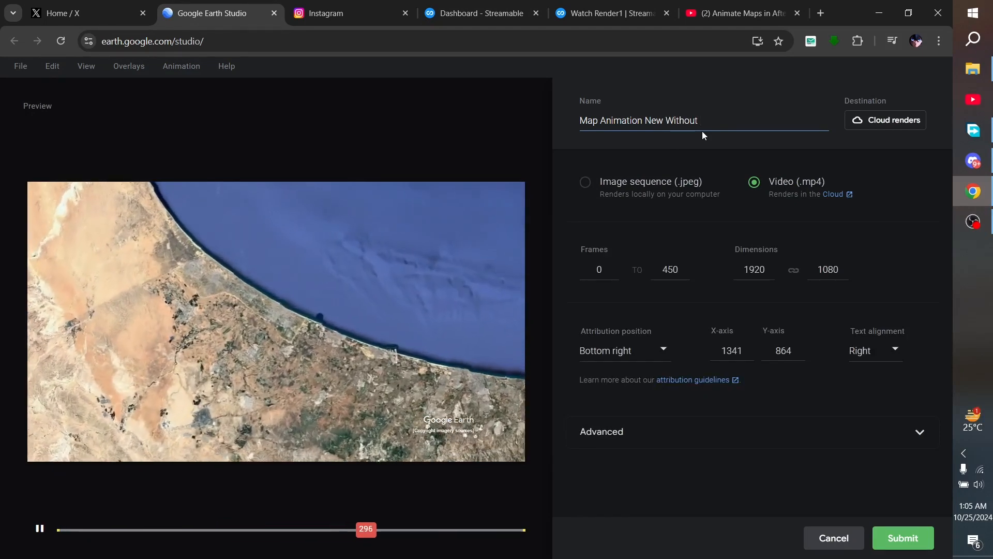
text( Labes)
key(BackSpace)
text(ls)
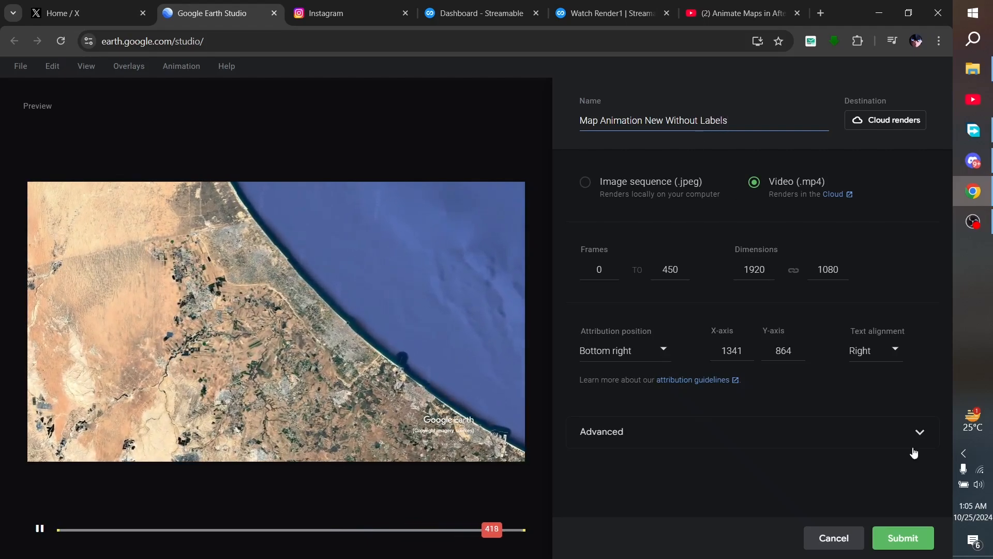
click(892, 540)
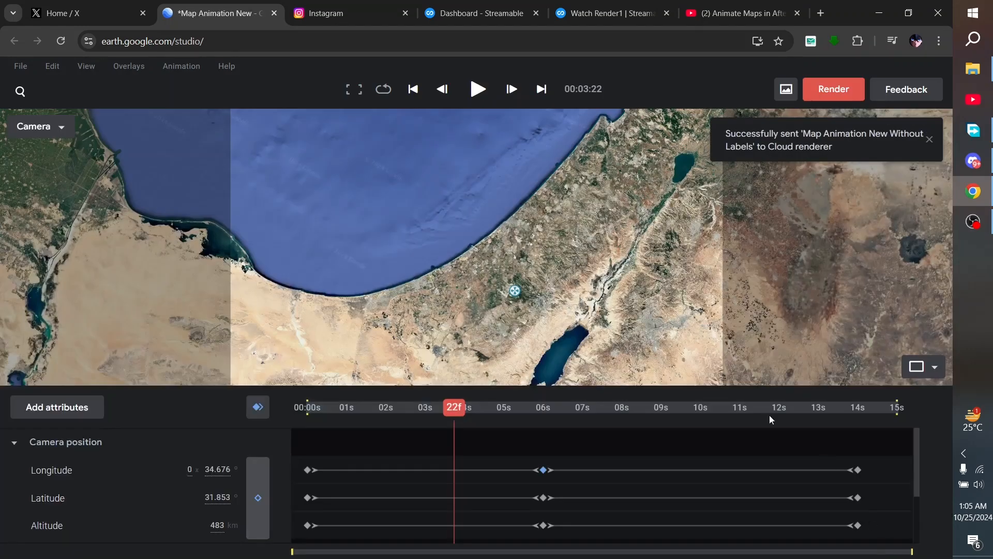
- Export the 3D tracking data as an After Effects .jsx file in Local coordinate space, including the 3D camera and track points
click(20, 65)
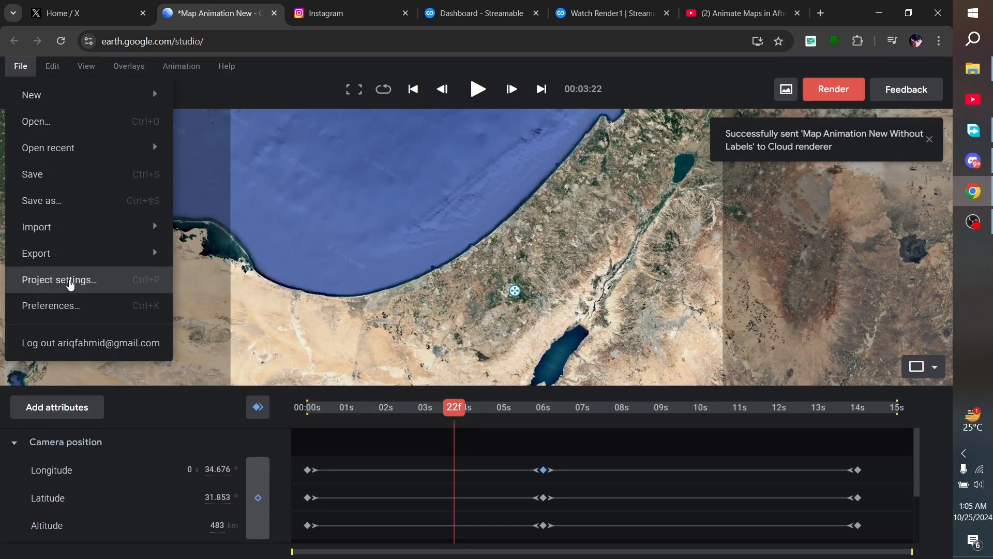
mouse_move(73, 259)
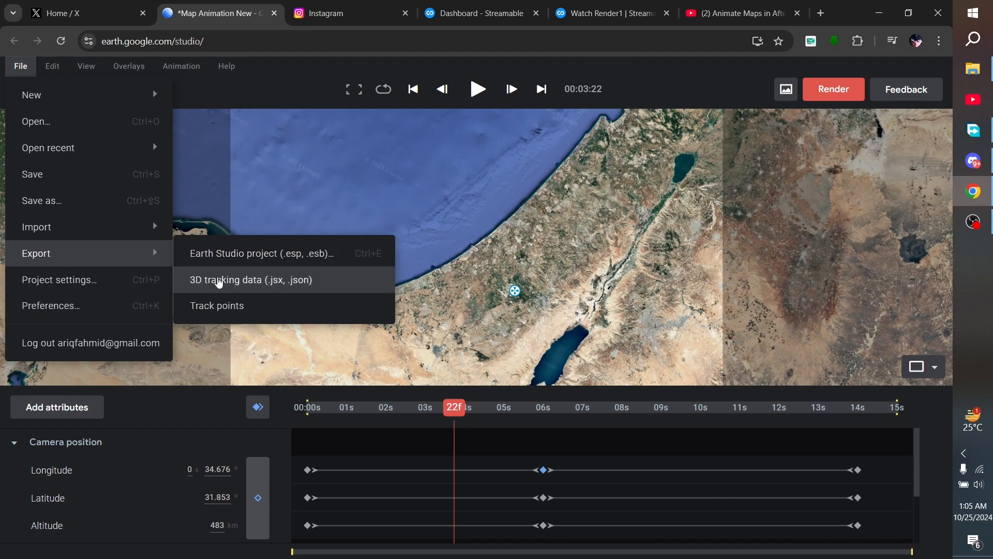
click(219, 282)
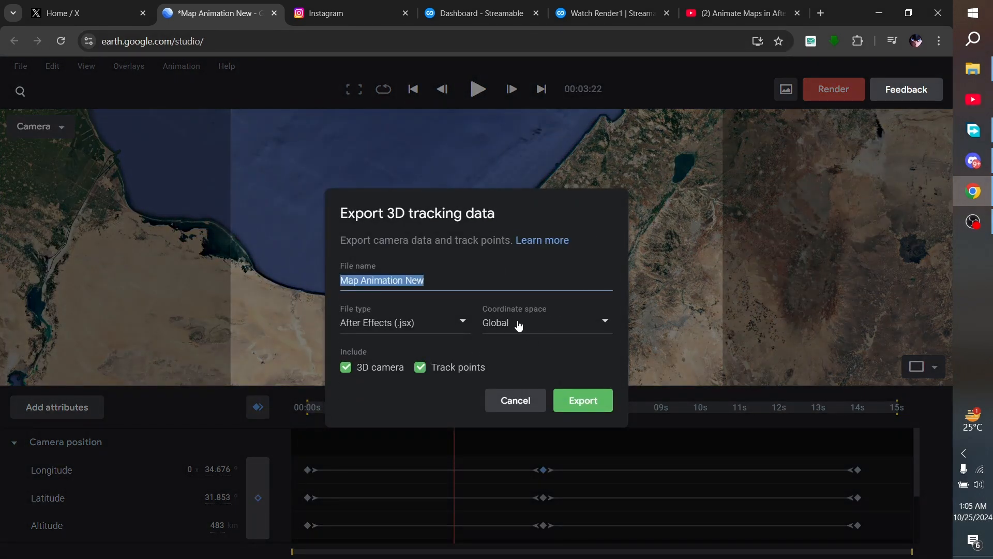
click(519, 324)
click(510, 382)
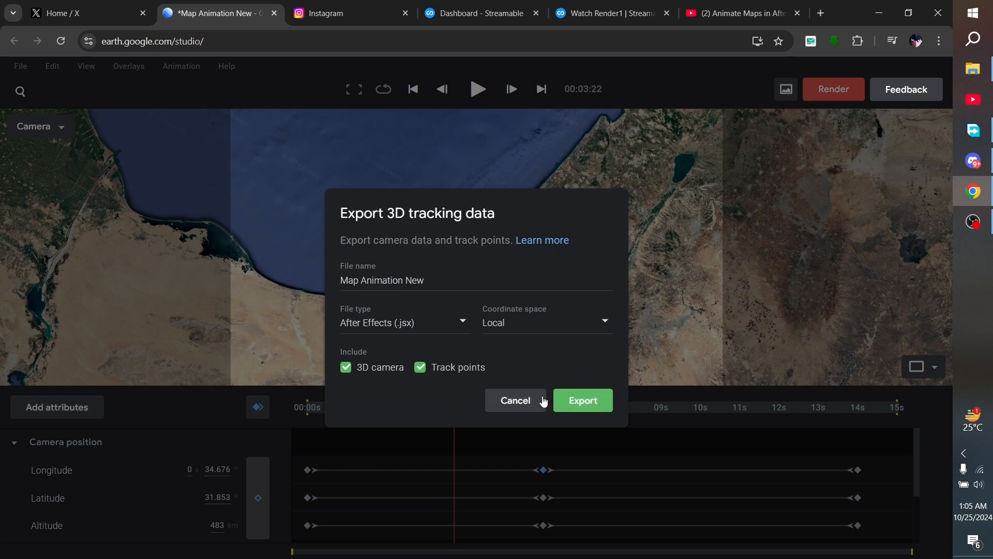
click(577, 405)
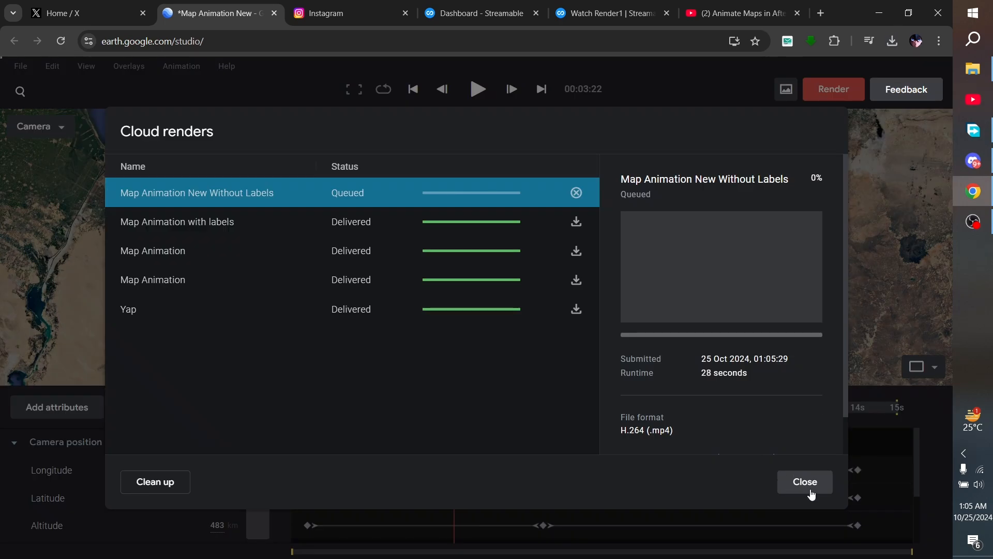
- Close the cloud renders list, move the playhead to 00:04:27 and set the map style to Exploration
click(805, 481)
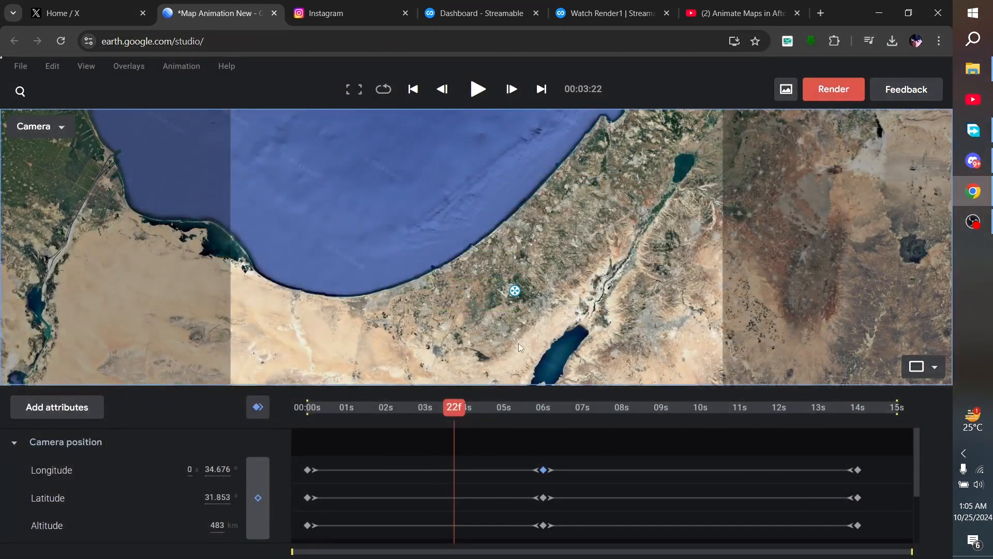
drag(423, 430, 500, 407)
click(86, 65)
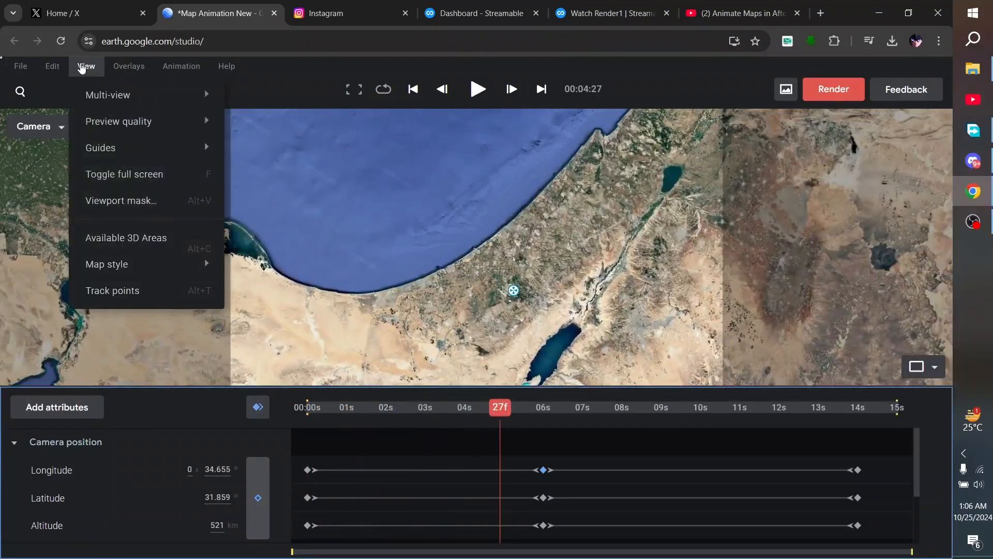
mouse_move(177, 269)
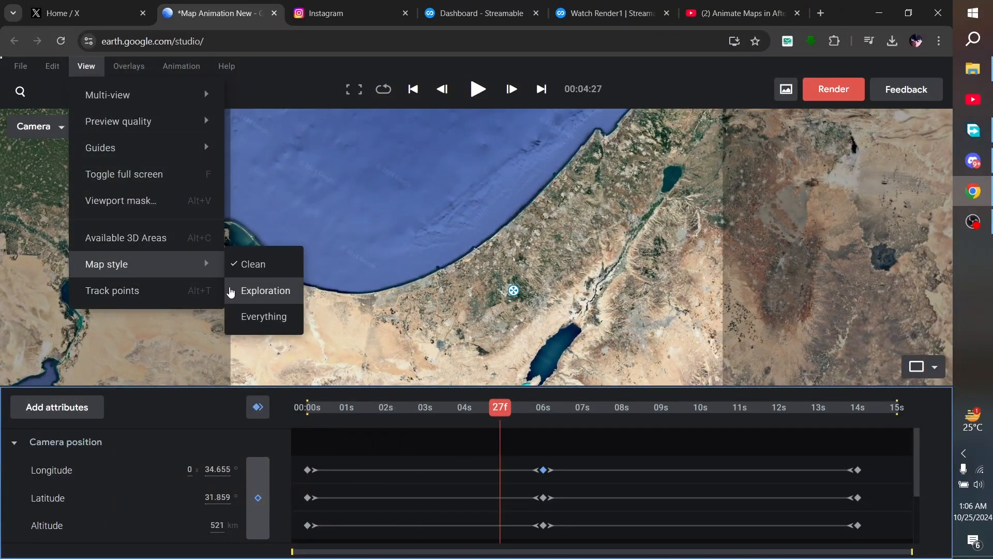
click(231, 291)
- Submit an MP4 cloud render of the labelled version named "Map Animation New With Labels"
click(852, 98)
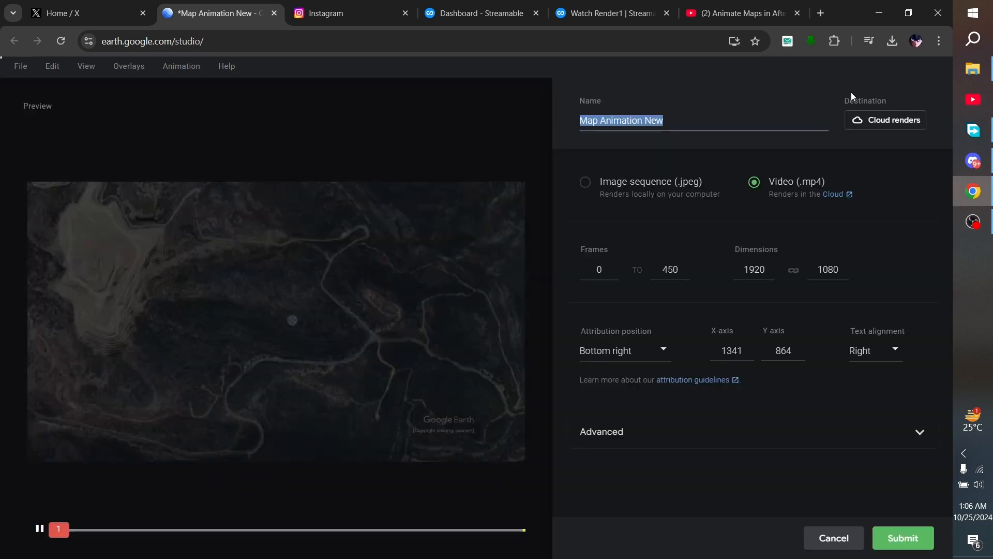
click(677, 123)
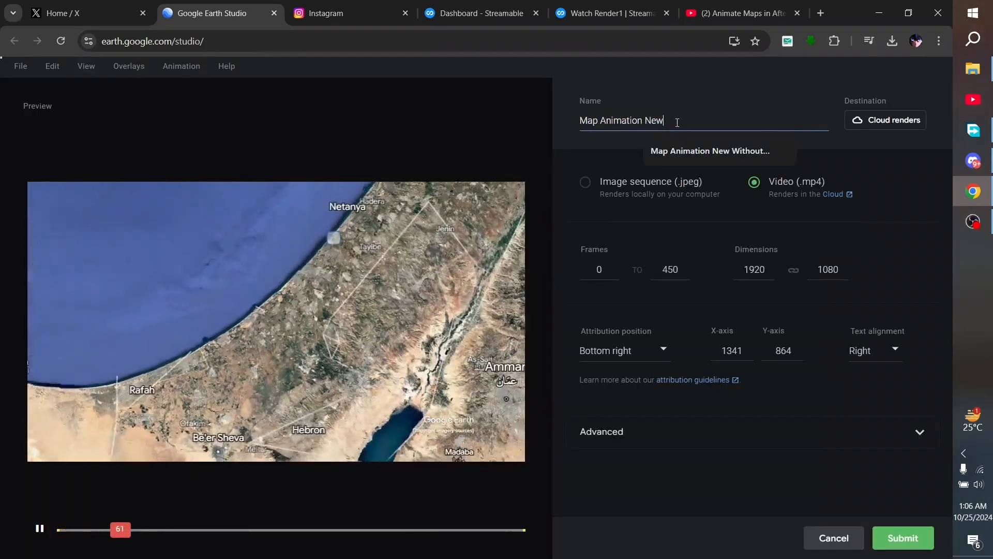
text(W)
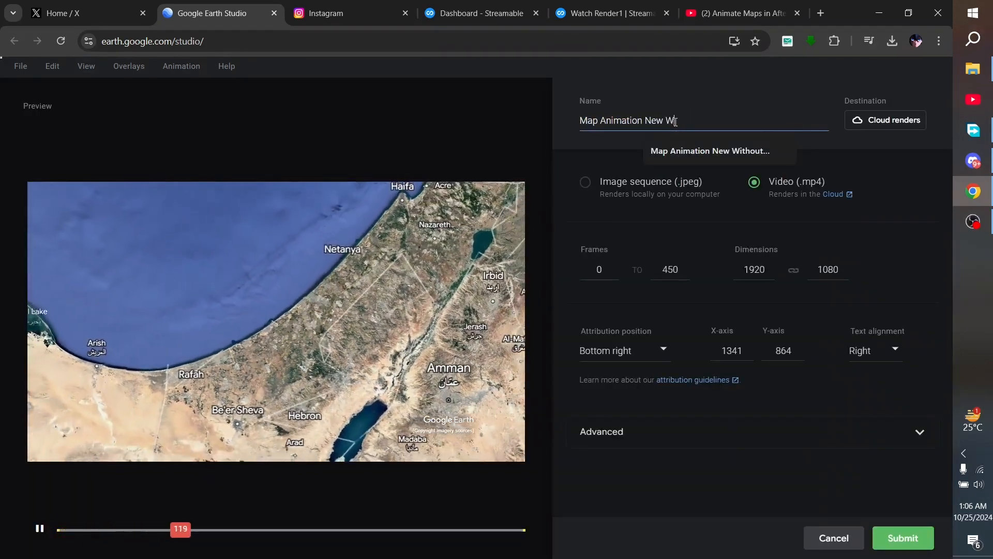
text(ith Labels)
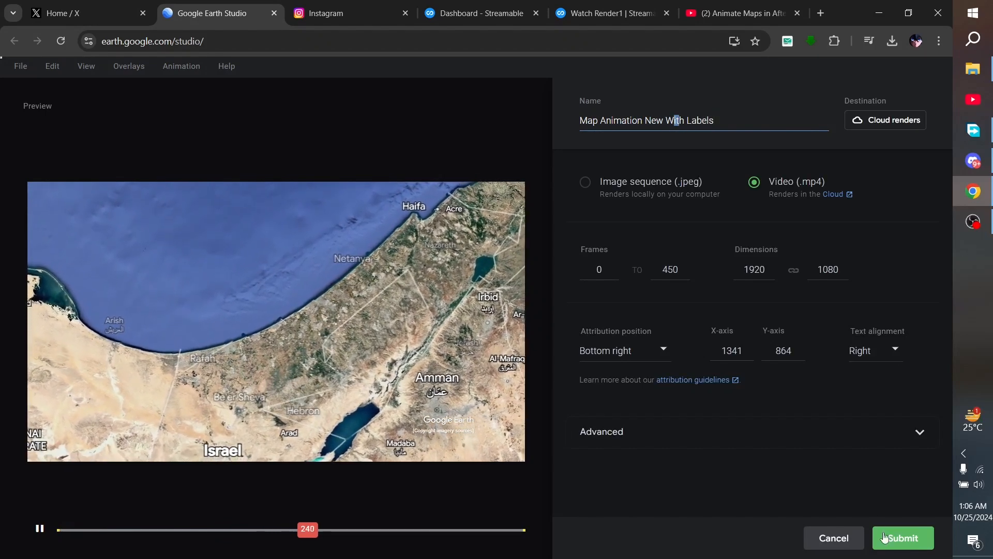
click(894, 539)
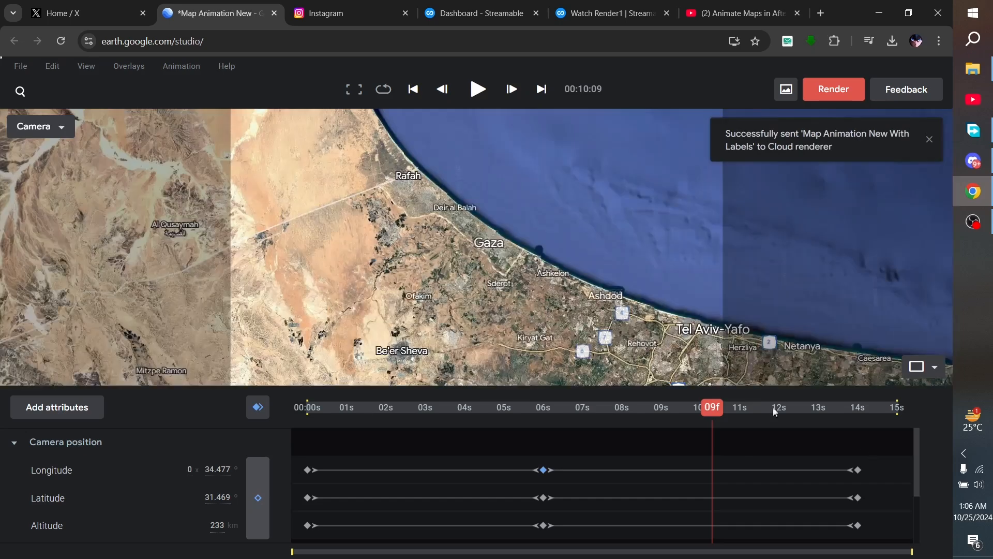
- Download "Map Animation New Without Labels.mp4" from the cloud renders and check the details of the "Map Animation New With Labels" render
click(192, 66)
click(189, 148)
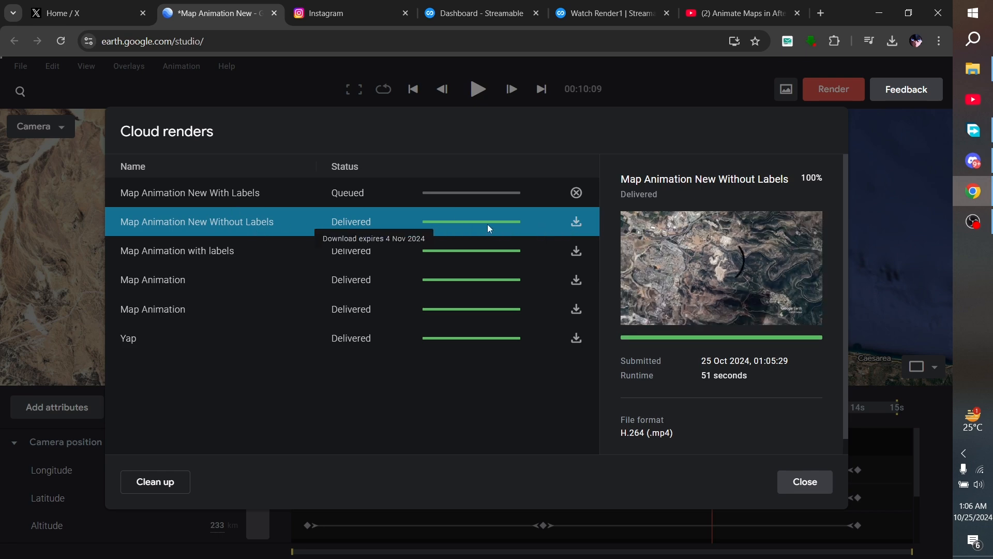
click(576, 222)
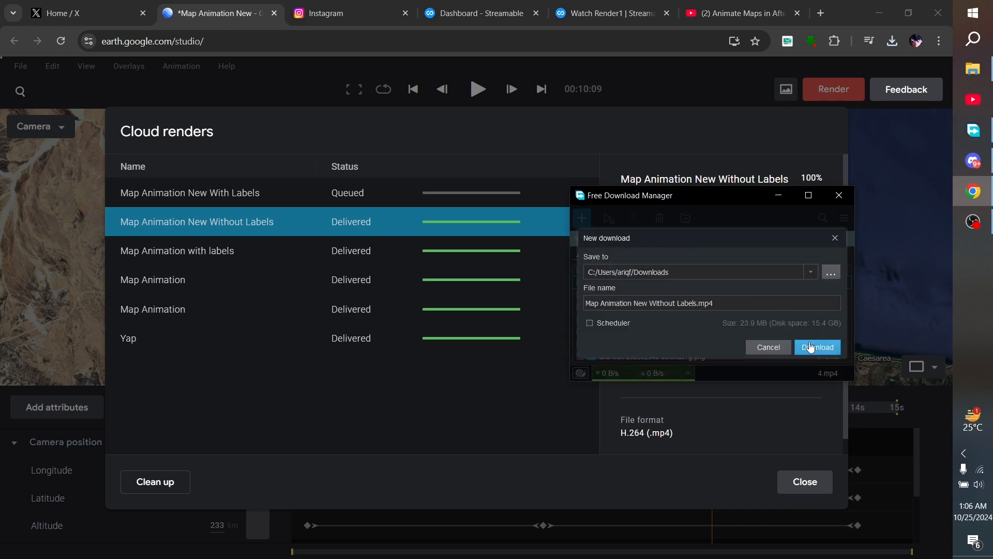
click(810, 347)
click(472, 158)
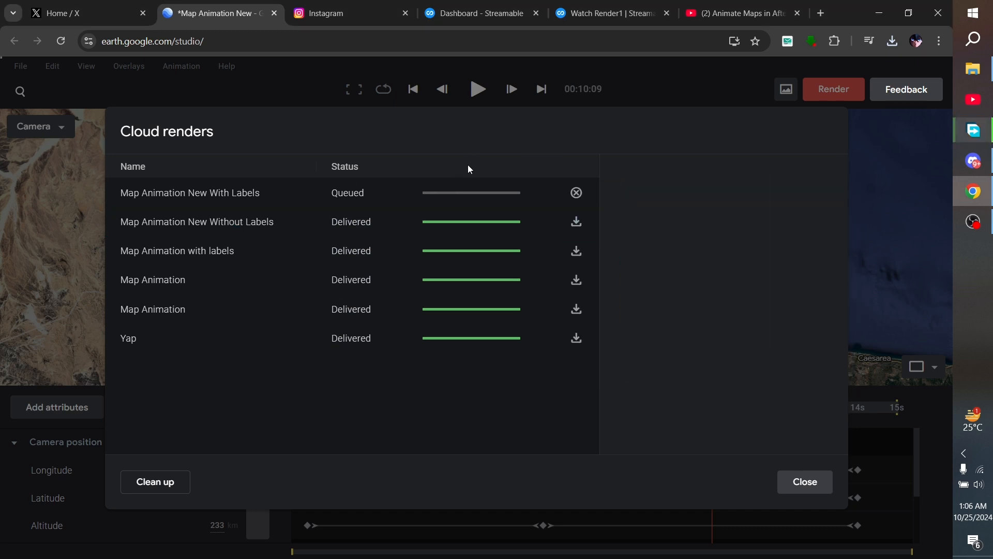
click(263, 193)
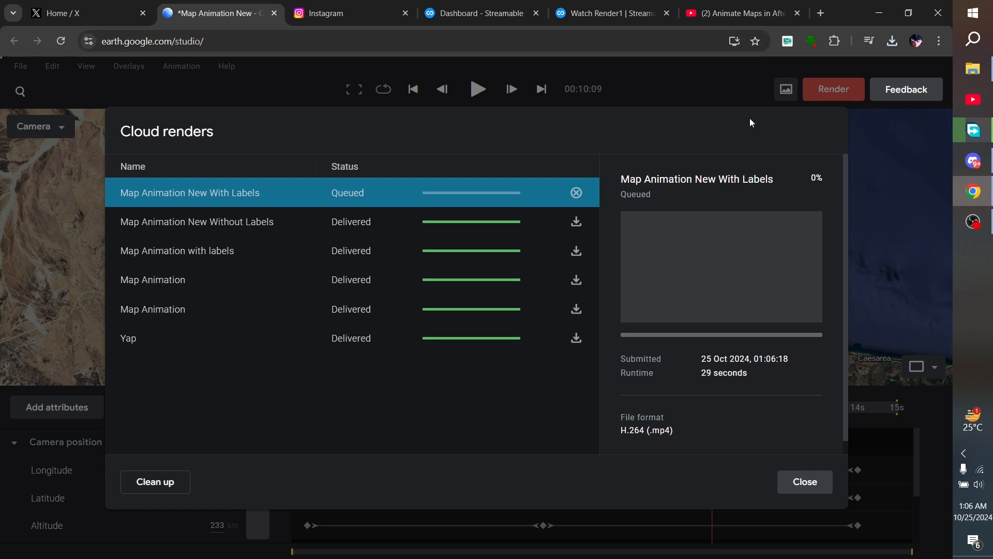
- Switch to After Effects and run the script file "map recreation 2.jsx" from the First Vid folder
click(973, 221)
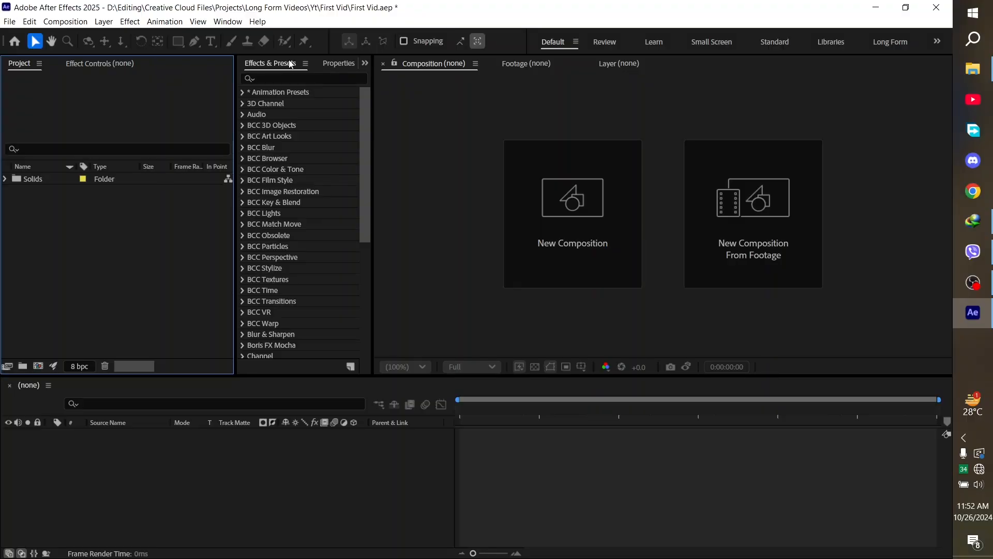
click(9, 21)
mouse_move(97, 344)
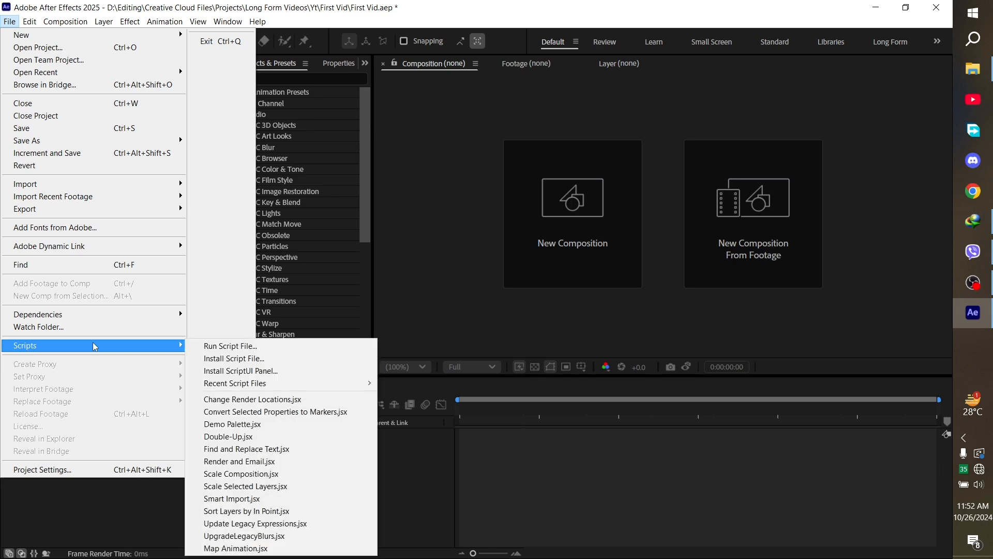
click(236, 345)
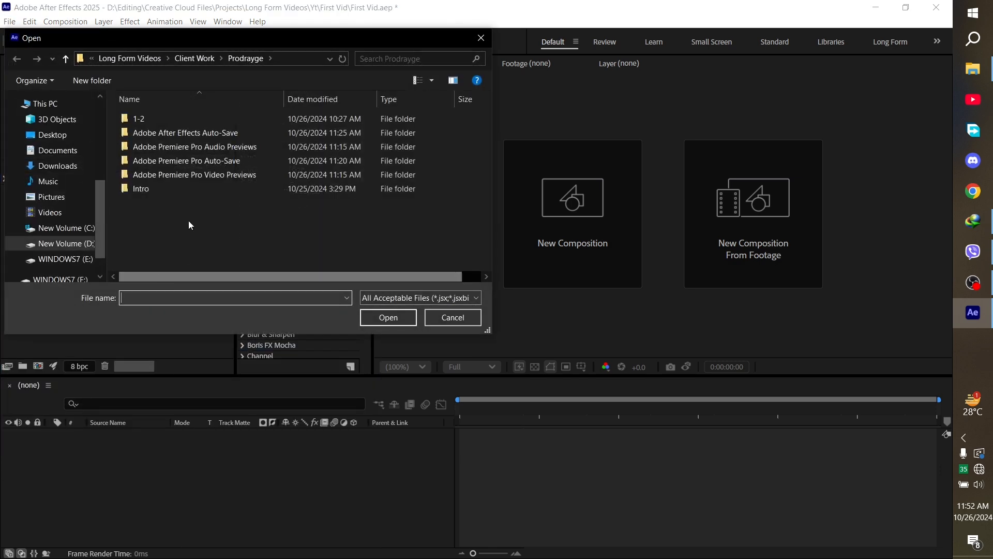
scroll(46, 157, up, 5)
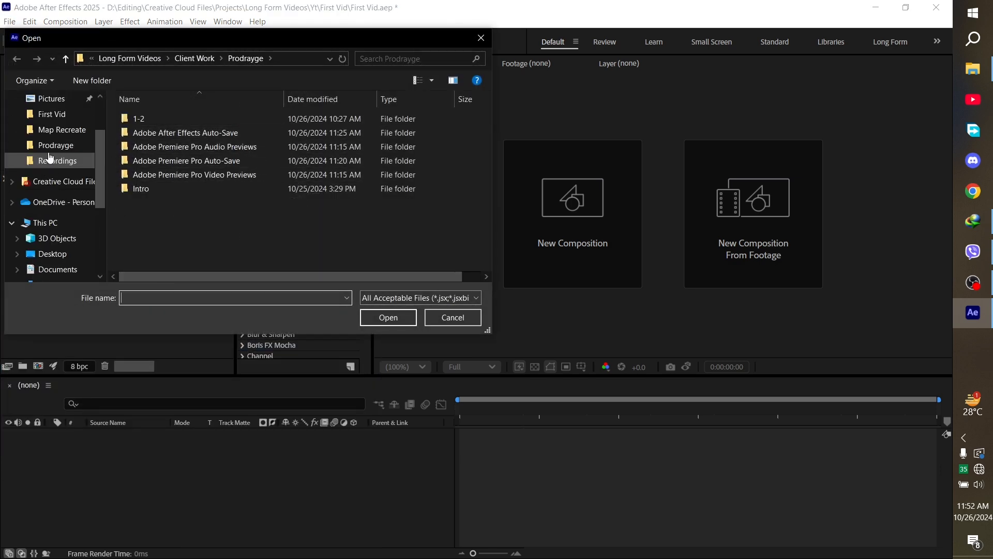
click(68, 119)
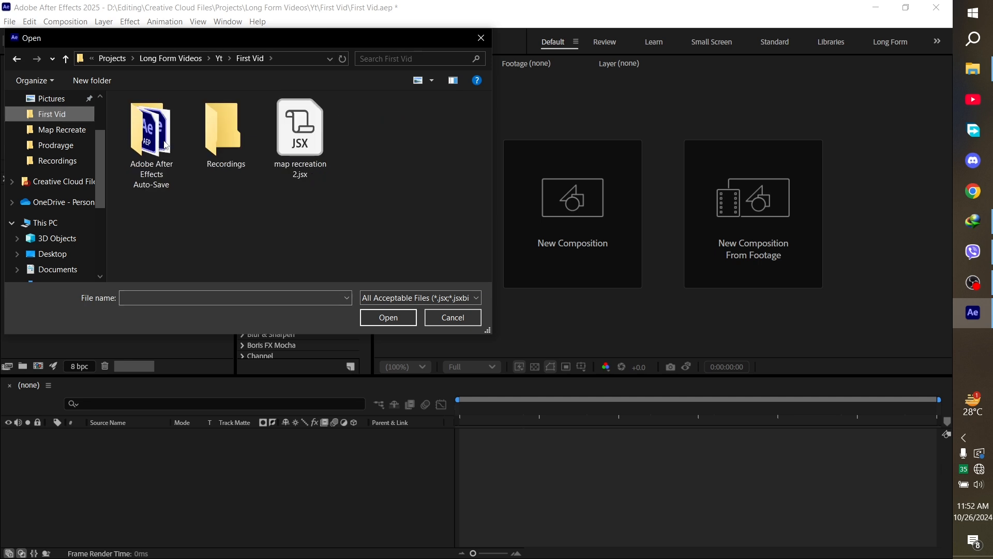
double_click(317, 119)
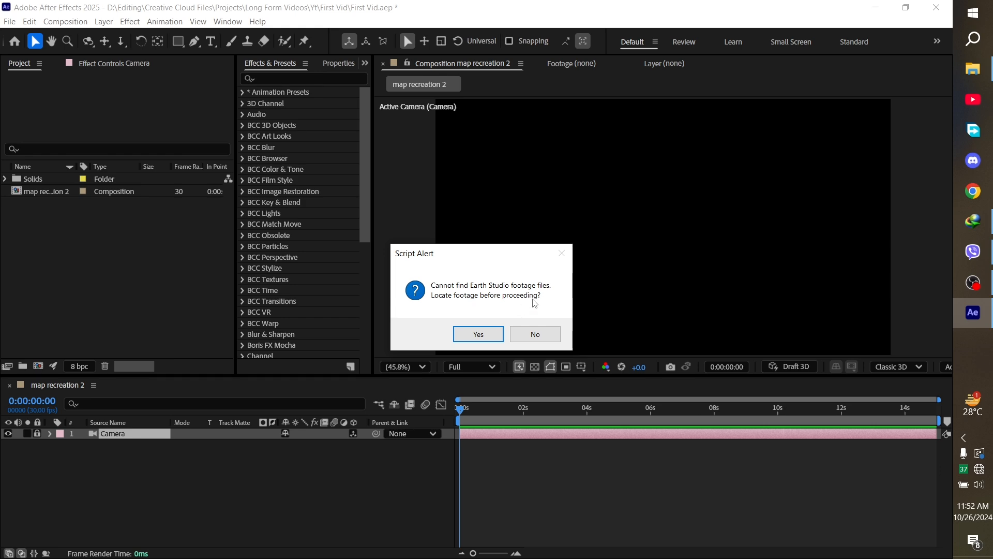
- Locate "map recreation 2 without labels.mp4" in First Vid as the script's footage, and import "map recreation 2 with labels.mp4" into the project
click(478, 333)
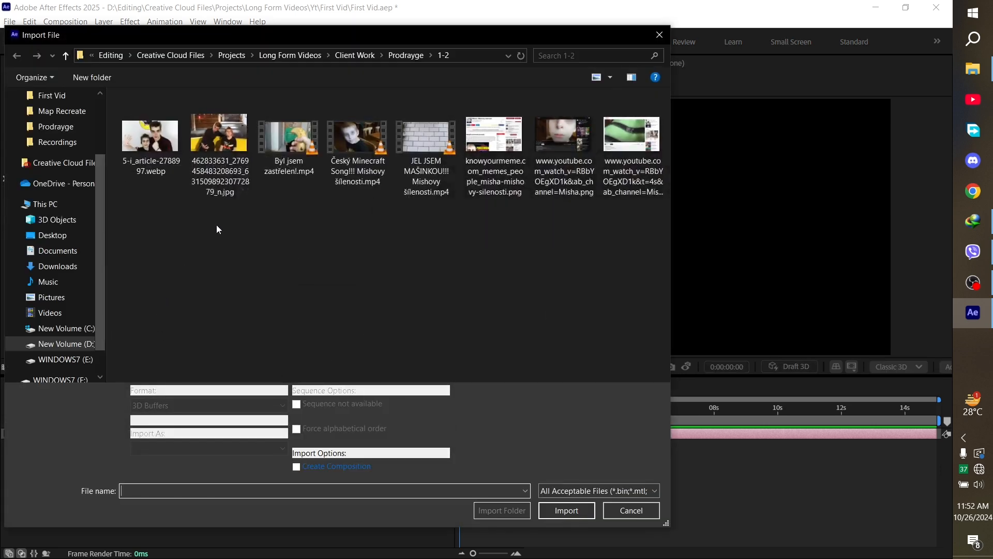
click(73, 98)
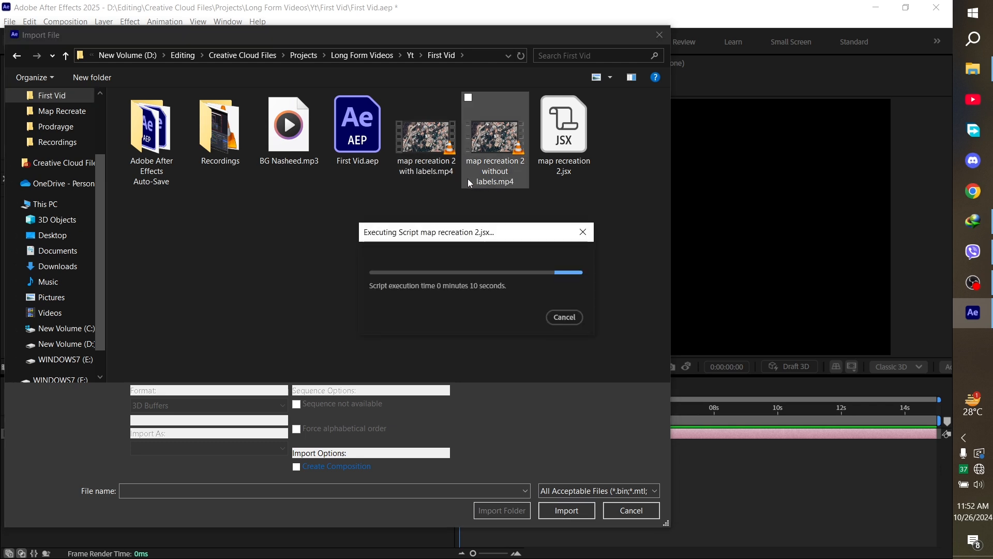
double_click(490, 145)
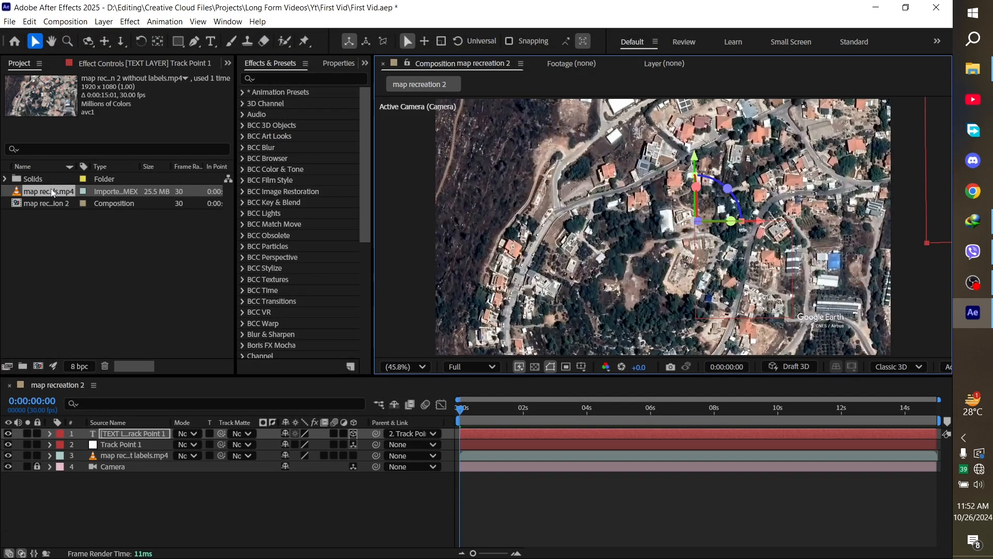
double_click(64, 256)
double_click(428, 160)
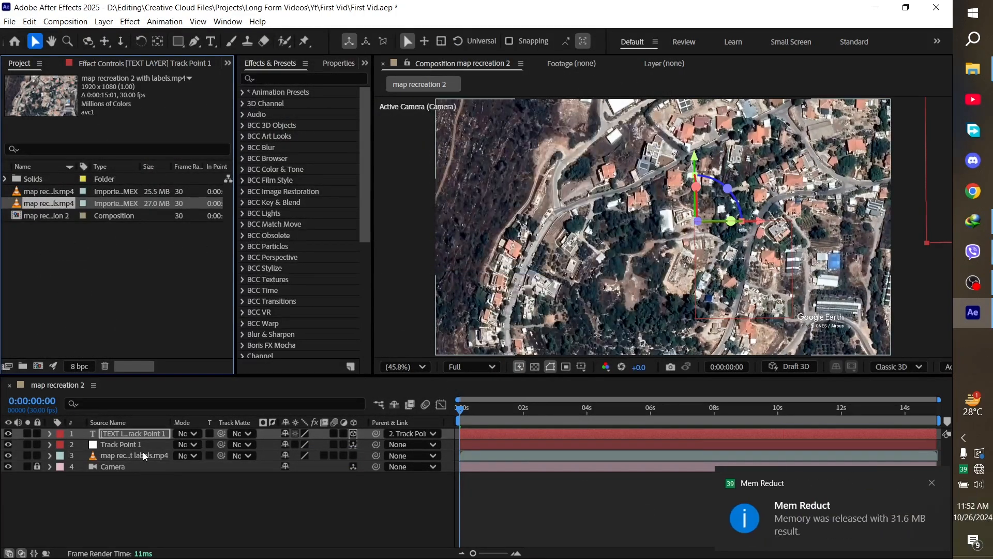
click(134, 435)
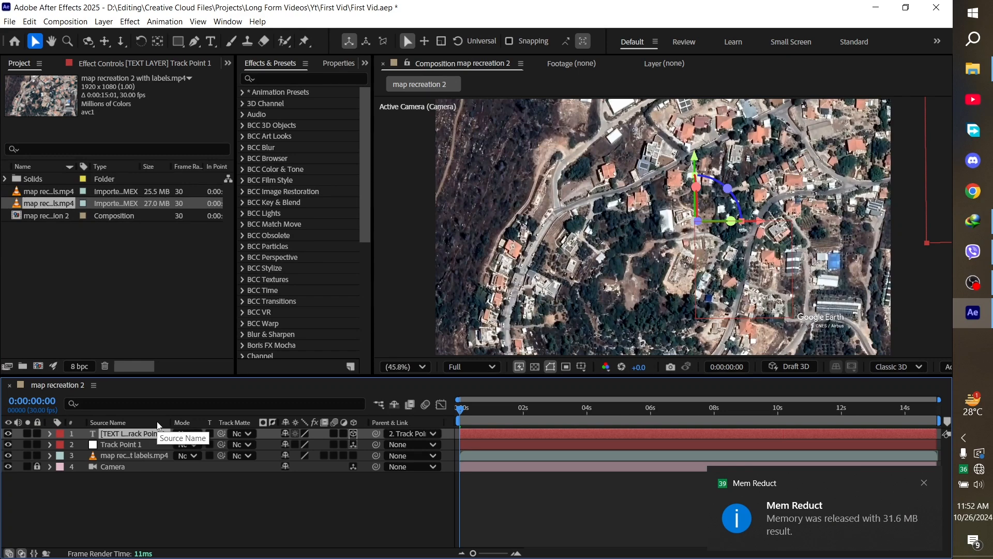
key(Delete)
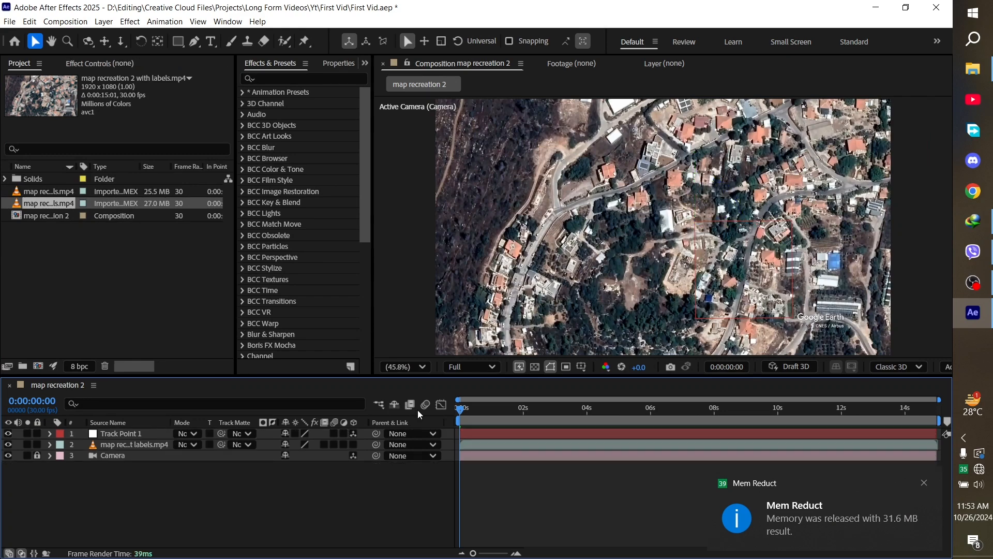
click(461, 368)
click(472, 454)
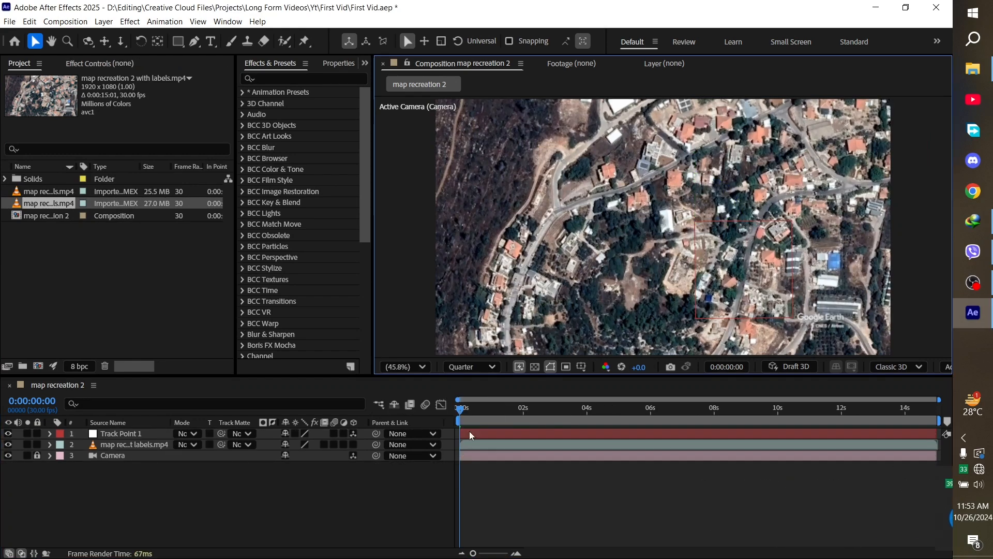
mouse_move(470, 408)
mouse_down()
mouse_move(511, 419)
mouse_move(521, 411)
mouse_move(460, 411)
mouse_up()
click(210, 41)
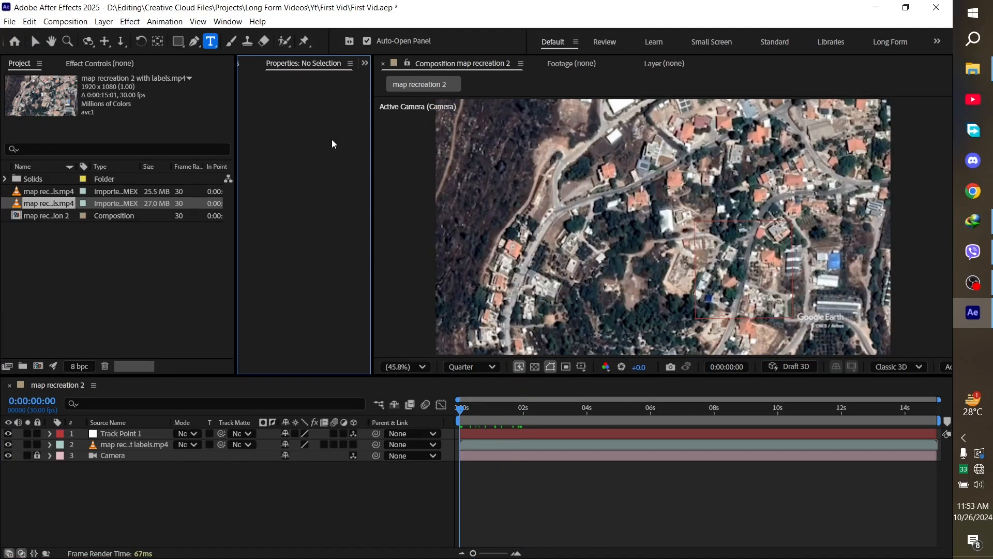
click(555, 235)
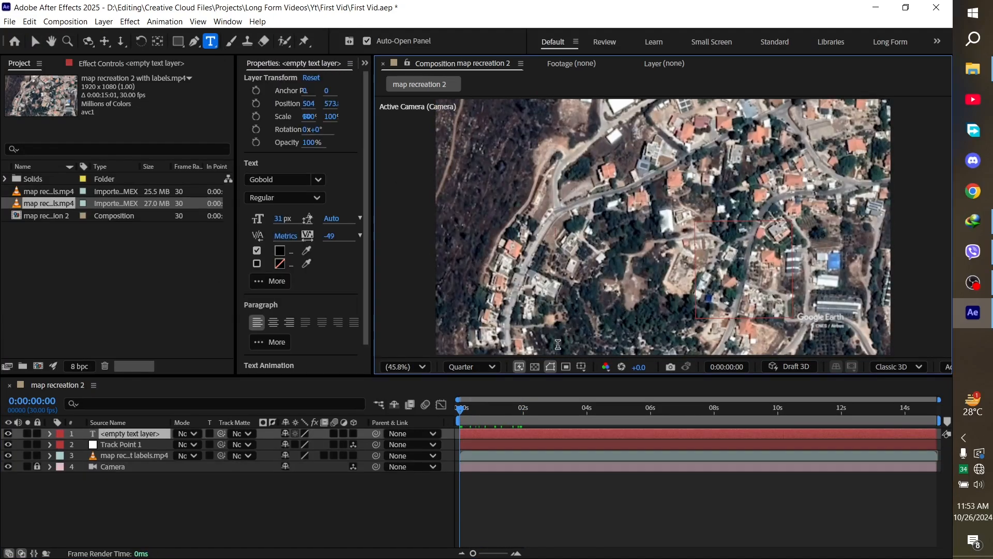
key(Escape)
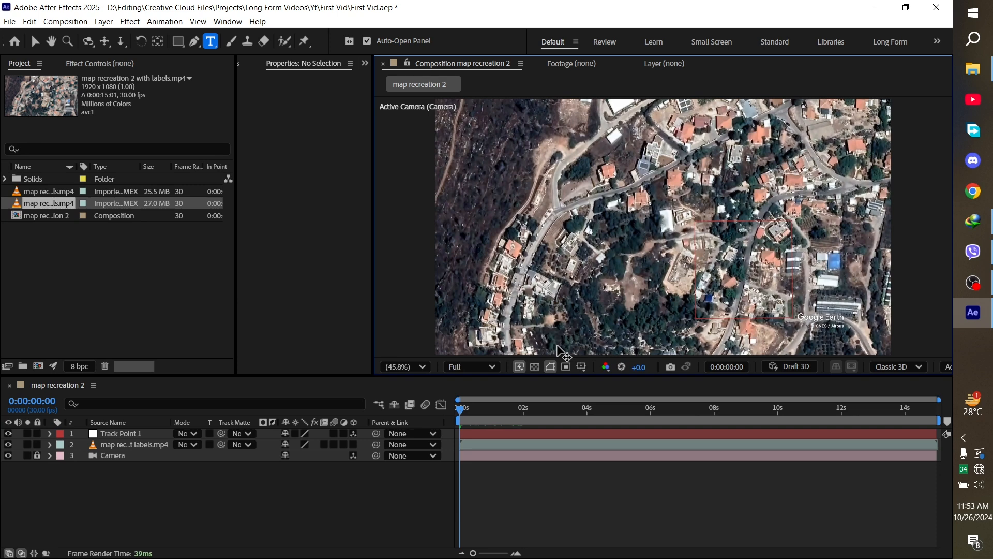
key(ctrl+z)
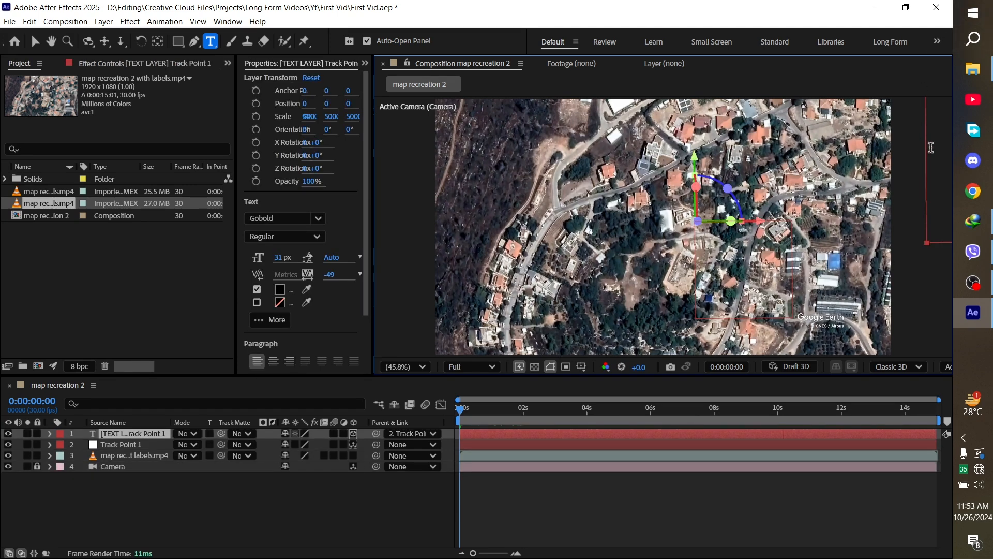
- Try moving the Track Point 1 text layer into the visible map area and check it at 0:00:00:20
key(v)
drag(931, 152, 581, 196)
mouse_move(472, 418)
mouse_down()
mouse_move(488, 423)
mouse_move(464, 432)
mouse_move(482, 419)
mouse_up()
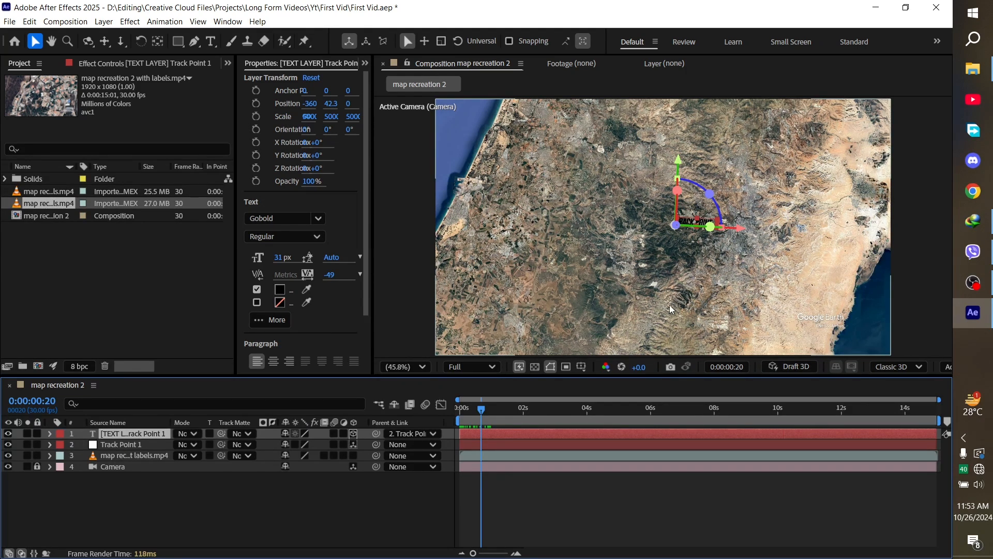
- Delete the Track Point 1 text layer and move the current time to 0:00:05:29
key(Delete)
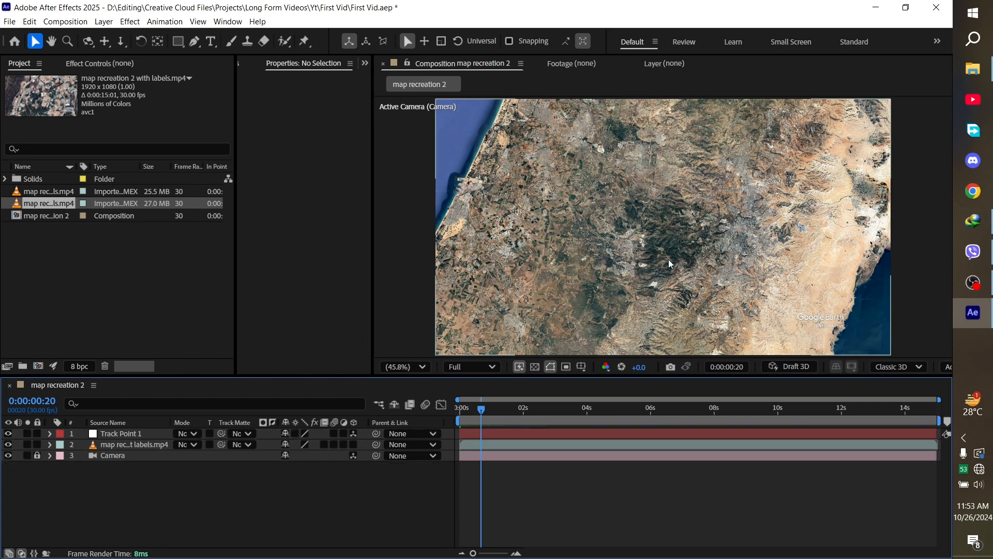
scroll(556, 191, down, 2)
scroll(560, 204, up, 2)
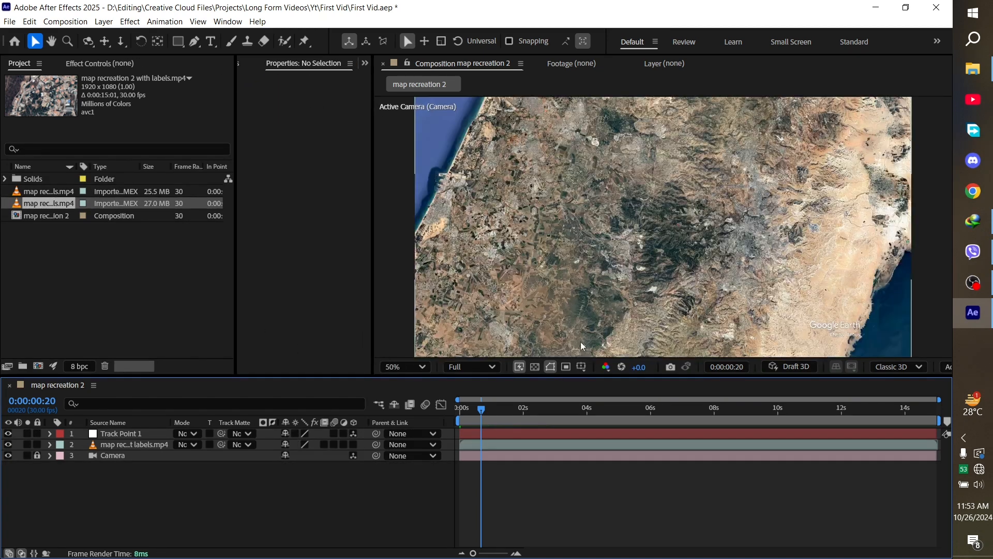
click(651, 417)
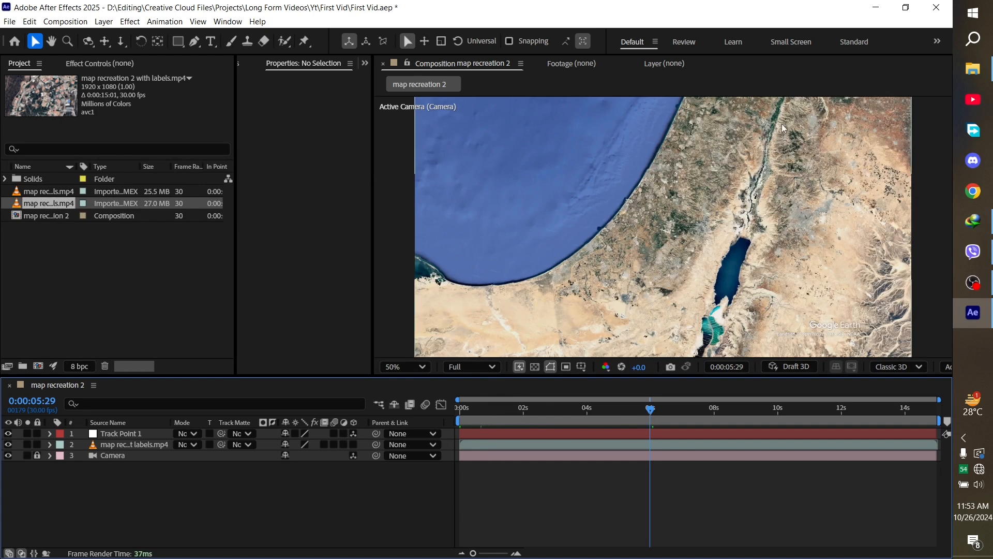
- Add "map recreation 2 with labels.mp4" as the top layer of the composition, removing the duplicate layer of the footage without labels
click(39, 193)
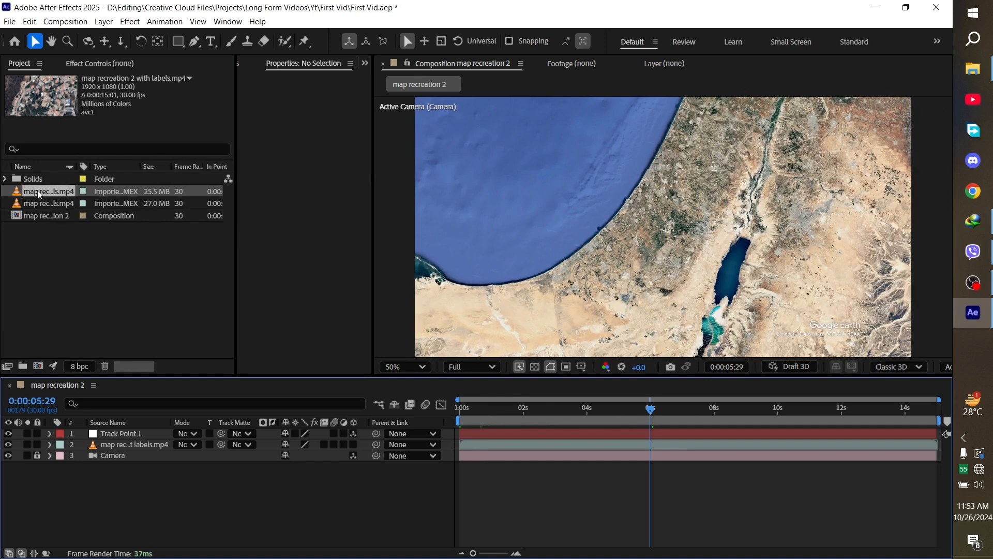
drag(37, 192, 85, 433)
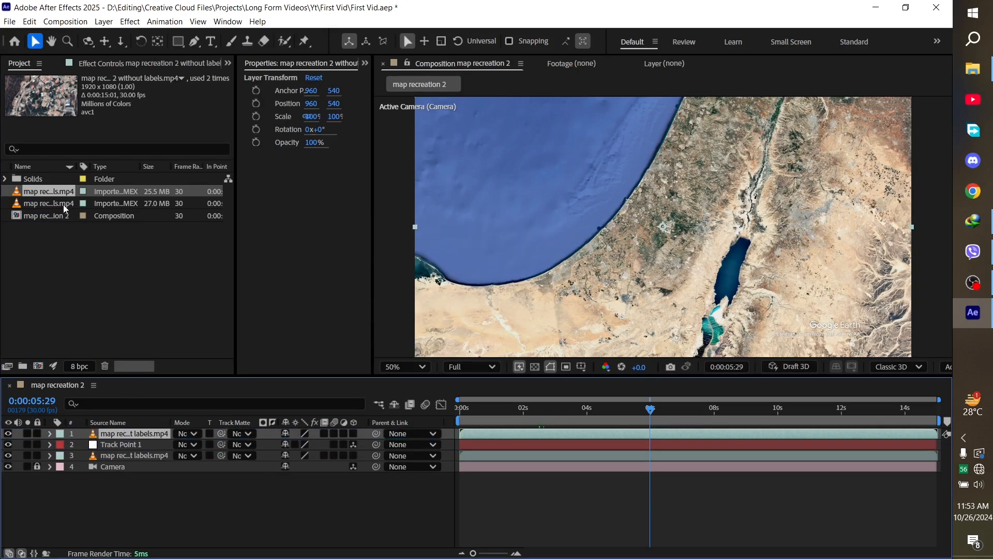
drag(64, 208, 135, 447)
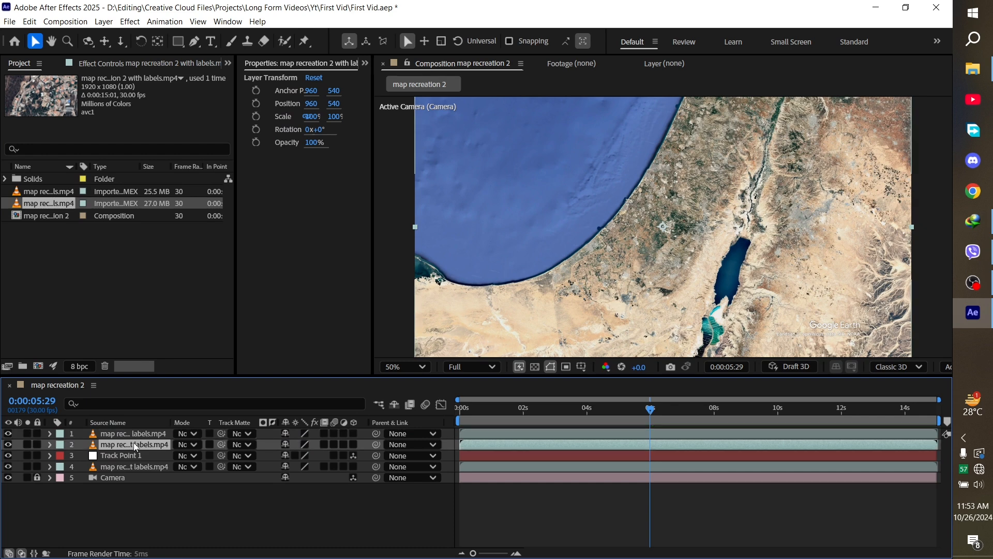
key(Delete)
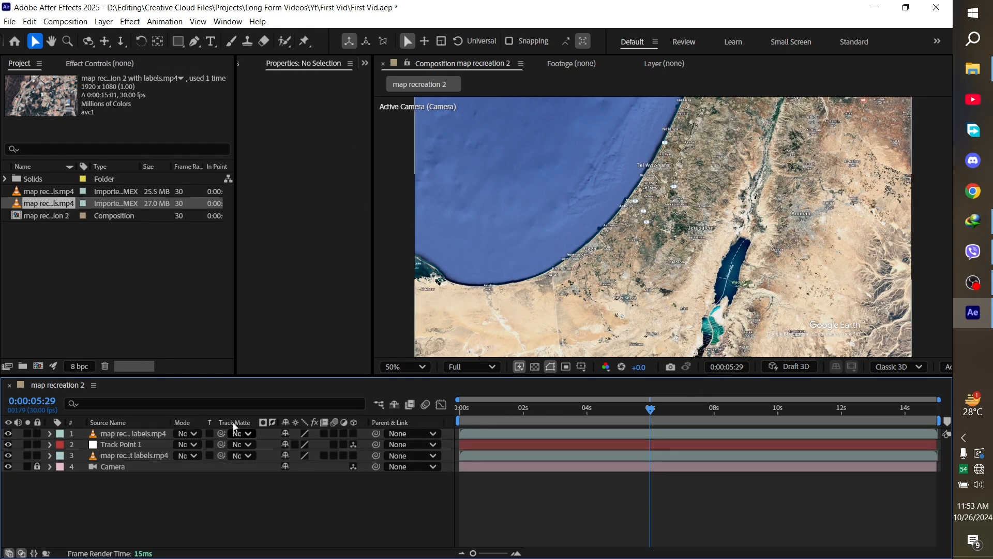
- Create a shape layer by placing a single Pen tool point west of the Dead Sea, and make it a 3D layer
click(195, 42)
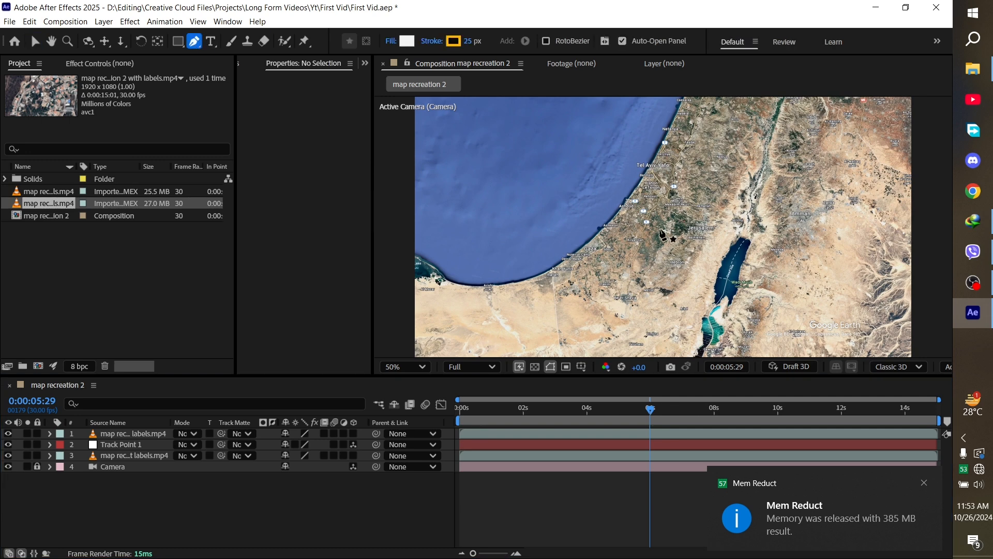
click(652, 227)
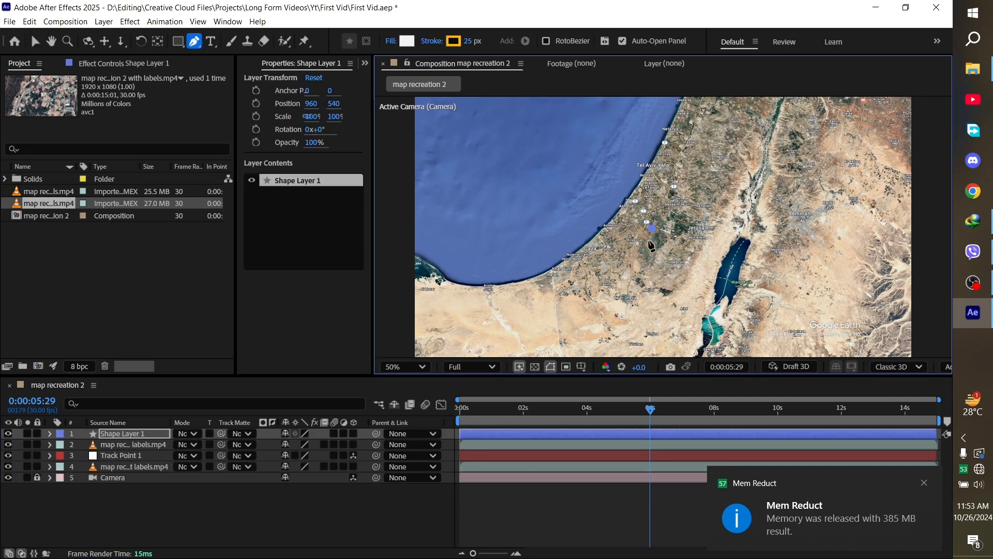
click(352, 436)
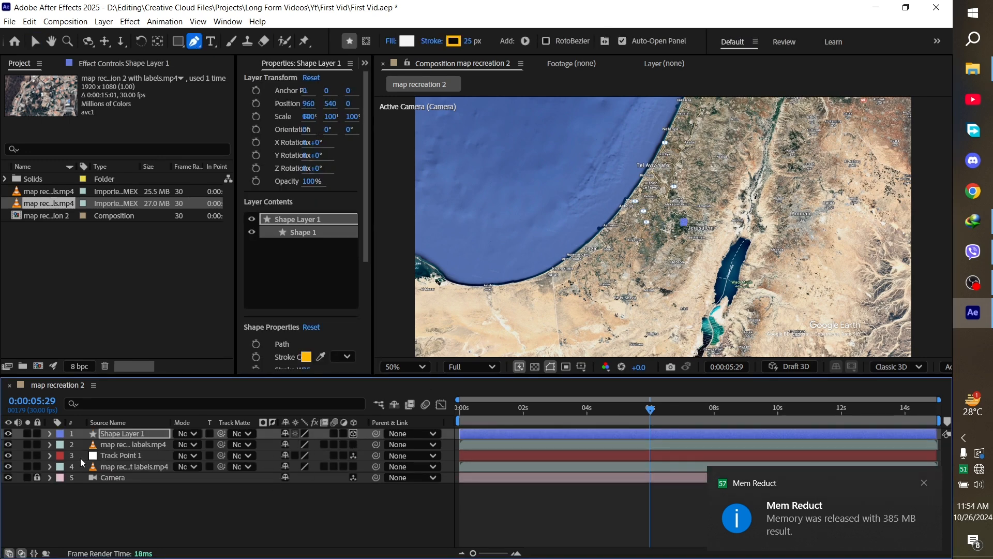
- Move the Track Point 1 layer to the top of the layer stack and expand its Transform properties
click(128, 454)
drag(128, 454, 131, 437)
click(49, 433)
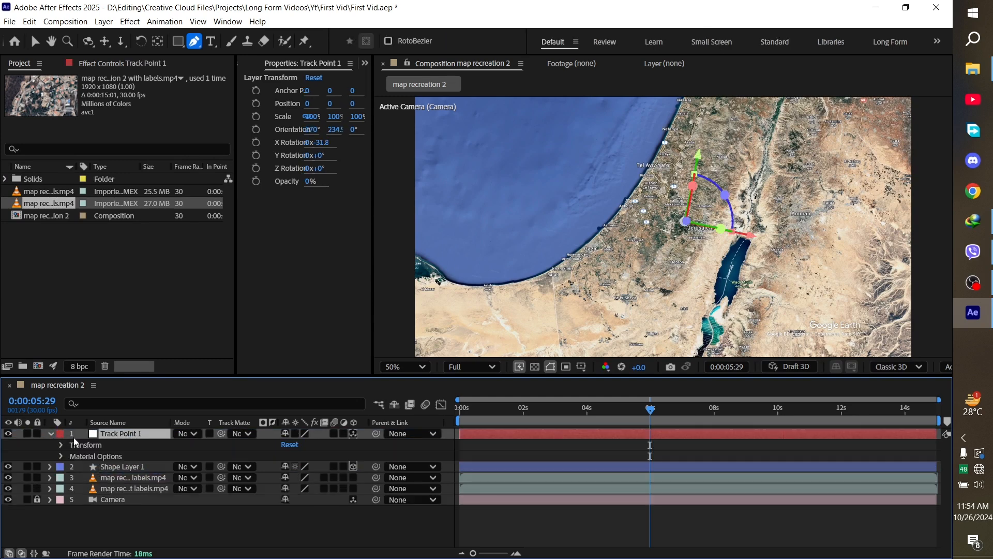
click(62, 444)
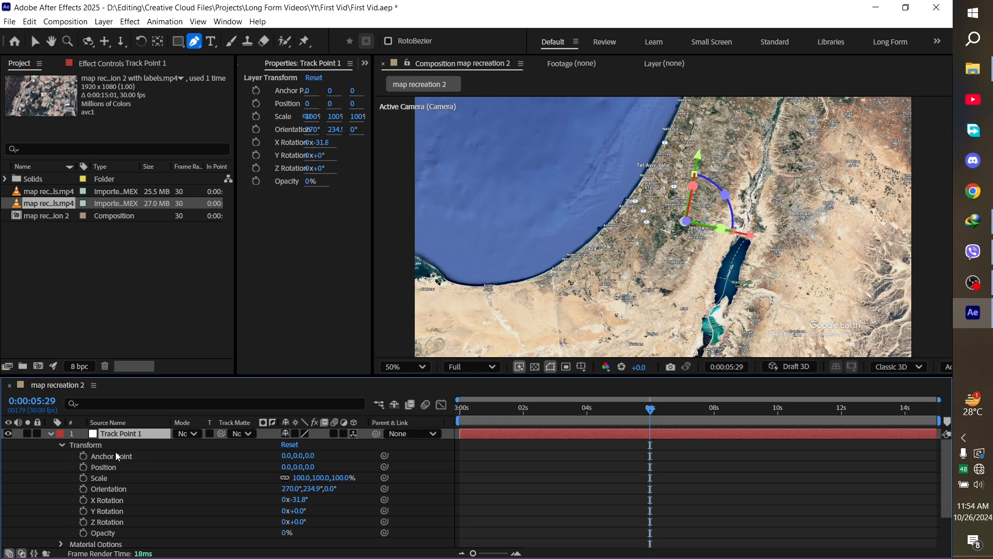
- Copy Track Point 1's transform properties from Anchor Point through Z Rotation and paste them onto Shape Layer 1
click(117, 457)
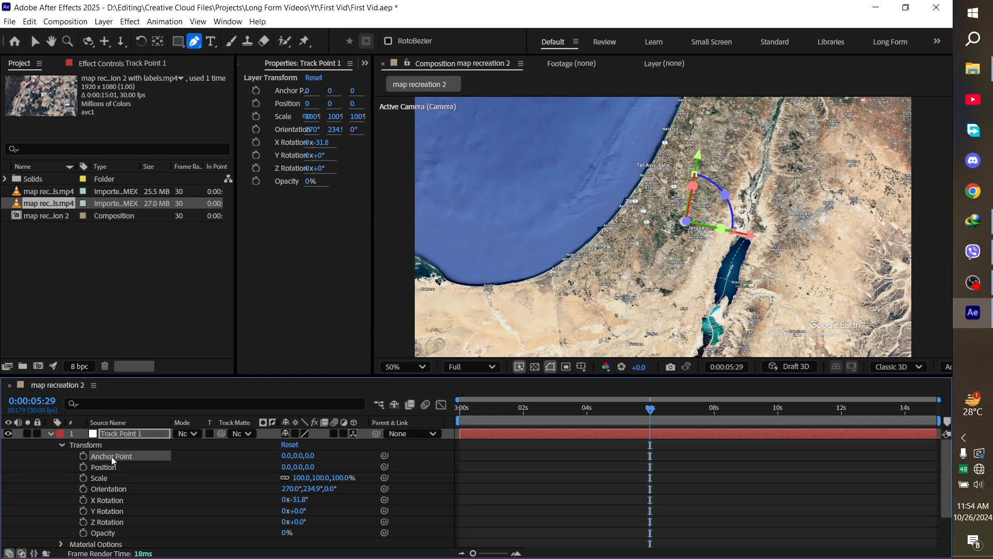
key(ctrl+v)
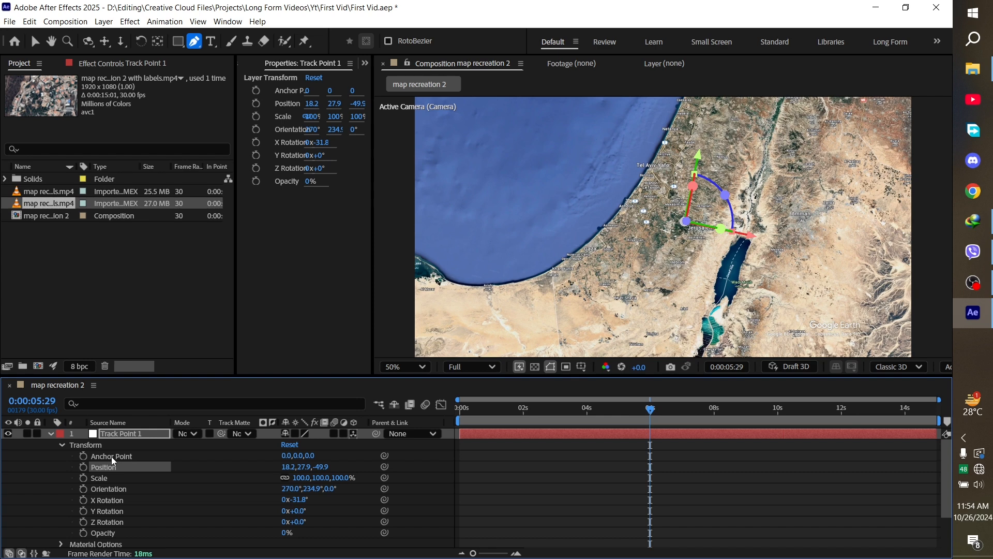
click(98, 455)
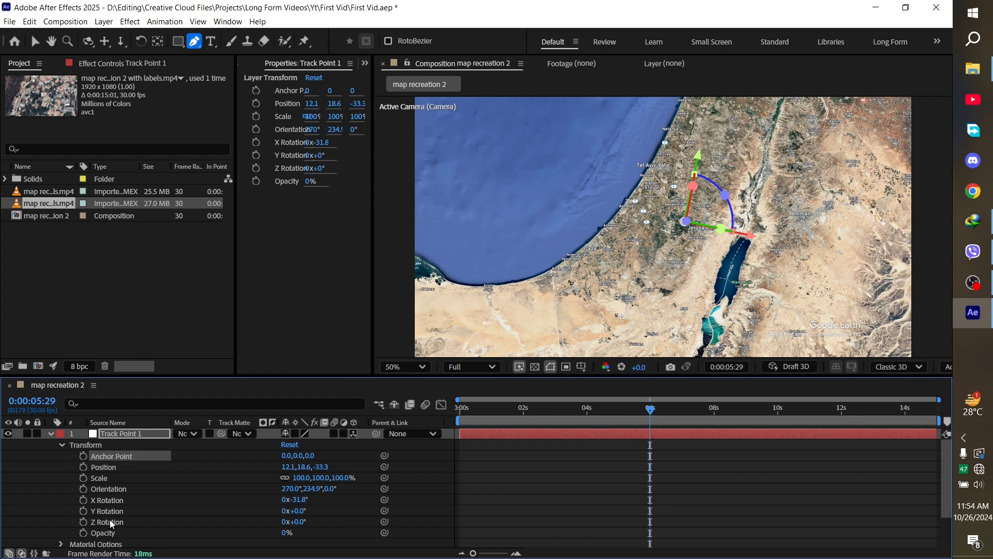
ctrl+click(114, 523)
click(119, 454)
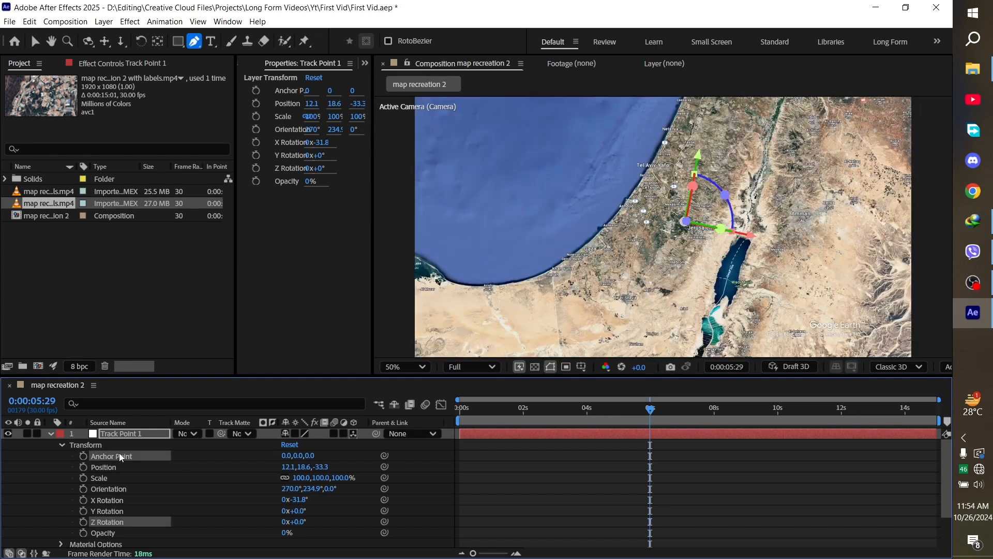
shift+click(118, 522)
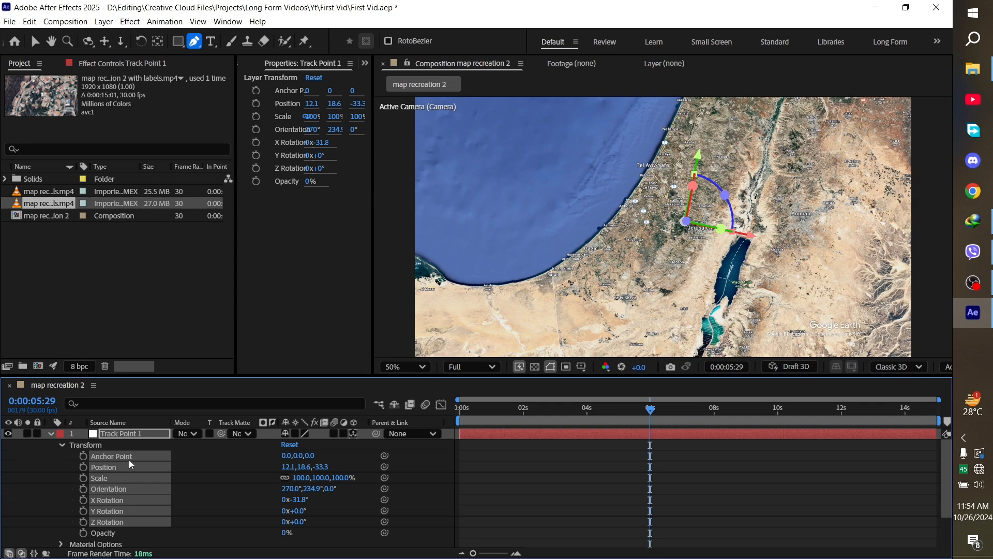
scroll(130, 463, down, 2)
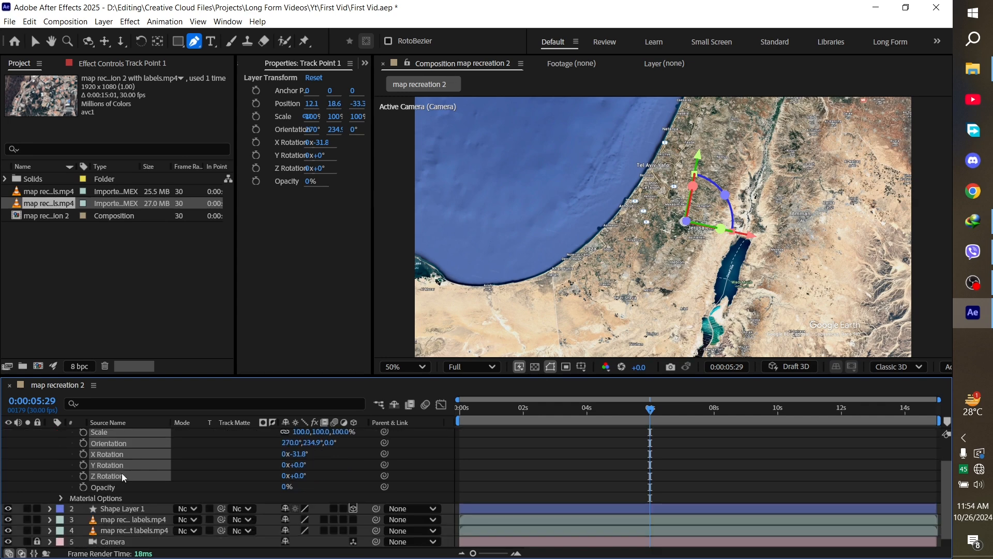
right_click(114, 508)
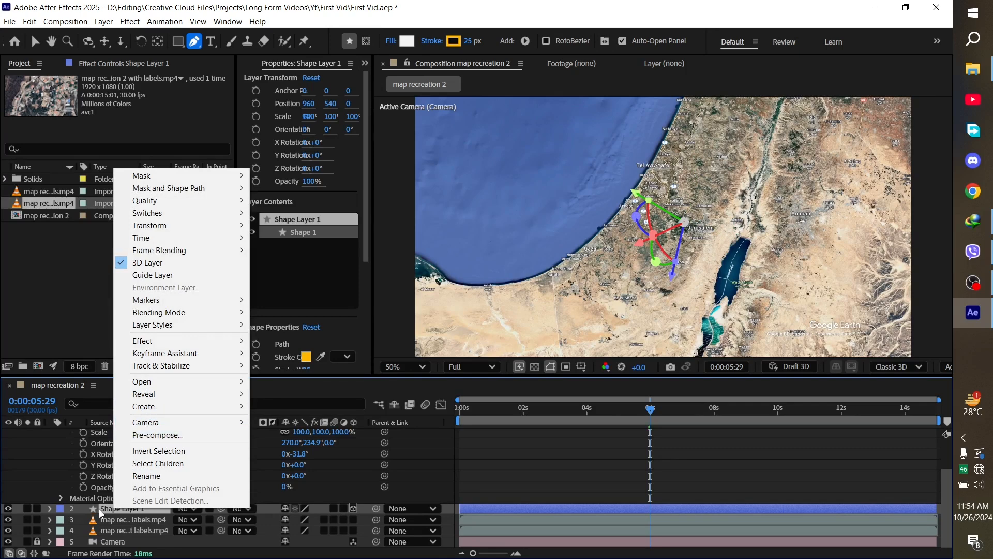
click(106, 508)
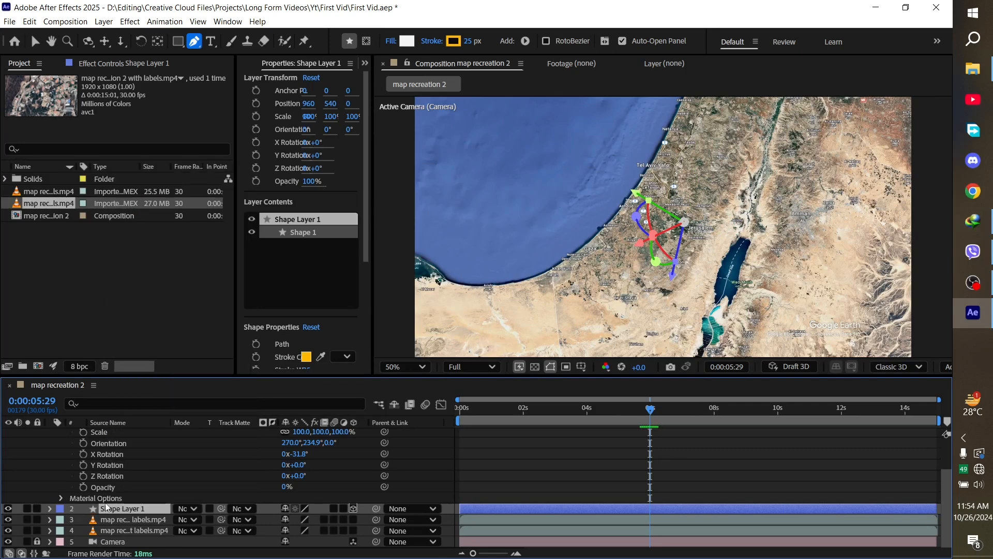
key(ctrl+v)
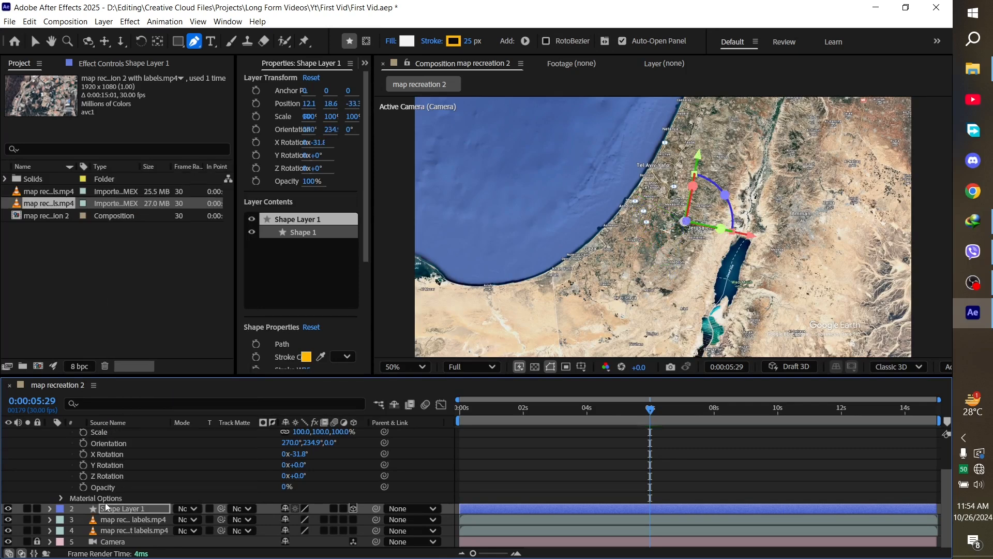
- Expand the contents of Shape Layer 1 and select Path 1 with its single point just west of Jerusalem
click(47, 508)
click(62, 510)
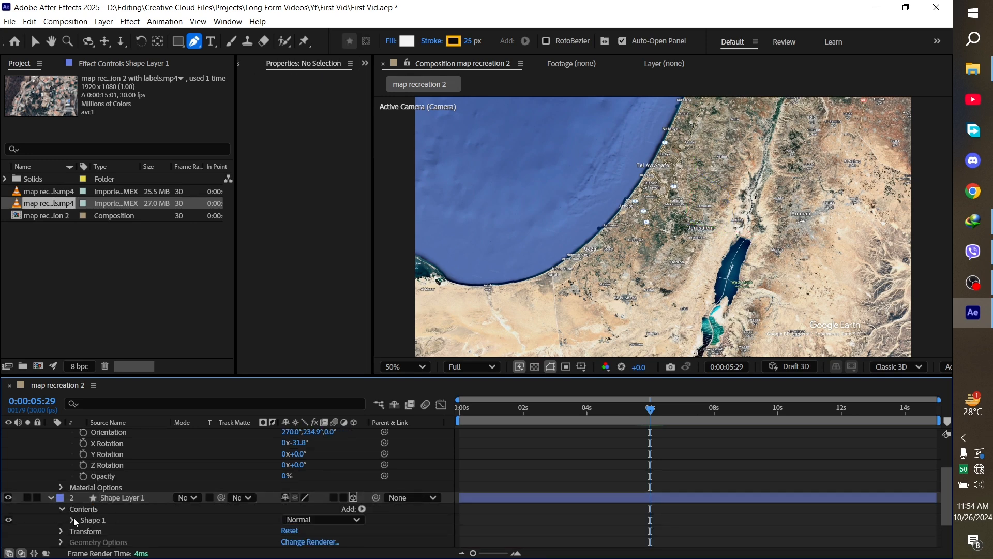
click(73, 520)
click(103, 509)
scroll(693, 243, up, 2)
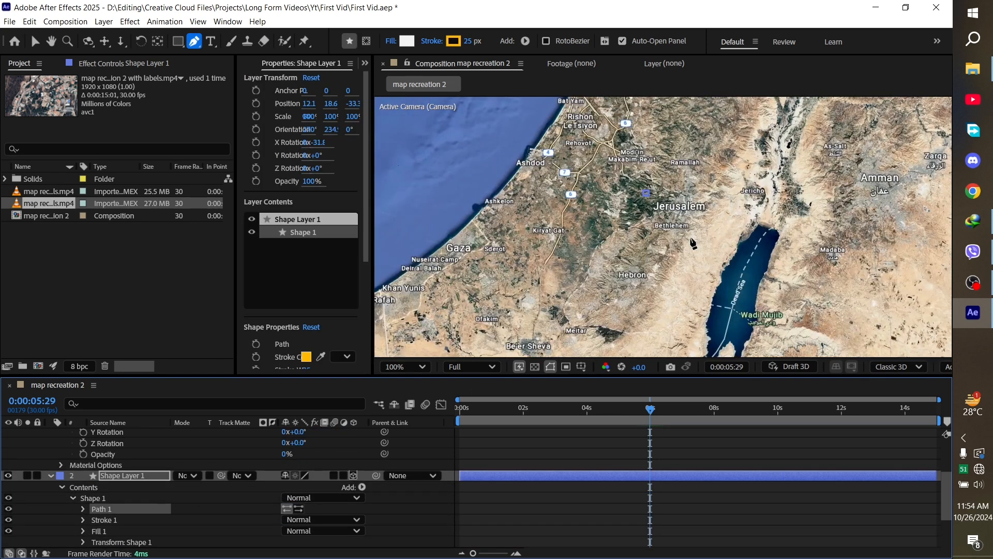
click(645, 192)
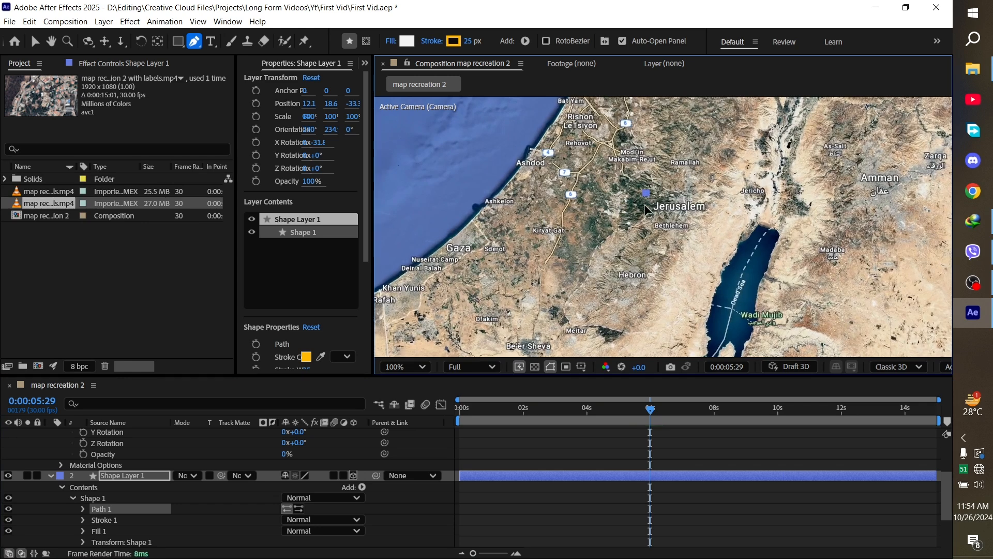
- Reveal the Scale of Shape Layer 1 and increase it to 2332% on all three axes
click(126, 476)
key(s)
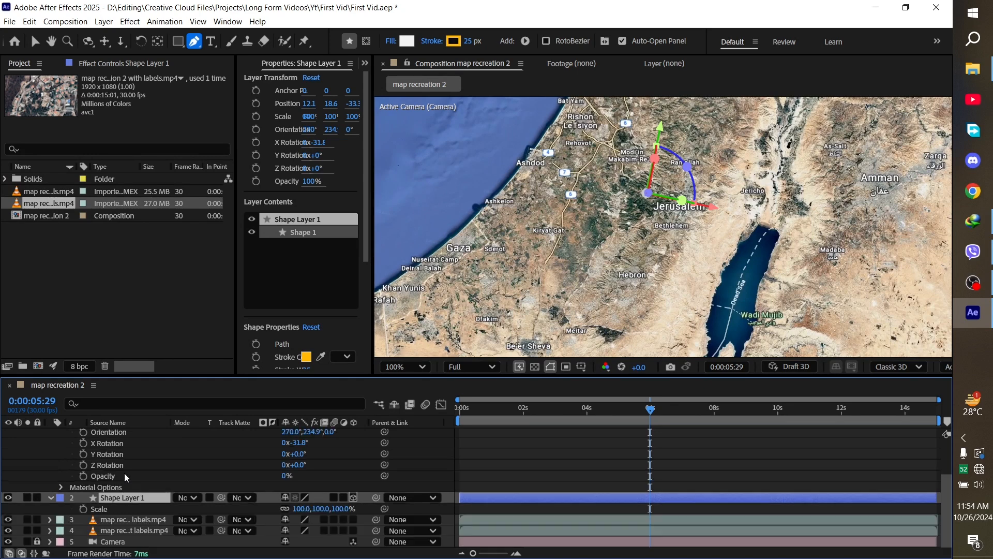
drag(302, 508, 916, 442)
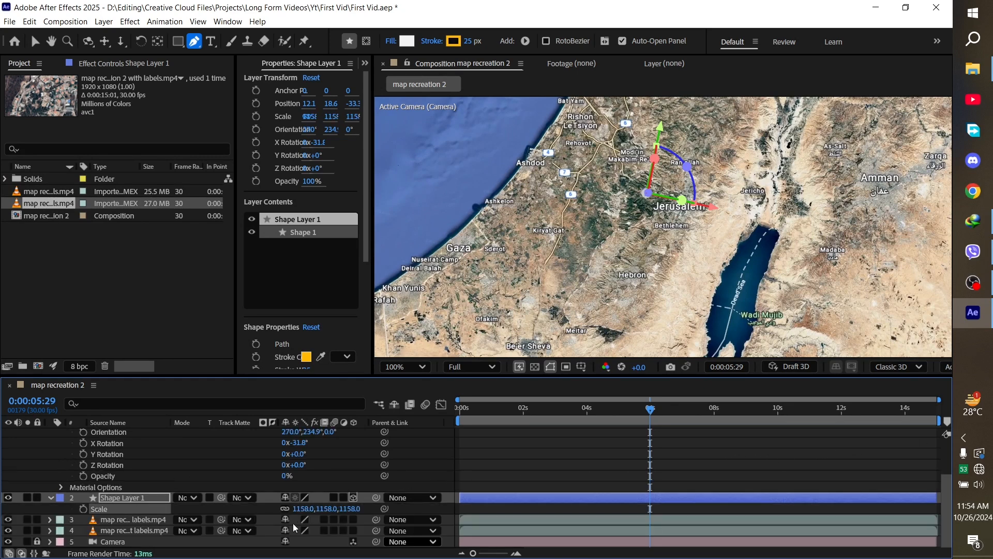
drag(303, 510, 947, 395)
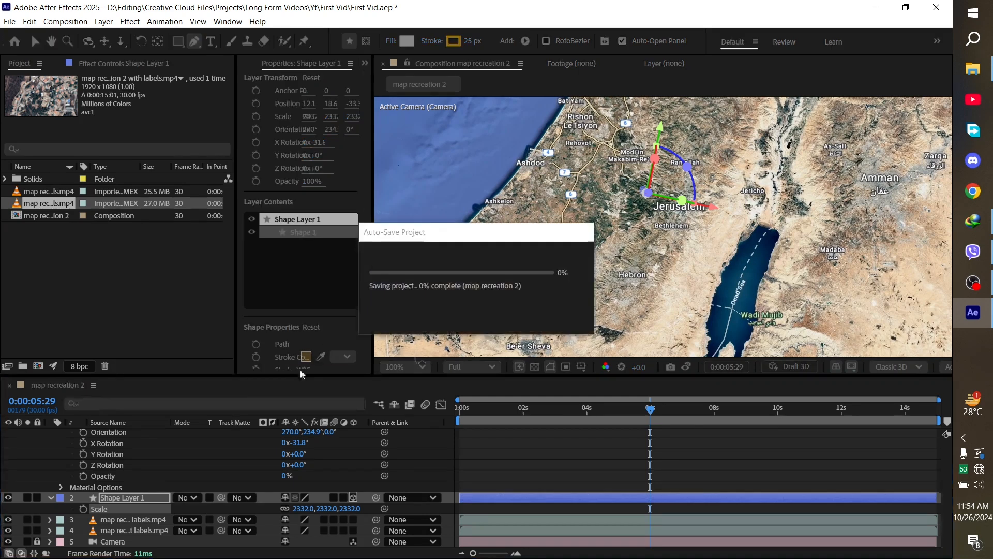
- Trace the coastline on Shape Layer 1 with the Pen tool, placing points from Rafah north past Gaza to Ashdod
click(645, 191)
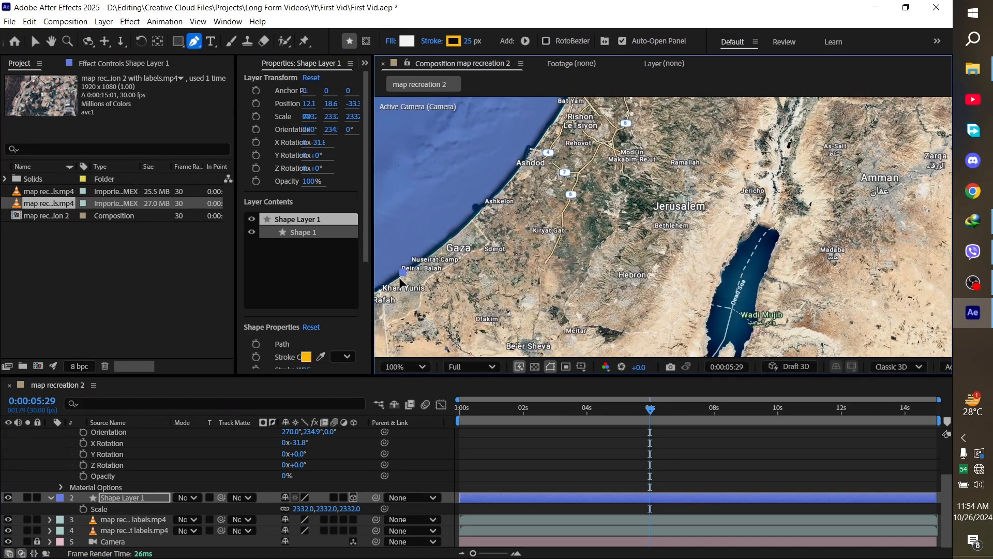
click(385, 287)
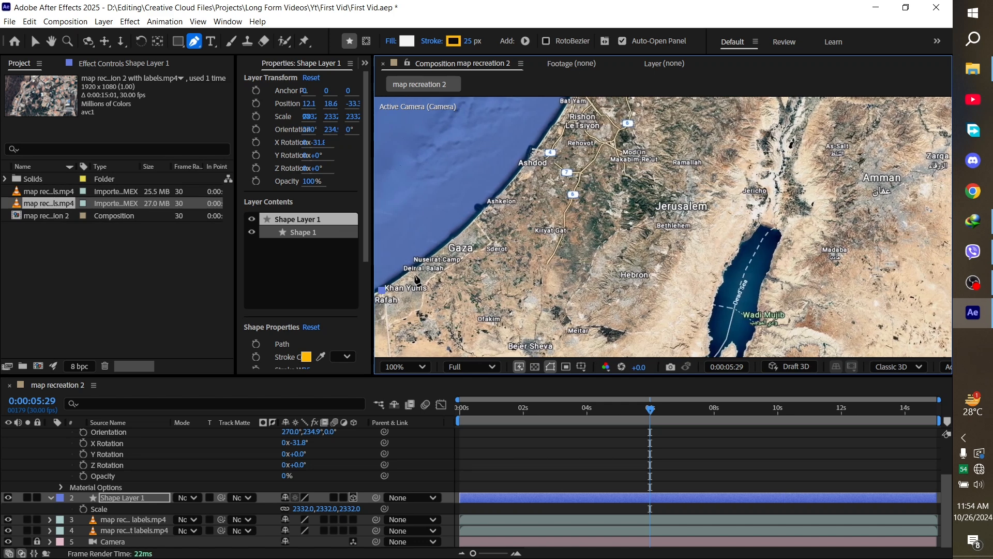
scroll(386, 289, up, 2)
click(659, 211)
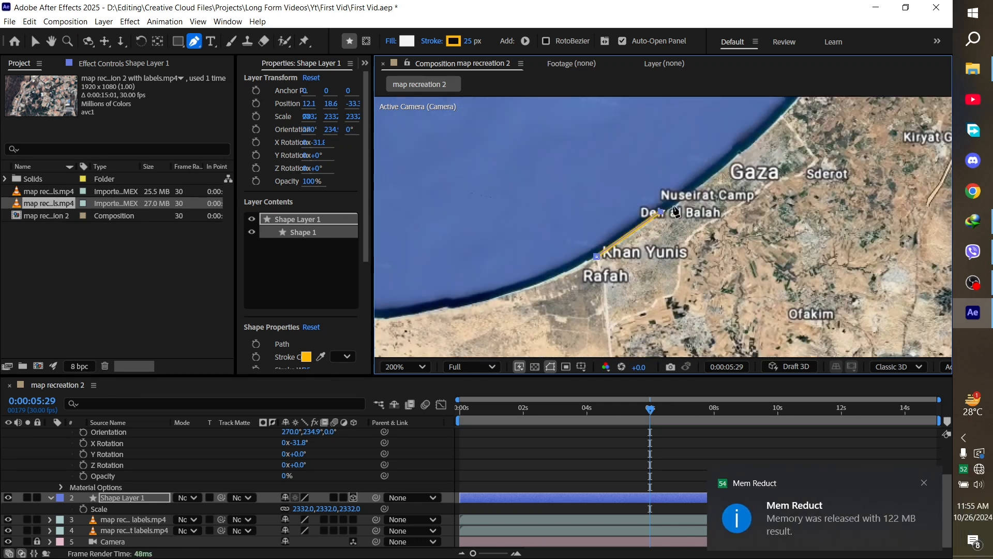
drag(753, 160, 597, 327)
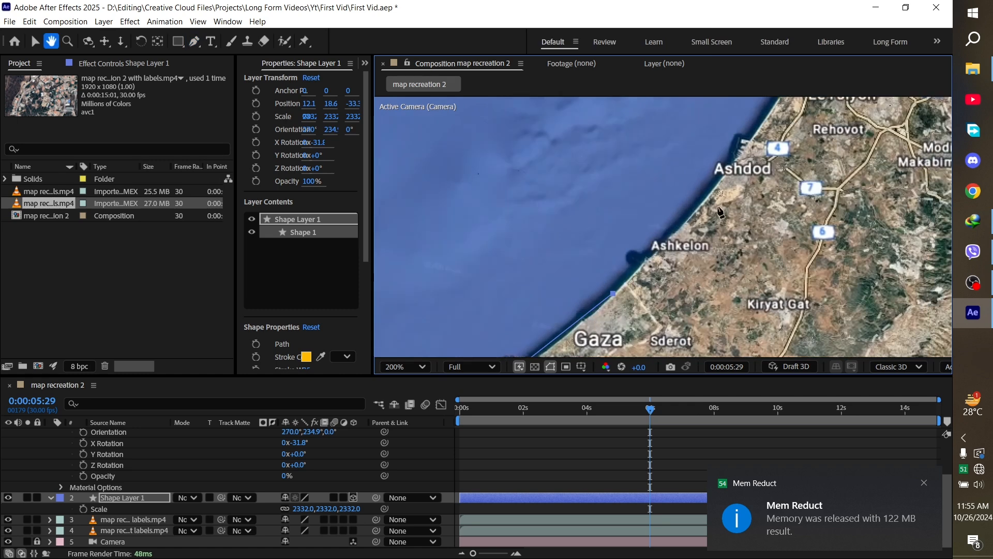
click(730, 161)
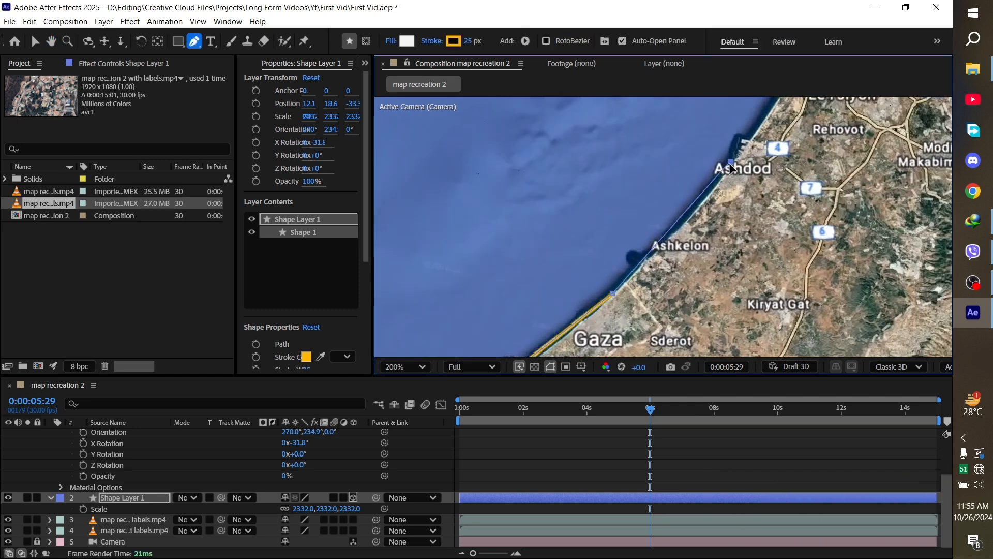
drag(730, 163, 740, 154)
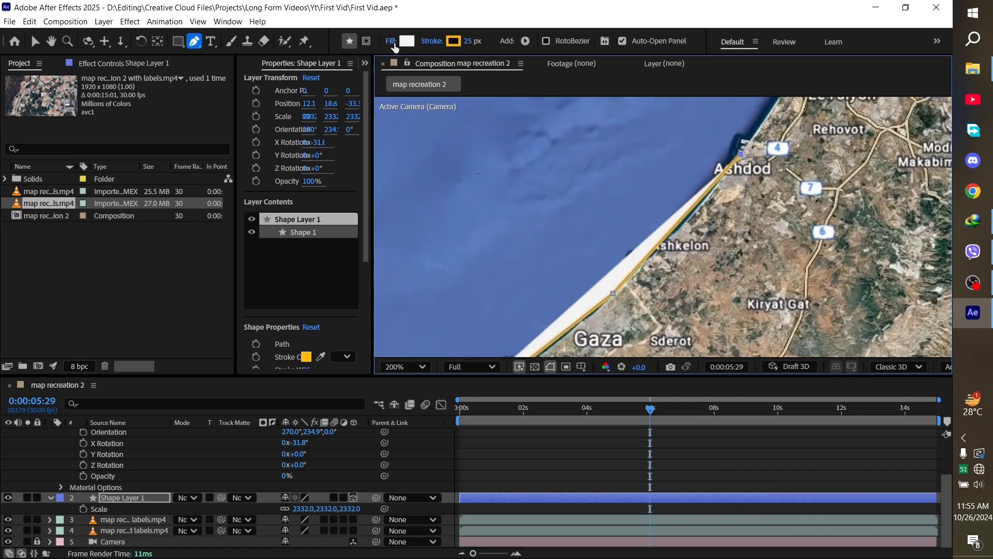
- Set the fill of the coastline shape to None
click(393, 43)
click(401, 253)
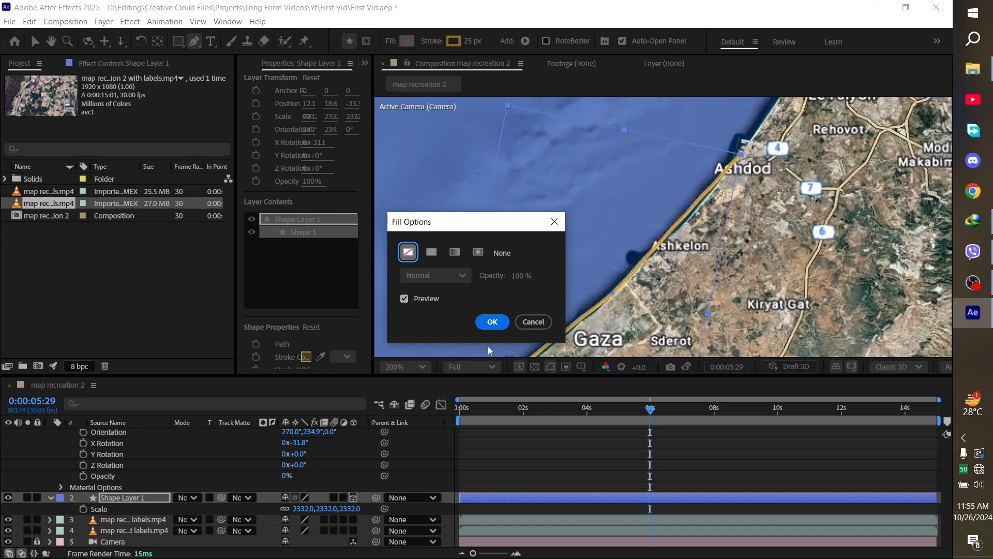
click(505, 320)
- Continue the path from Ashdod north along the coast past Tel Aviv-Yafo and trace the rest of Israel's border
drag(780, 106, 667, 248)
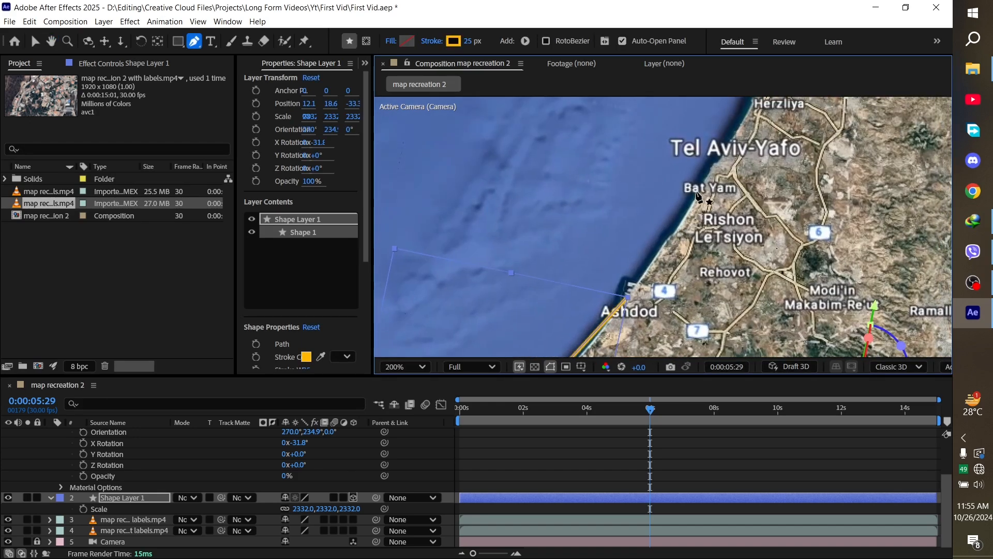
click(715, 160)
drag(724, 155, 649, 339)
click(739, 182)
drag(739, 182, 564, 295)
click(620, 177)
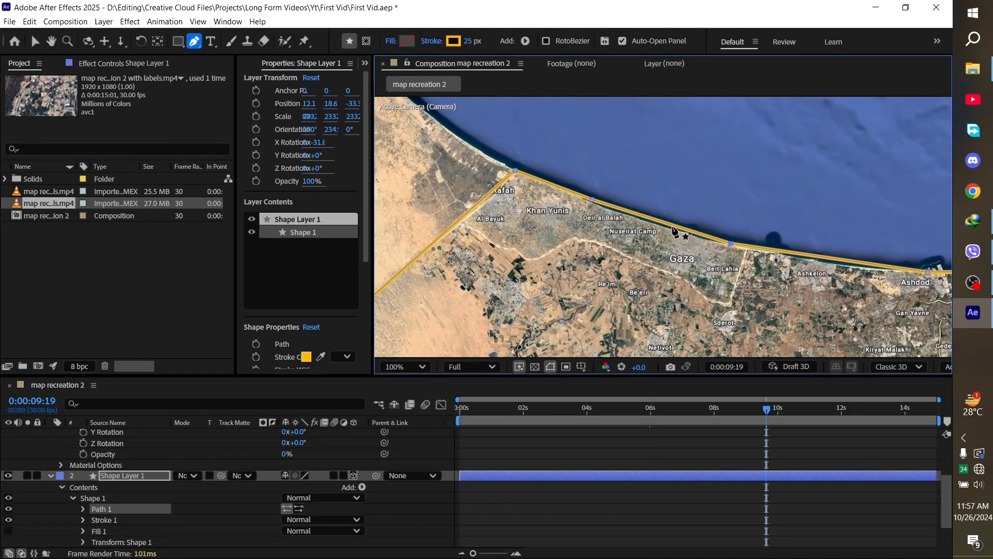
scroll(669, 232, up, 4)
click(639, 232)
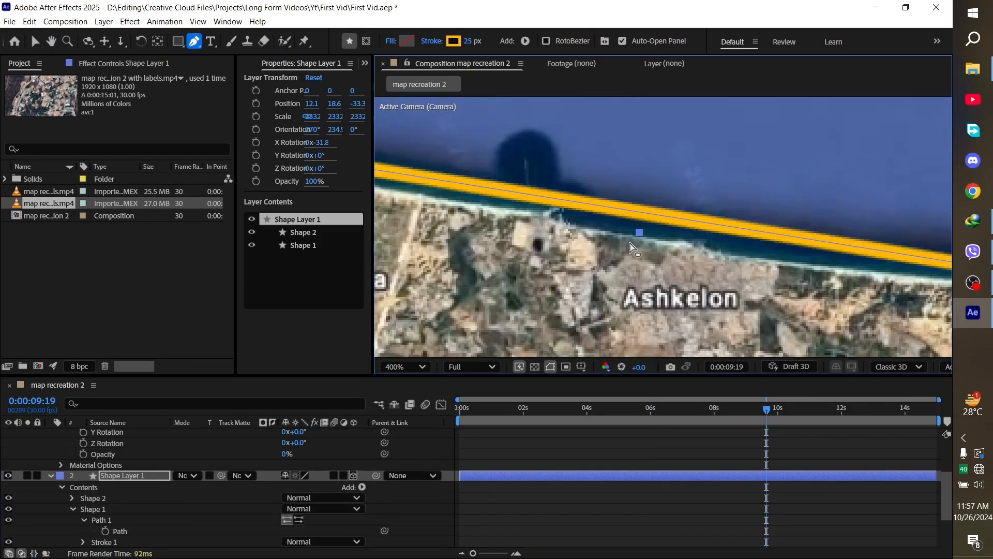
key(ctrl+z)
scroll(631, 247, down, 4)
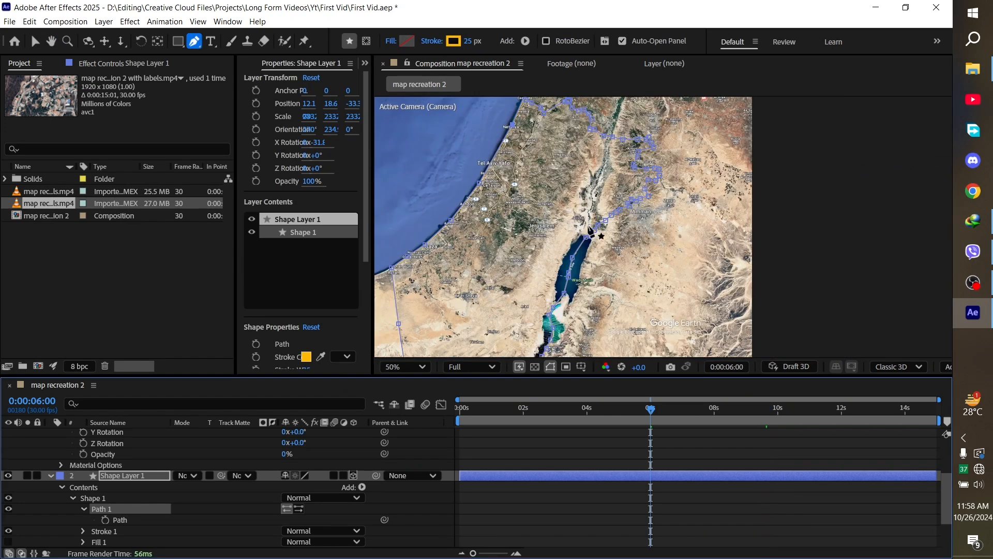
- Deselect all layers, keep the existing stroke colour and set the stroke width to 45 px
drag(588, 228, 672, 263)
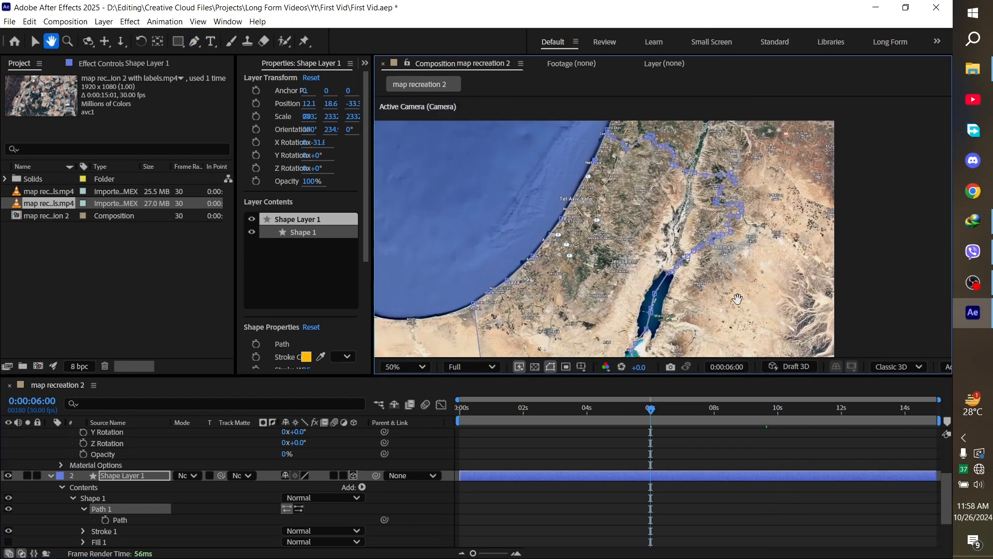
click(651, 535)
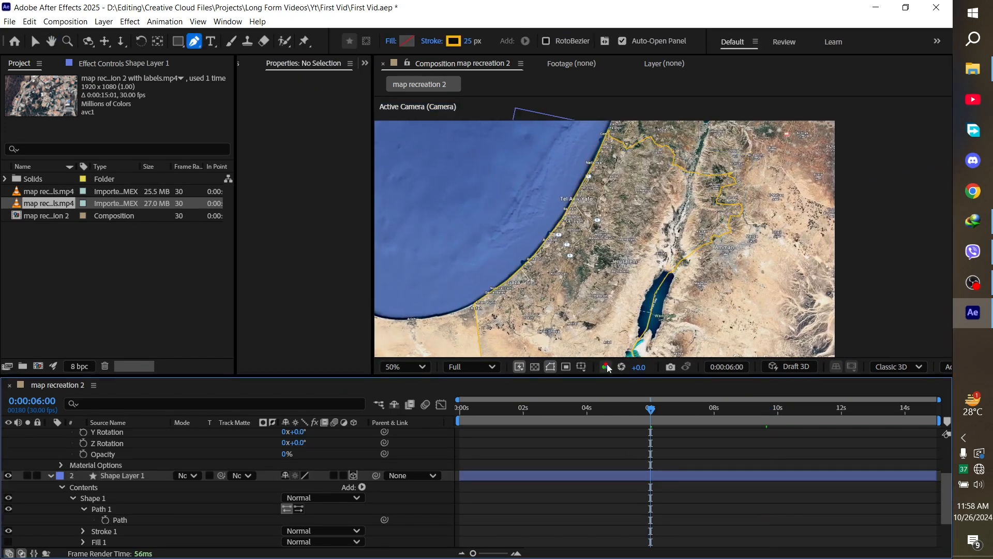
click(453, 41)
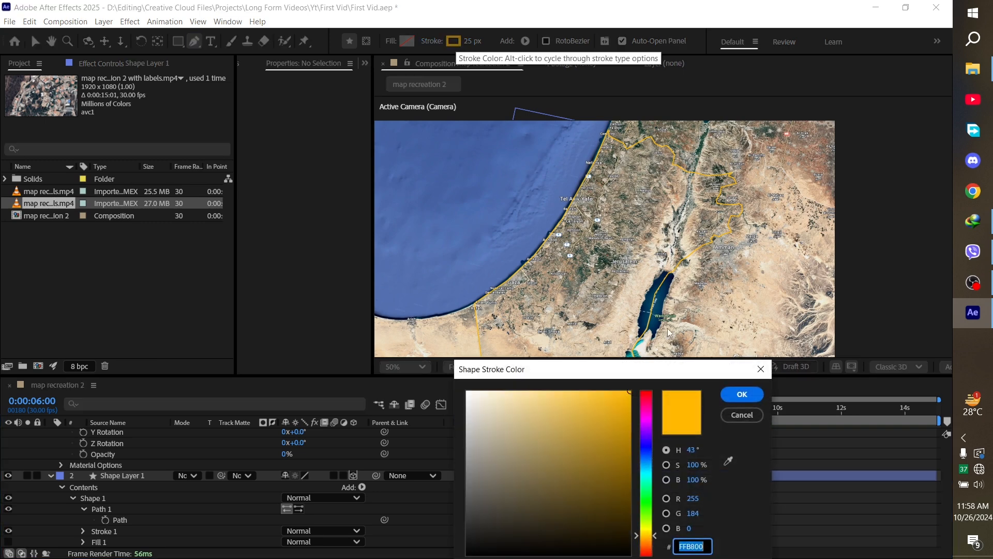
click(742, 415)
click(468, 43)
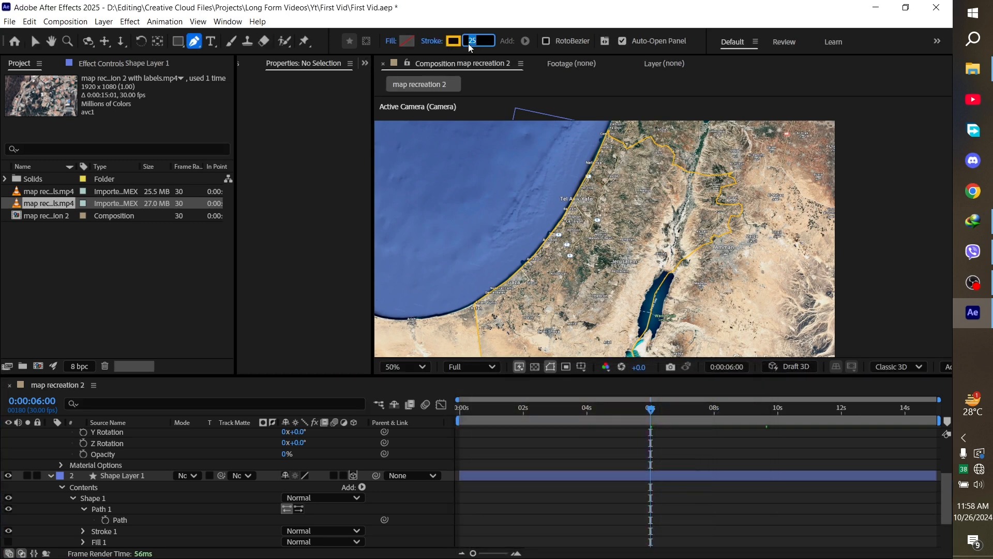
text(45)
key(Return)
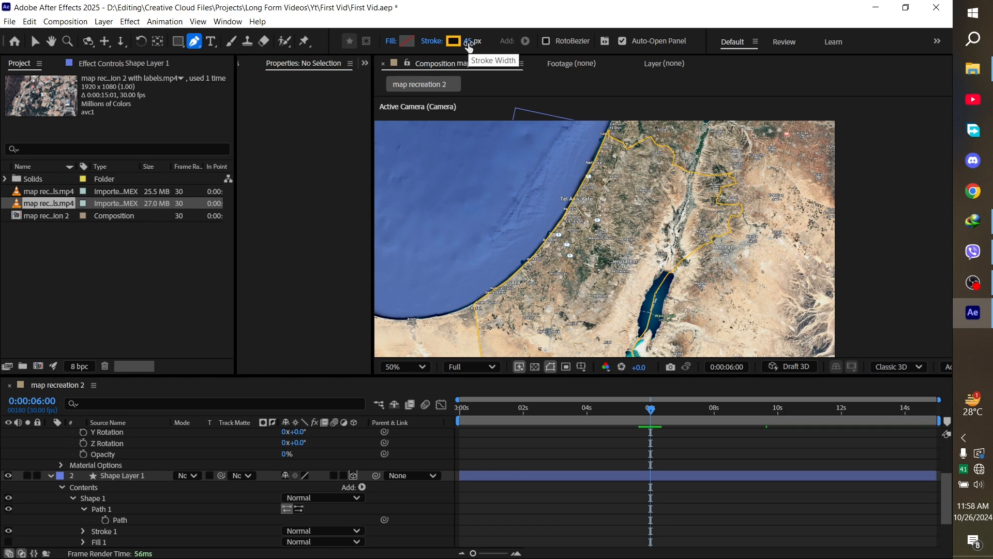
click(680, 492)
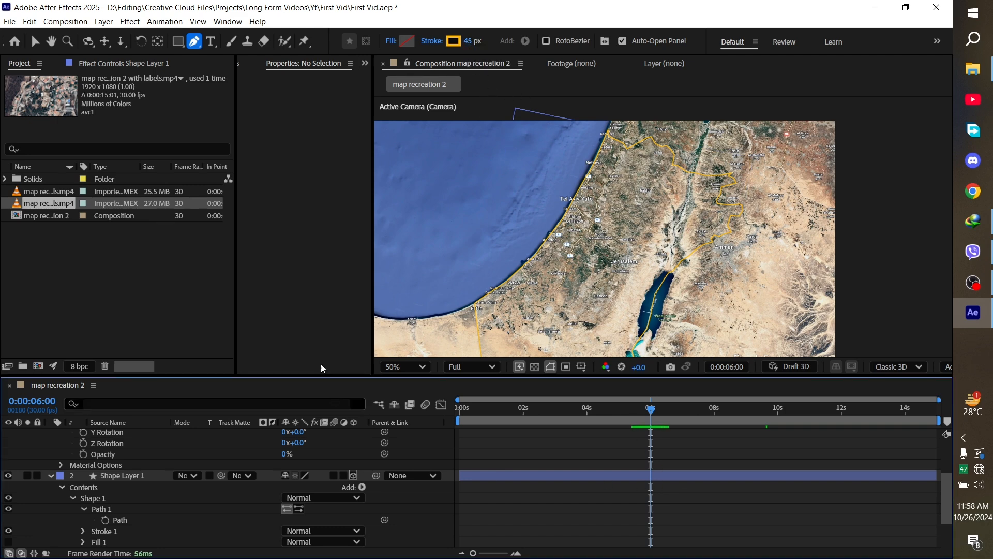
- Find the Deep Glow effect, apply it to Shape Layer 1 and enable Unmult
click(247, 59)
click(264, 77)
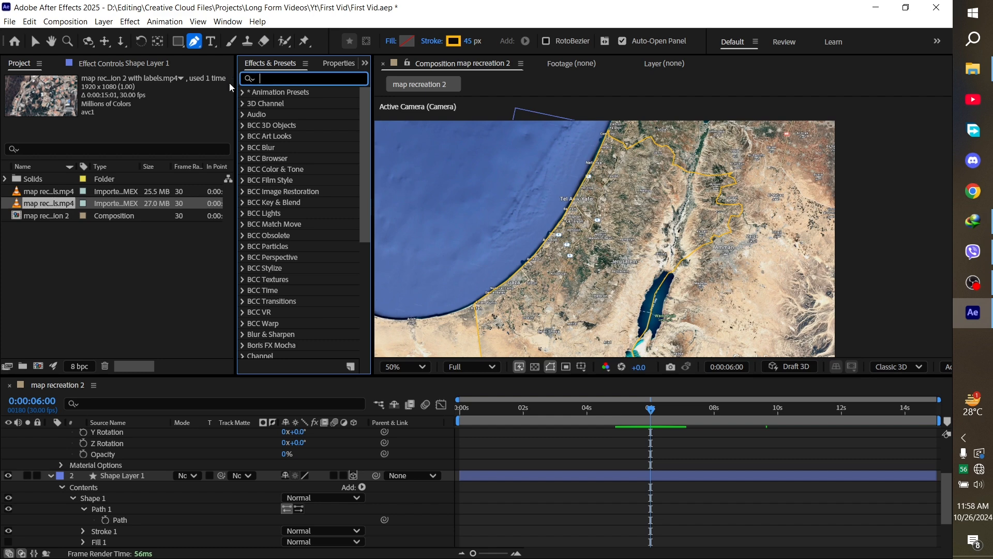
text(dee)
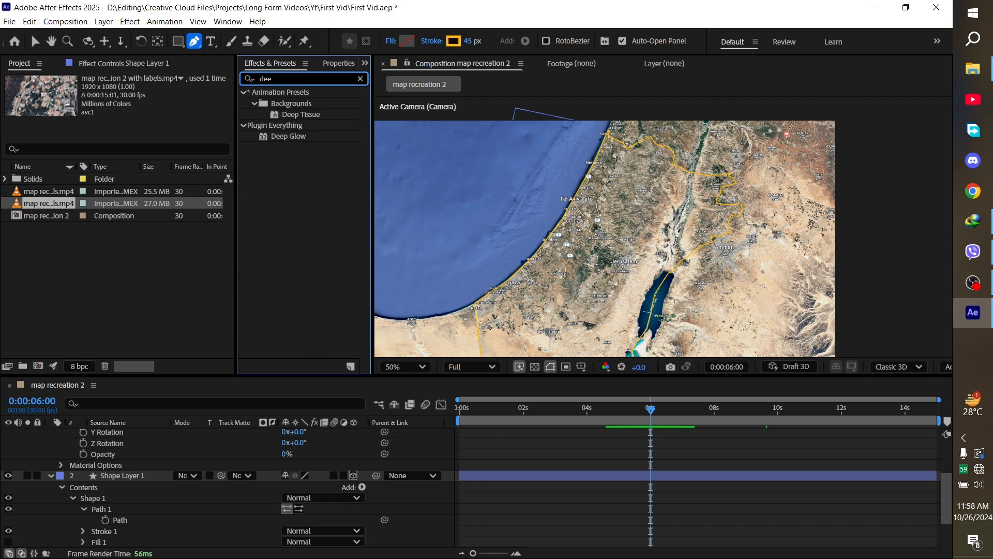
drag(280, 136, 115, 477)
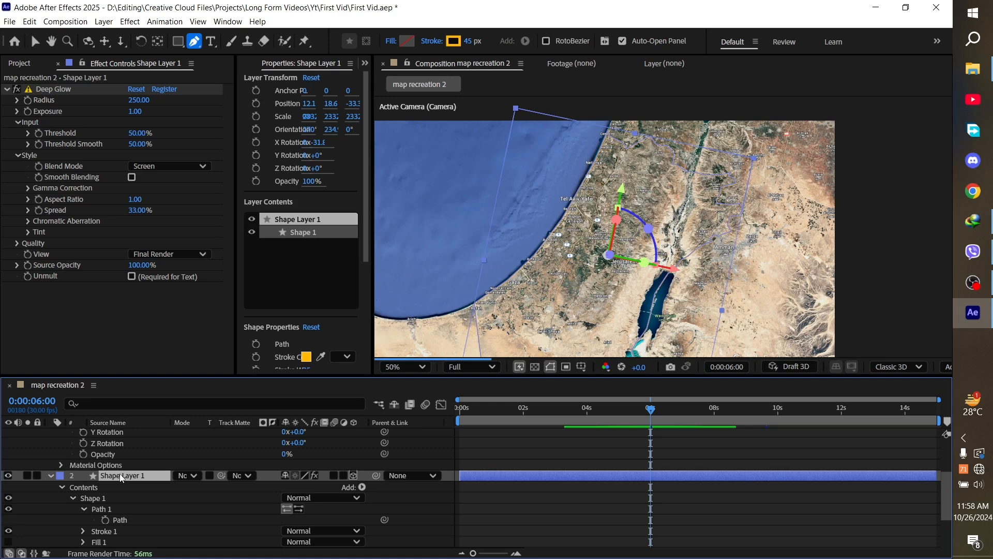
click(132, 276)
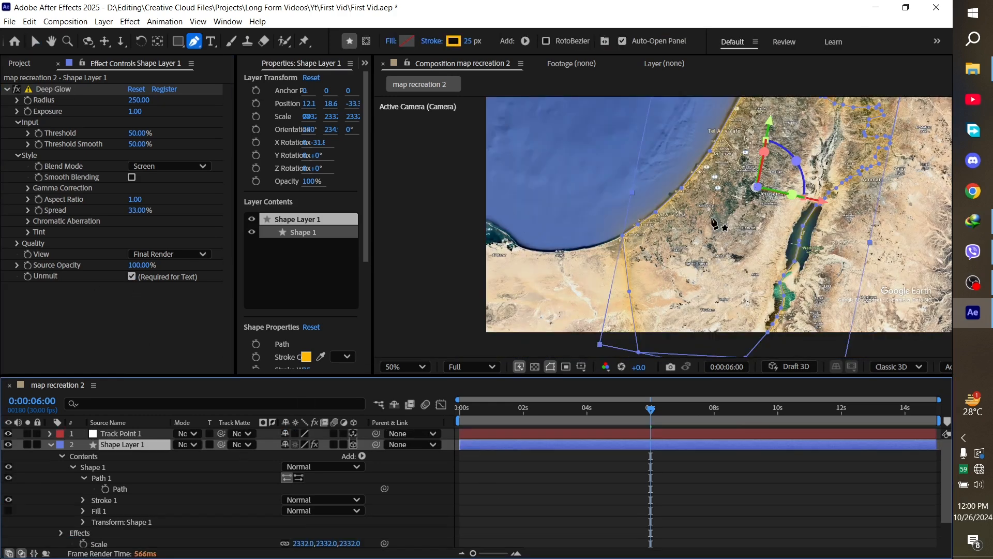
- Duplicate Shape Layer 1 and delete Shape 1 from the contents of the copy
scroll(749, 203, down, 2)
drag(749, 204, 730, 218)
scroll(707, 235, up, 2)
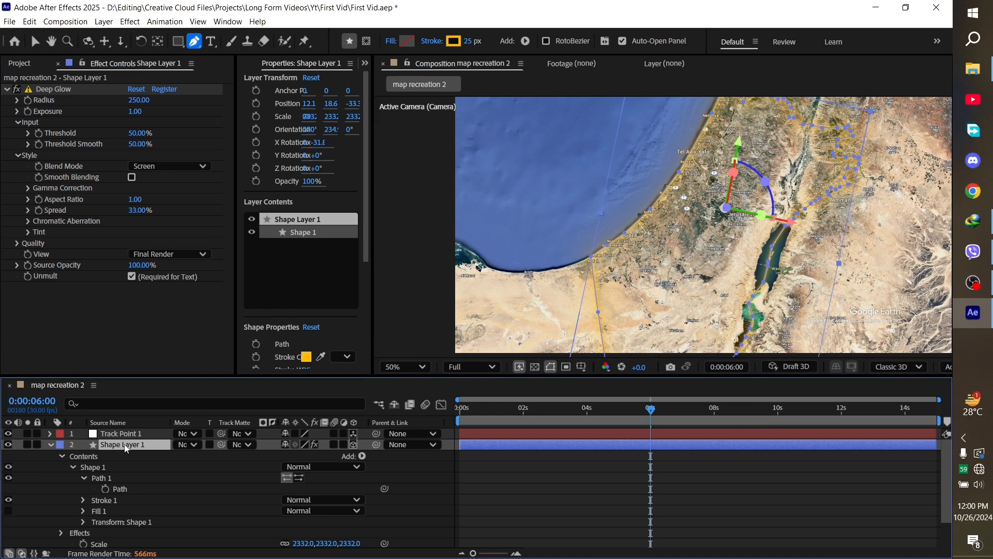
key(ctrl+d)
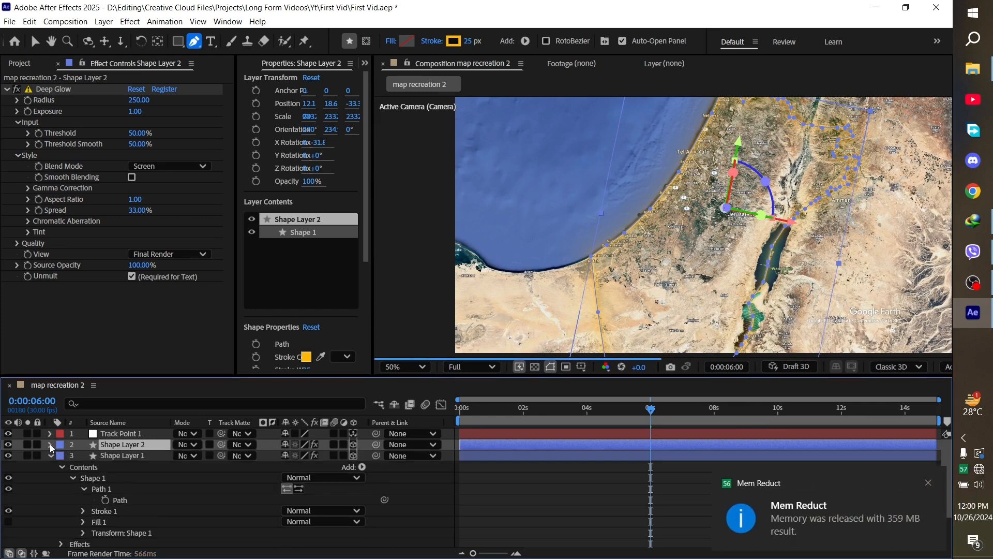
click(61, 456)
click(61, 455)
click(93, 468)
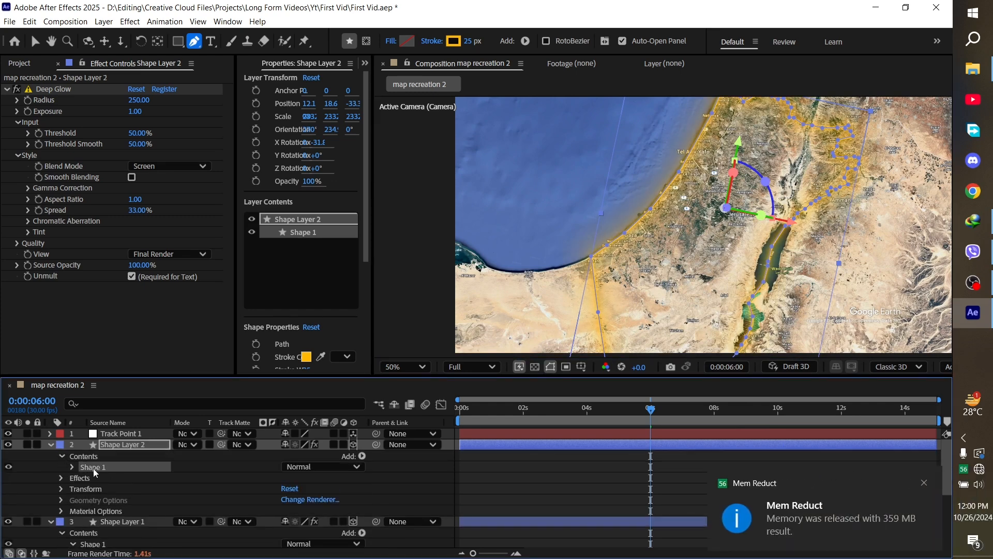
key(Delete)
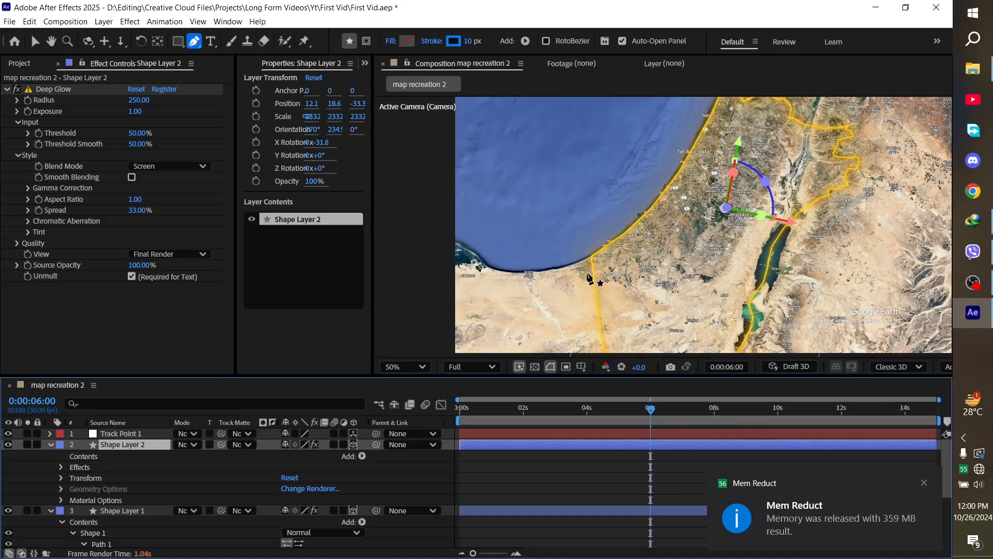
- Draw a closed blue outline around the Gaza Strip on Shape Layer 2, starting on the coast southwest of Ashkelon
key(slash)
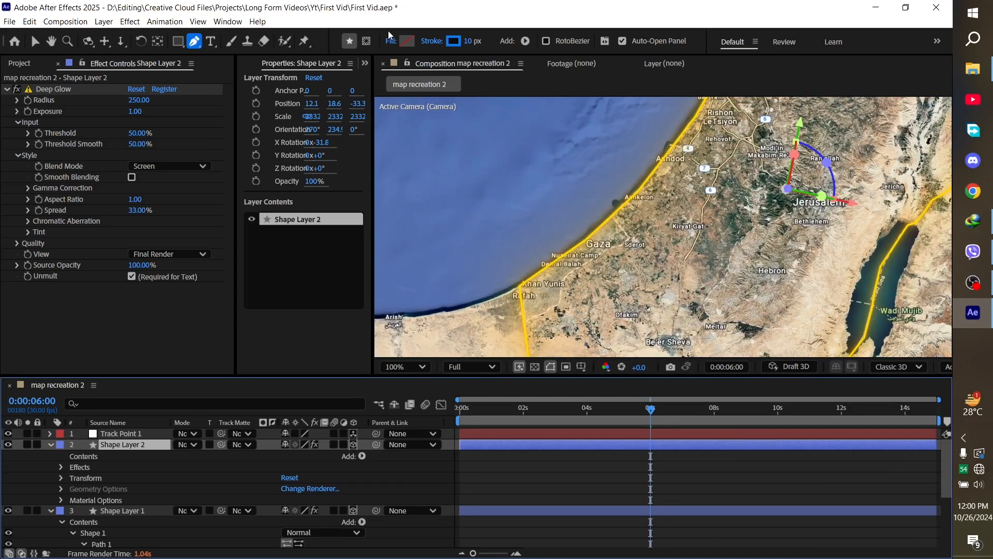
key(period)
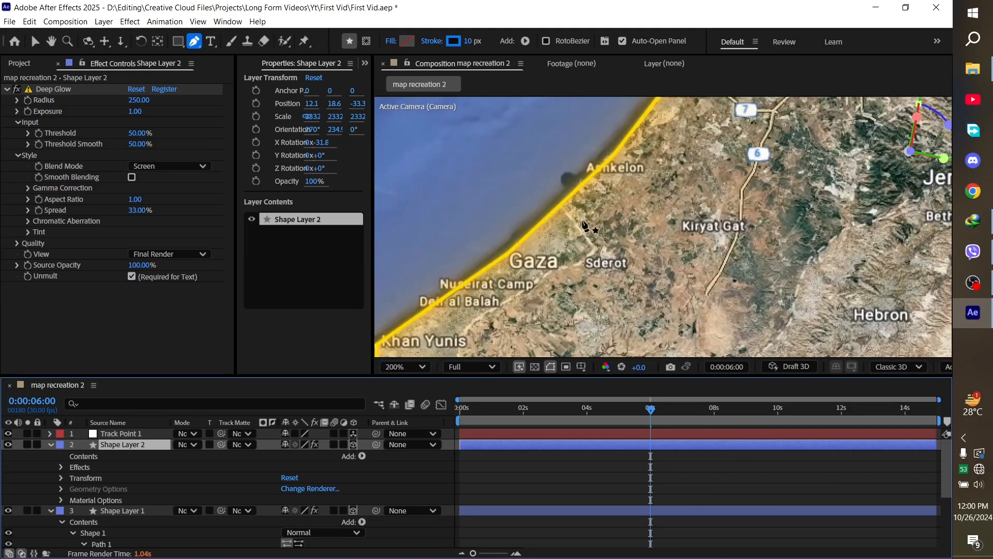
click(559, 206)
click(594, 248)
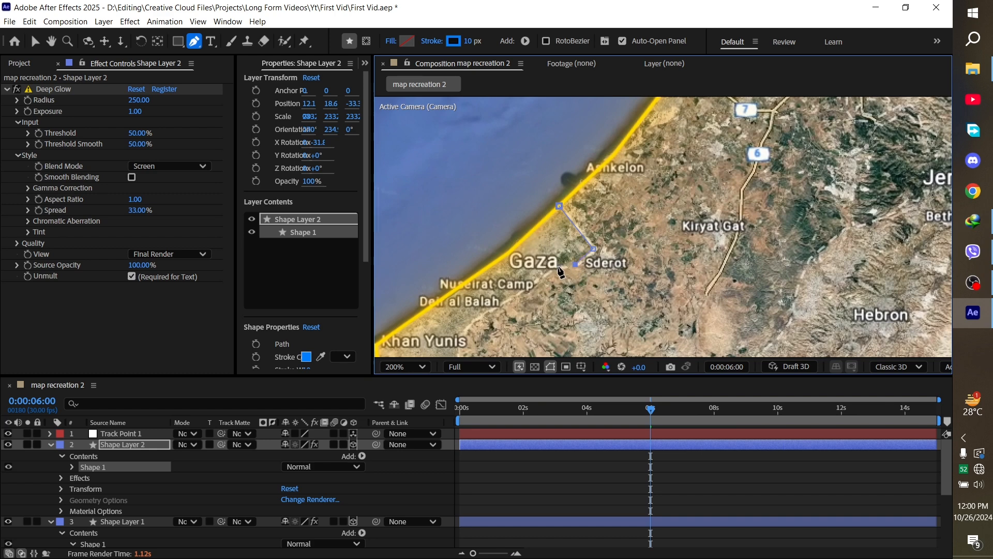
drag(585, 280, 696, 215)
click(627, 233)
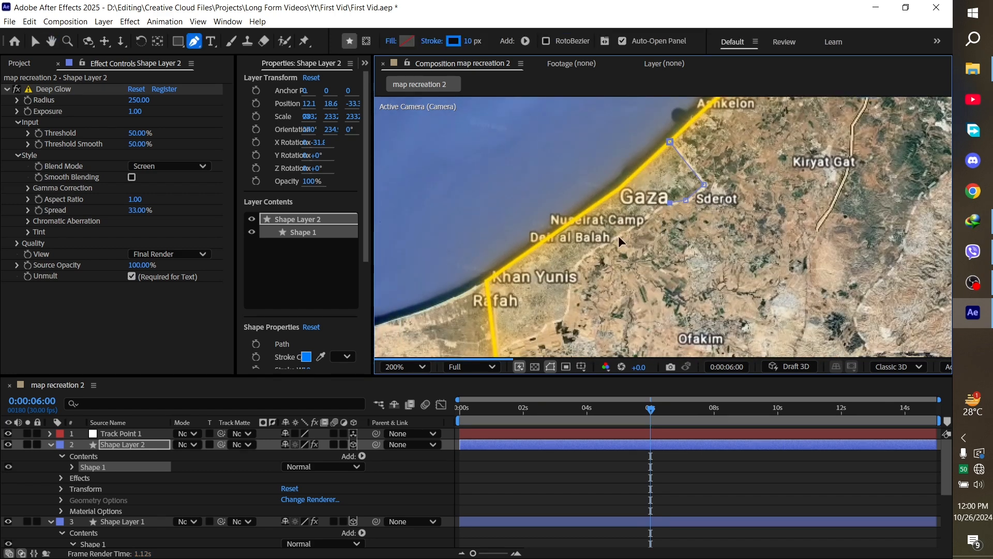
click(566, 318)
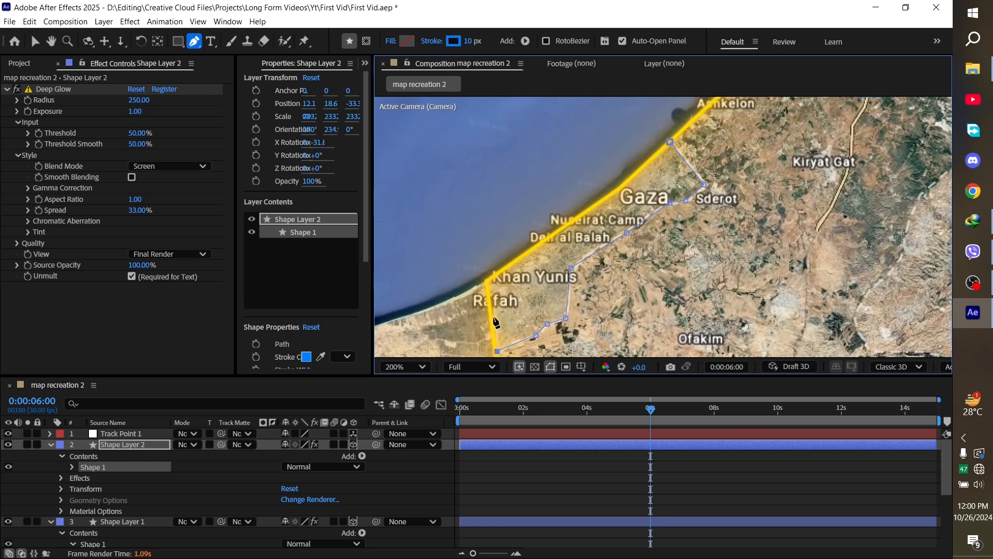
click(620, 189)
click(670, 144)
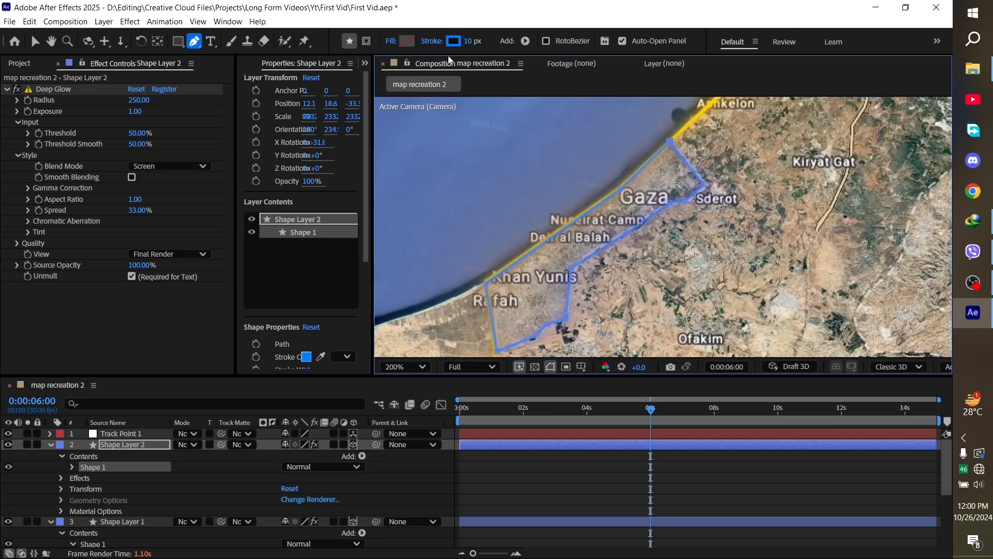
- Set the stroke width of the Gaza Strip outline to 25 px and deselect the layer
click(471, 41)
text(25\)
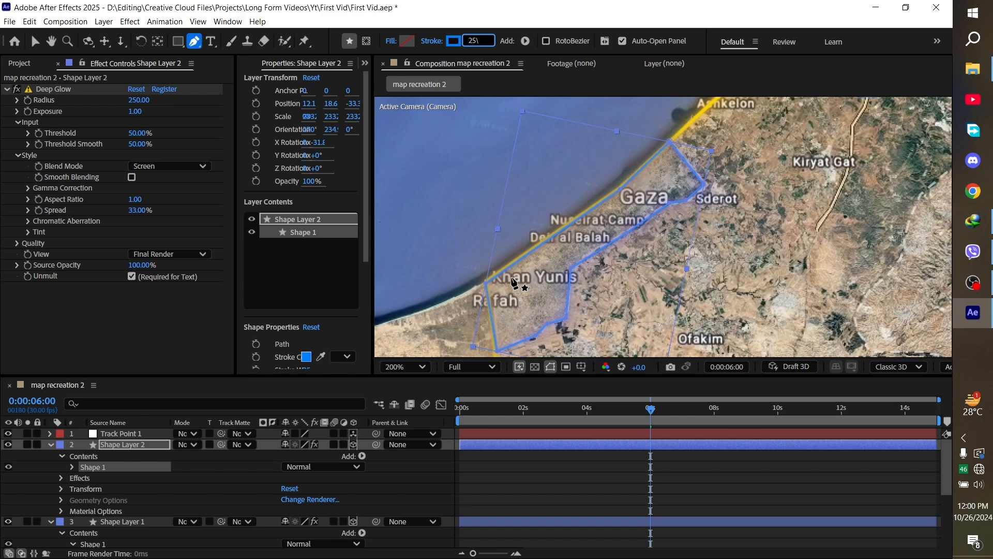
key(Return)
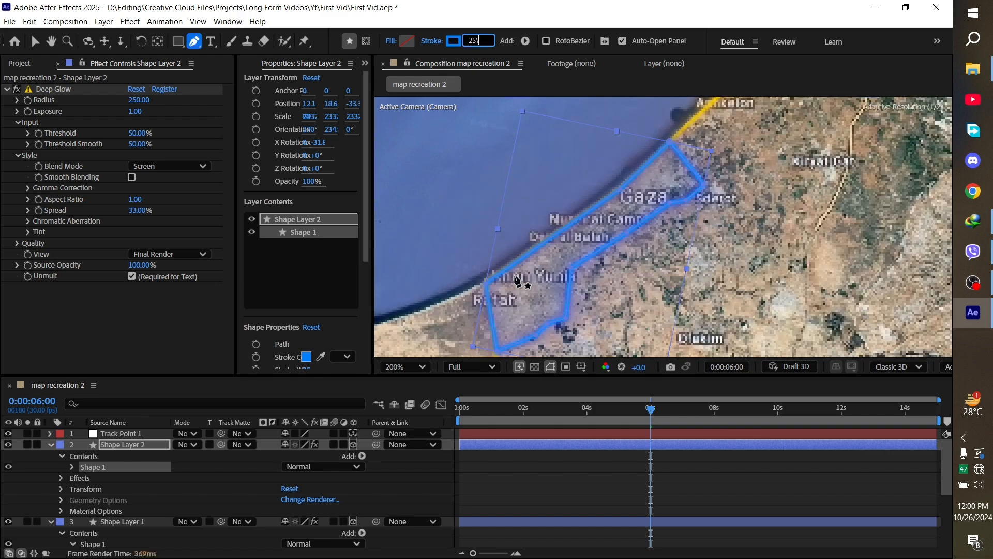
click(746, 474)
scroll(589, 166, down, 4)
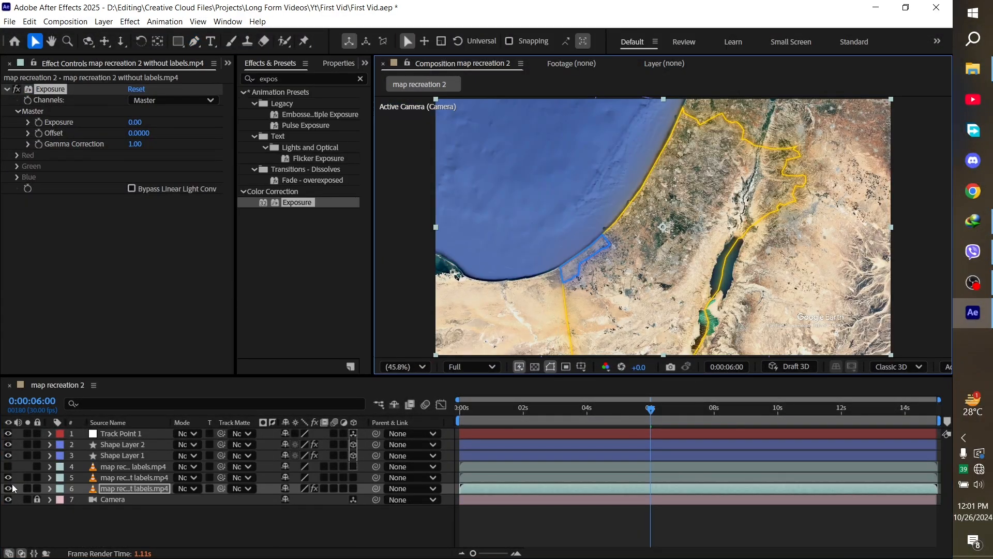
- Hide the middle map video layer and Shape Layer 2, keeping Shape Layer 1 and the bottom map video layer visible
click(7, 477)
click(8, 489)
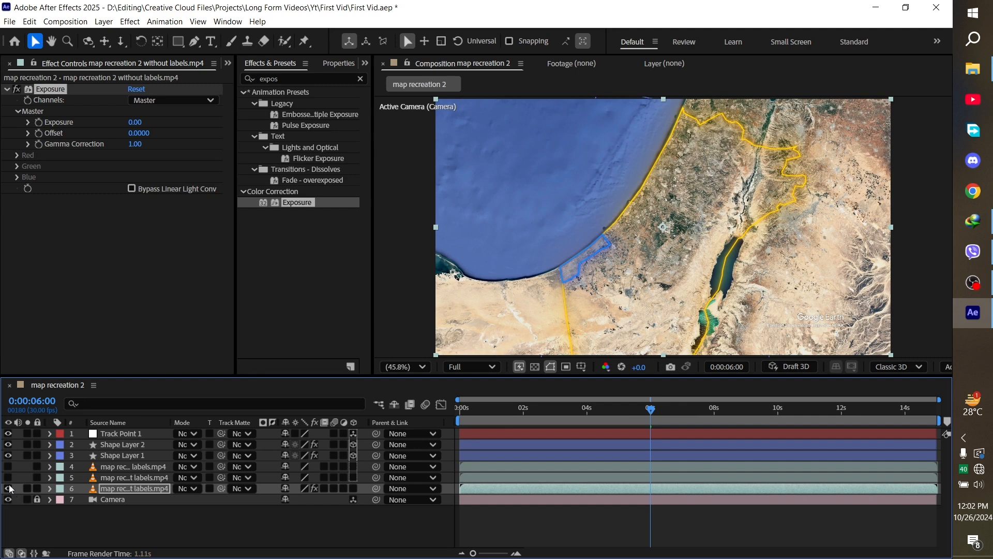
click(7, 444)
click(7, 455)
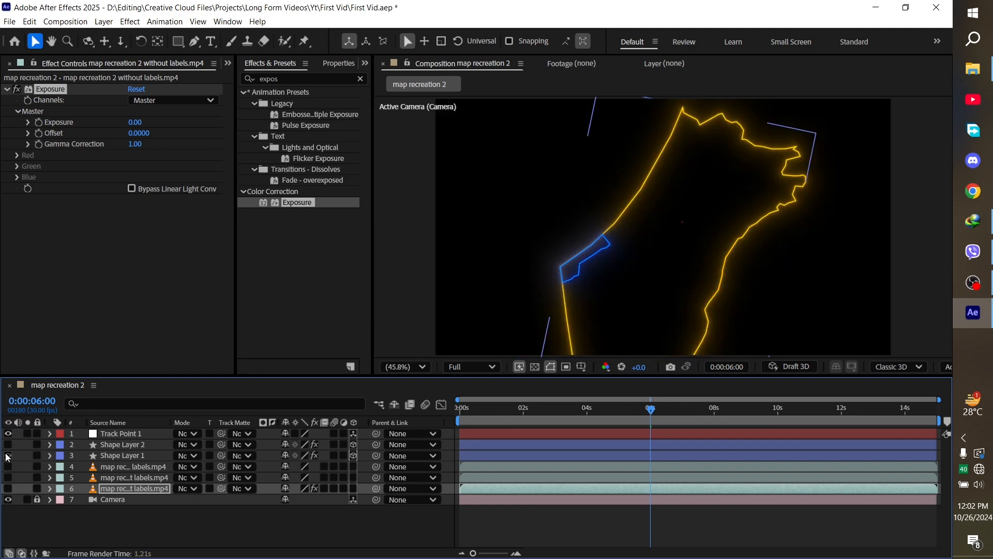
click(8, 488)
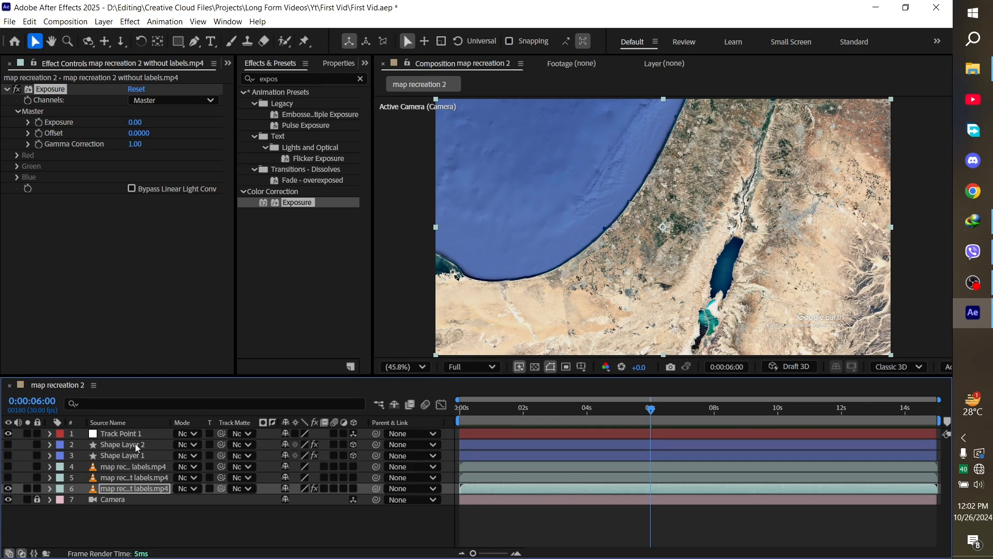
click(8, 455)
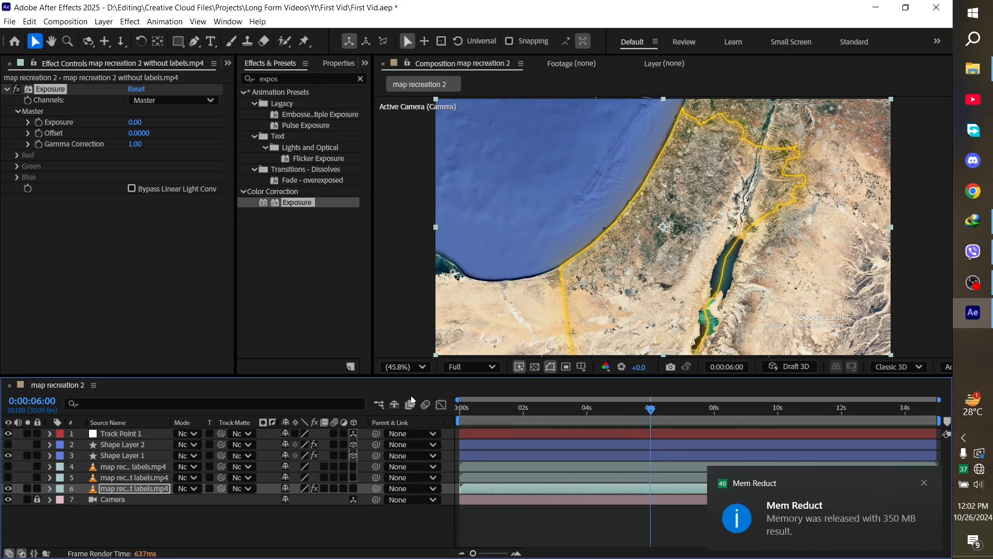
- Go to 0:00:03:00 and add Trim Paths to the contents of Shape Layer 1
drag(497, 412, 555, 417)
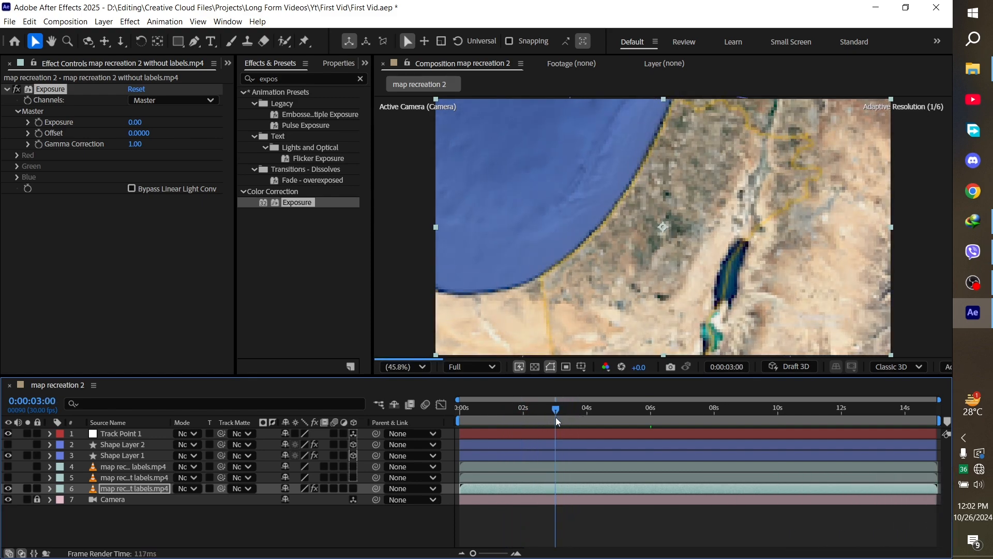
click(49, 455)
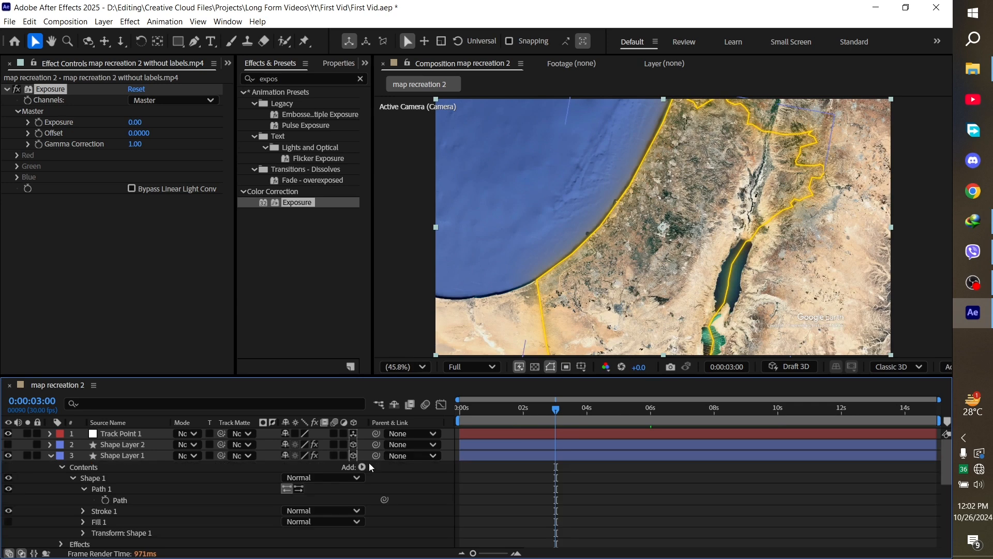
click(363, 467)
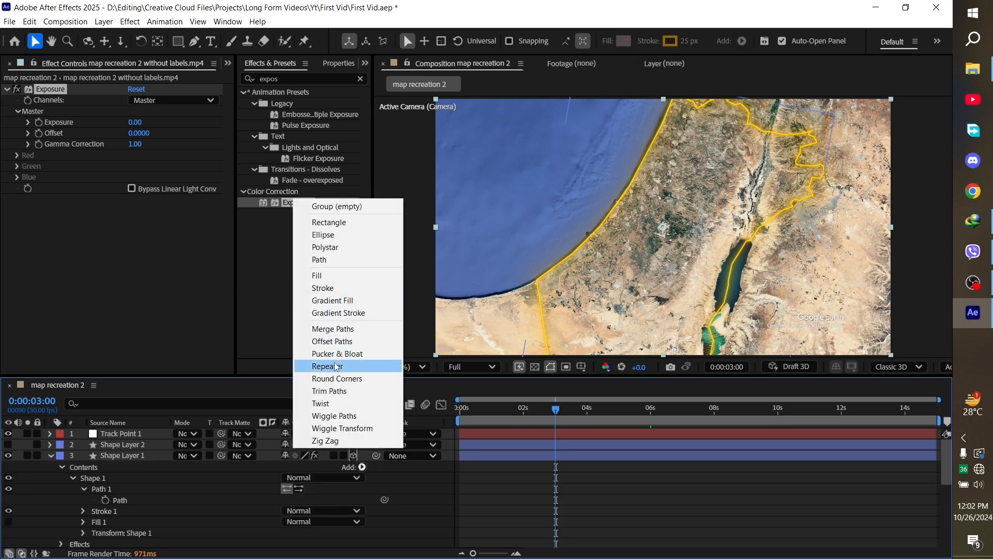
click(329, 391)
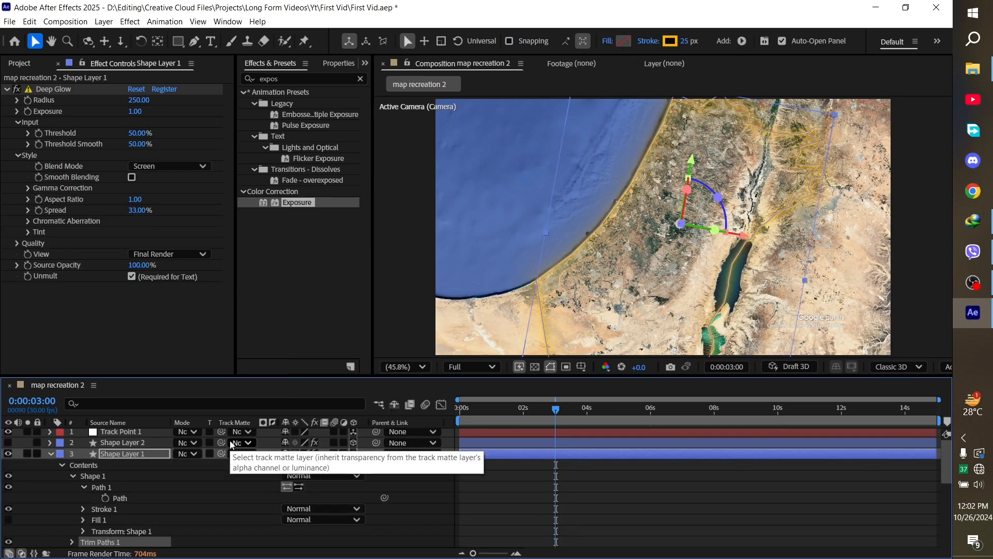
scroll(116, 493, down, 1)
- Keyframe the Trim Paths End of Shape Layer 1 at 0% at 3 seconds and 100% at 6 seconds
click(72, 510)
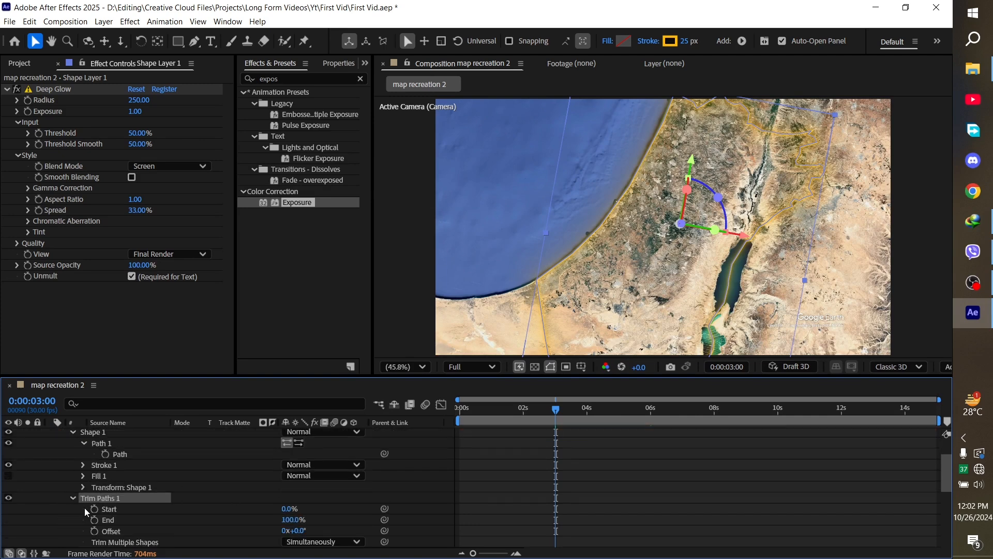
click(95, 520)
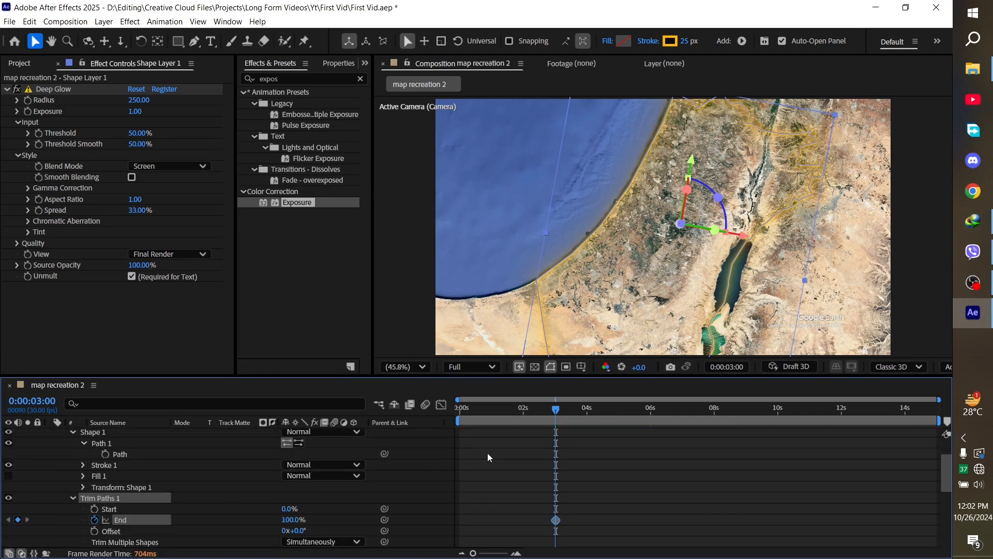
drag(616, 420, 653, 425)
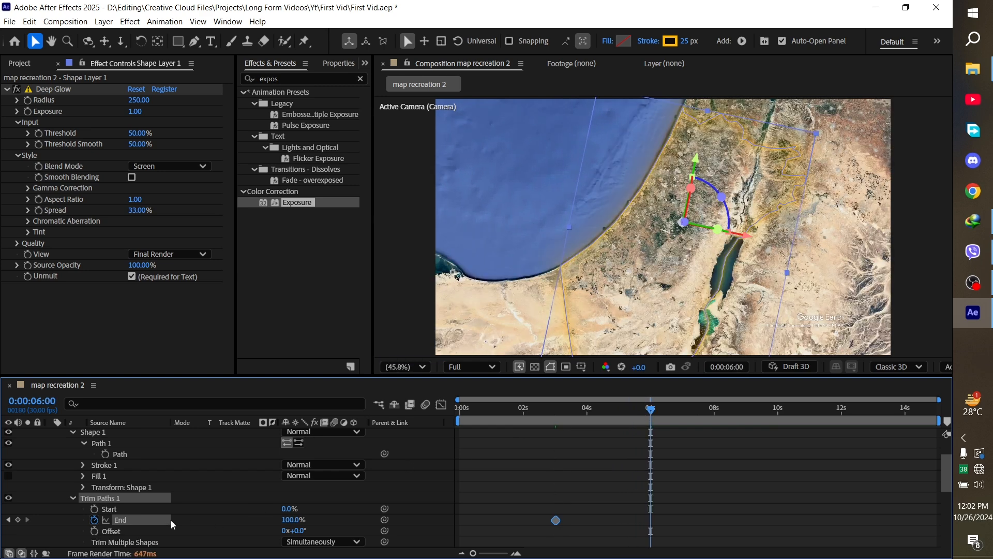
click(7, 519)
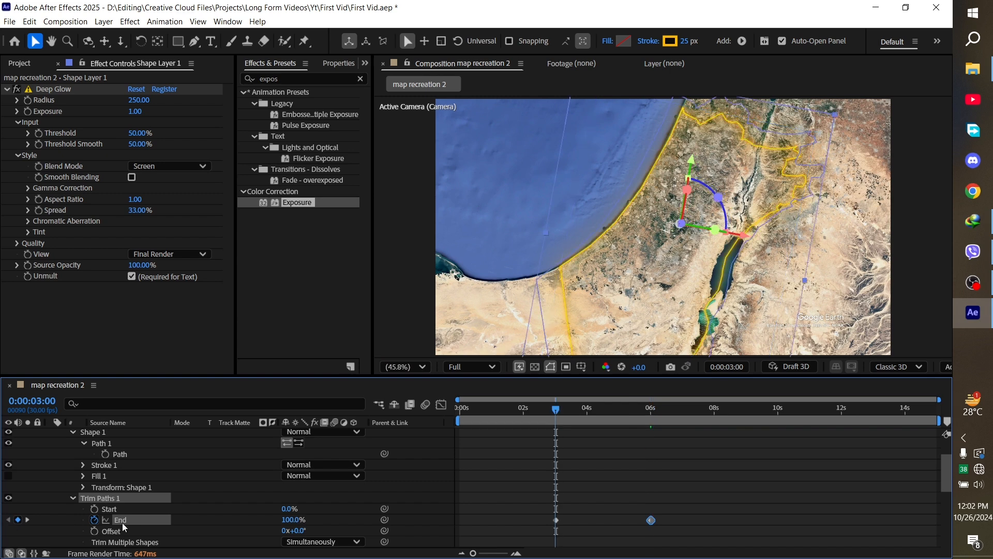
drag(296, 524, 182, 521)
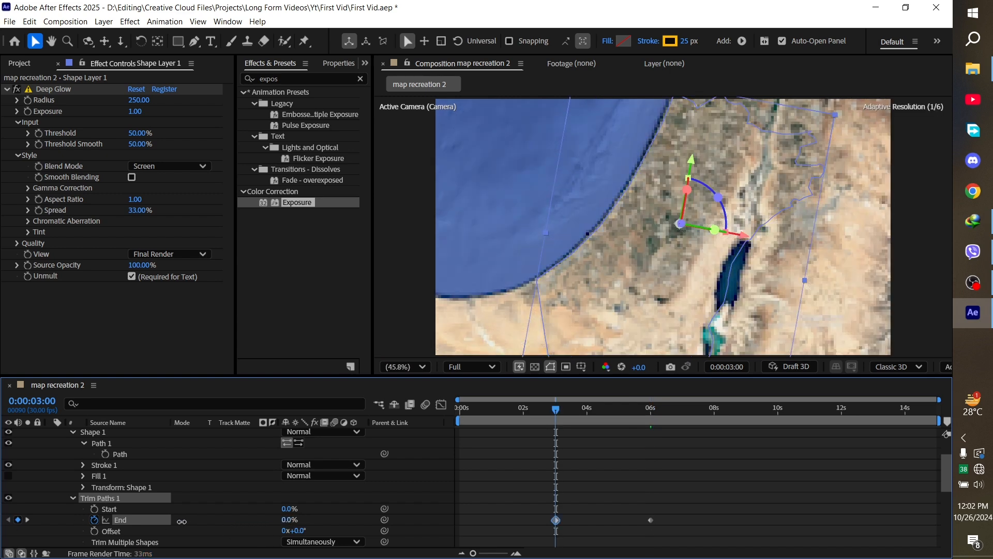
- Ease both Trim Paths End keyframes and reshape their speed curve so it peaks early and slows toward 6 seconds
drag(707, 495, 537, 548)
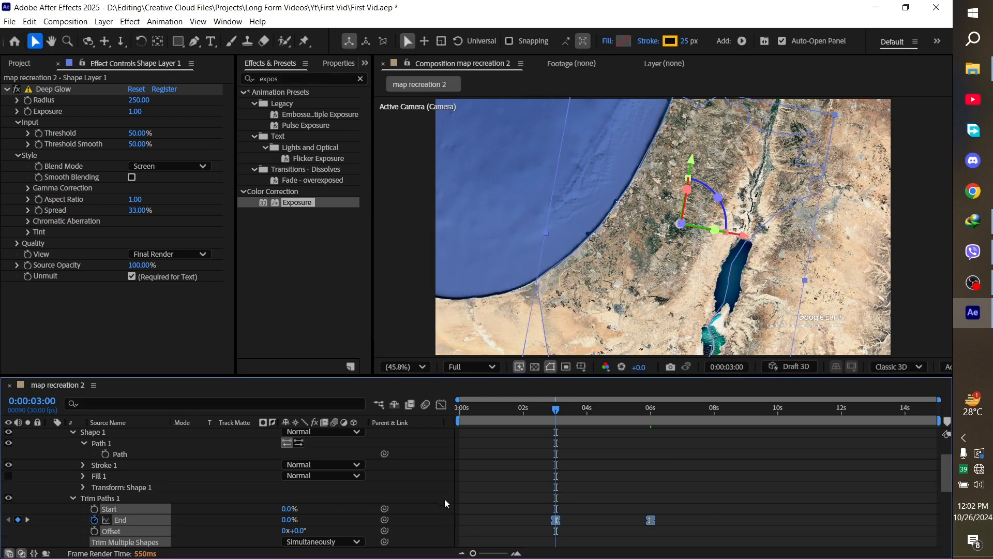
click(440, 404)
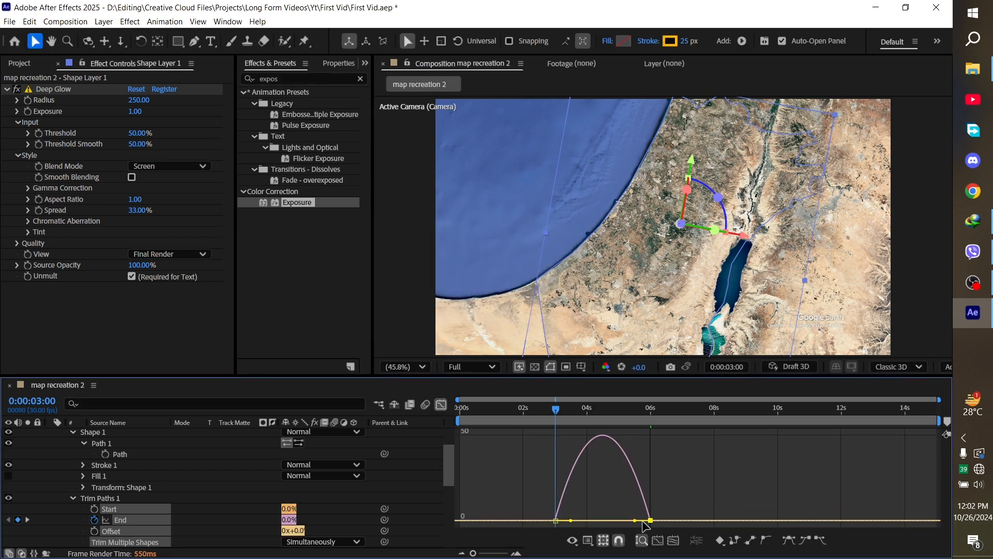
drag(634, 520, 612, 523)
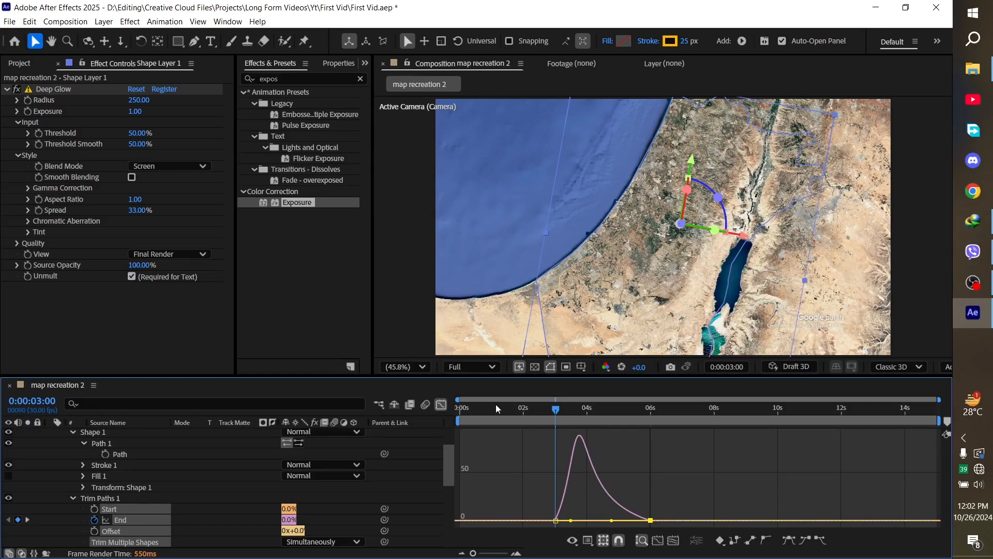
- Set the preview resolution to Quarter and play the border animation from the start of the composition
click(471, 367)
click(472, 453)
click(462, 412)
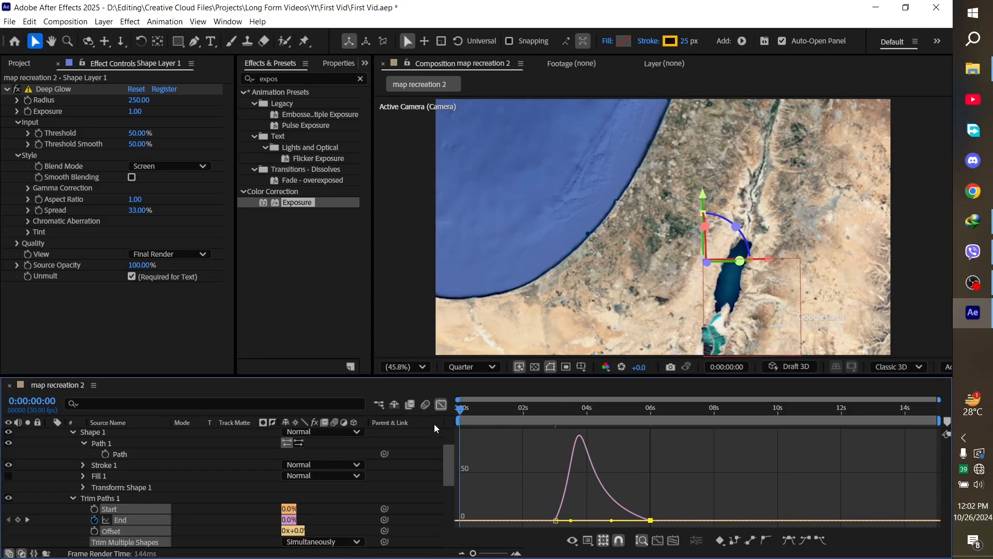
key(space)
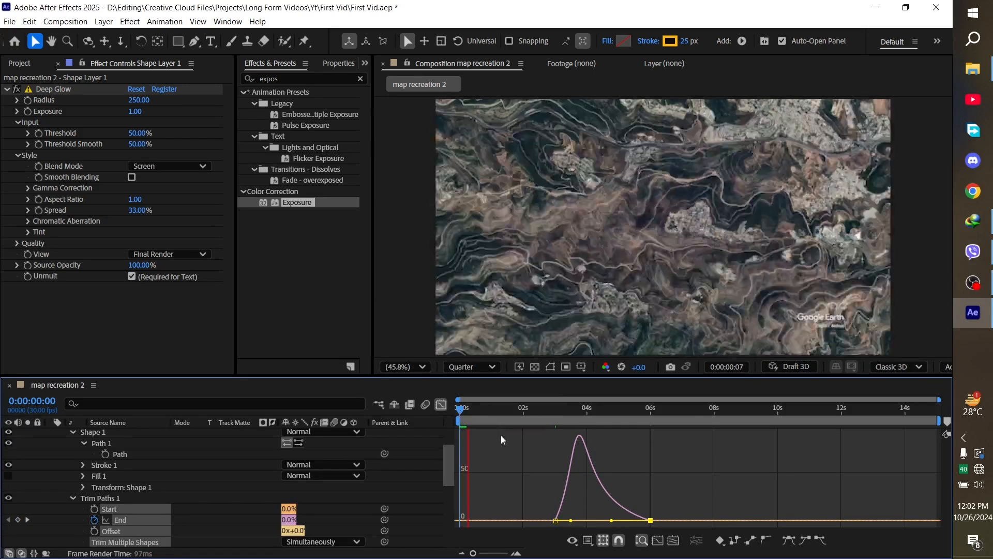
click(464, 423)
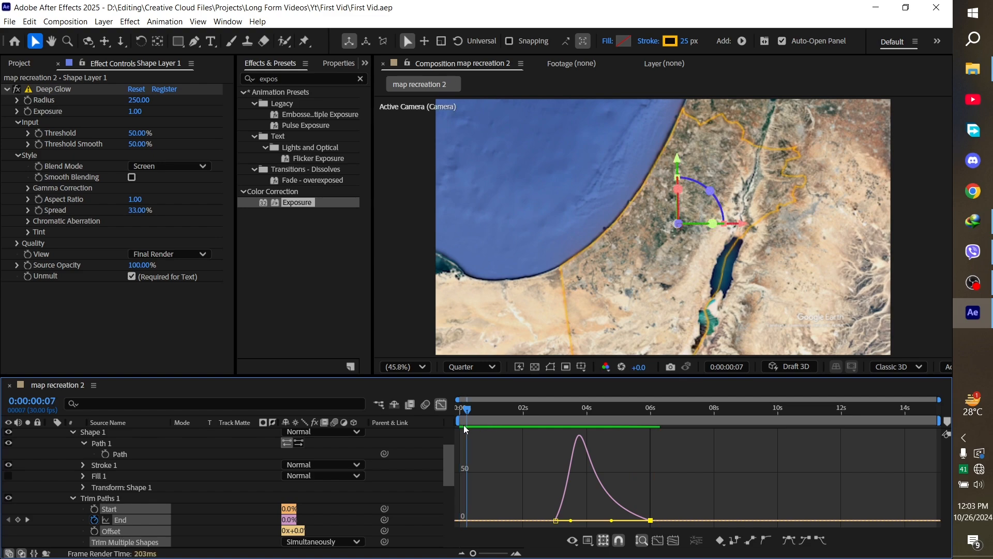
click(453, 417)
key(space)
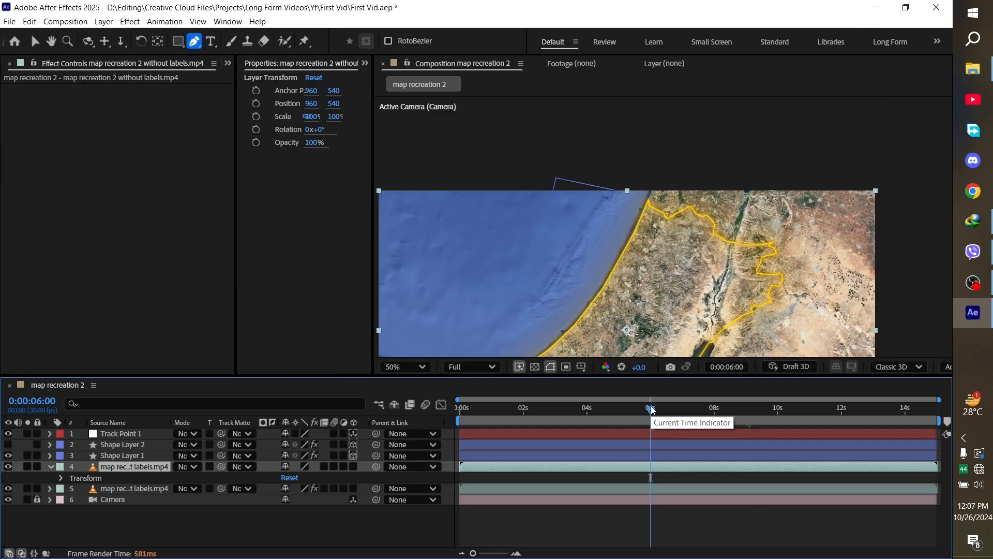
click(643, 522)
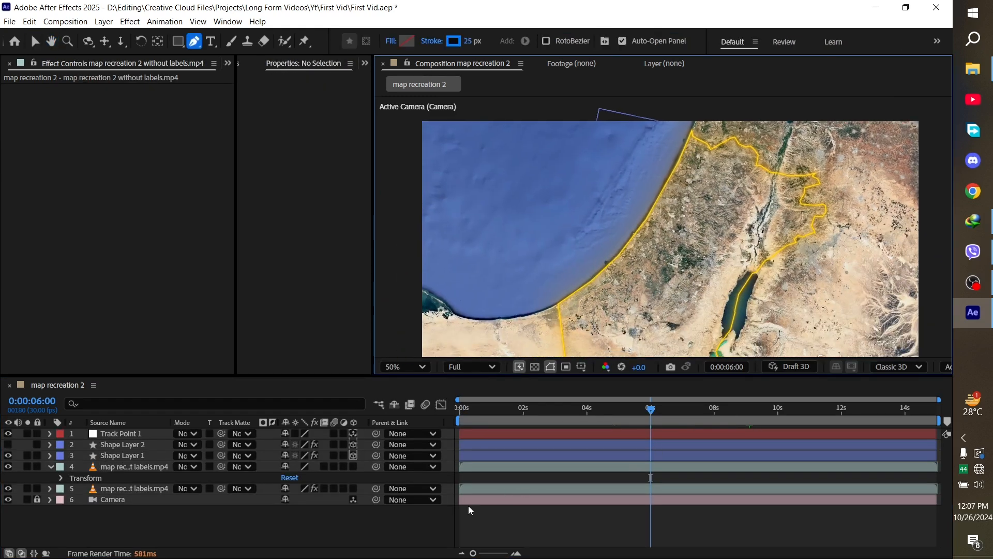
key(ctrl+y)
click(750, 408)
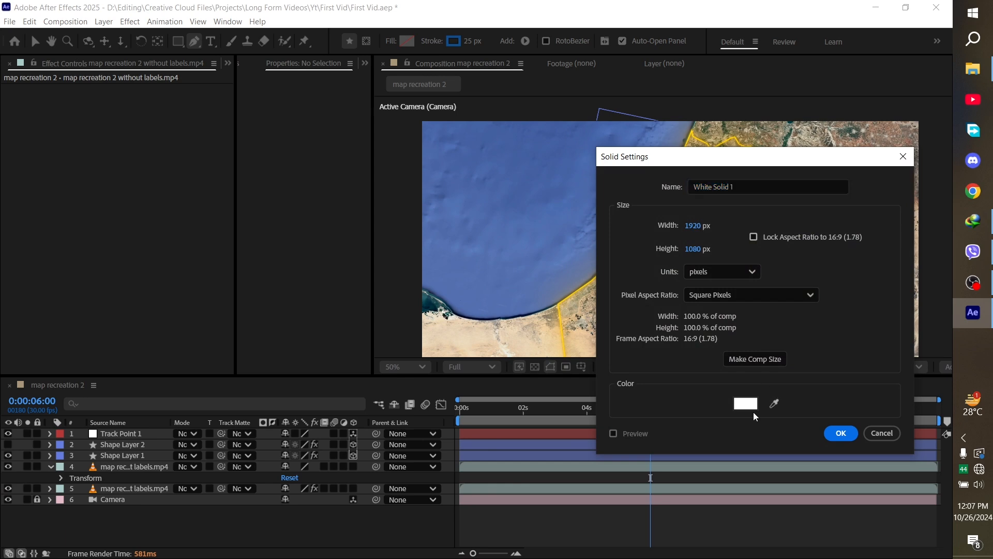
text(000000)
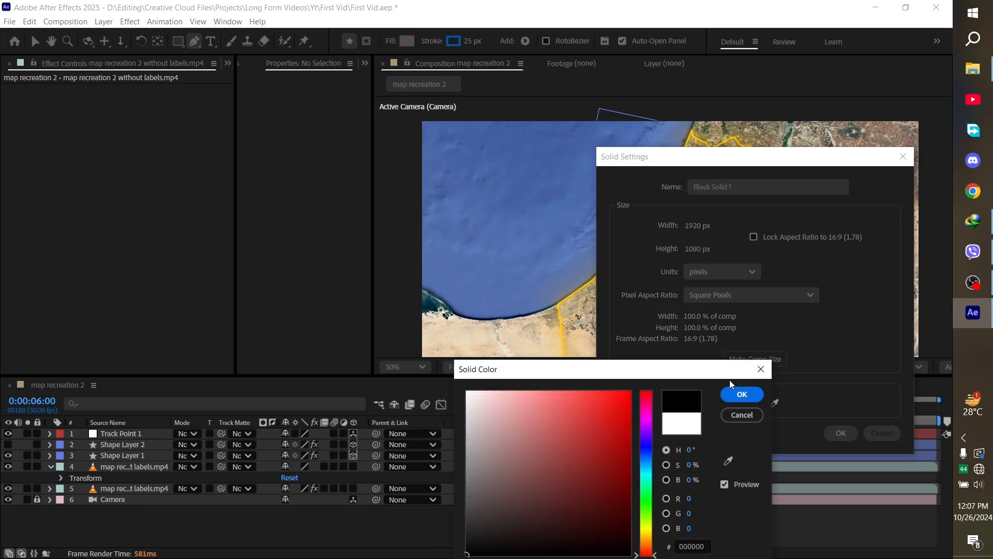
click(750, 397)
click(838, 433)
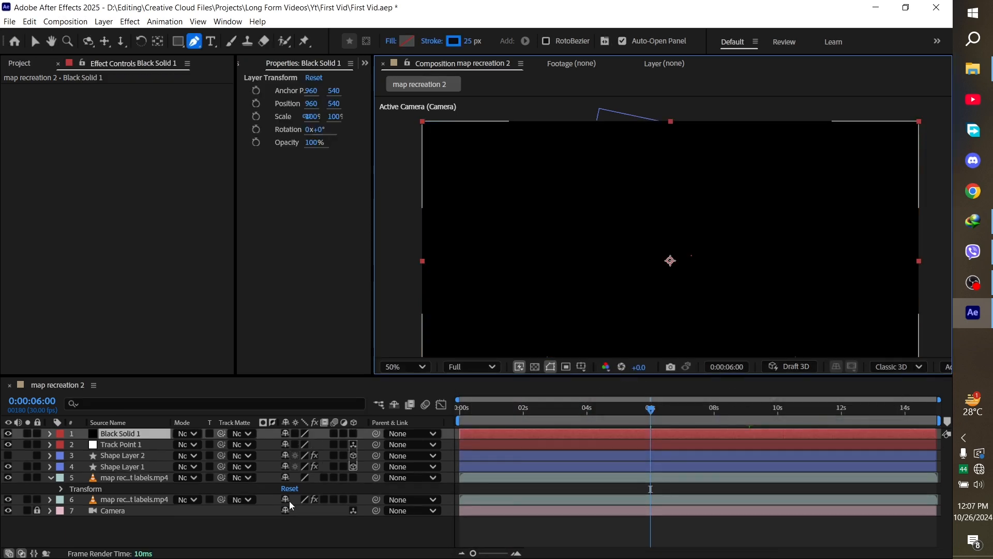
drag(102, 488, 111, 473)
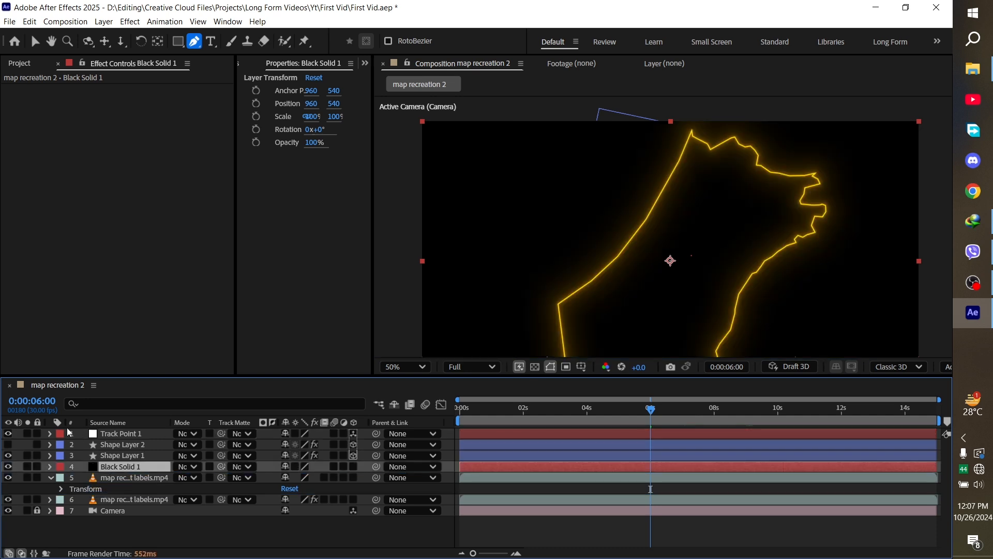
- Make Black Solid 1 a 3D layer and paste Track Point 1's Anchor Point through Z Rotation values onto it
click(51, 433)
click(123, 456)
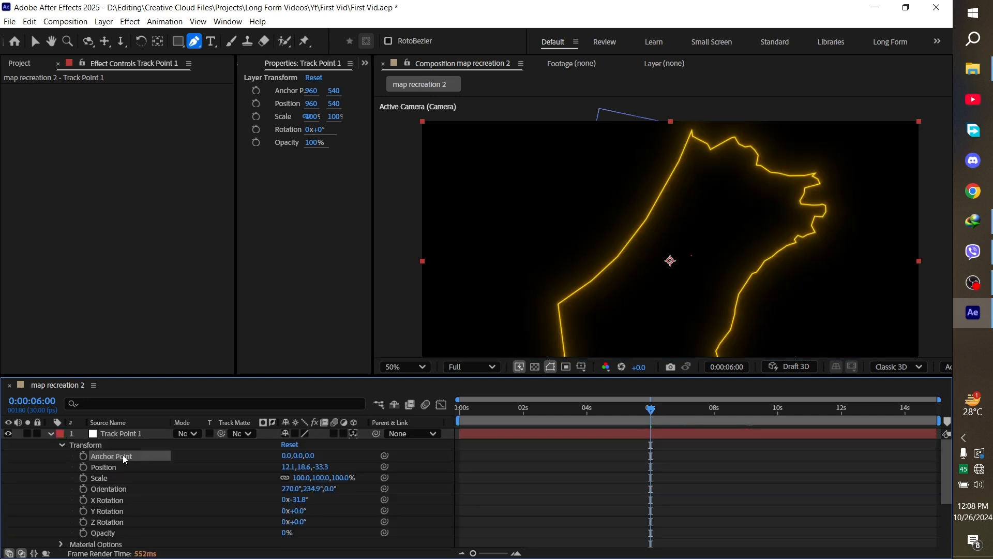
shift+click(115, 522)
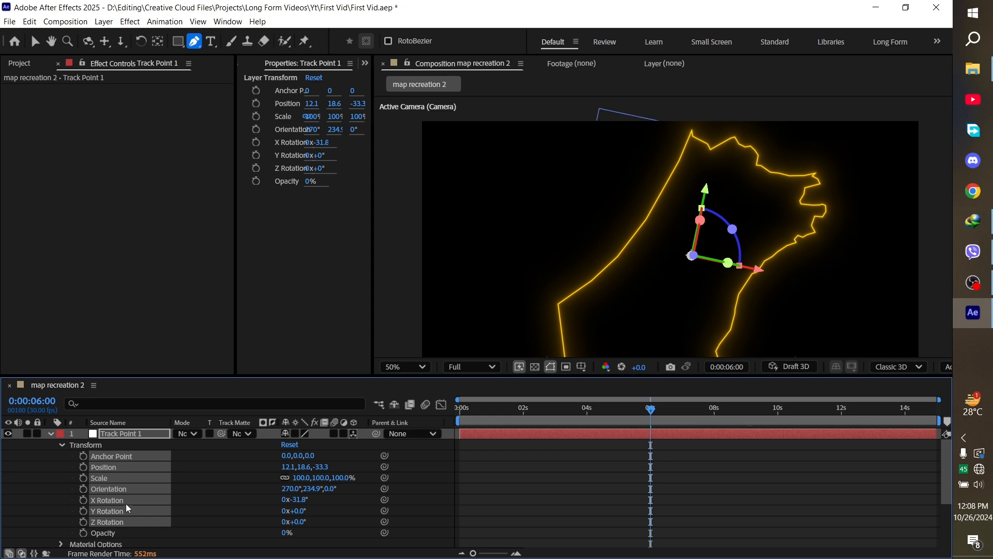
scroll(127, 507, down, 3)
click(115, 507)
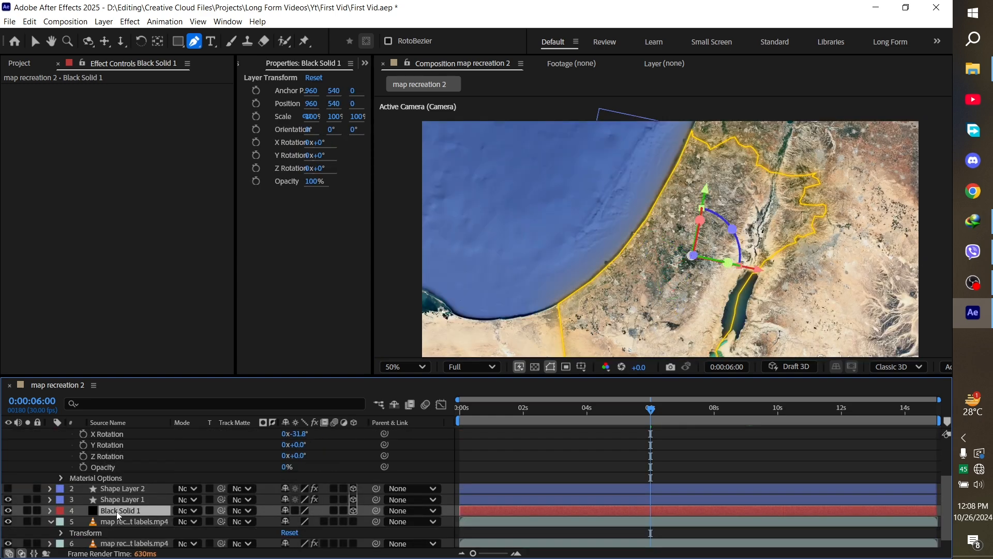
- Scale Black Solid 1 uniformly to 1367%, then stretch it to about 11183% in X and 10087% in Y
key(s)
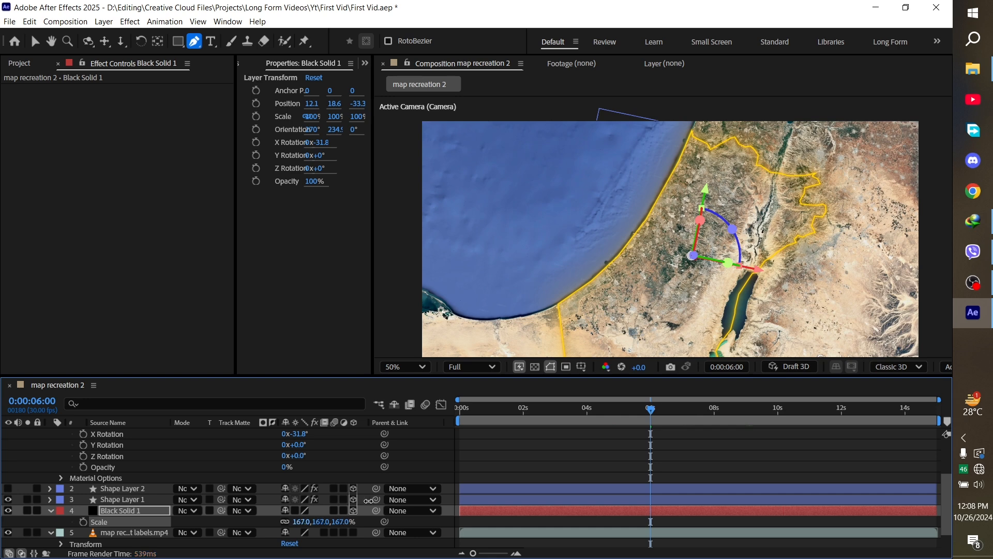
drag(299, 522, 989, 398)
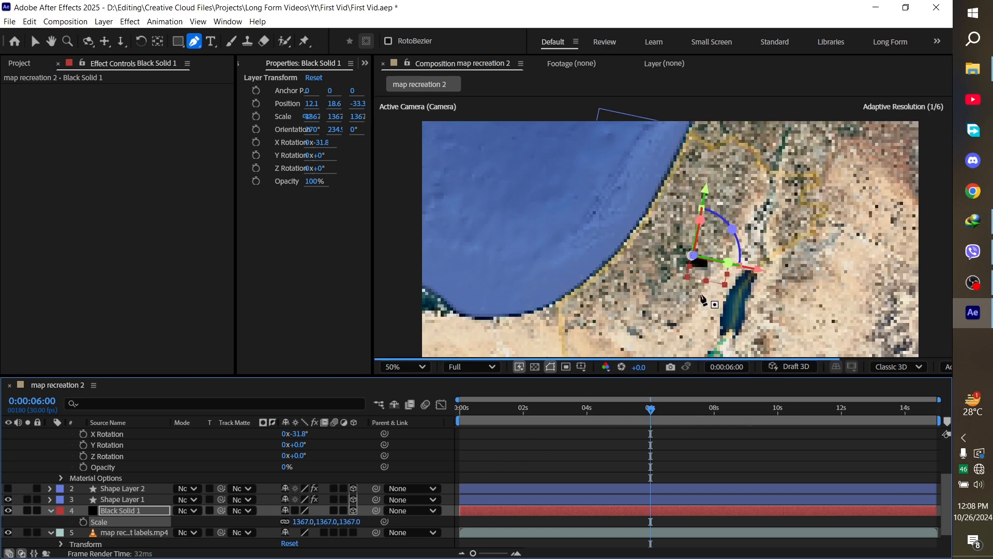
key(v)
drag(690, 281, 679, 335)
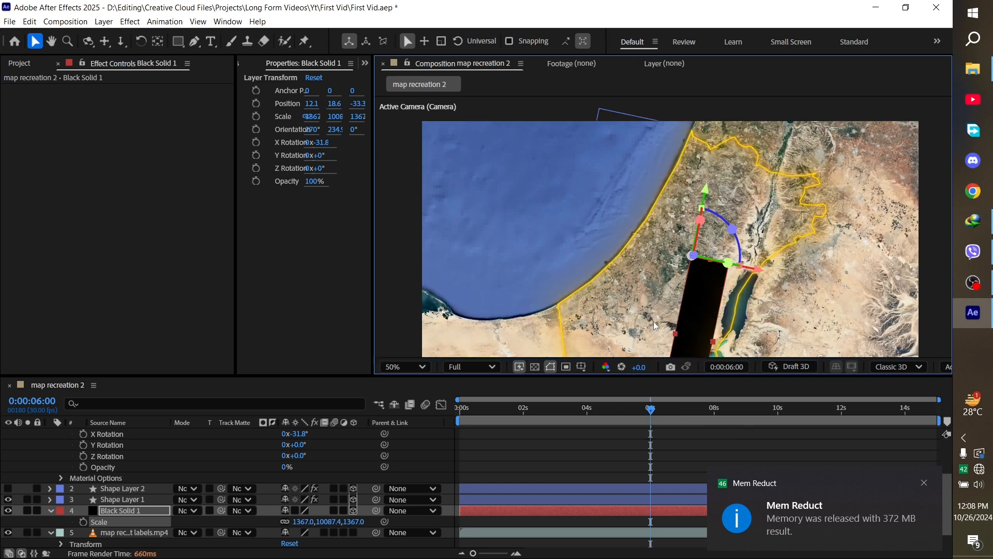
drag(714, 341, 973, 452)
scroll(601, 312, down, 2)
- Reposition Black Solid 1 and enlarge it to about 25383% in X and 25278% in Y so it covers the whole frame
key(ctrl+z)
key(ctrl+z)
key(ctrl+z)
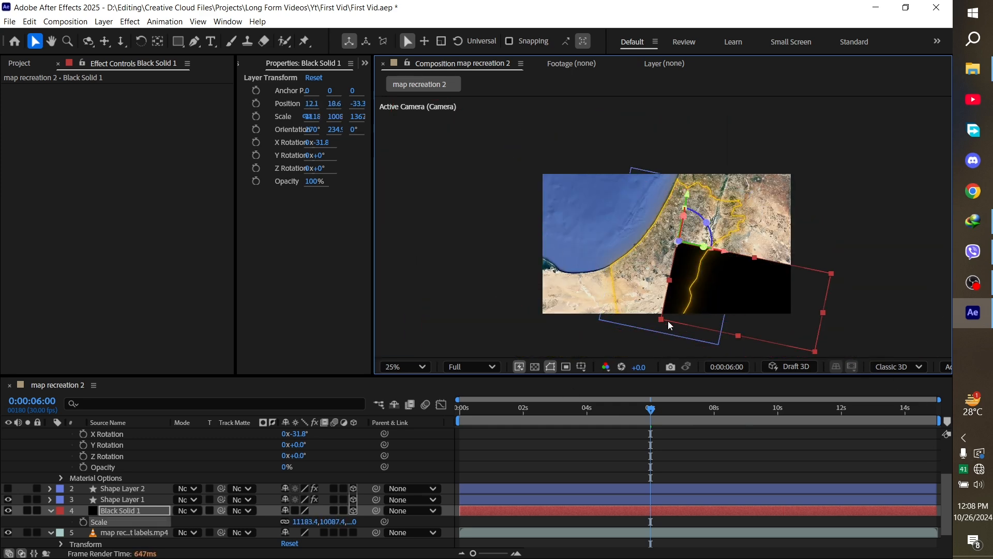
key(ctrl+z)
key(ctrl+z)
key(ctrl+z)
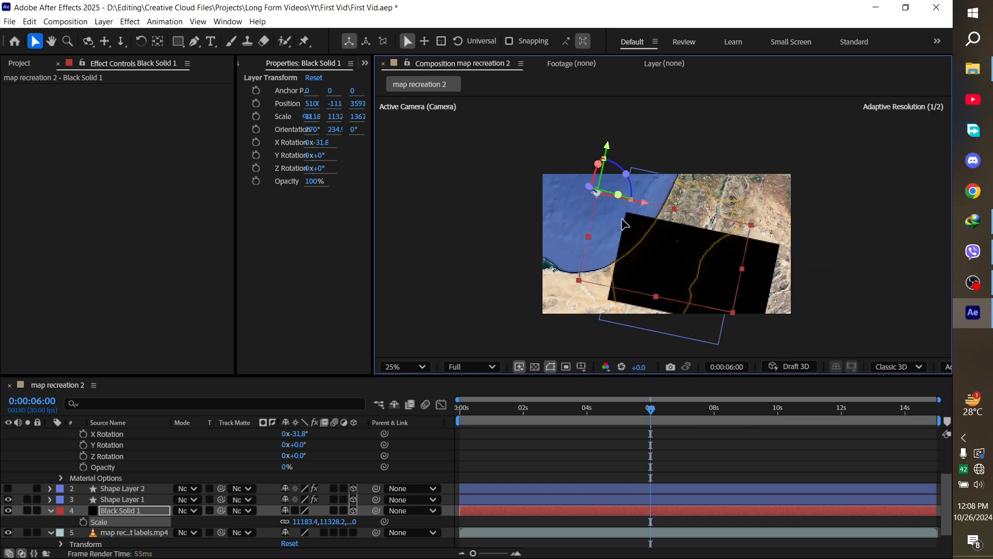
drag(622, 219, 615, 214)
drag(646, 277, 840, 399)
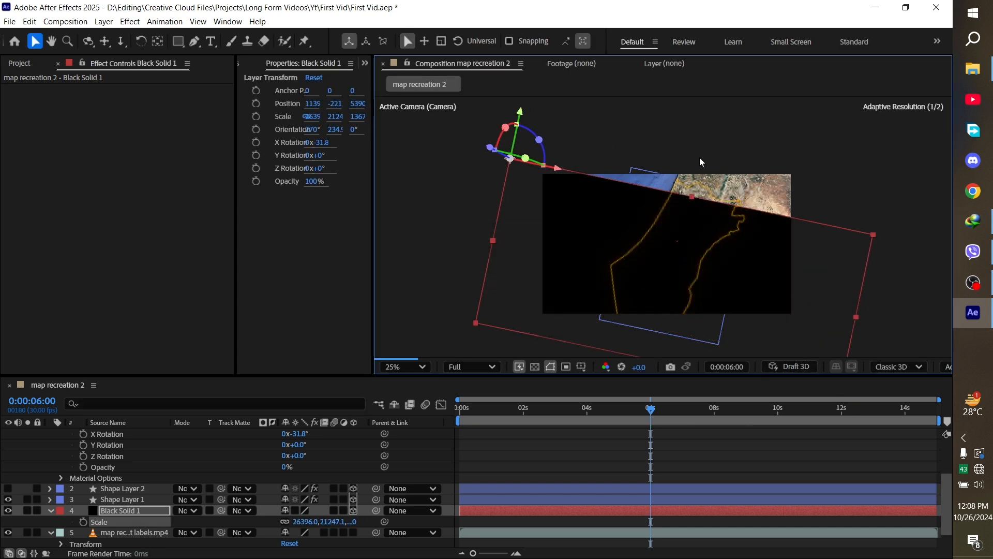
drag(873, 235, 843, 205)
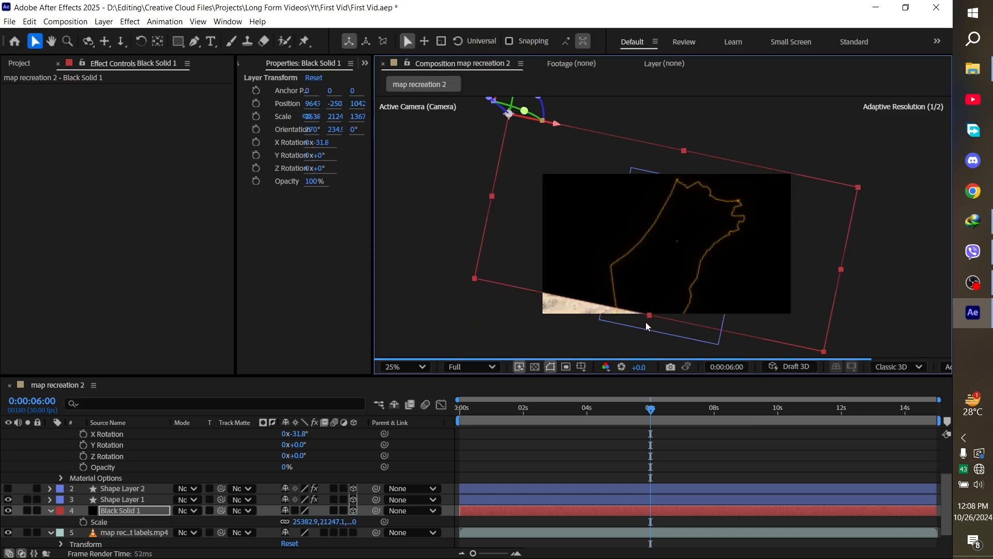
drag(648, 326, 642, 357)
- Draw a small four-point test mask on Black Solid 1 with the Pen tool and check its tracking at 0:00:11:19
key(ctrl+t)
click(194, 42)
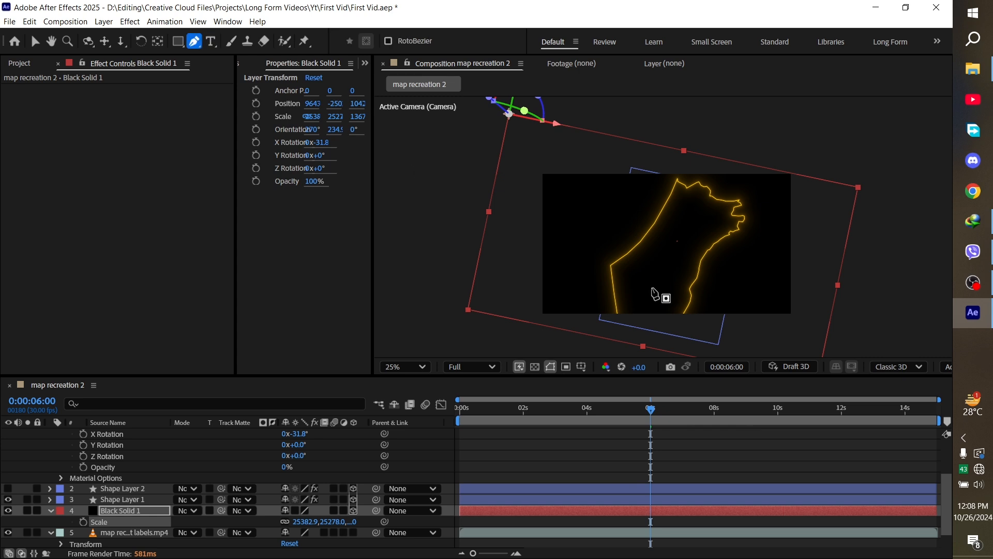
click(629, 266)
click(658, 238)
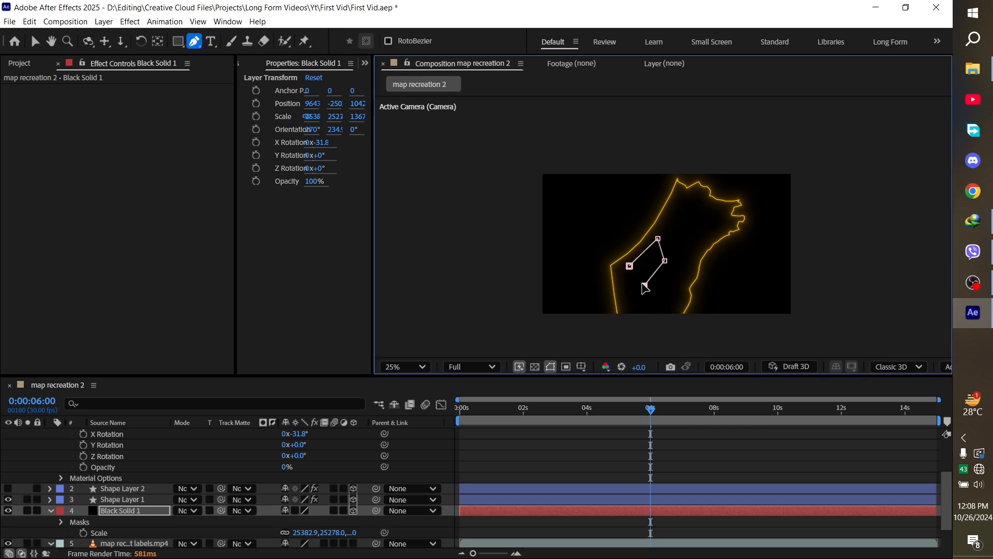
click(644, 480)
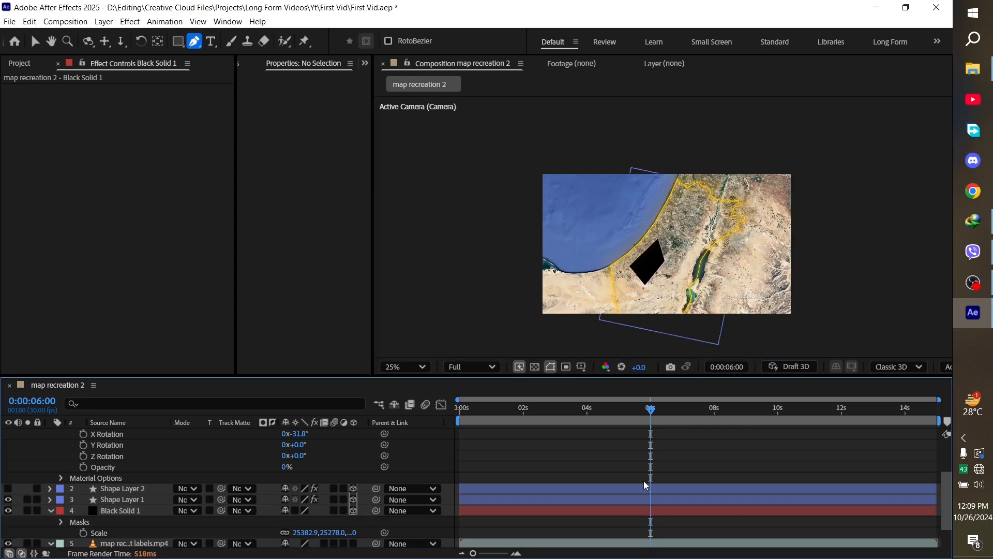
drag(672, 414, 830, 420)
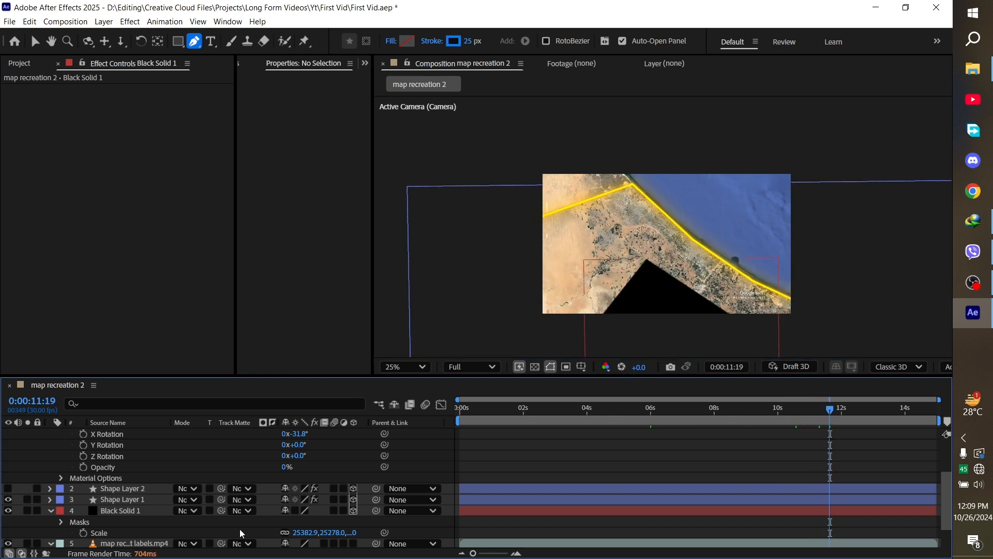
- Delete the test mask from Black Solid 1 and return the playhead to 0:00:06:00
click(133, 520)
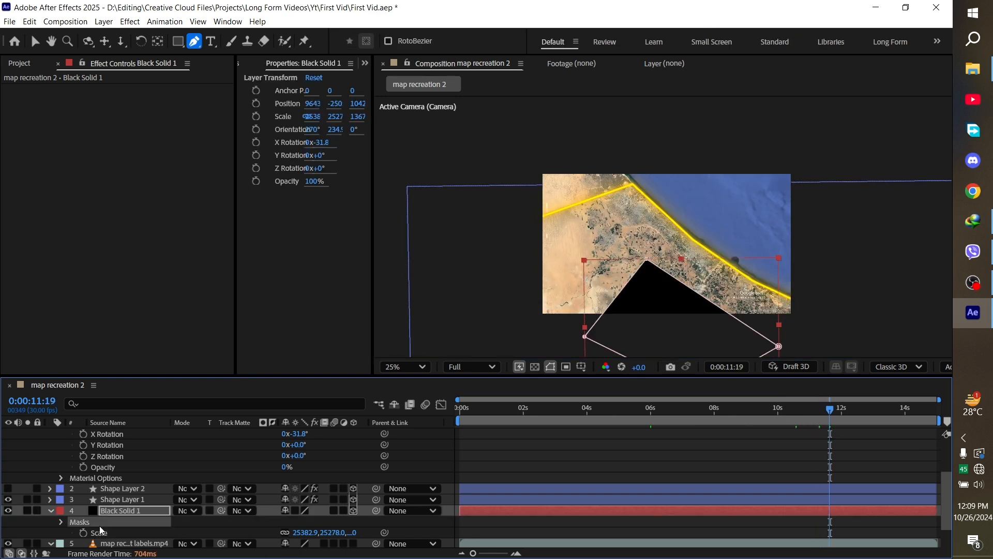
key(Delete)
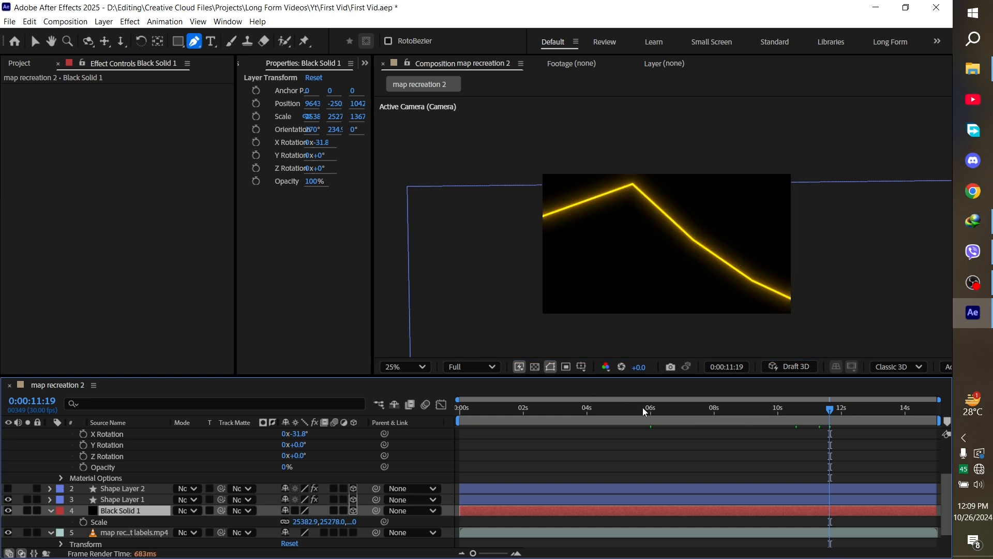
click(651, 412)
key(Page_Down)
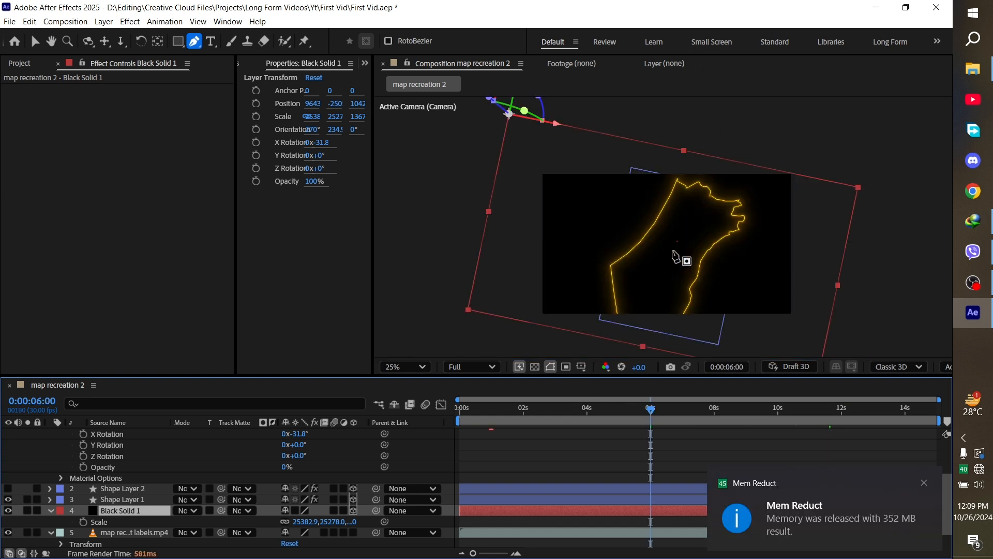
- Draw a closed mask on Black Solid 1 with the Pen tool, tracing the glowing border and closing it below the frame
scroll(675, 257, up, 2)
click(615, 257)
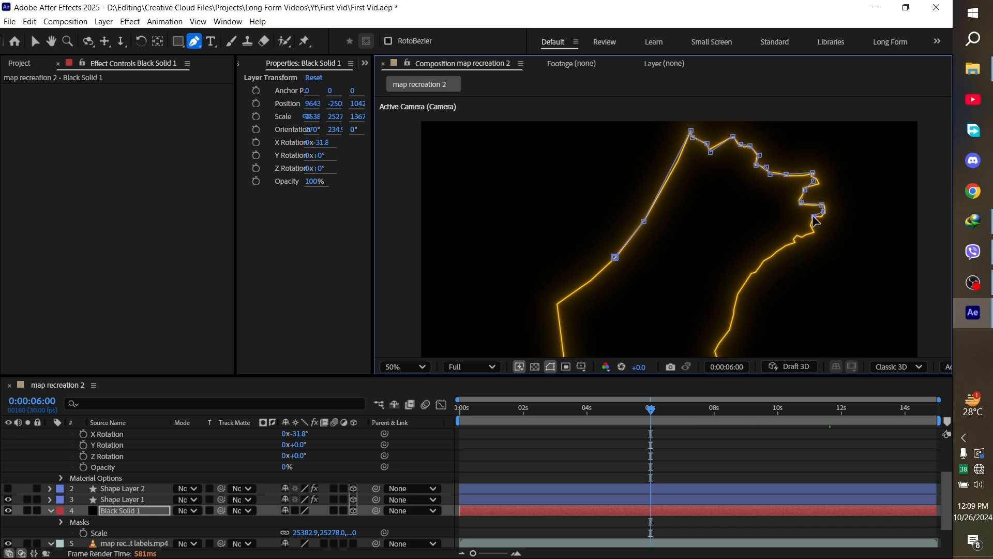
click(754, 274)
click(746, 279)
click(736, 299)
click(728, 325)
click(717, 347)
drag(731, 281, 743, 186)
click(729, 278)
click(715, 307)
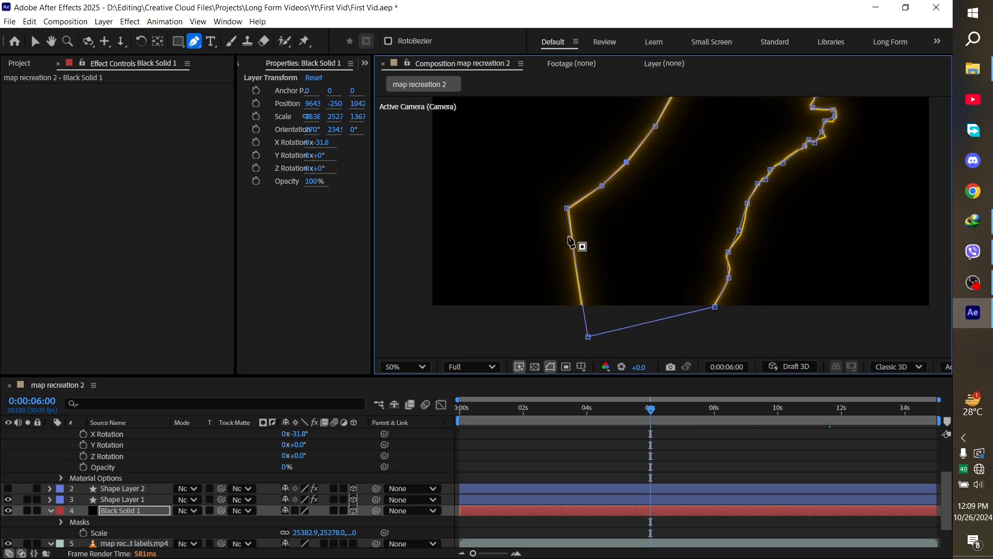
- Invert Mask 1 on Black Solid 1 so the black covers only the area outside the border
click(132, 511)
key(m)
click(329, 522)
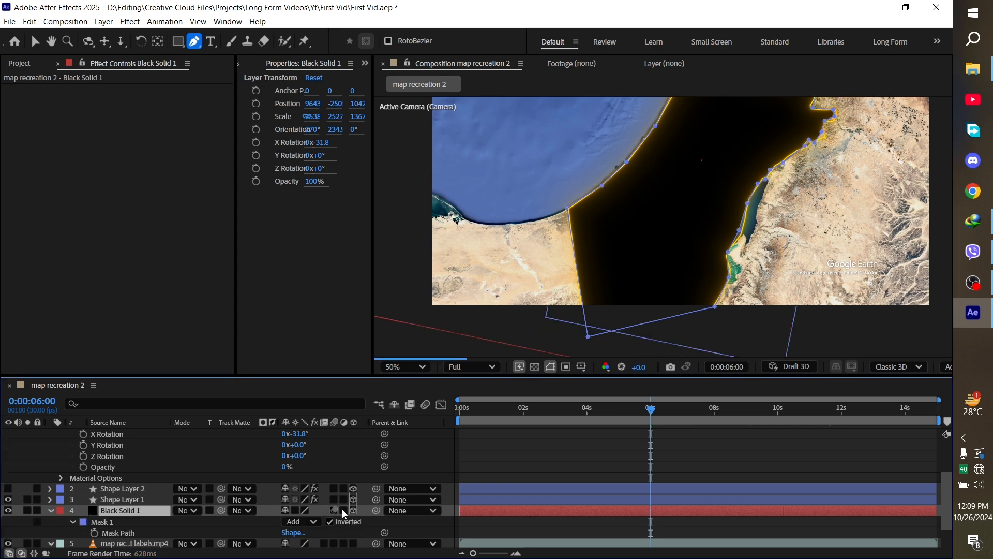
click(677, 479)
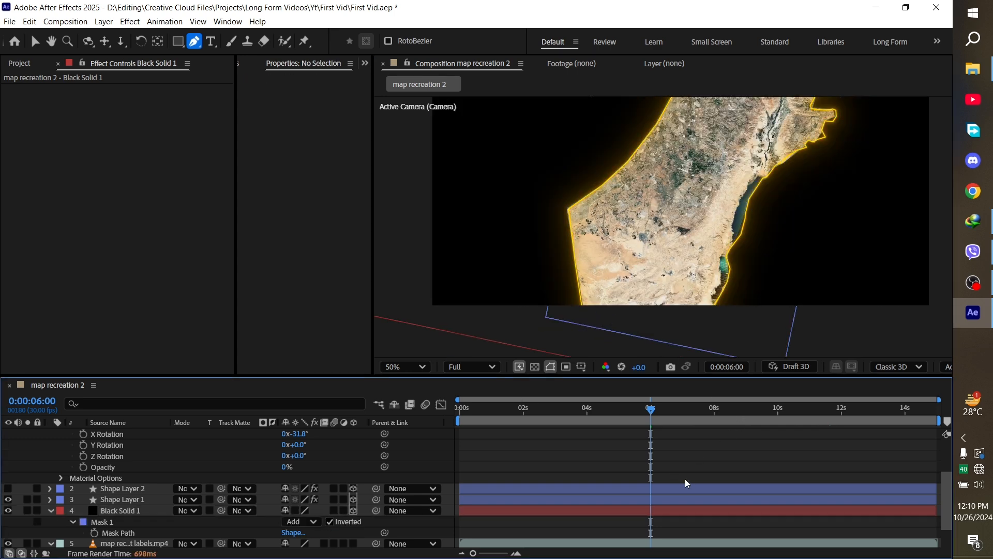
- Move Mask 1's vertices beside the Dead Sea onto the glowing eastern border line
click(114, 491)
click(118, 510)
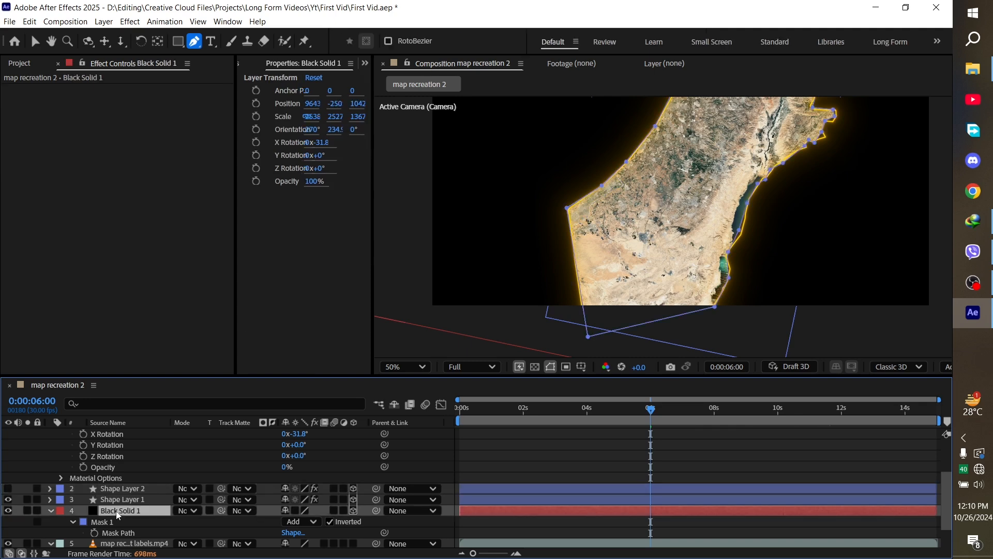
scroll(748, 235, up, 2)
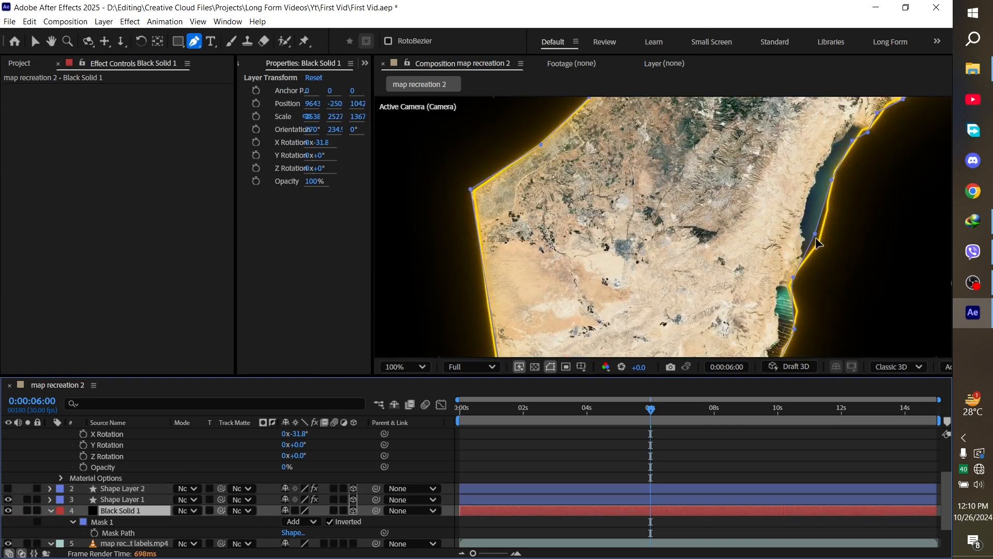
drag(815, 239, 820, 237)
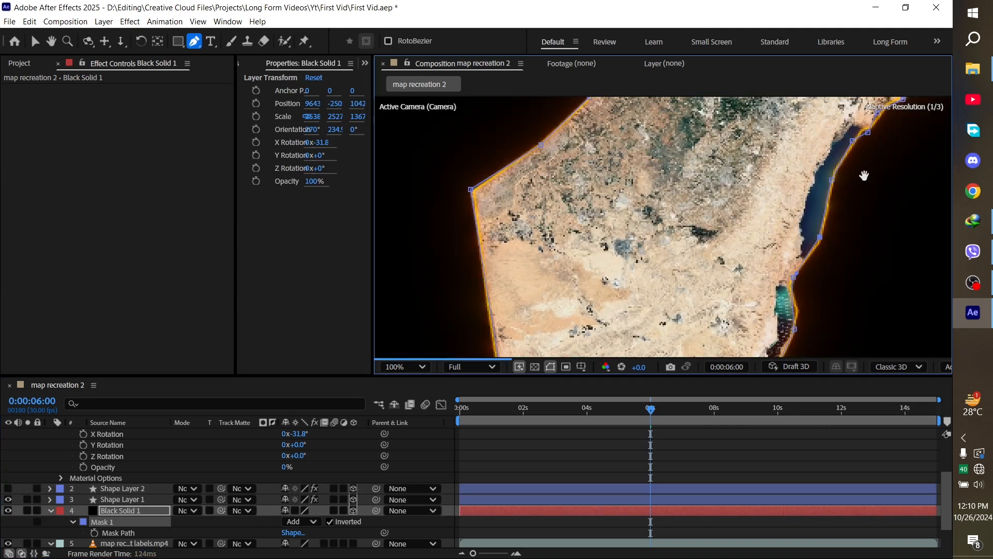
scroll(774, 281, up, 2)
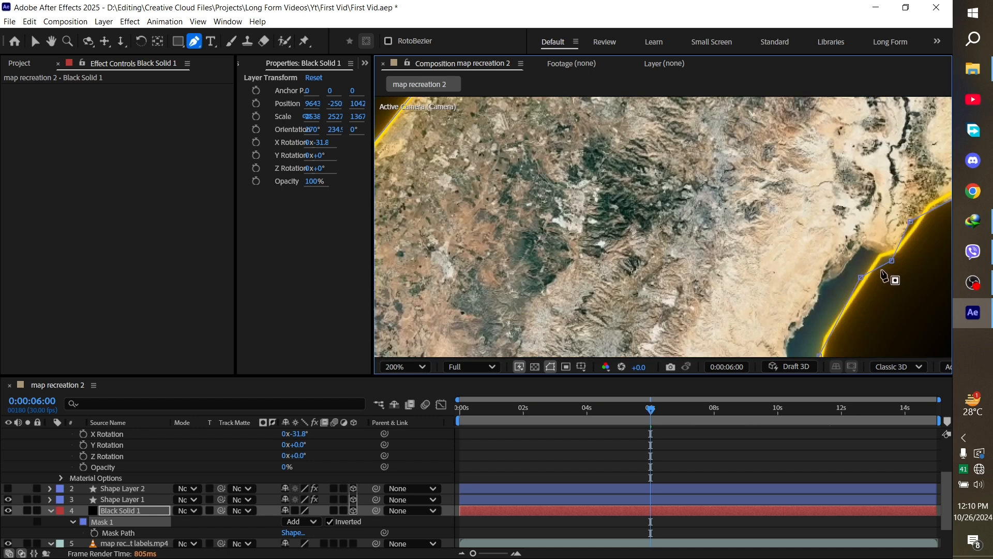
drag(860, 281, 810, 274)
drag(834, 235, 661, 292)
drag(772, 216, 736, 232)
- Fine-tune the remaining vertices of Black Solid 1's mask around the country outline so the path follows the glowing border
click(129, 513)
click(784, 196)
drag(800, 174, 813, 193)
drag(813, 193, 736, 282)
drag(769, 173, 773, 213)
drag(772, 213, 781, 325)
drag(743, 193, 766, 201)
drag(644, 161, 643, 168)
drag(571, 163, 573, 156)
drag(749, 263, 965, 429)
drag(548, 236, 552, 233)
drag(414, 341, 756, 217)
scroll(756, 217, down, 2)
click(760, 446)
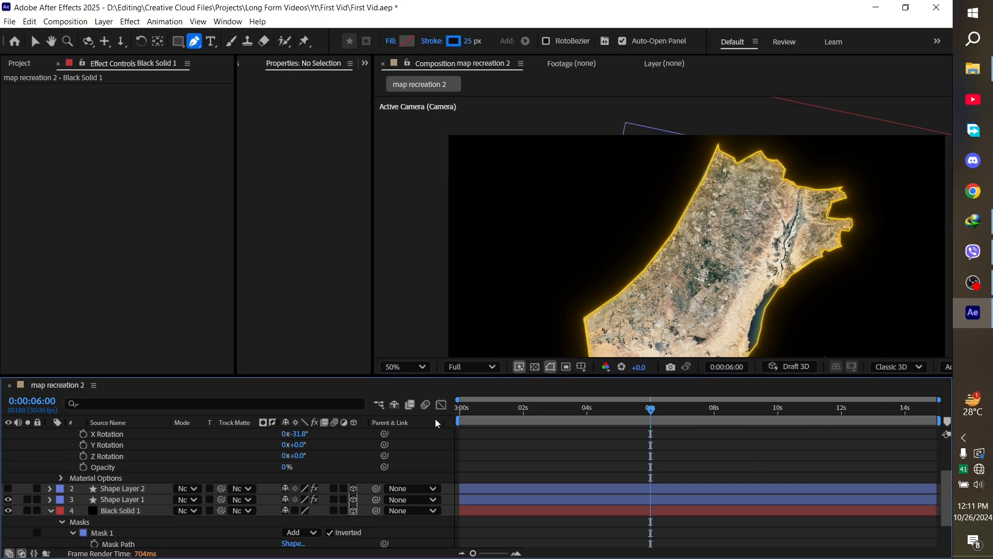
- Try a 25-pixel feather on Black Solid 1's Mask 1 and settle on 15 pixels
click(141, 510)
scroll(269, 524, down, 2)
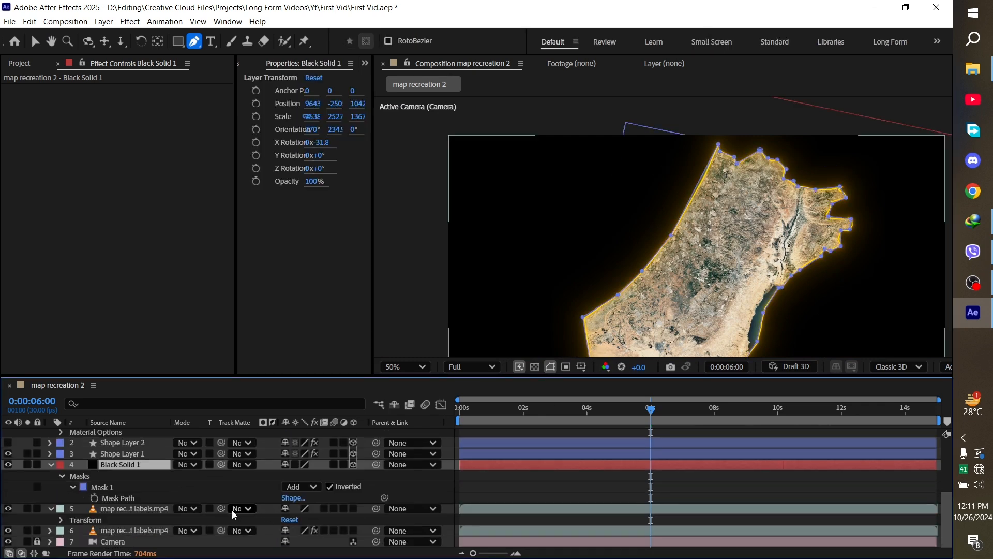
key(f)
click(297, 498)
text(2)
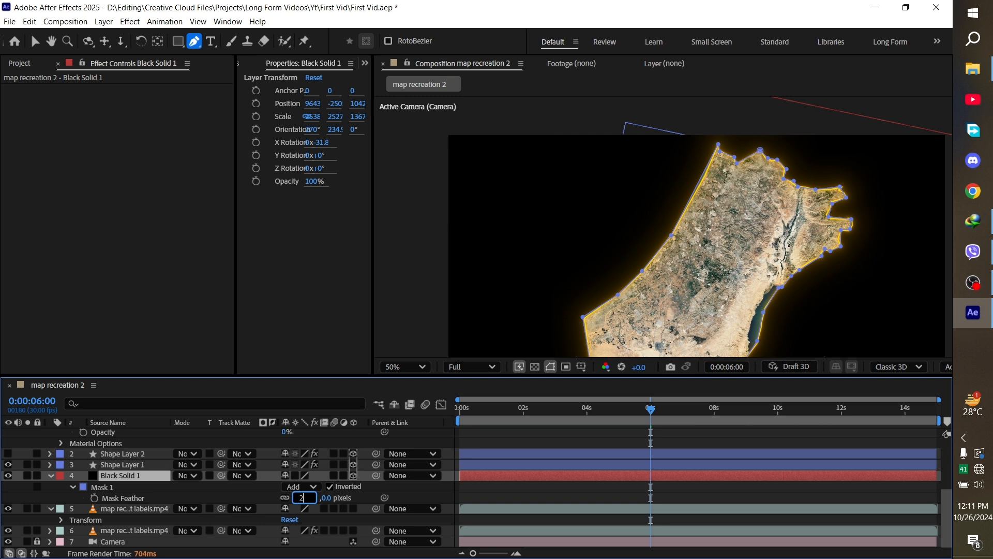
text(5)
key(Return)
click(658, 490)
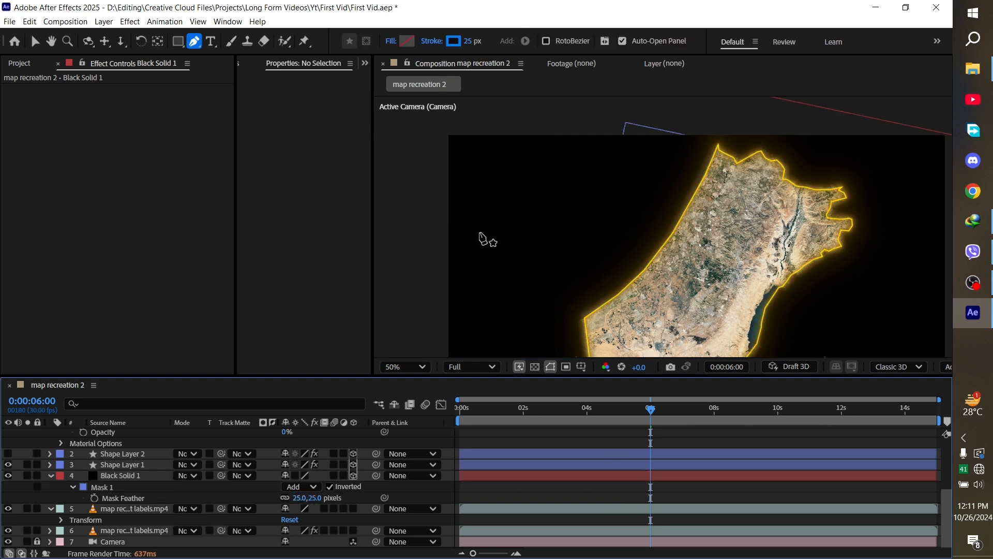
click(302, 497)
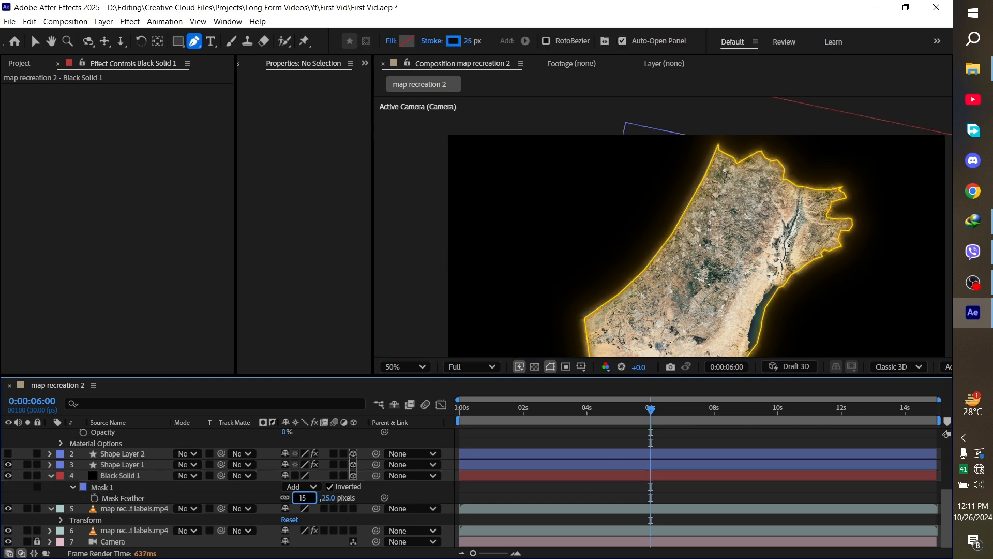
key(Return)
click(778, 499)
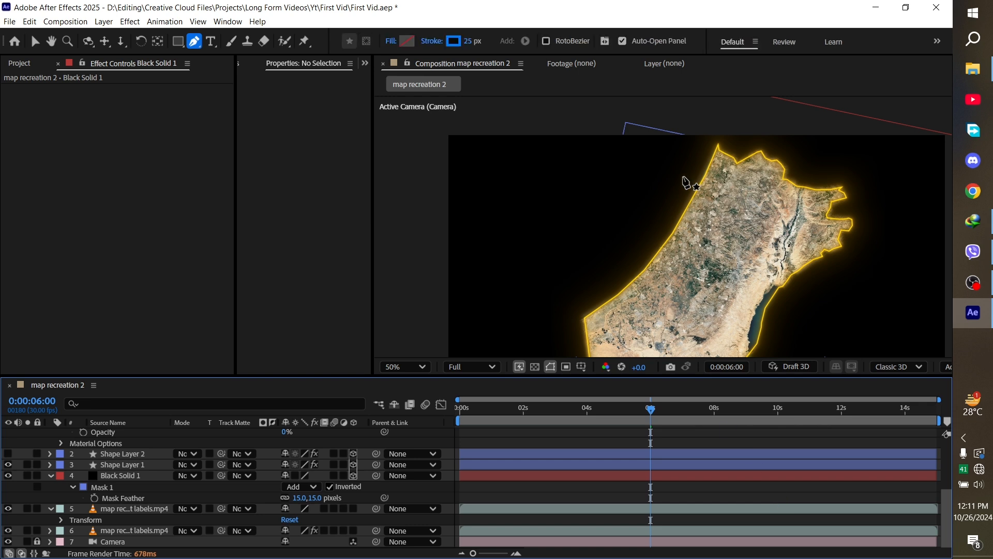
- Show Black Solid 1's Opacity property and move the playhead to 0:00:03:02
click(120, 476)
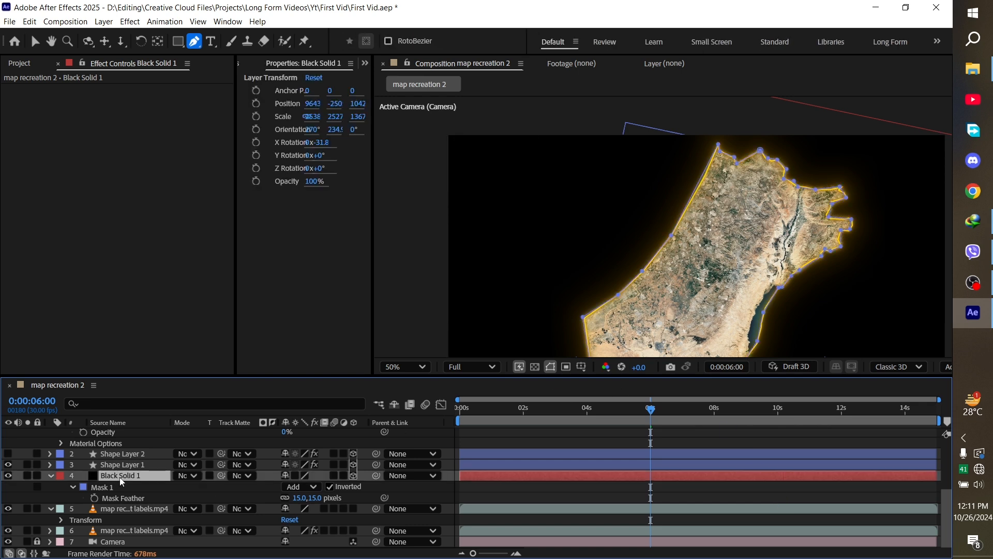
key(t)
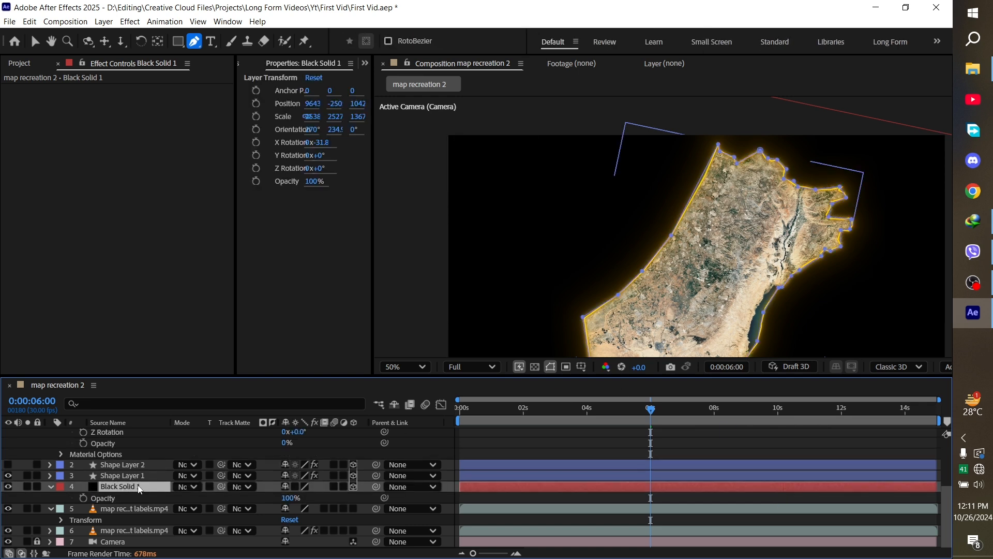
click(556, 411)
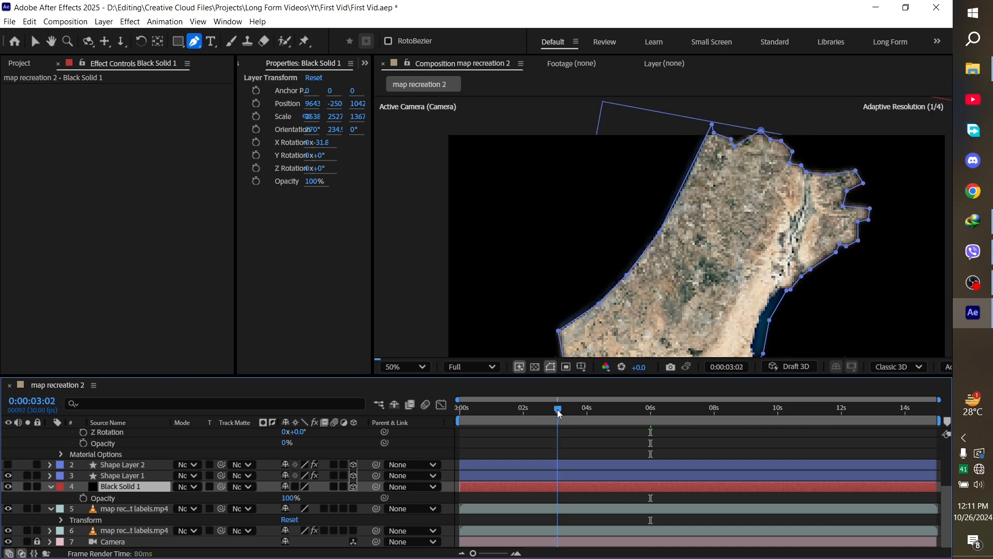
- Keyframe the opacity of Black Solid 1 from 0% at 0:00:03:00 to 35% at 0:00:04:19
click(83, 498)
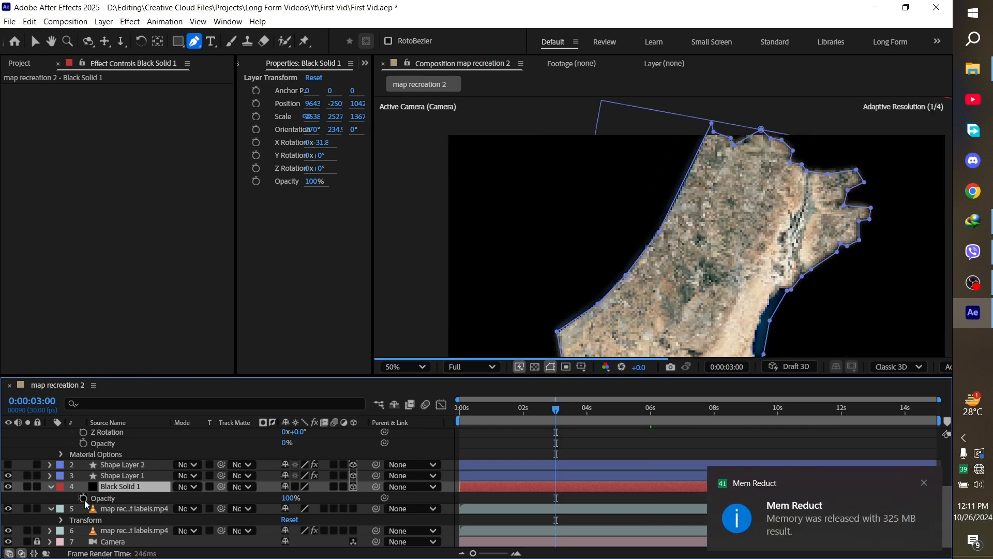
drag(581, 414, 608, 415)
click(18, 497)
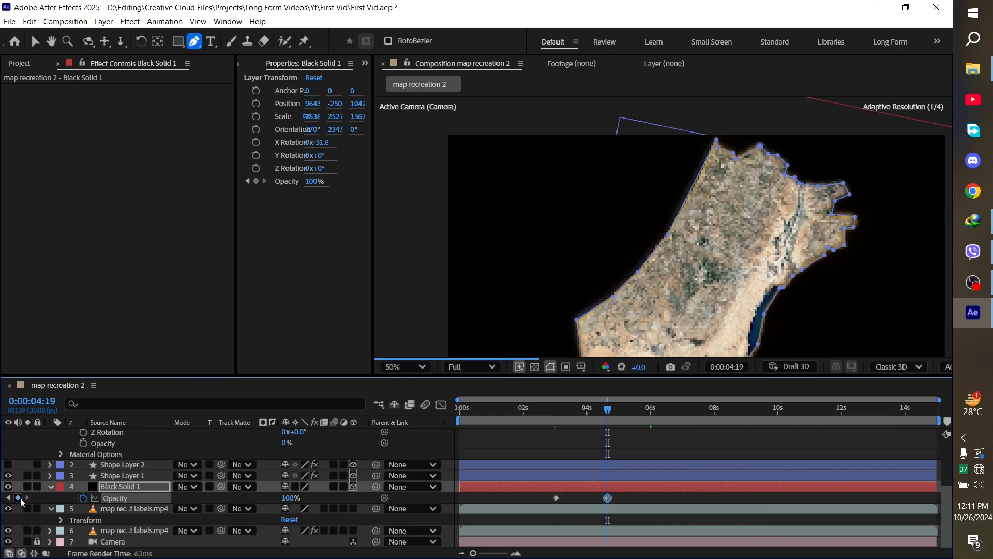
click(8, 498)
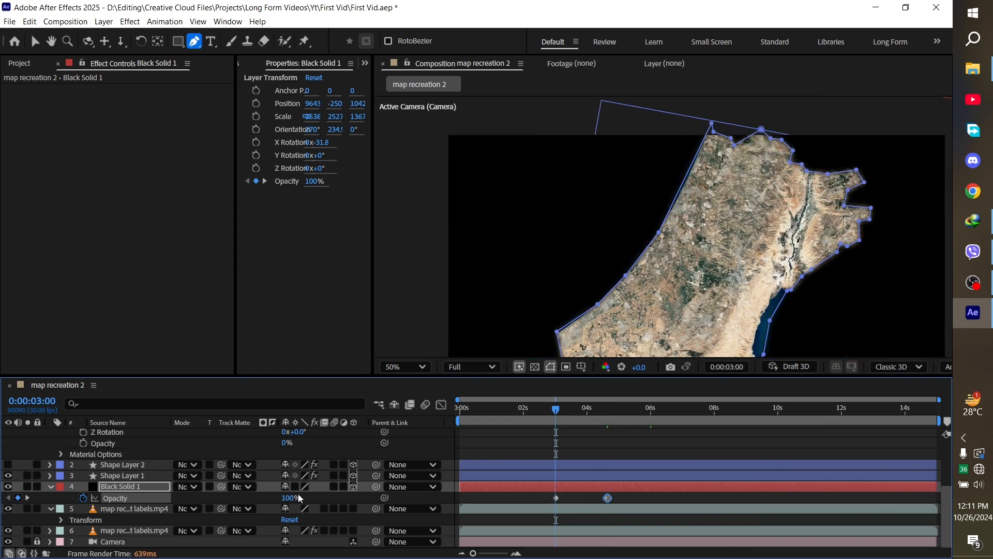
click(27, 497)
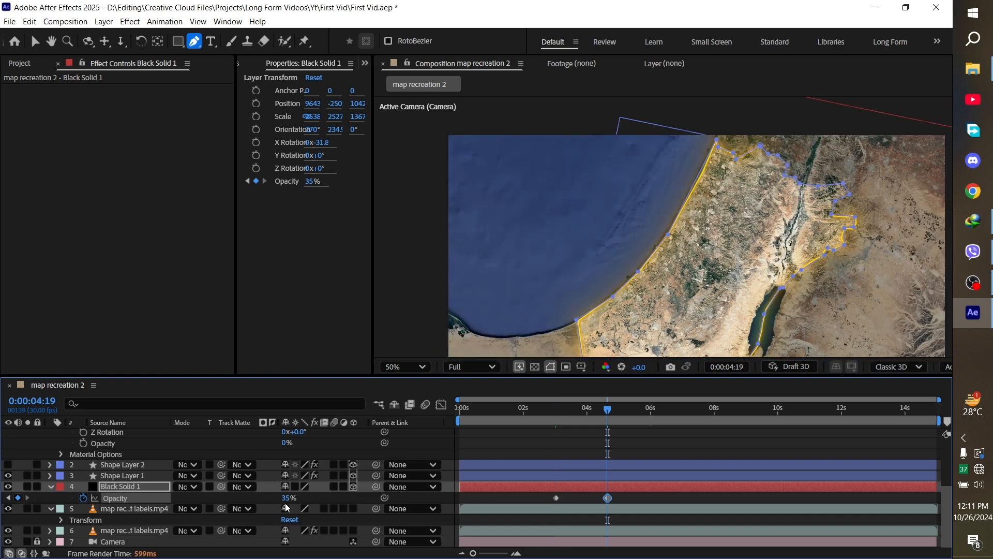
- Set the Black Solid 1 opacity keyframe at 0:00:04:19 to 45% and preview the result
click(288, 502)
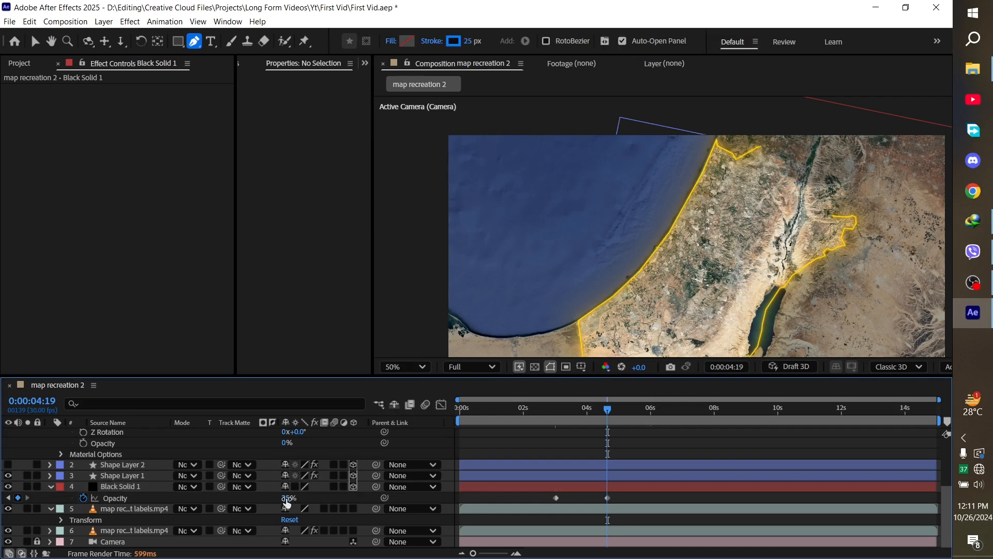
text(45)
key(Return)
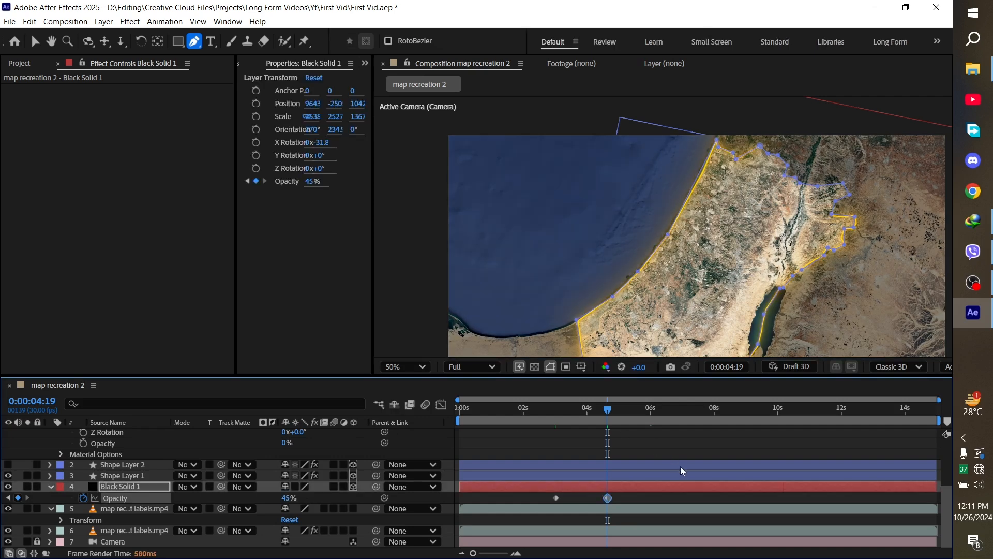
click(663, 487)
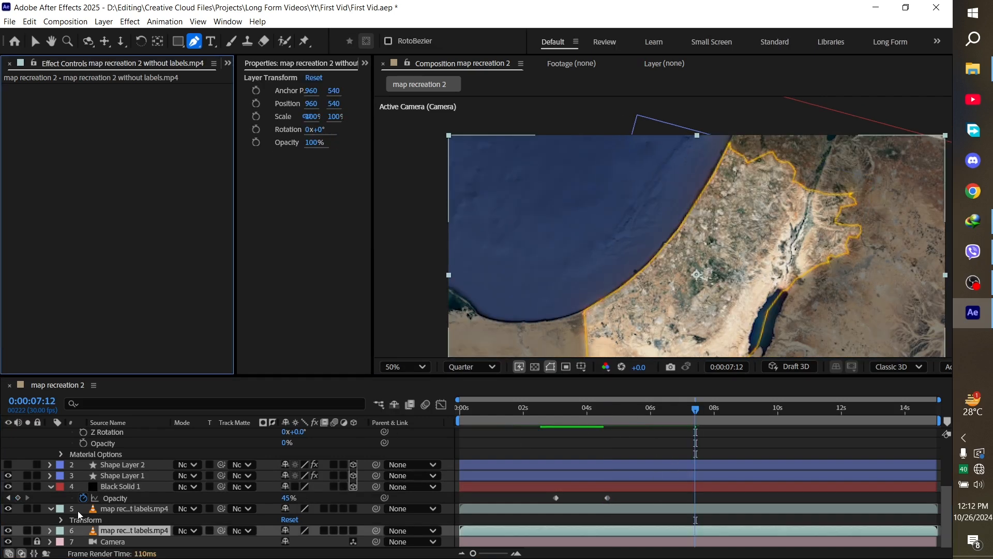
- Set the second opacity keyframe of Black Solid 1, at 0:00:04:19, to 65%
click(8, 498)
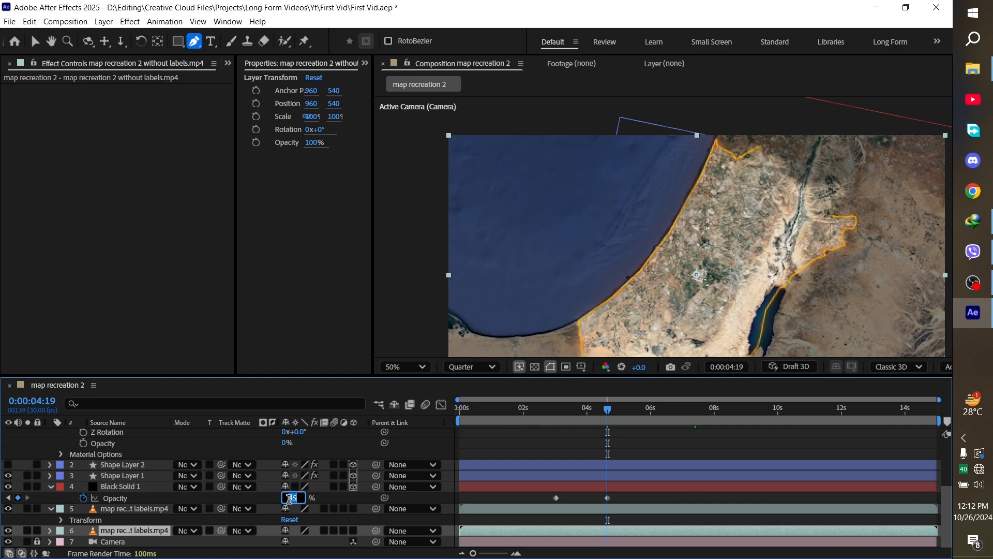
text(65)
key(Return)
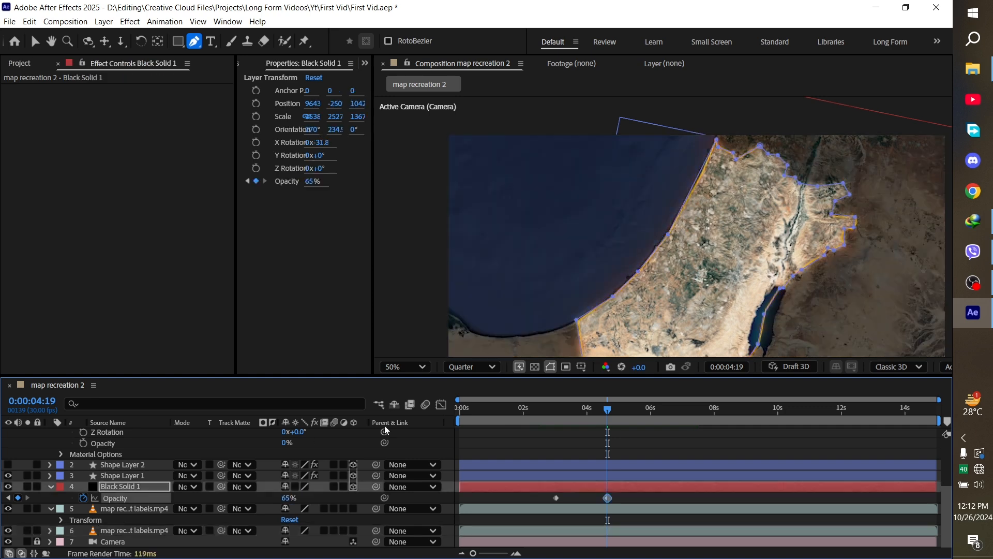
- Apply Easy Ease to both opacity keyframes of Black Solid 1
click(613, 499)
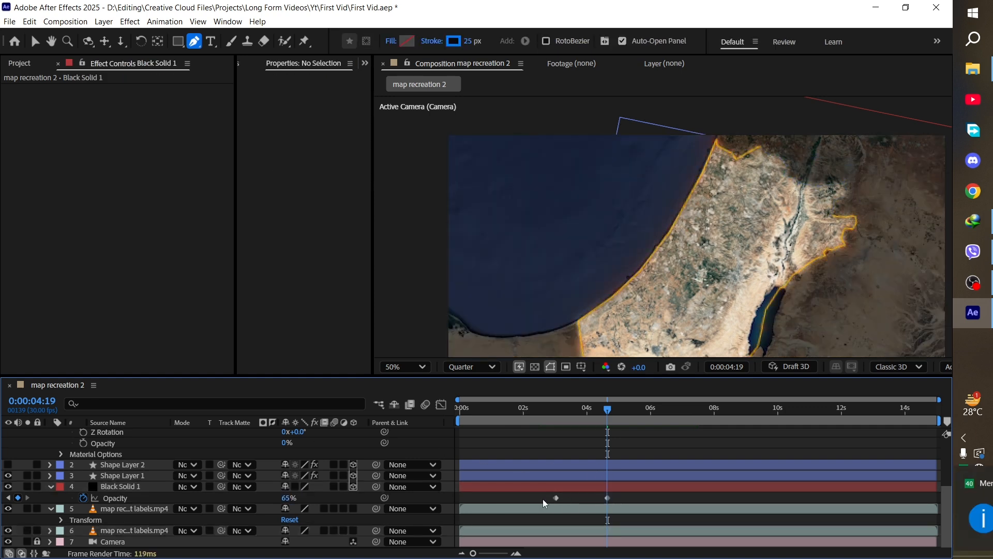
drag(632, 496, 524, 497)
key(F9)
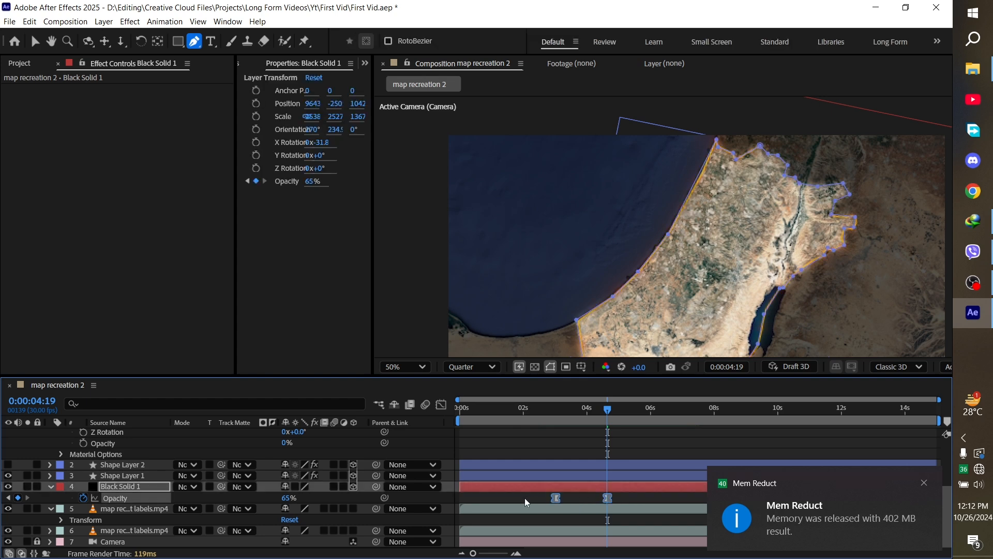
- Preview the map animation from the start of the composition
key(space)
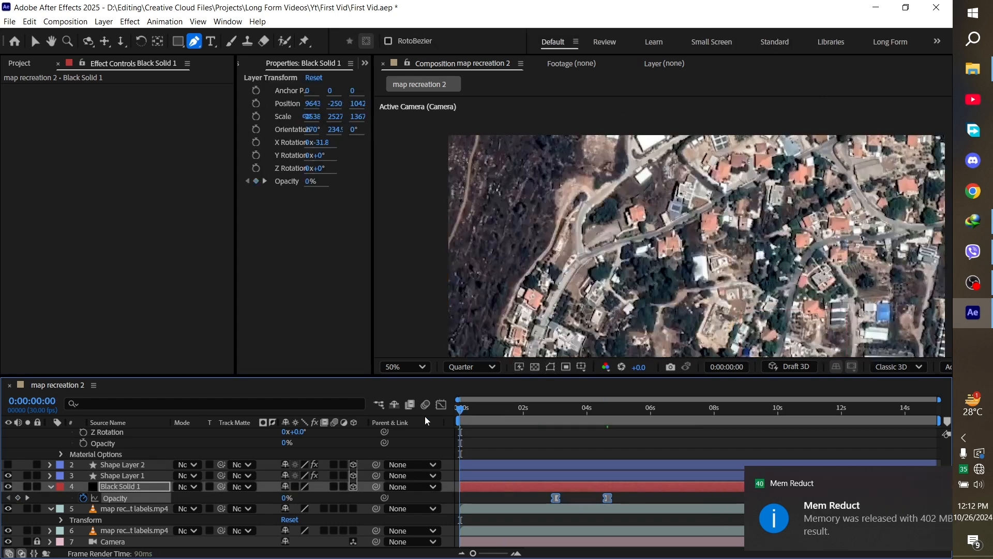
drag(543, 413, 424, 418)
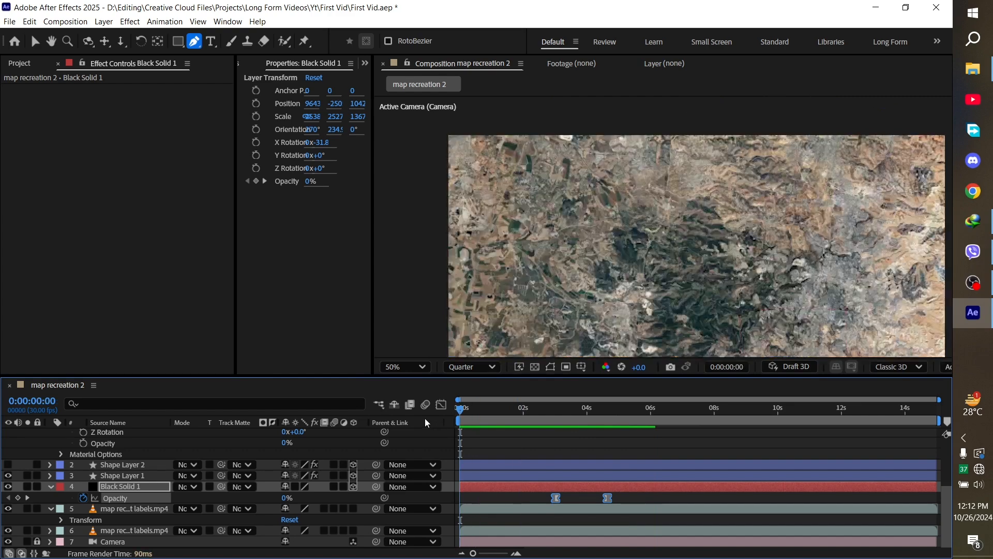
key(space)
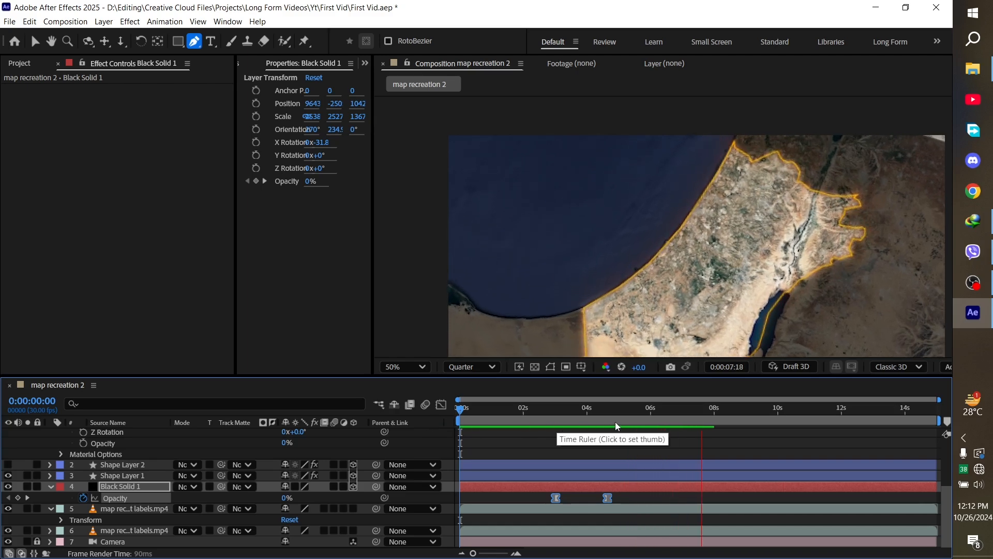
- Place the current time at 0:00:08:00 and make Shape Layer 2 visible
click(717, 424)
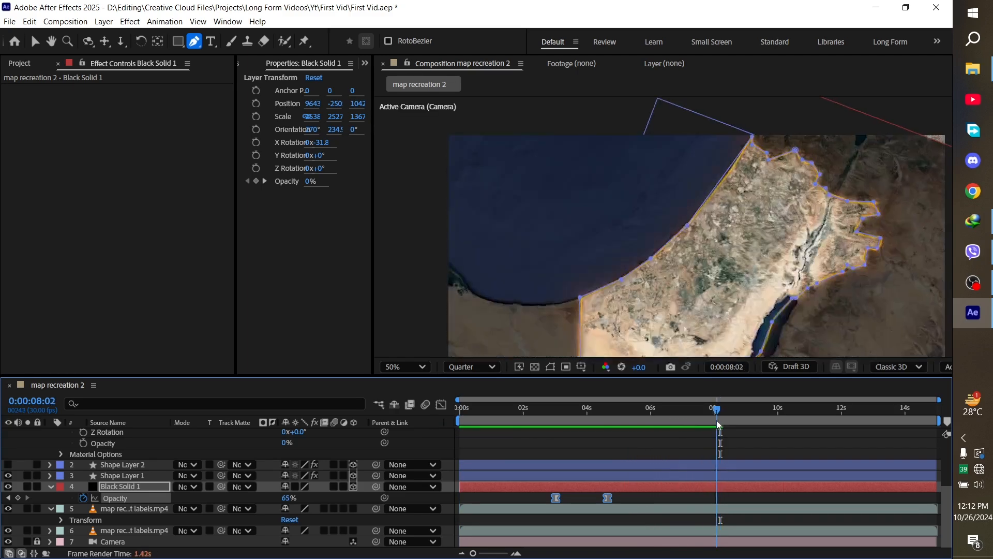
drag(715, 422, 714, 422)
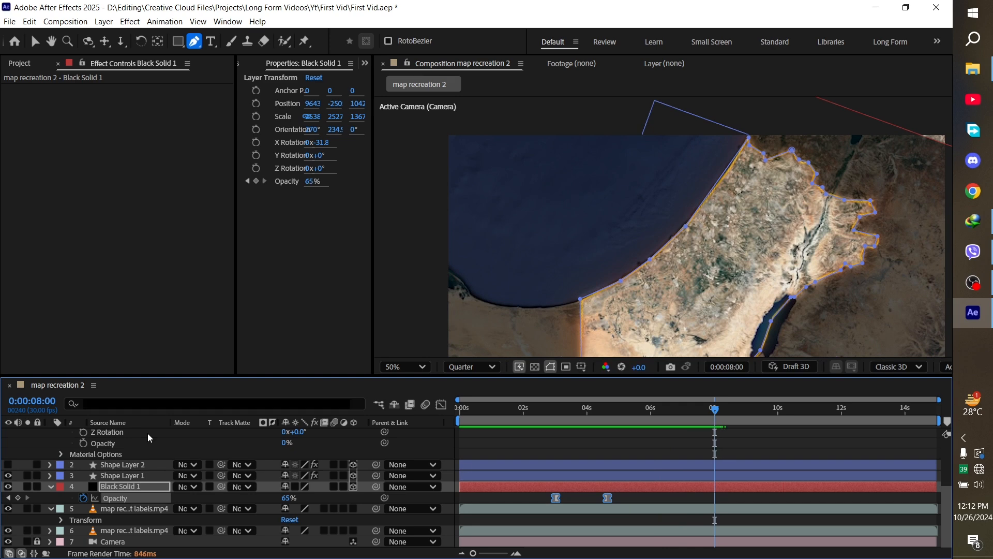
click(27, 476)
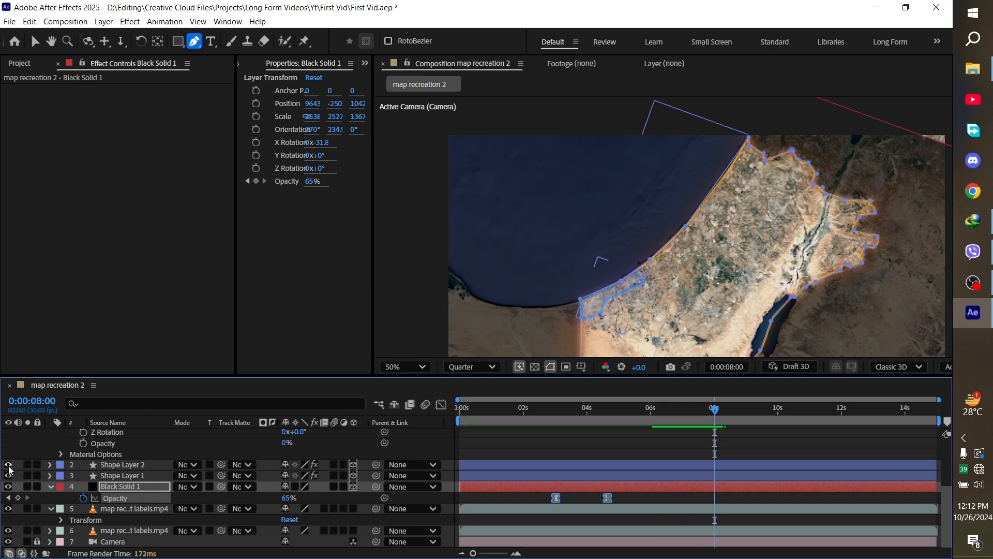
- Copy the End keyframes from Shape Layer 1 onto Shape Layer 2, starting at 0:00:08:00
click(127, 475)
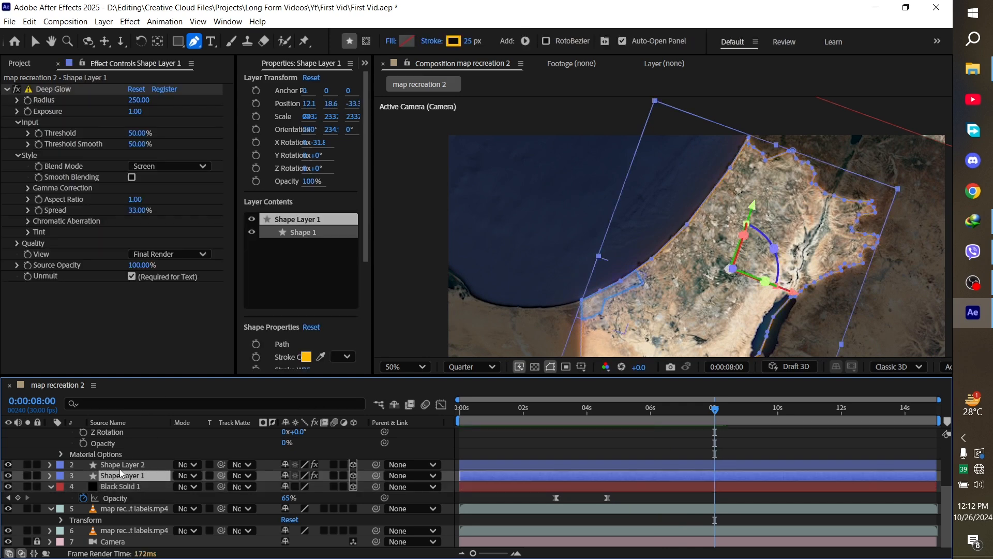
key(u)
key(Return)
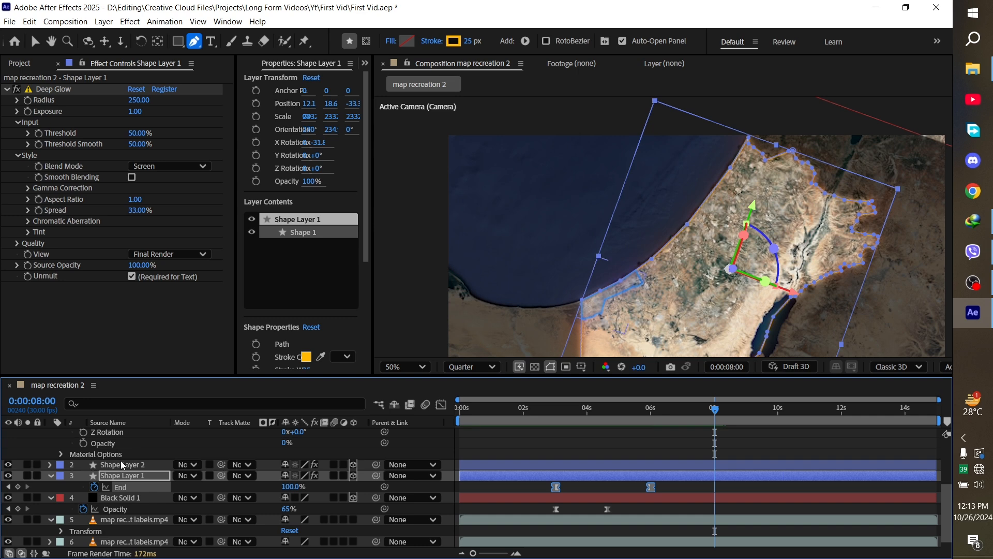
click(120, 460)
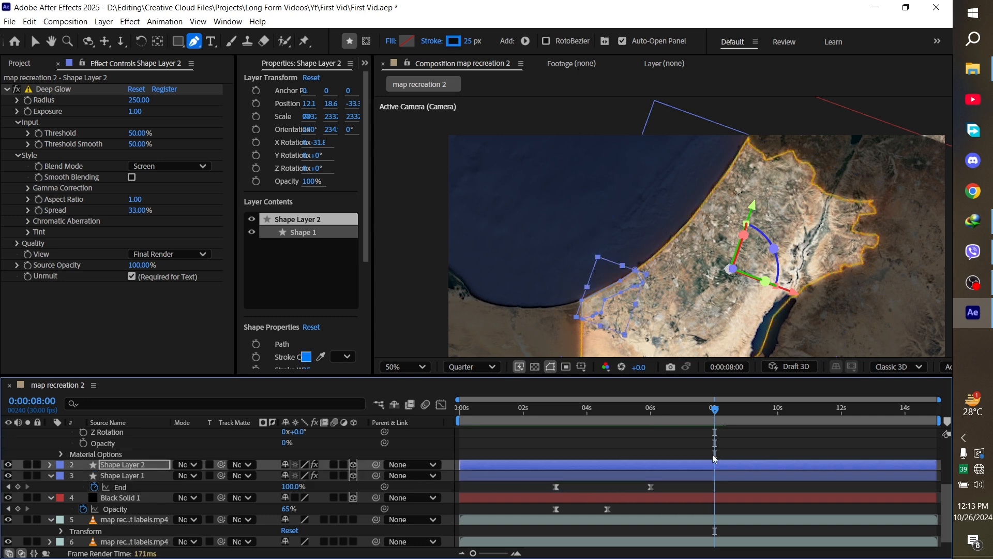
key(ctrl+v)
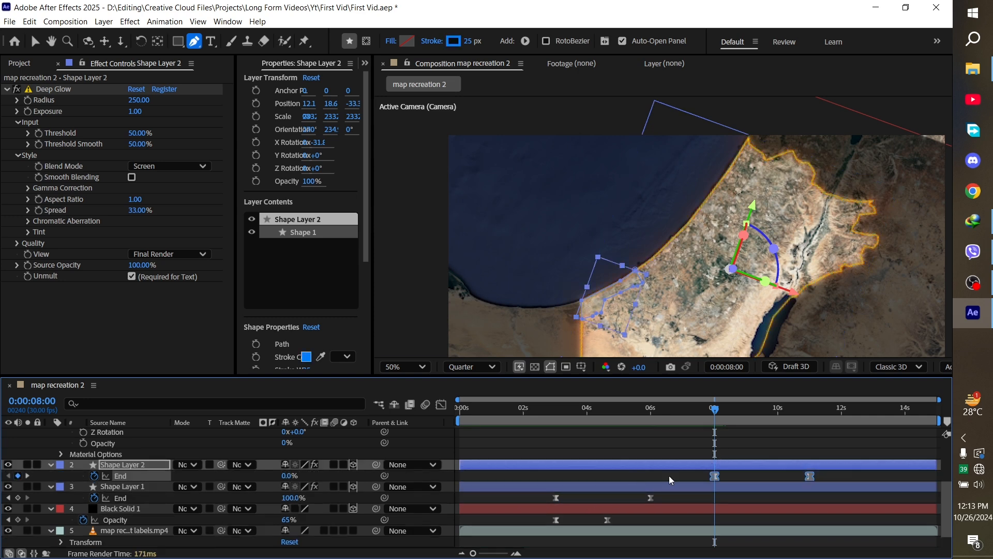
- Preview the border animations with the composition view magnification set to Fit, and save the project
click(859, 407)
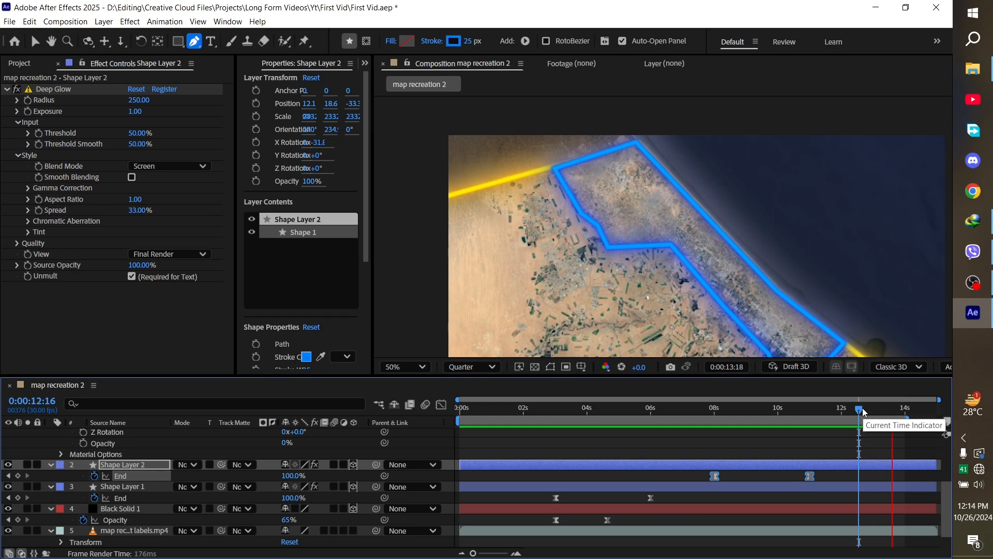
click(420, 368)
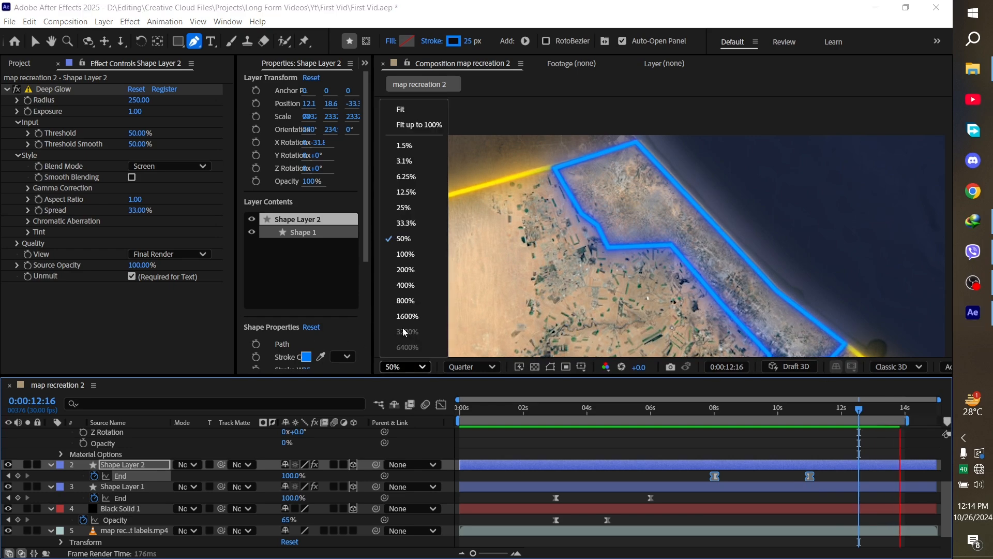
click(407, 111)
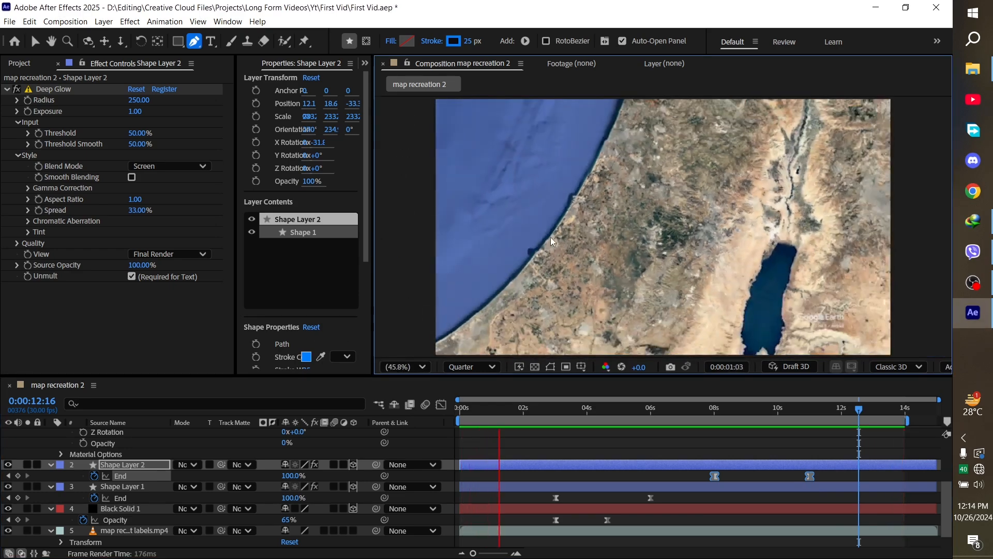
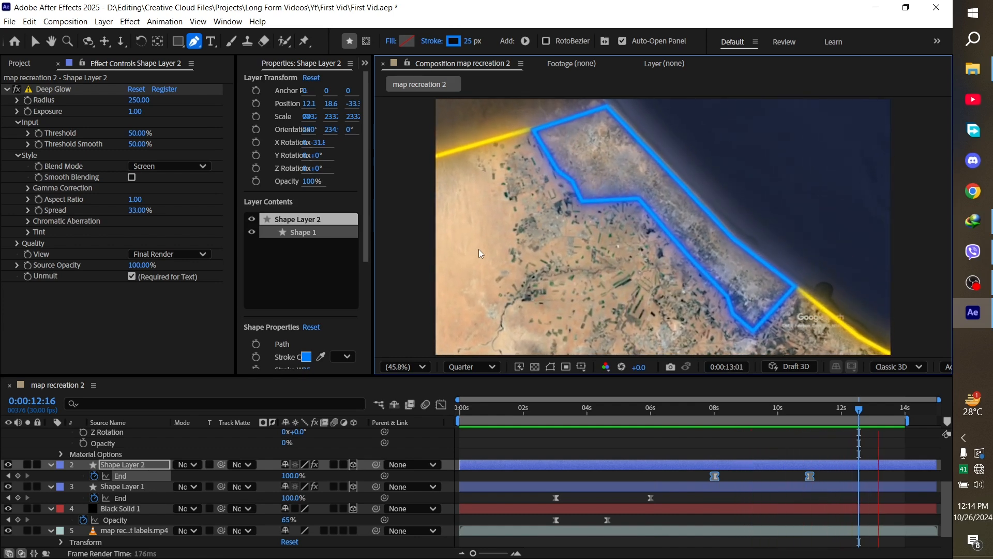
key(ctrl+s)
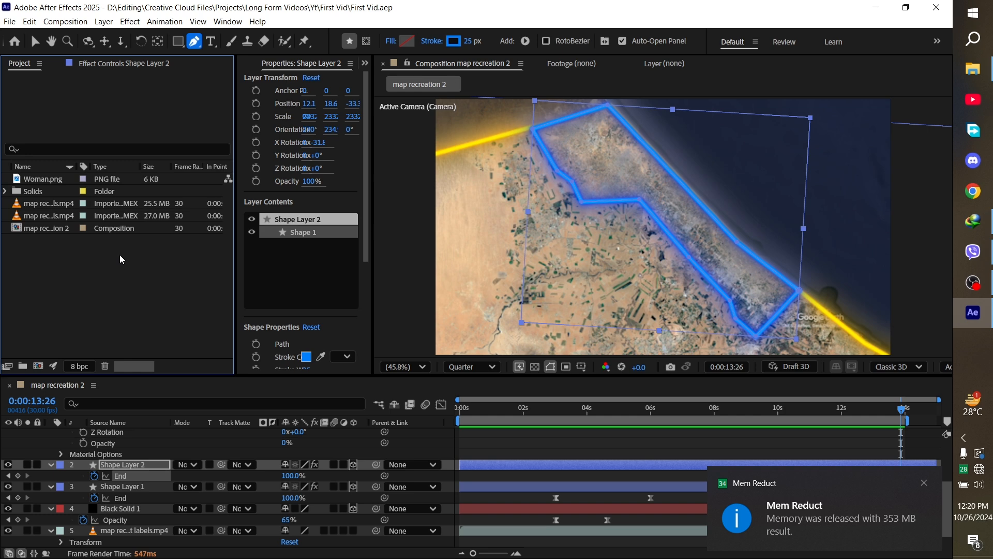
- Add Woman.png to the map recreation 2 composition as the topmost layer, above Track Point 1
click(61, 179)
scroll(111, 448, up, 2)
scroll(110, 448, up, 2)
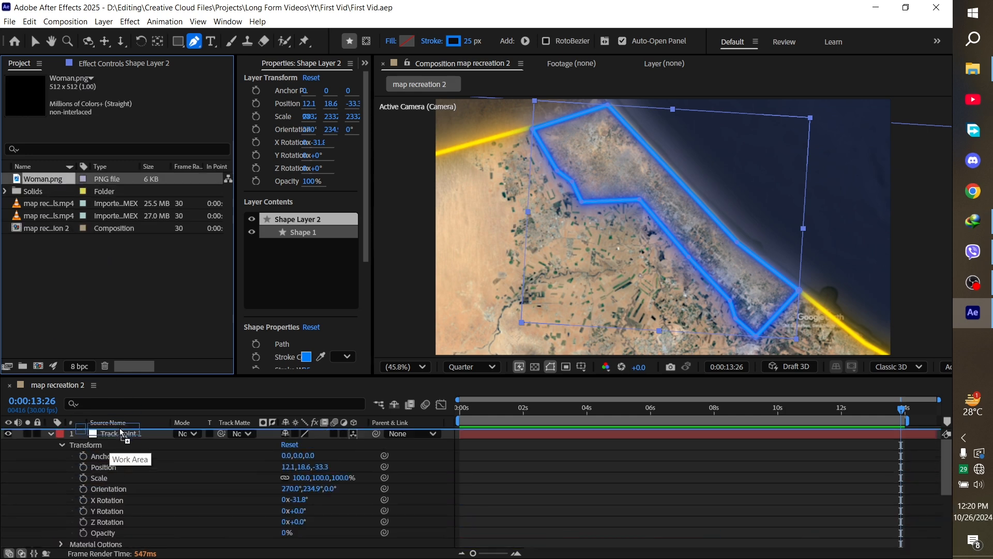
drag(122, 433, 122, 435)
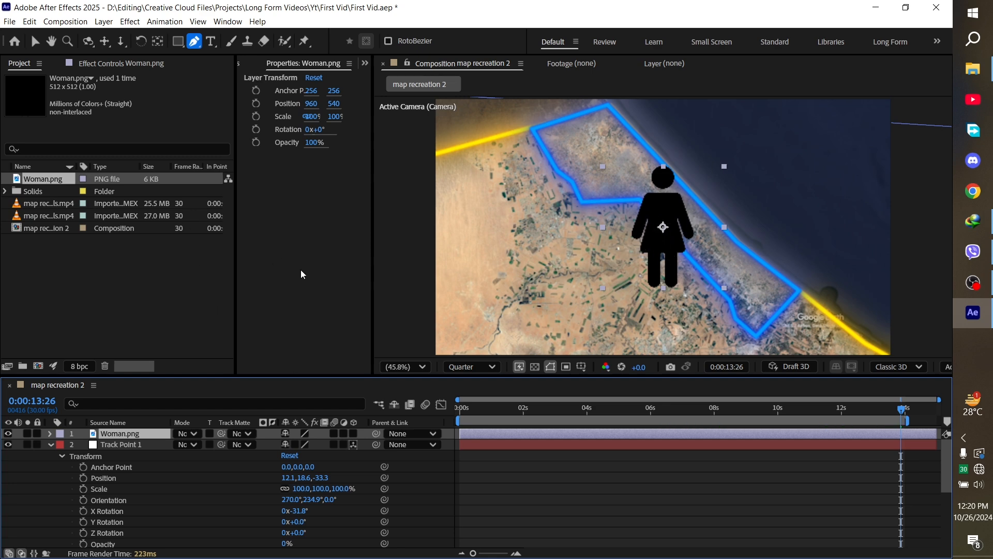
- Pre-compose the Woman.png layer as Woman.png Comp 1, moving all attributes into the new composition
right_click(161, 434)
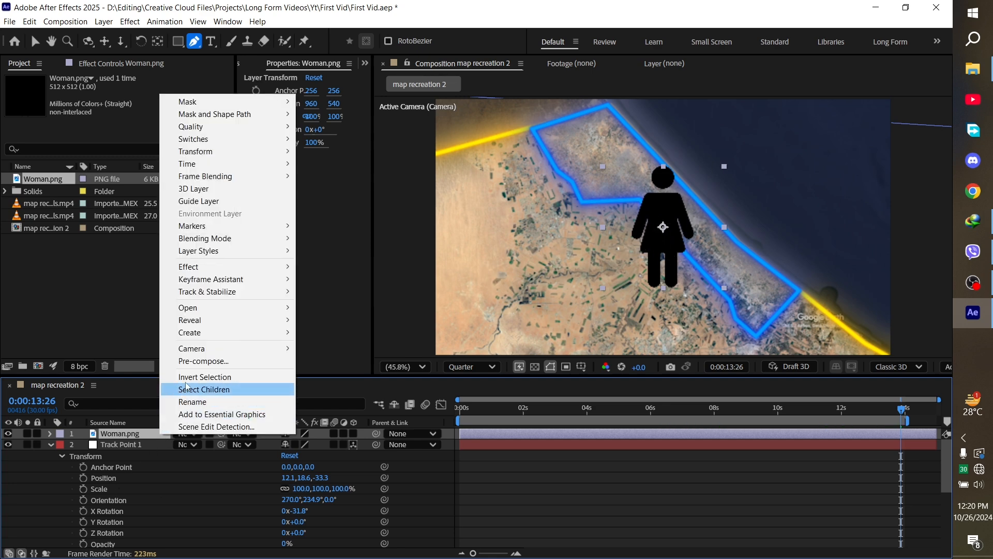
click(198, 362)
click(432, 293)
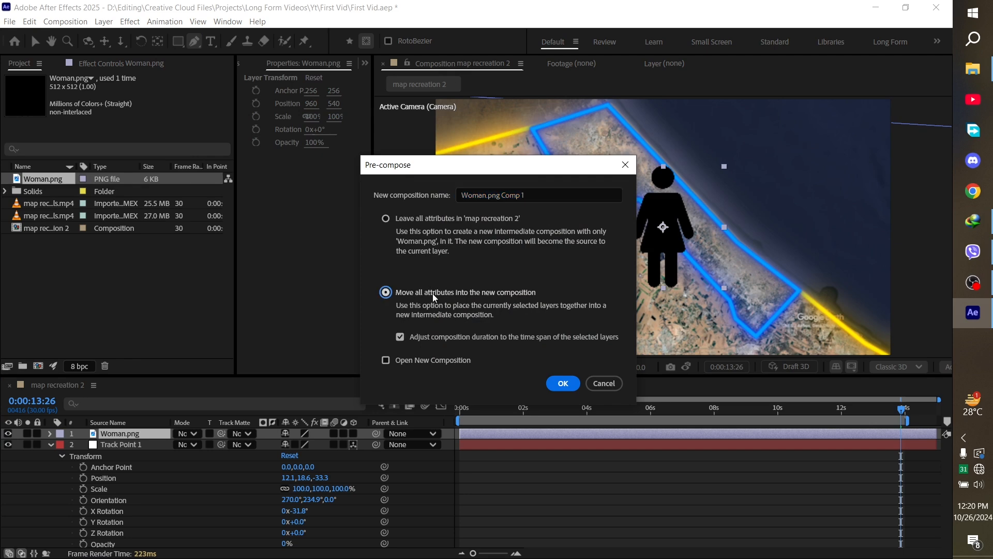
click(563, 383)
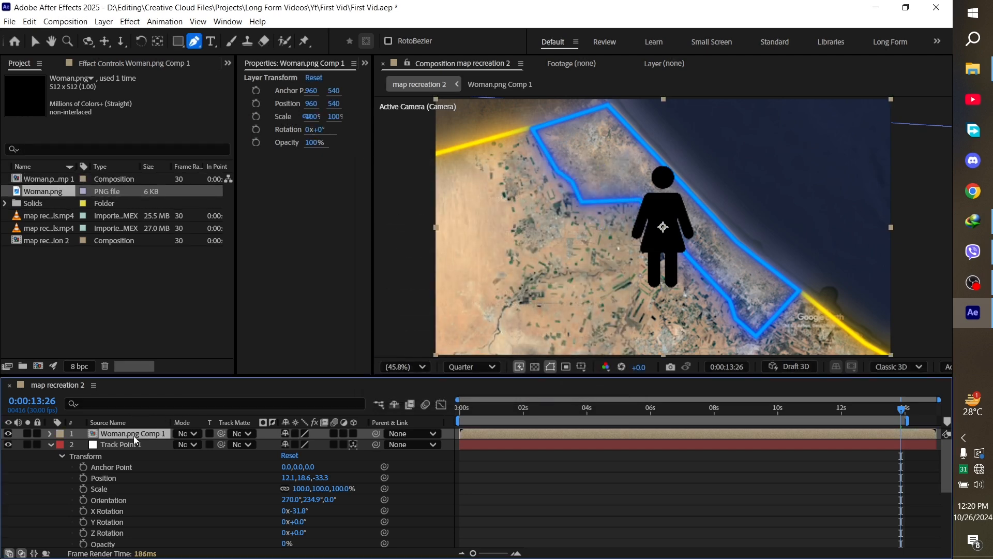
- Open Woman.png Comp 1 and apply the Fill effect to its Woman.png layer
double_click(133, 434)
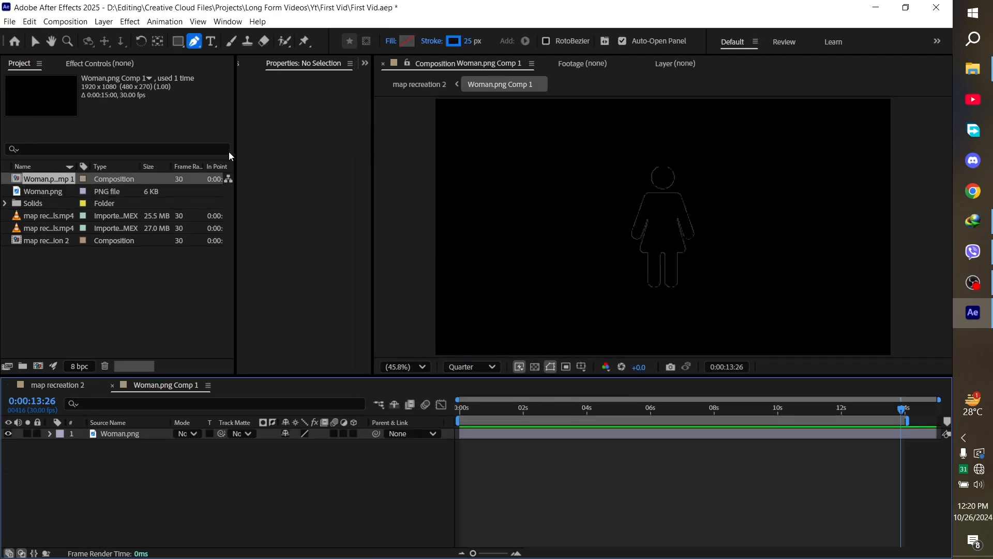
key(ctrl+7)
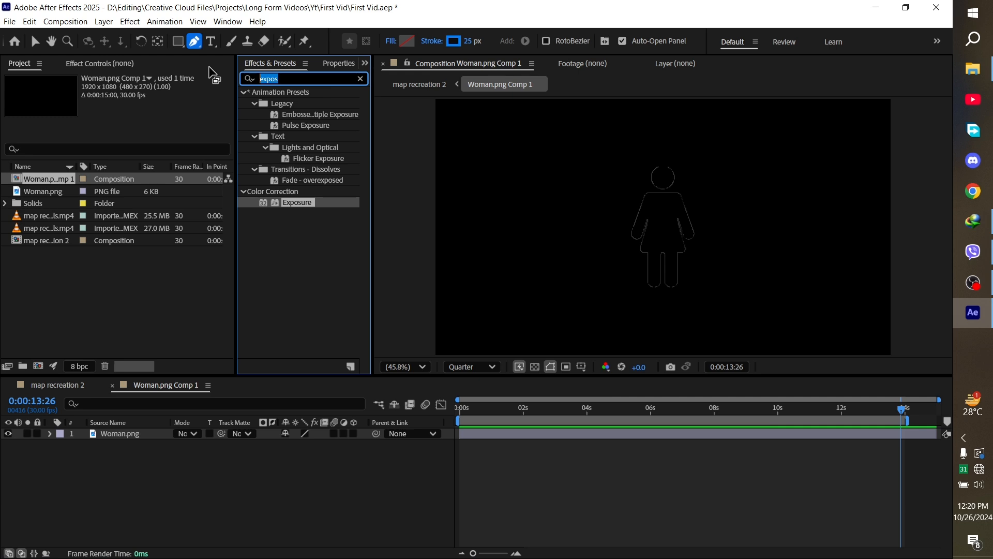
text(fill)
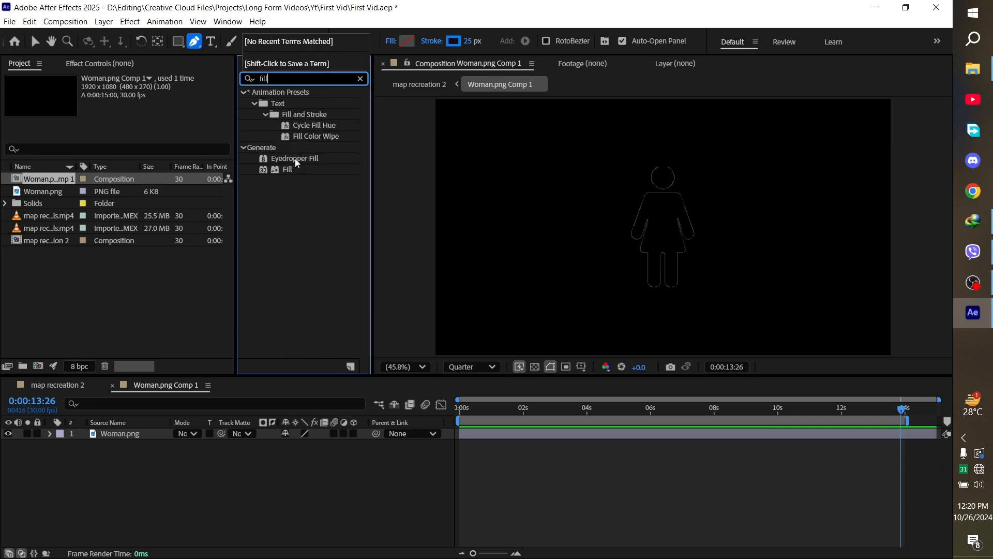
drag(288, 169, 113, 434)
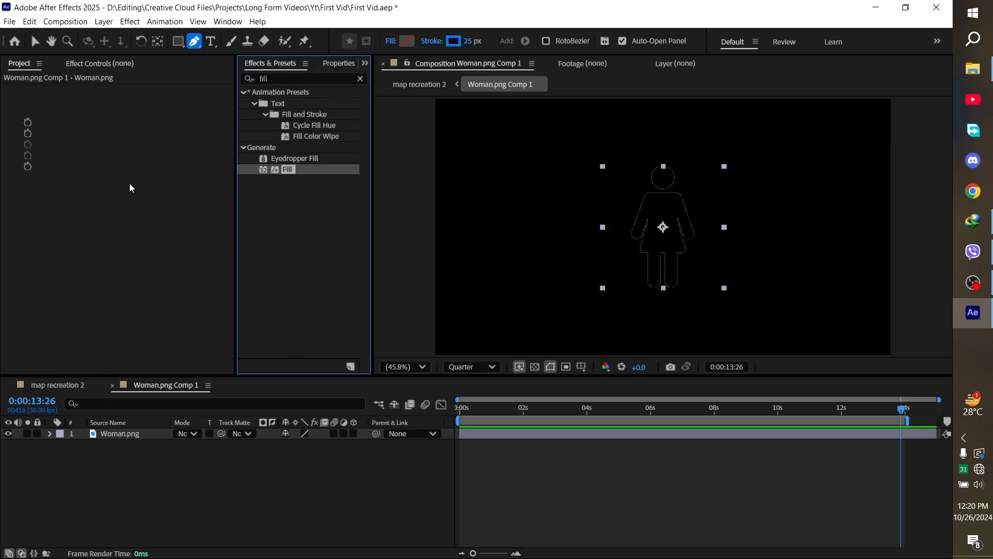
- Set the Fill colour of the Woman.png layer to white, FFFFFF
click(135, 121)
drag(522, 440, 466, 391)
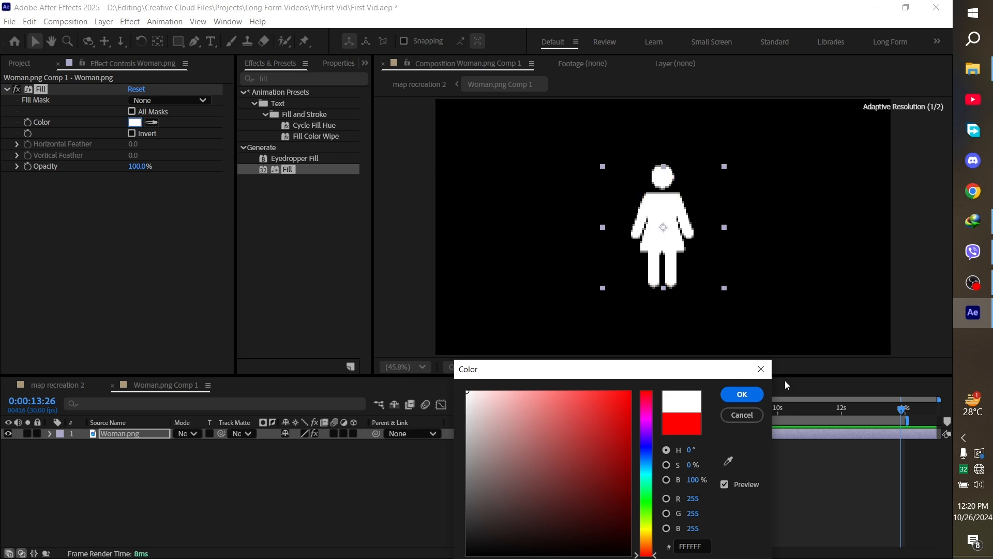
click(743, 396)
- Draw a rectangular mask around the woman icon and raise its lower edge to crop off the lower legs
scroll(658, 243, up, 2)
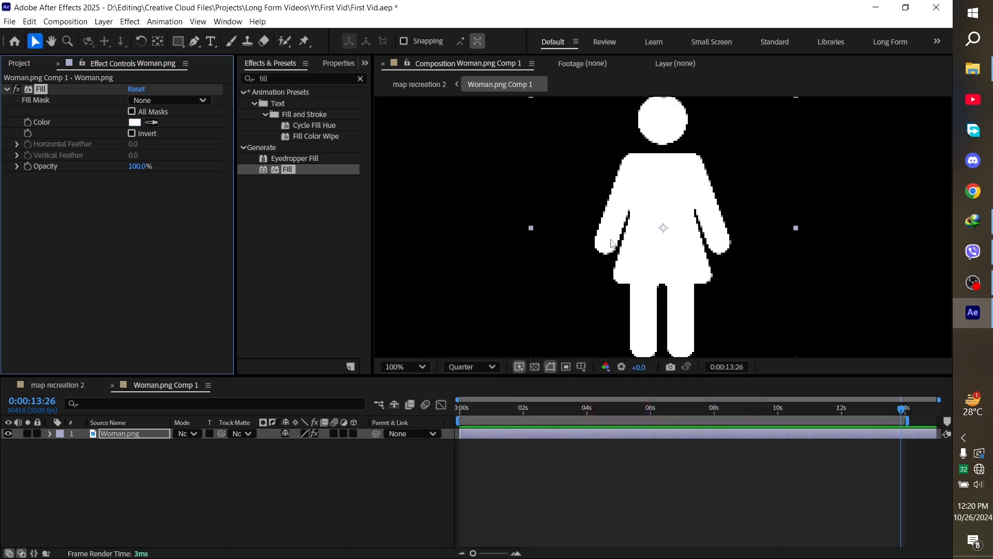
click(177, 41)
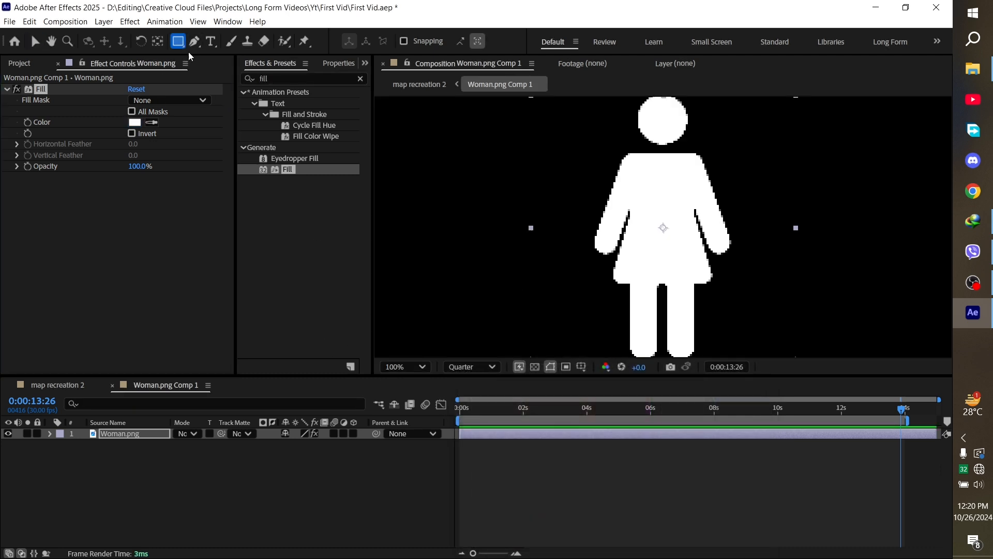
drag(550, 317, 785, 69)
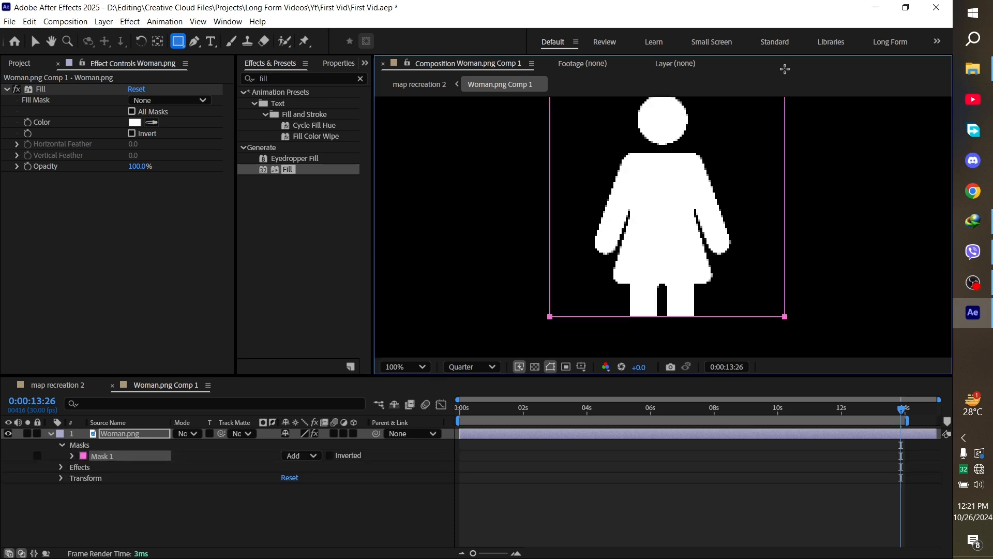
key(v)
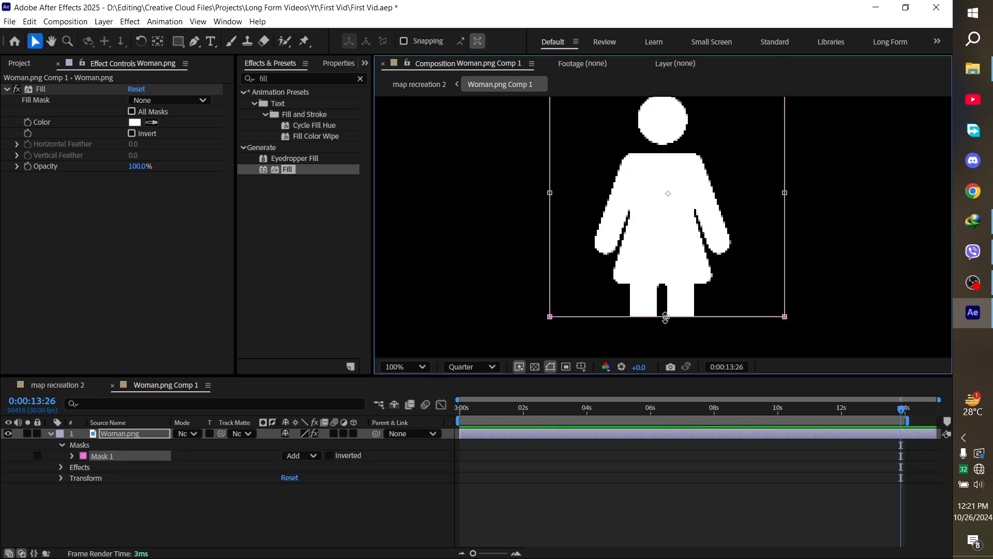
drag(666, 317, 666, 300)
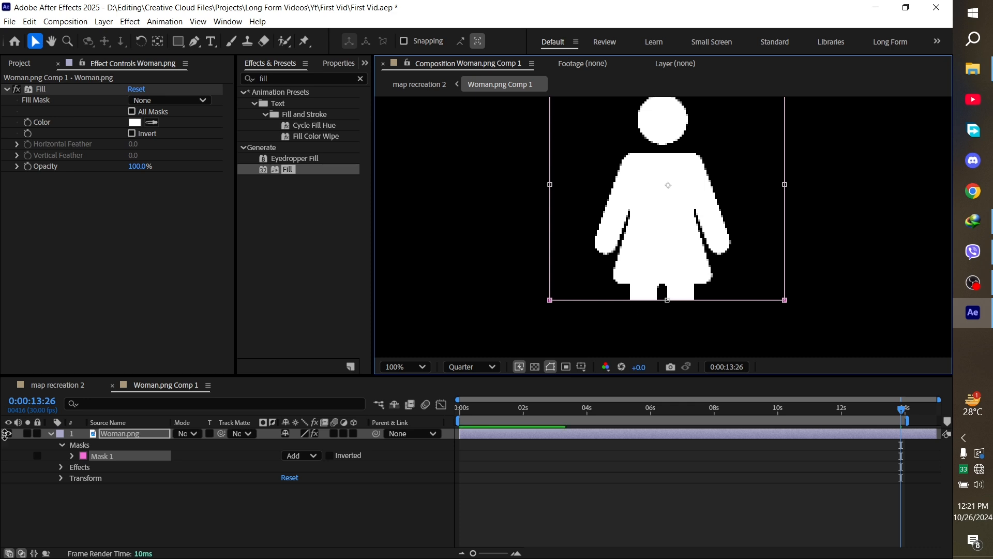
- In the map recreation 2 composition, apply the Deep Glow effect to Woman.png Comp 1 and enable its Unmult option
click(66, 386)
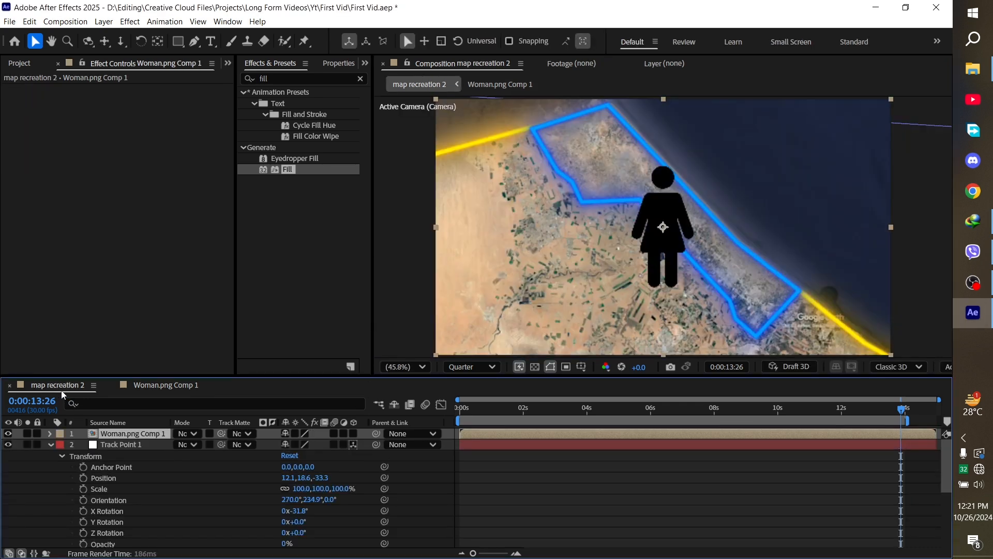
click(303, 78)
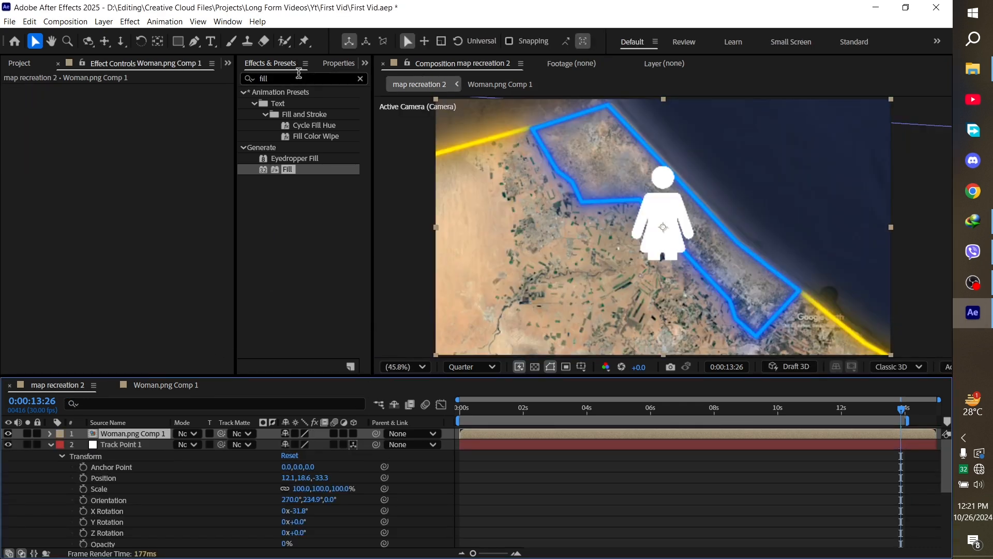
text(shad)
key(BackSpace)
key(BackSpace)
key(BackSpace)
key(BackSpace)
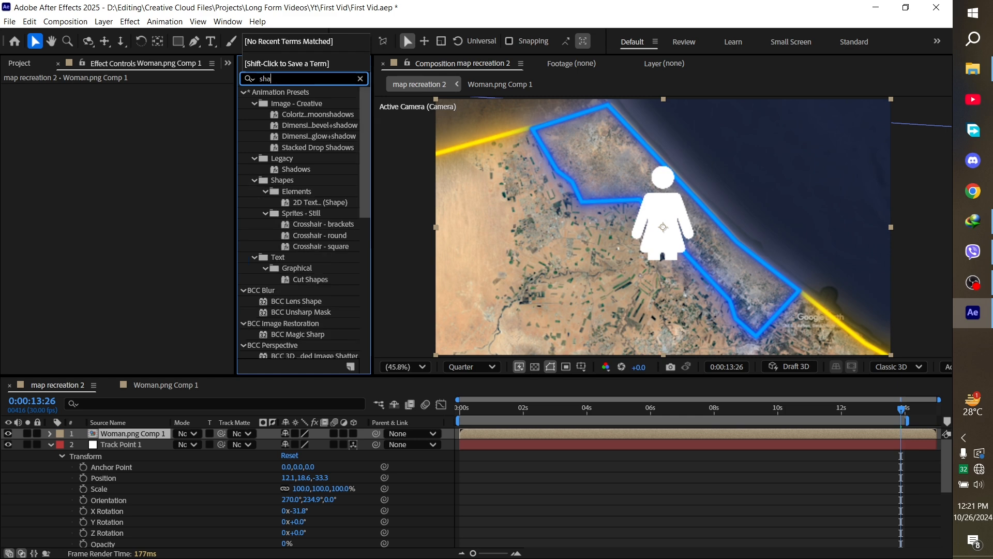
text(deep)
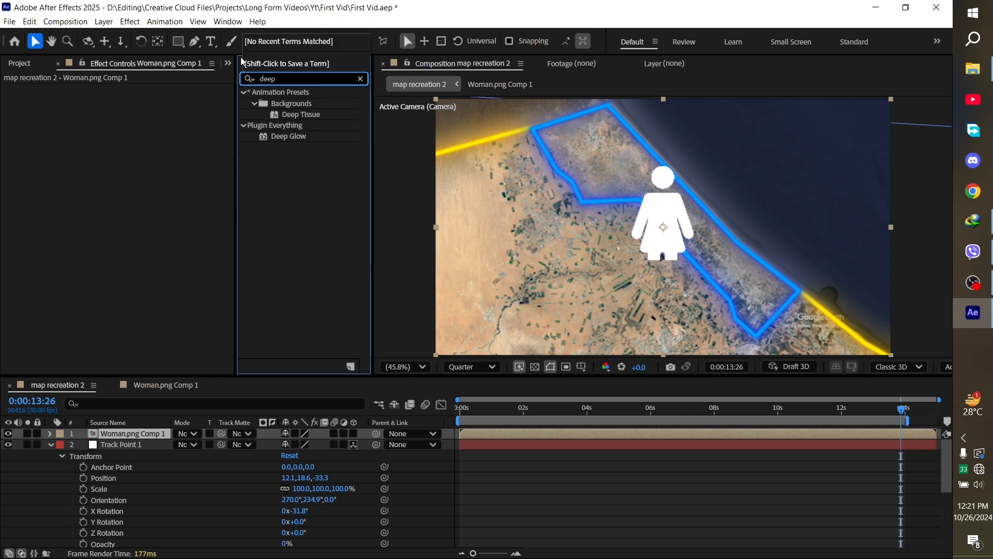
drag(288, 137, 141, 150)
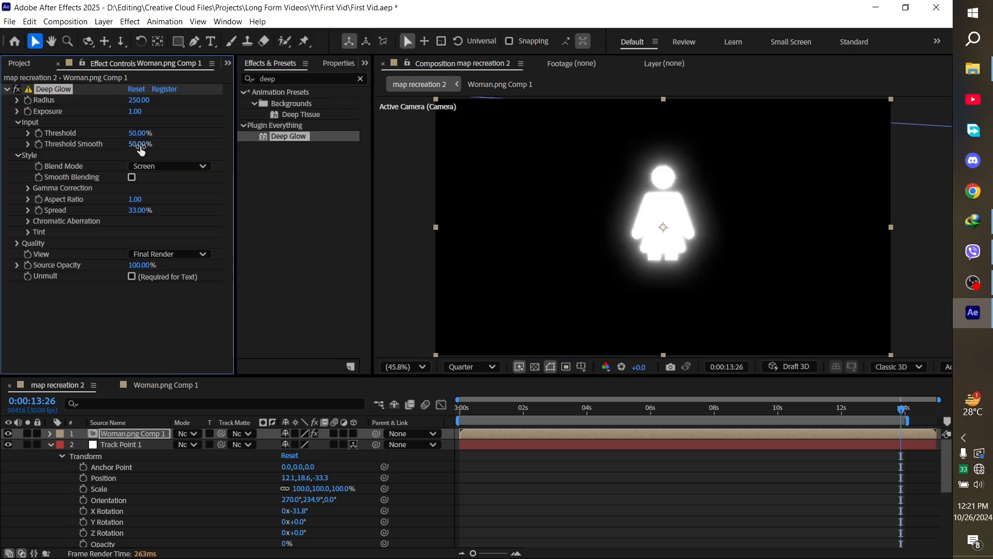
click(130, 279)
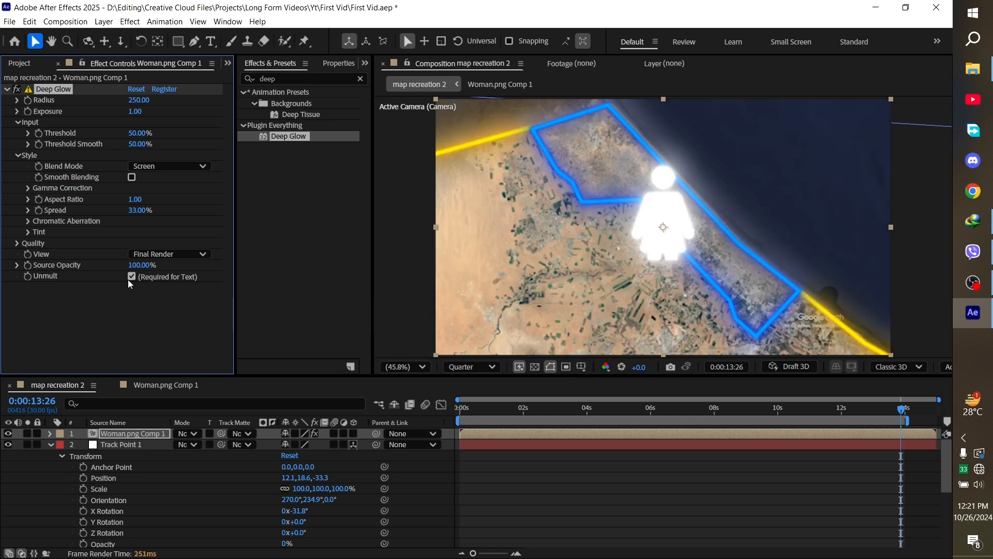
- Move the woman icon out over the sea beside the outlined region and set the preview resolution to Full
click(110, 435)
drag(649, 238, 744, 180)
click(471, 366)
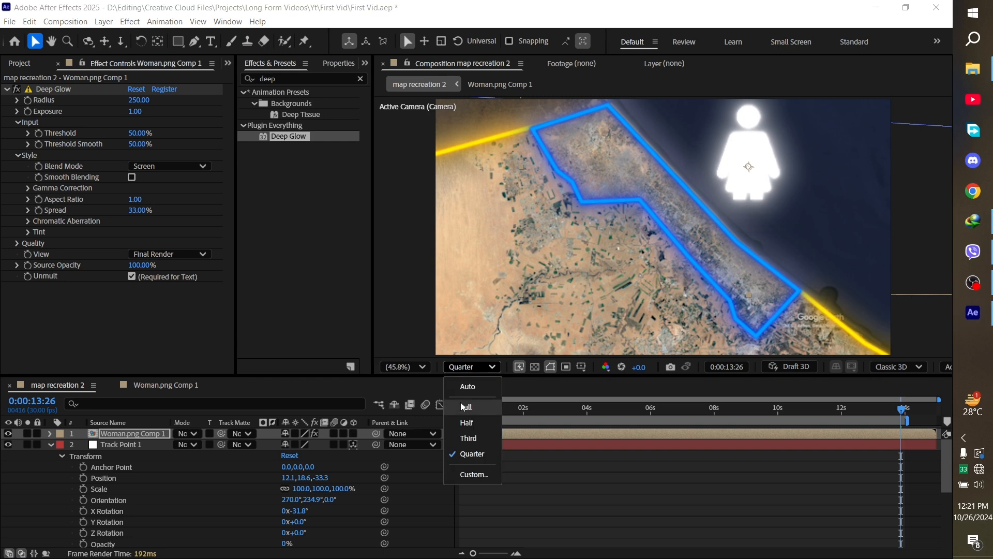
click(465, 407)
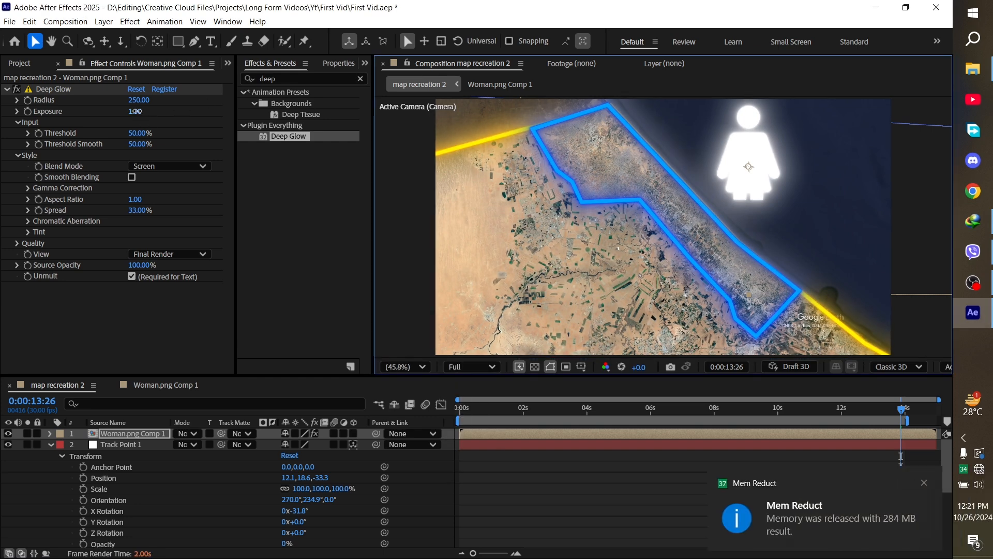
- Set the Deep Glow exposure on Woman.png Comp 1 to 0.35 and save the project
click(137, 110)
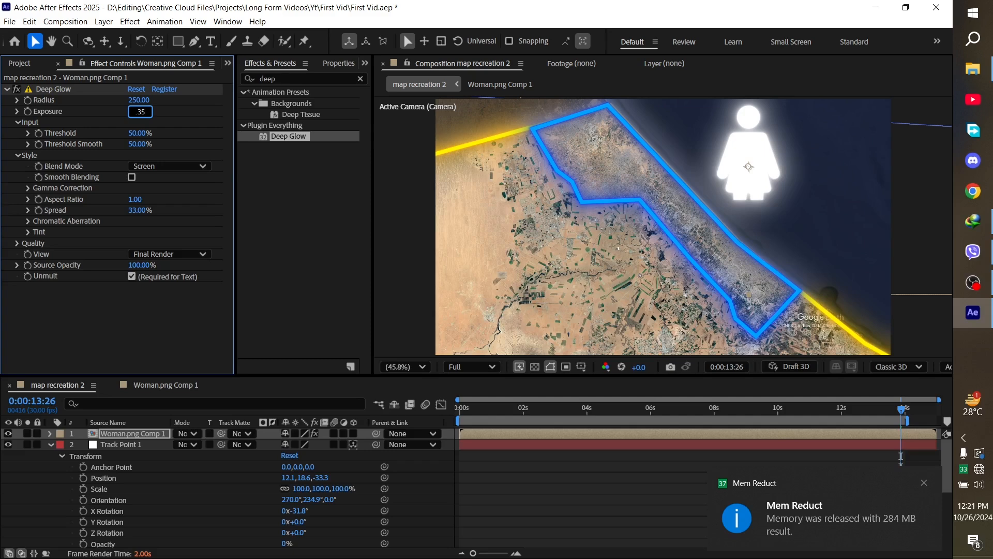
text(.35)
key(Return)
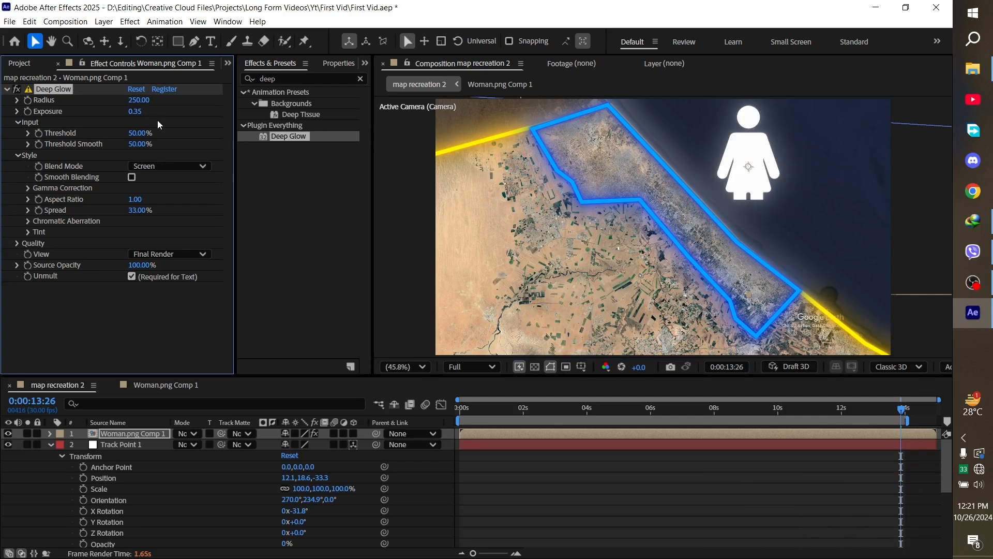
key(ctrl+s)
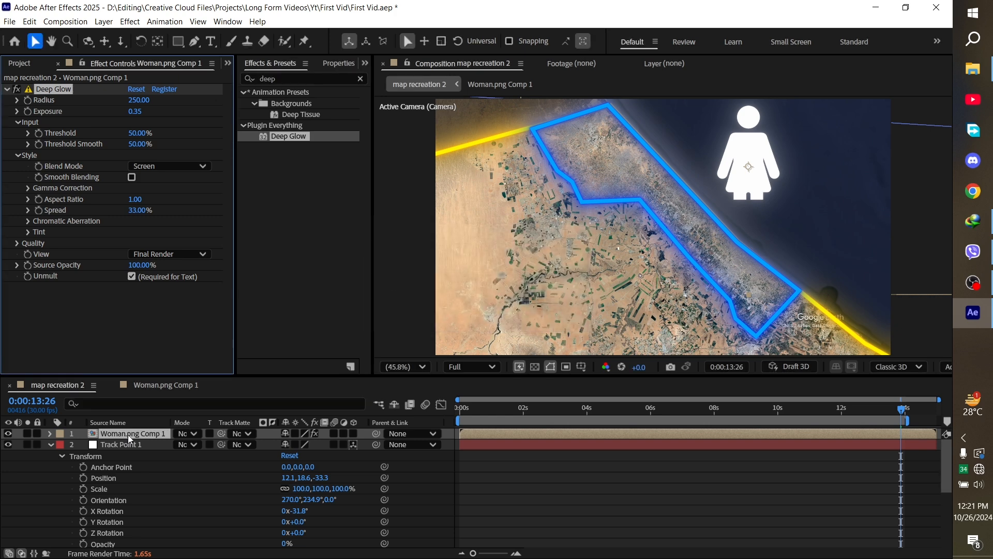
- Try rotating Woman.png Comp 1 by 41°, and undo back to the icon's placement at the centre of the map
key(r)
drag(296, 444, 327, 445)
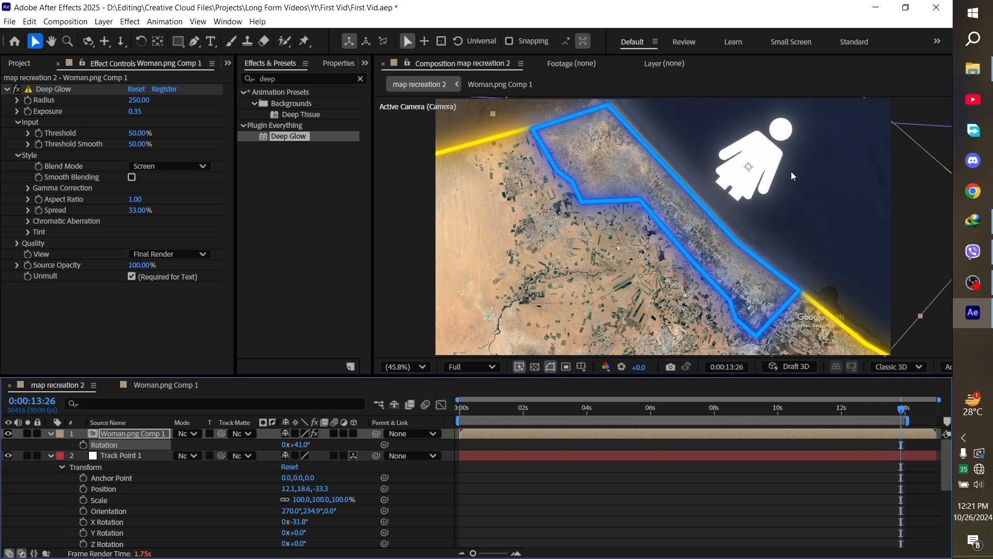
key(ctrl+z)
key(ctrl+z)
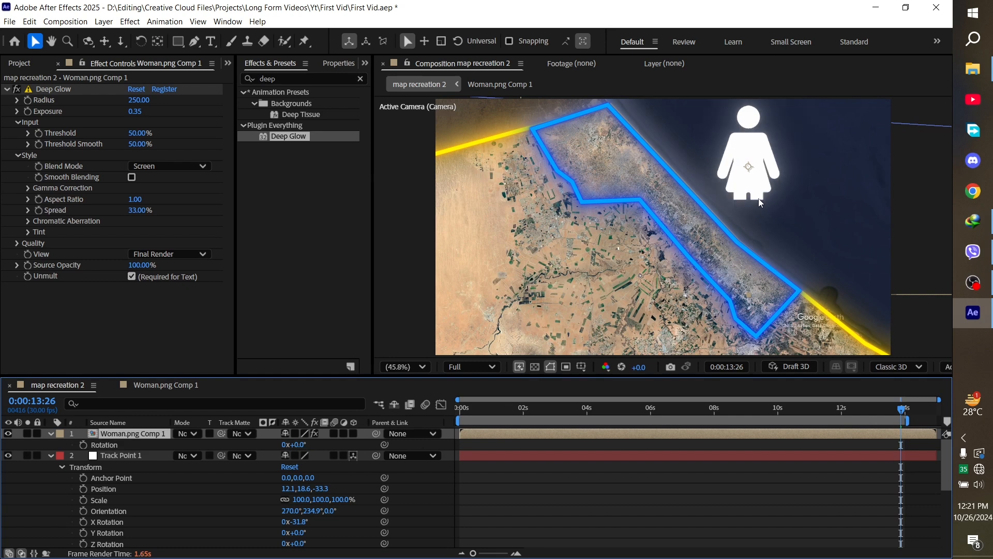
key(ctrl+z)
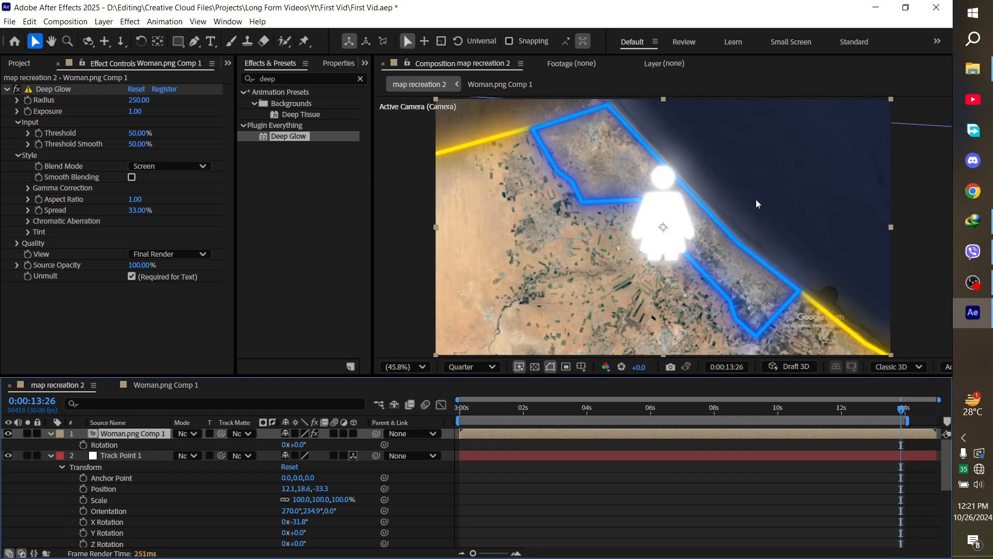
- Make Woman.png Comp 1 a 3D layer and copy Track Point 1's transform properties, from Anchor Point to Z Rotation, onto it
click(51, 434)
click(98, 466)
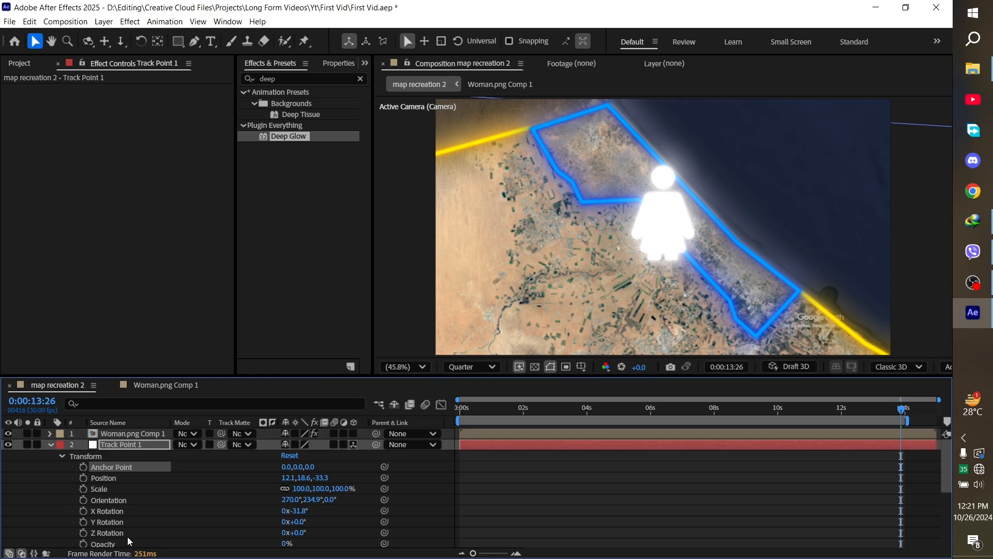
scroll(132, 540, down, 3)
scroll(120, 476, up, 3)
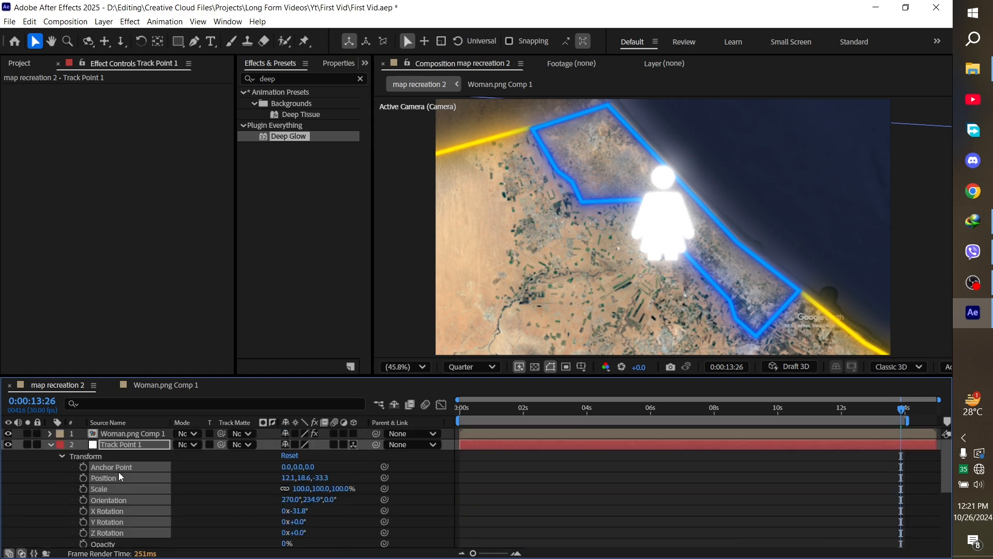
click(128, 435)
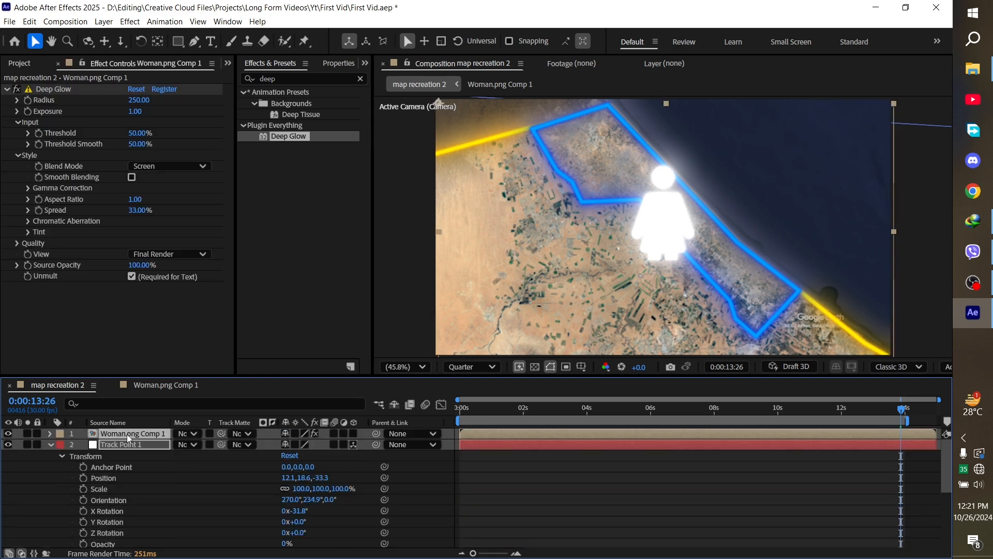
click(353, 433)
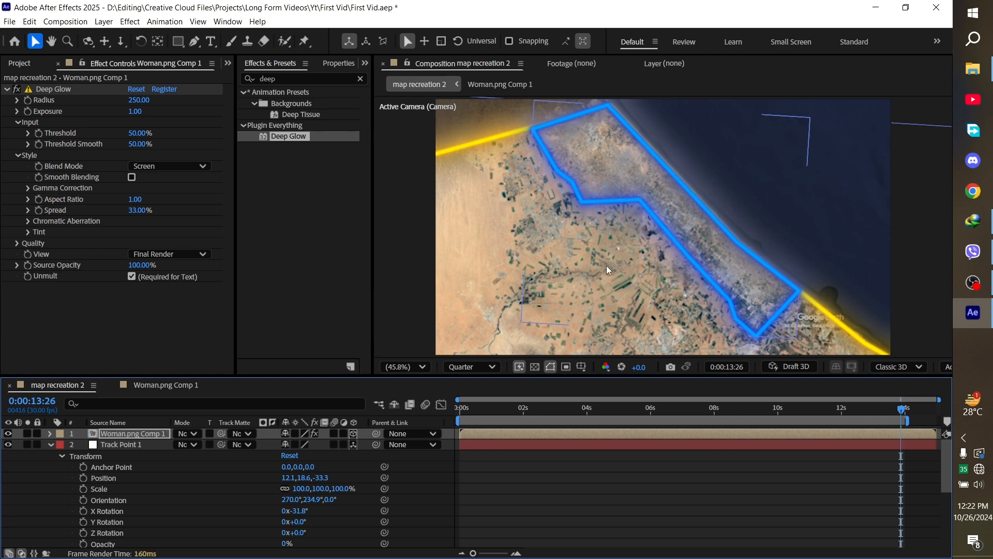
- Bring the 3D Woman.png Comp 1 layer from outside the frame onto the map, near the lower end of the blue-outlined region
scroll(612, 269, down, 8)
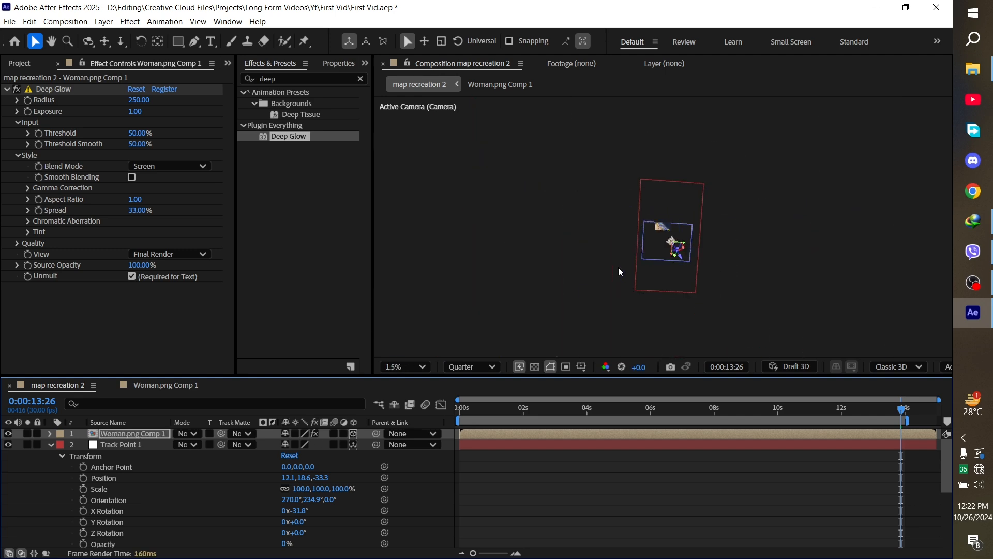
scroll(620, 269, up, 6)
scroll(657, 245, up, 2)
drag(658, 244, 603, 200)
scroll(563, 149, down, 2)
scroll(666, 227, down, 1)
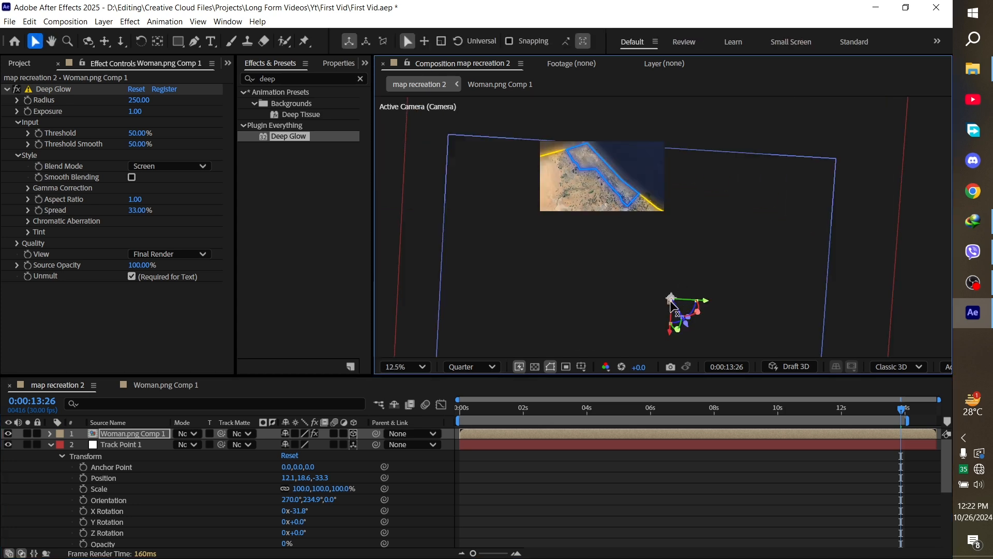
drag(666, 303, 625, 201)
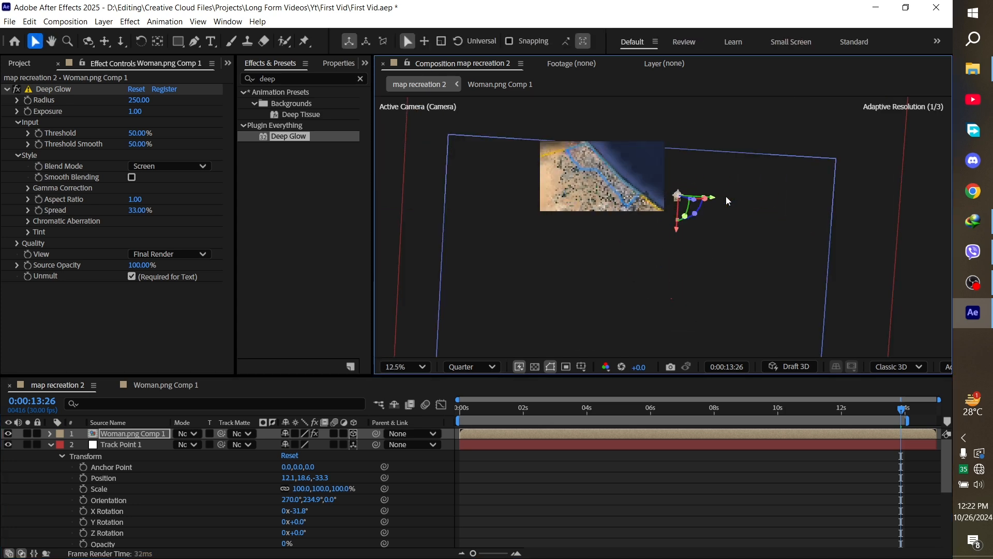
scroll(663, 187, up, 2)
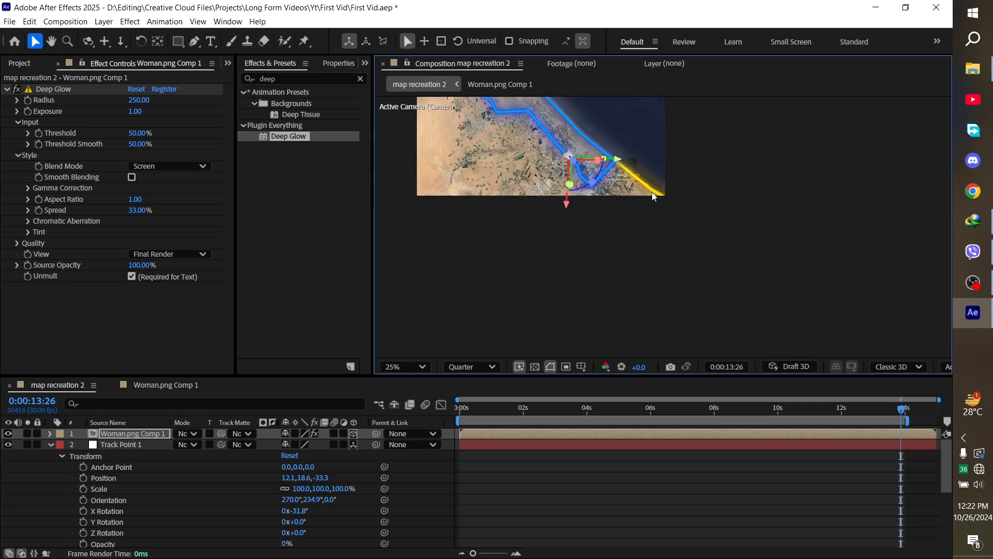
scroll(651, 224, up, 2)
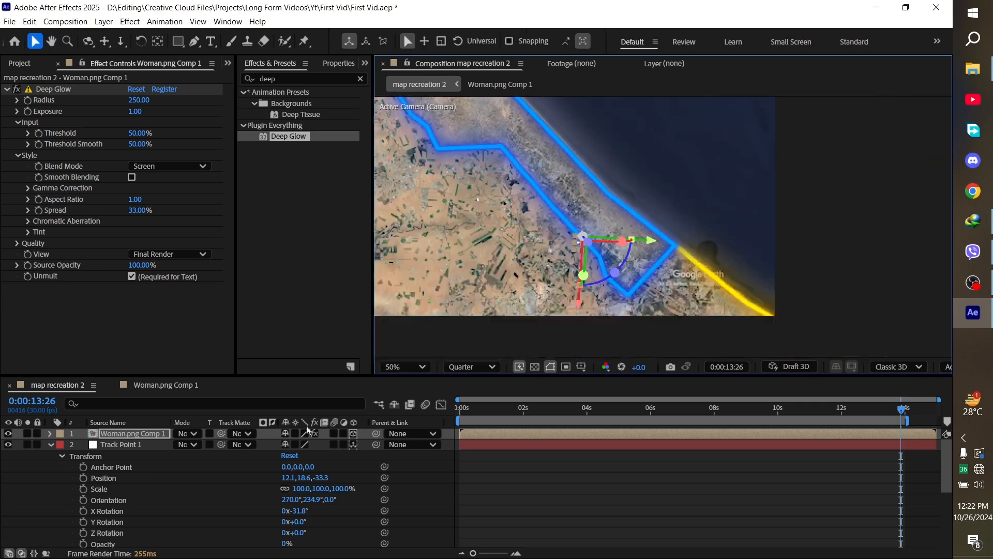
- Scale Woman.png Comp 1 up to 1256% and move the icon over the sea beside the blue-outlined region
key(s)
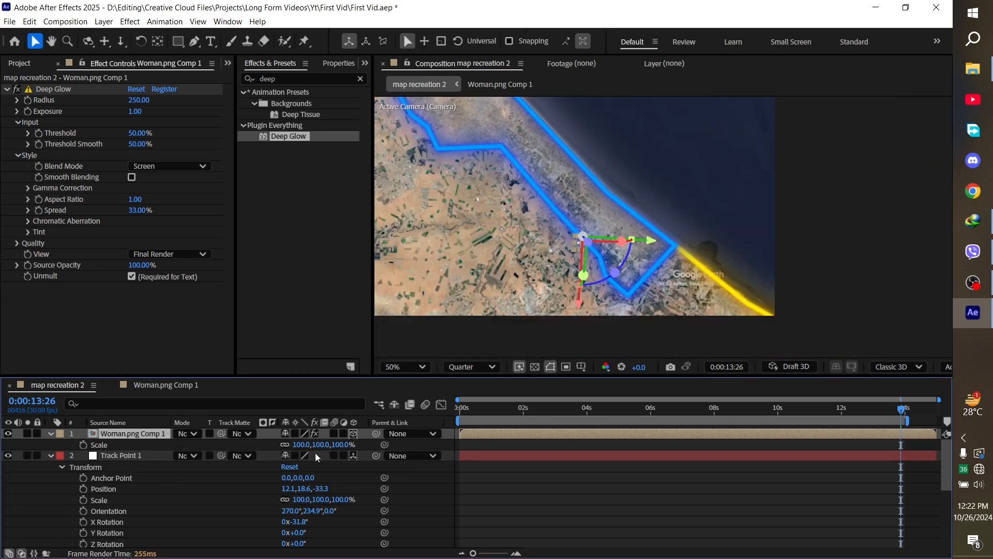
drag(299, 444, 372, 444)
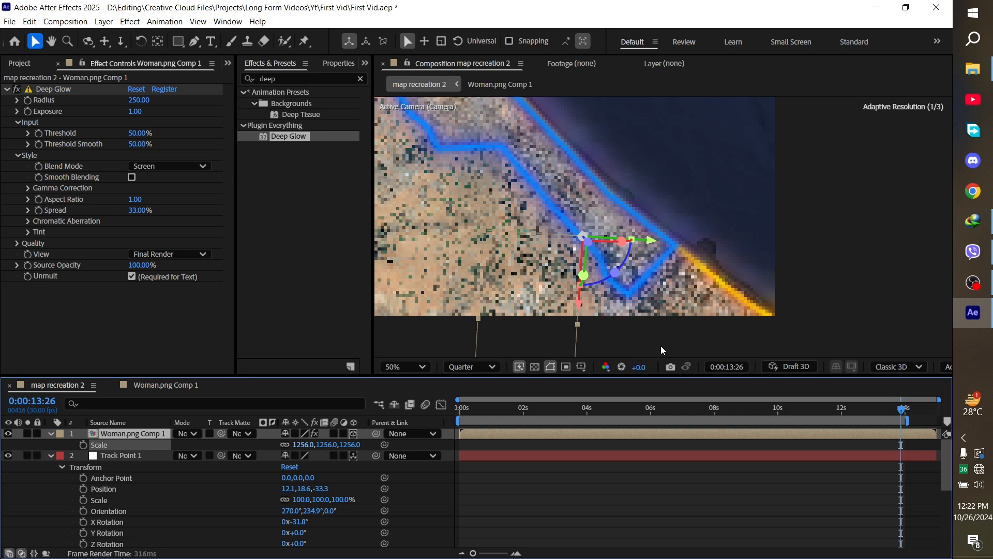
scroll(630, 181, up, 2)
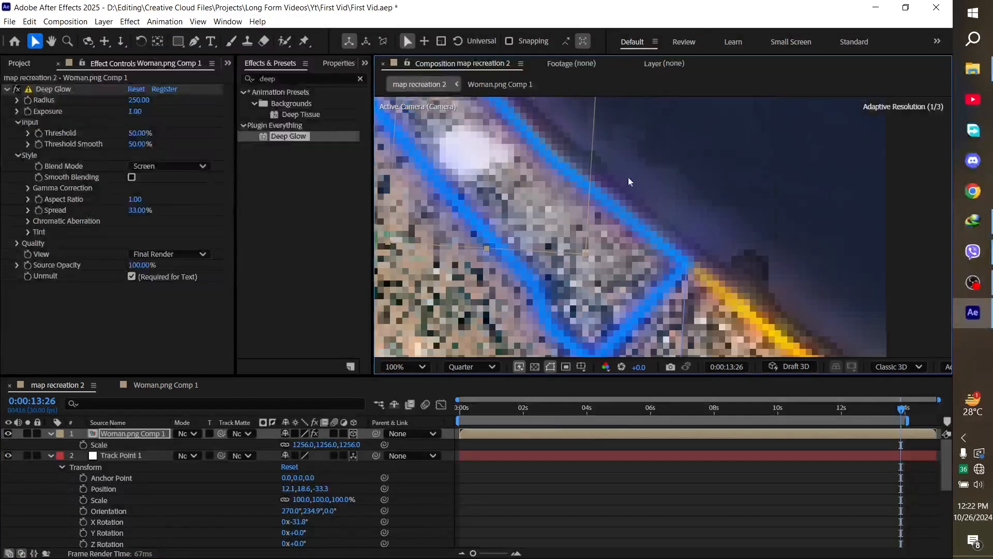
drag(628, 177, 922, 291)
scroll(799, 216, down, 1)
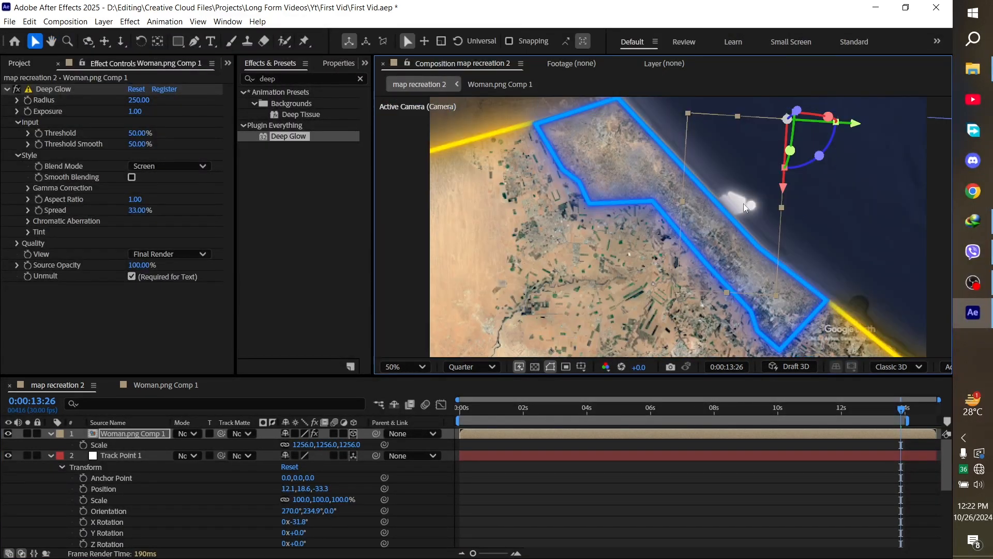
drag(743, 203, 754, 169)
- Scale Woman.png Comp 1 up to 1865% and move the icon back over the sea, clear of the blue-outlined region
key(s)
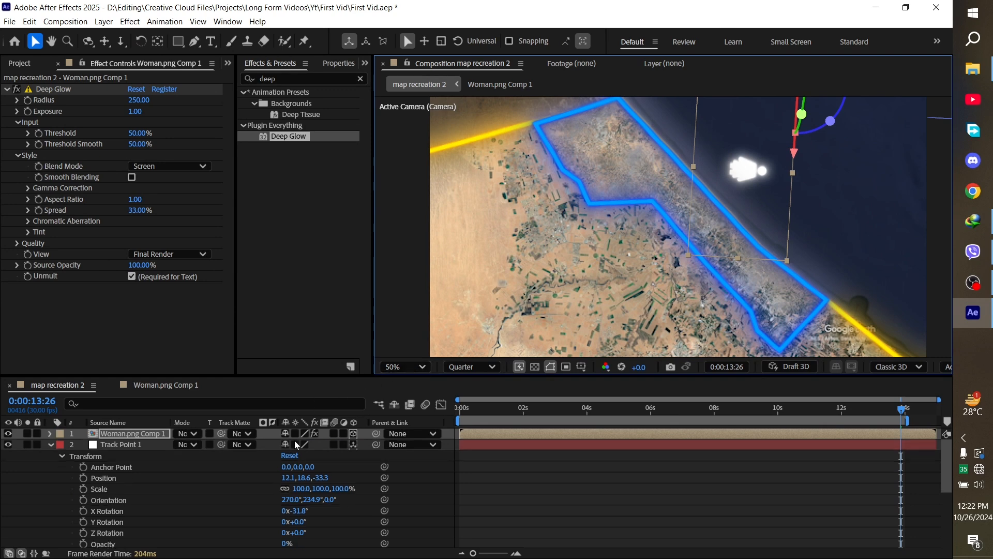
key(s)
drag(300, 445, 645, 398)
drag(753, 155, 787, 93)
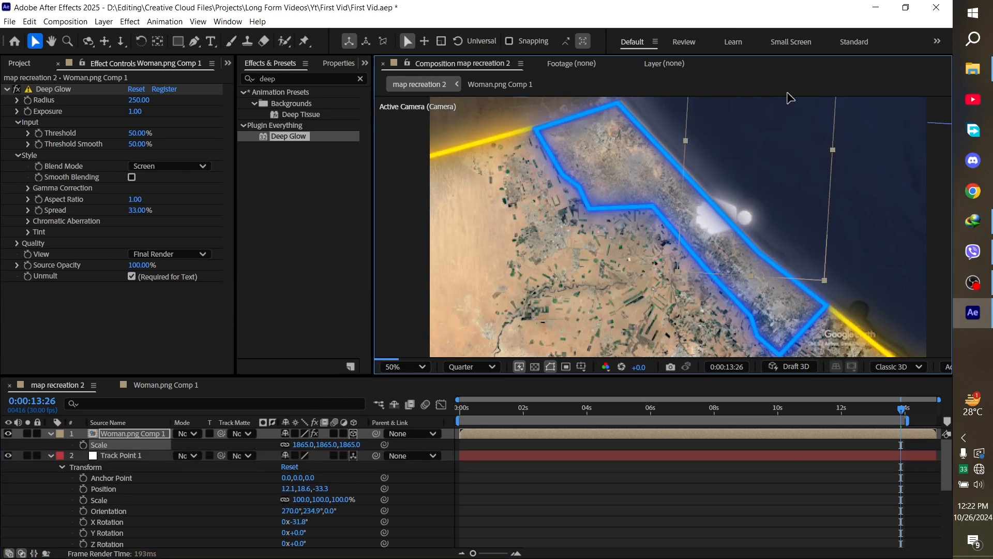
drag(785, 145, 786, 157)
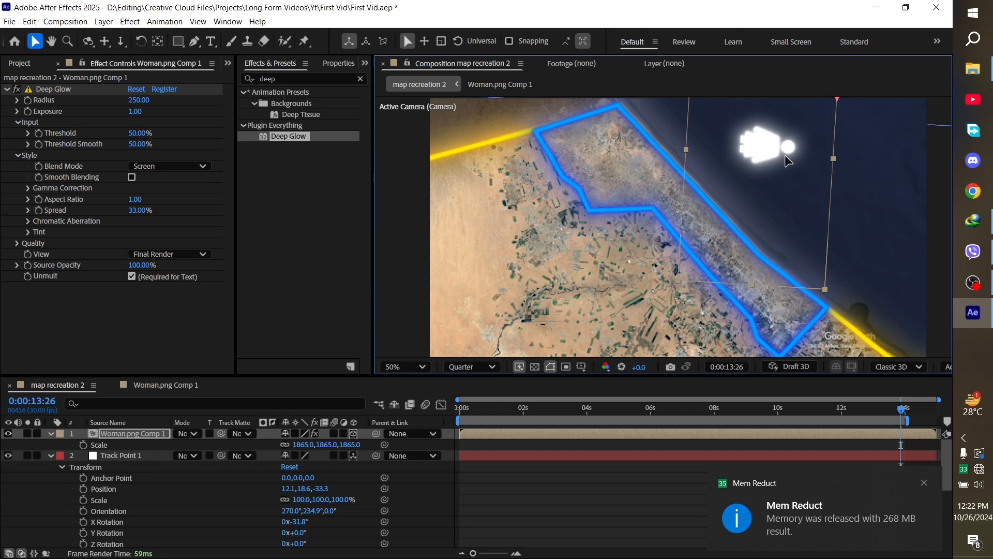
- Collapse the properties of Track Point 1 and Woman.png Comp 1, and move Woman.png Comp 1 below Track Point 1
click(51, 456)
click(50, 433)
drag(124, 434, 125, 451)
- Switch the composition preview to Full resolution and save the project
click(473, 366)
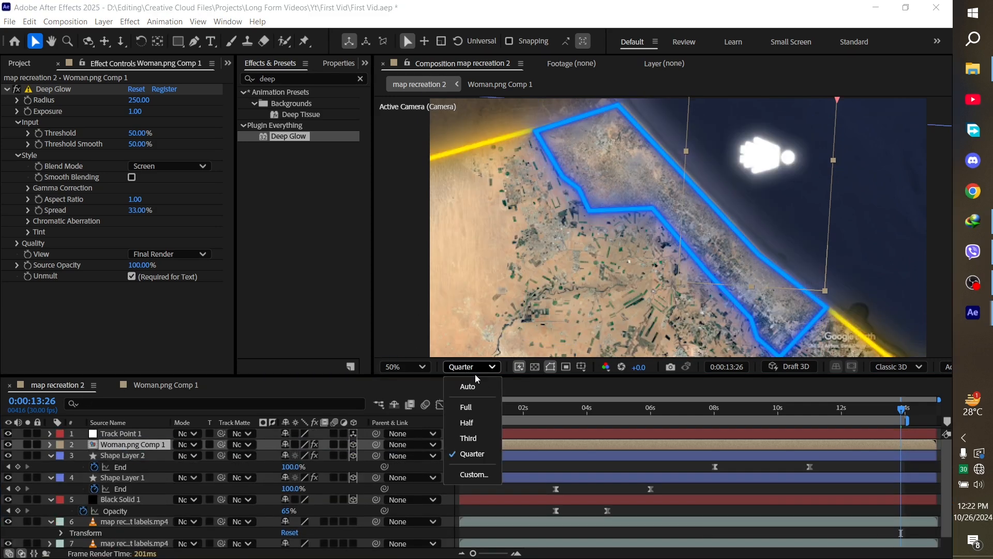
click(466, 407)
key(ctrl+s)
- Set the Deep Glow Exposure of Woman.png Comp 1 to 0.25
click(136, 112)
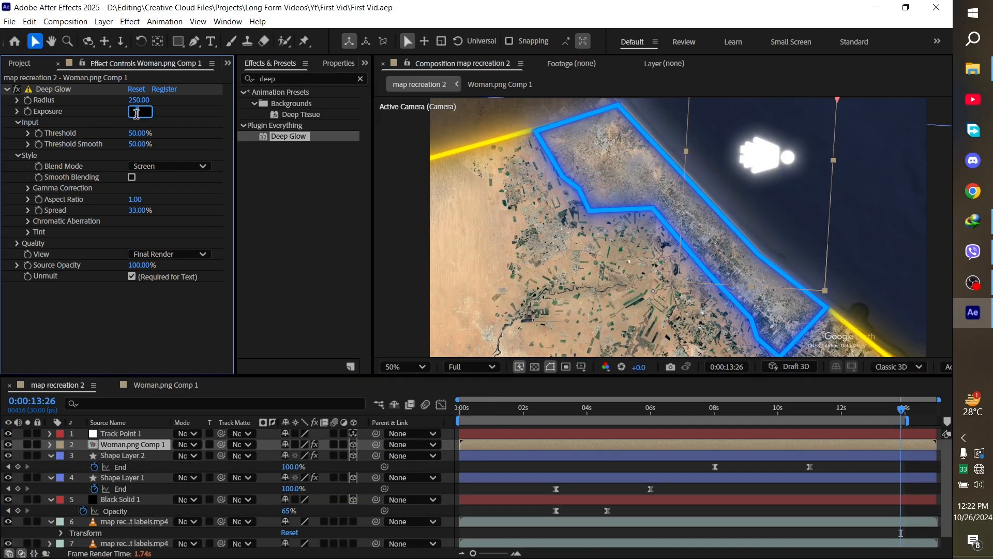
text(0.25)
key(Return)
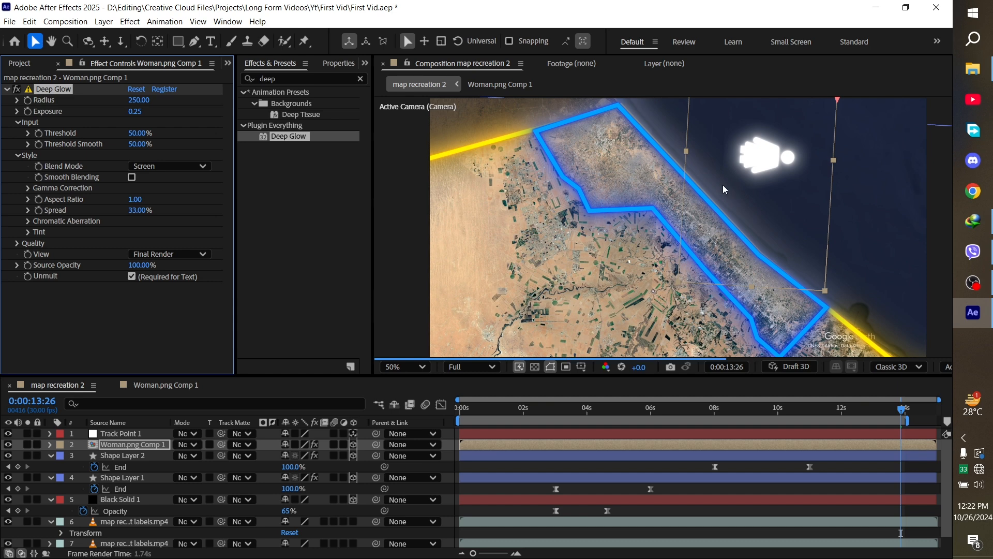
- Set Woman.png Comp 1's Z Rotation to -46° and place the icon over the sea beside the upper part of the blue outline
drag(774, 144, 761, 150)
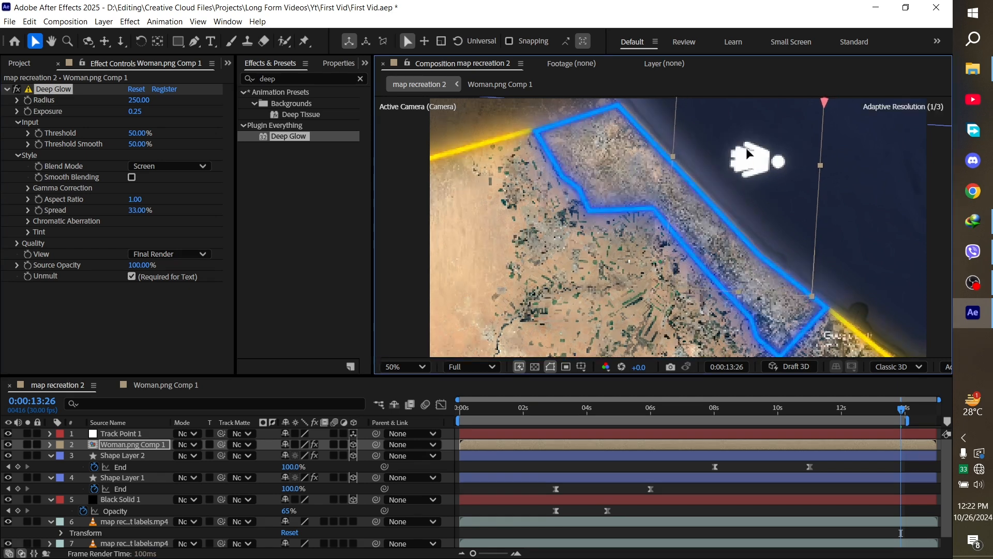
key(r)
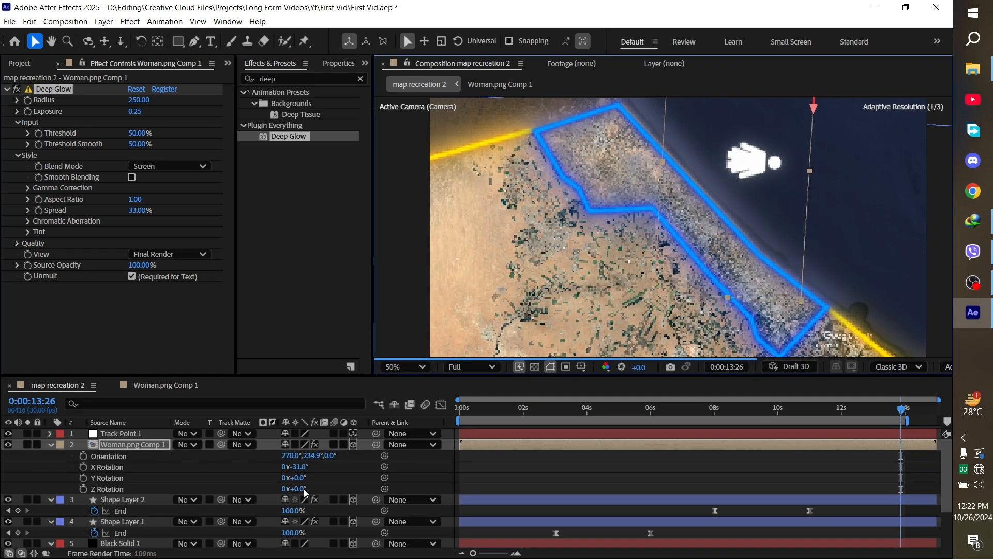
drag(297, 488, 271, 490)
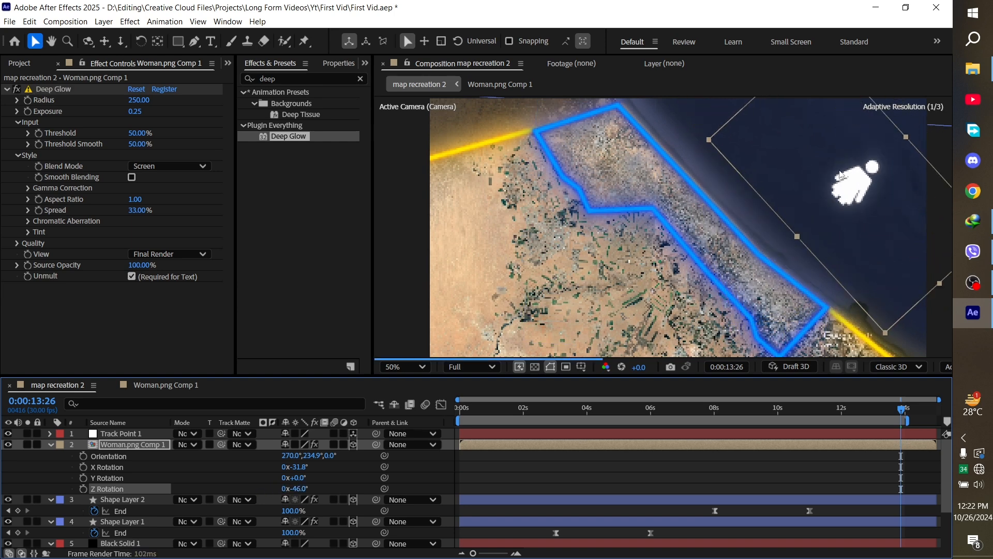
drag(832, 167, 709, 143)
- Bring Woman.png Comp 1 to the top of the layer stack and set its Y Rotation to 1°
key(p)
key(shift+s)
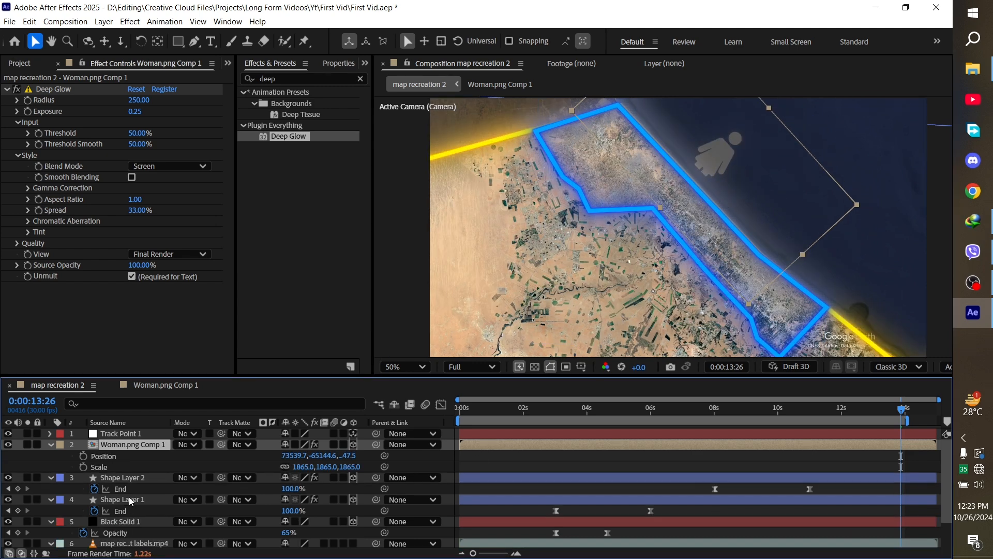
click(138, 524)
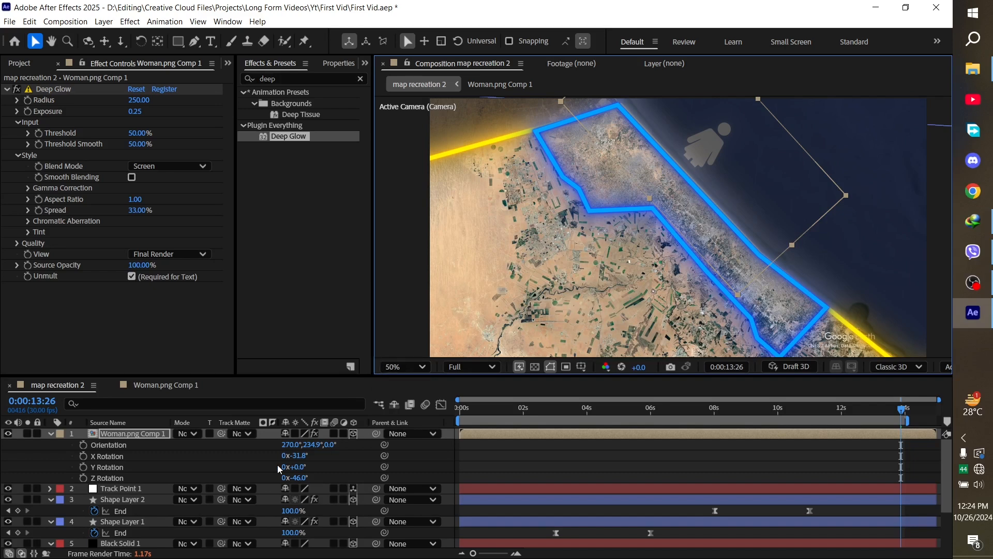
click(296, 467)
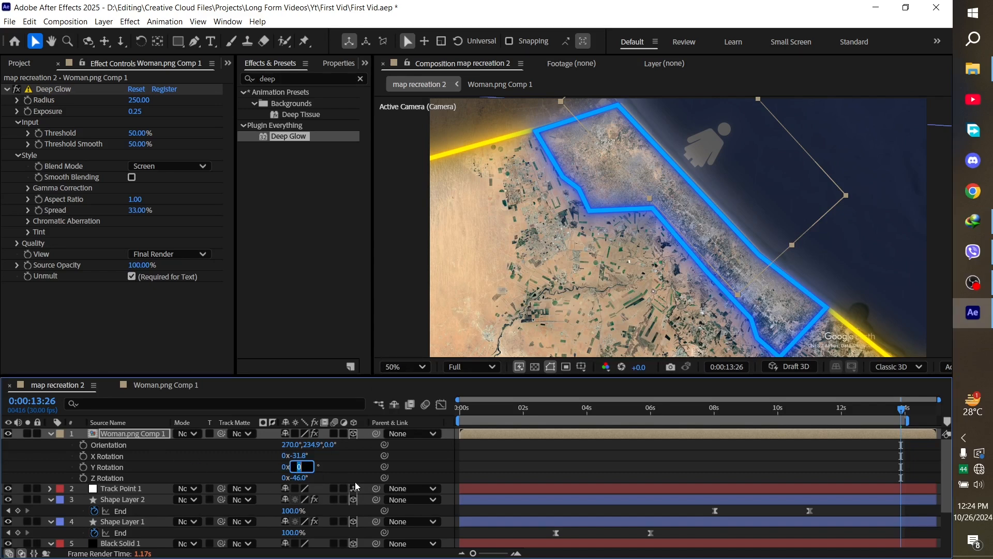
key(Return)
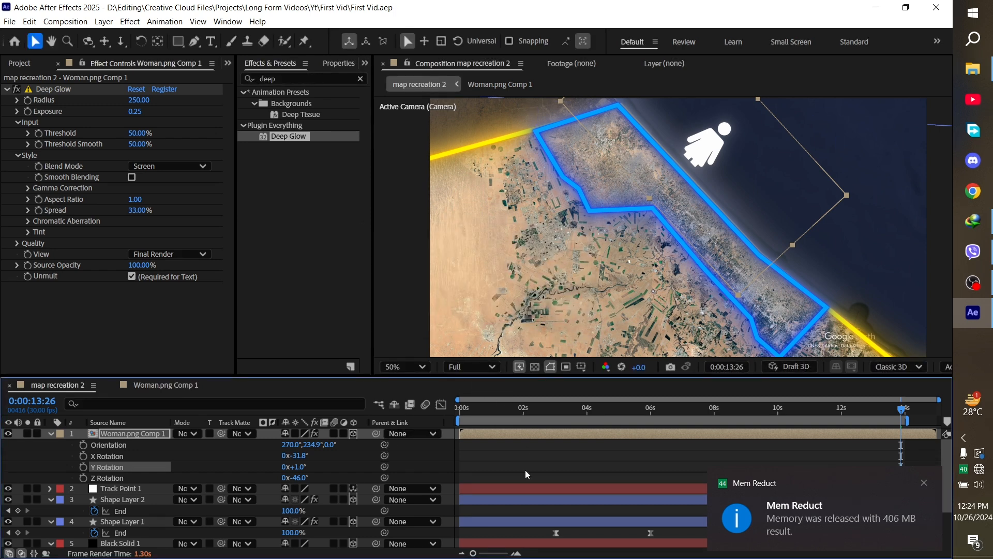
click(545, 468)
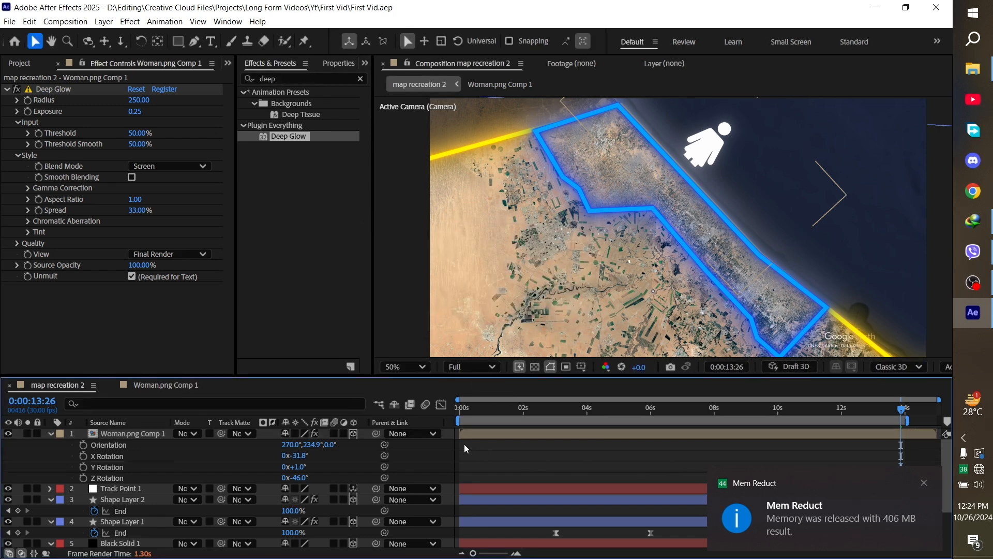
- Add an adjustment layer above all layers and search the effects for "vignette"
key(ctrl+alt+y)
drag(290, 79, 250, 80)
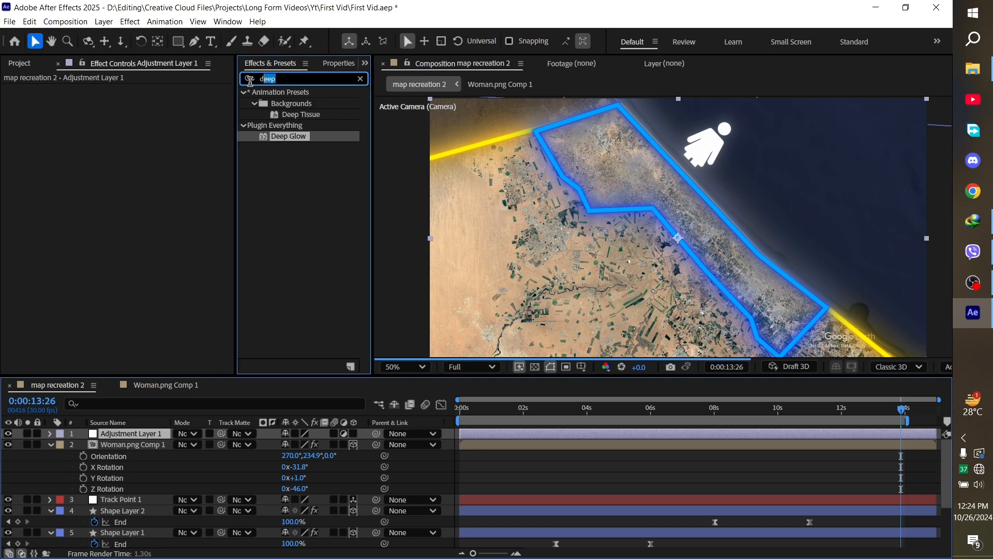
text(vignett)
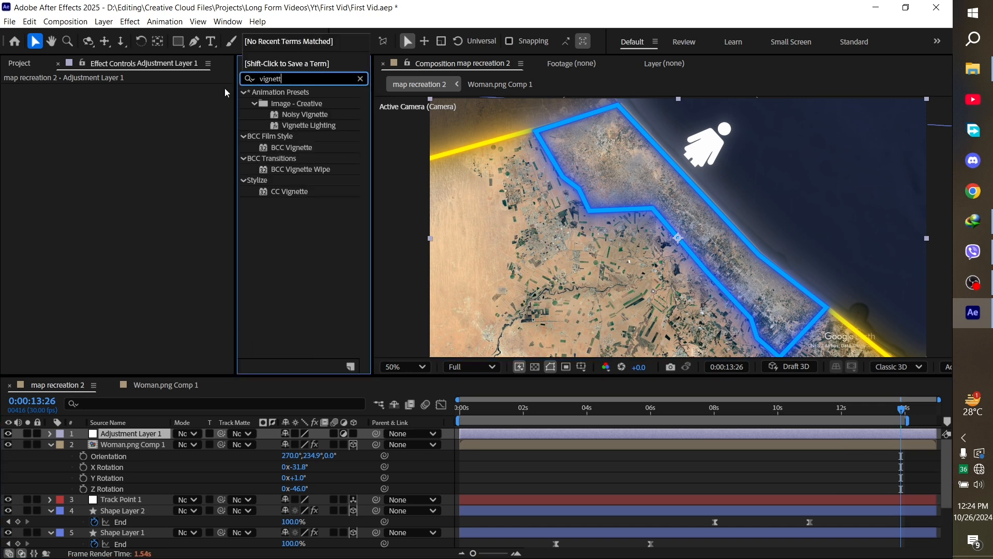
text(e)
drag(291, 147, 148, 432)
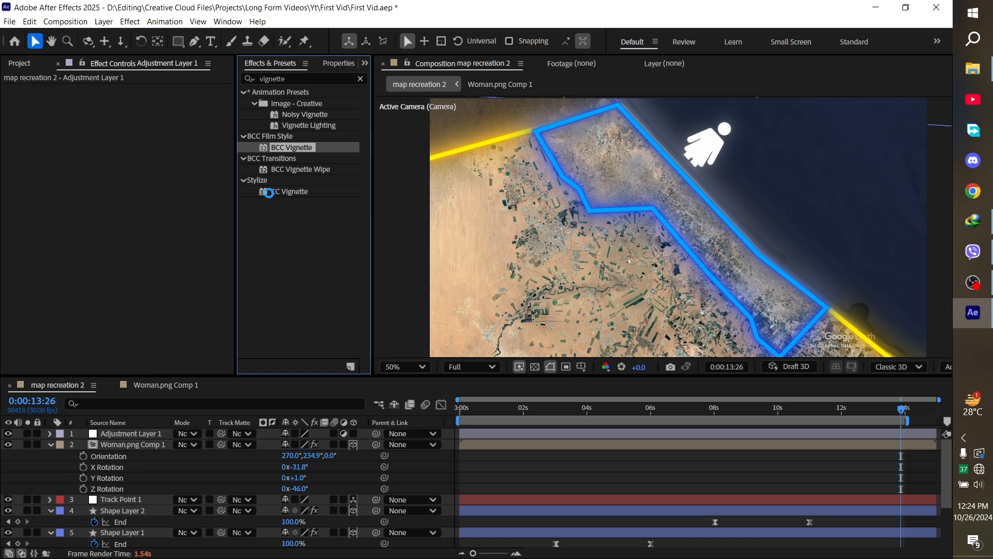
double_click(279, 193)
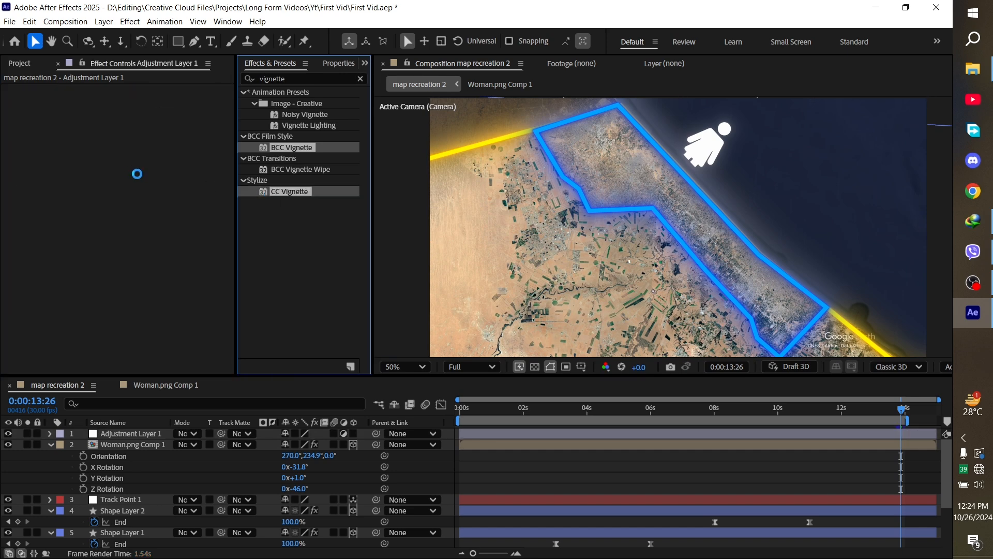
key(ctrl+z)
key(ctrl+z)
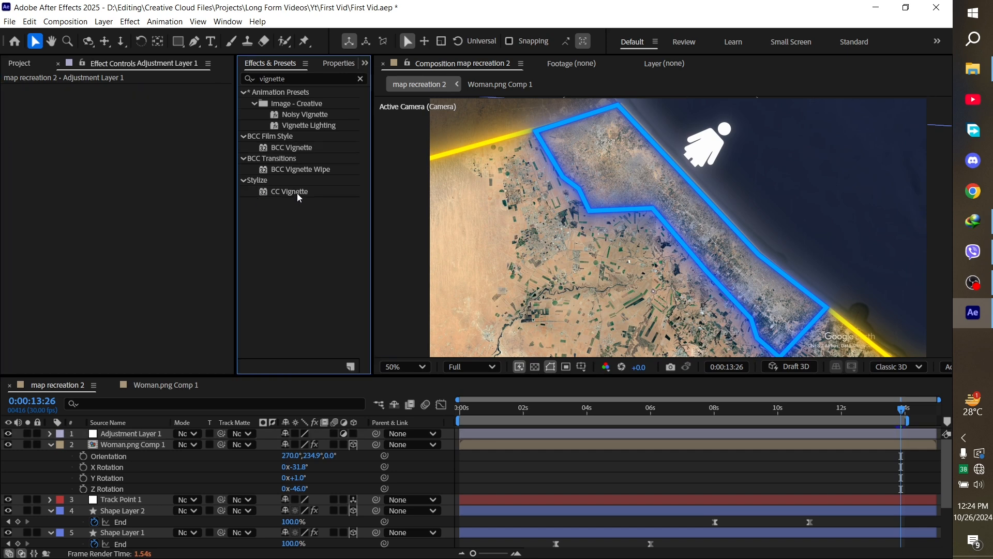
- Apply CC Vignette to Adjustment Layer 1 with an Amount of 213 and save the project
drag(298, 196, 185, 242)
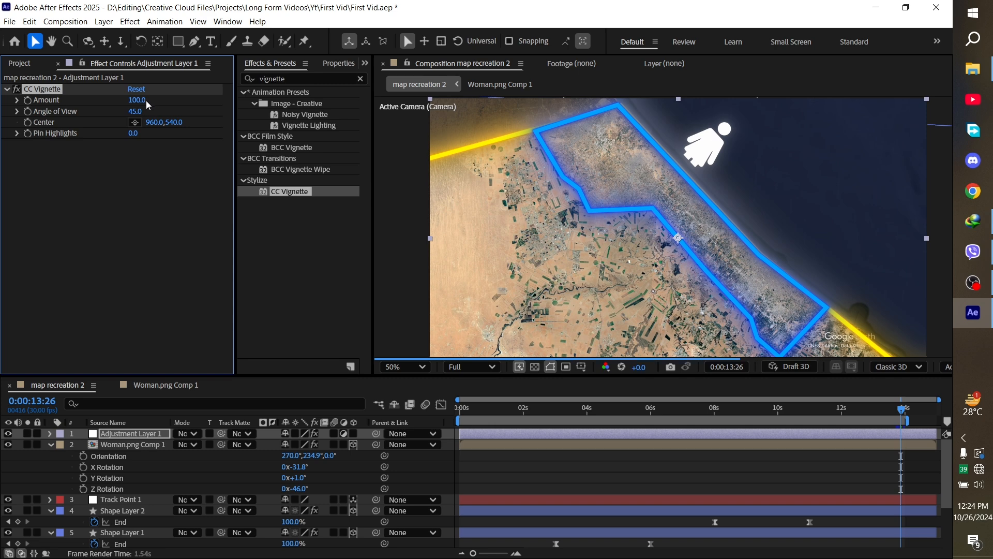
drag(138, 102, 210, 99)
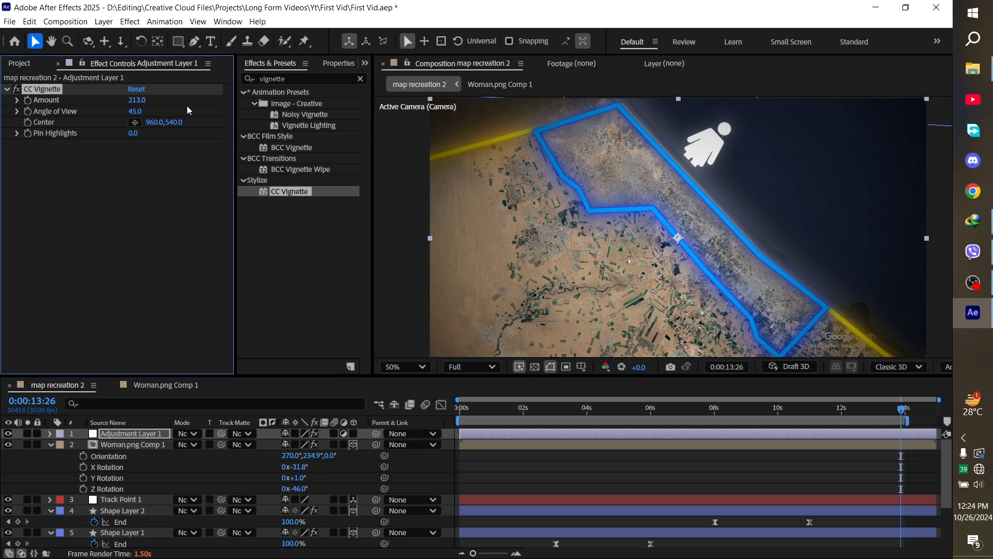
key(ctrl+s)
- Open the Woman.png Comp 1 precomposition and add a text layer reading "asd" beside the woman icon
double_click(132, 447)
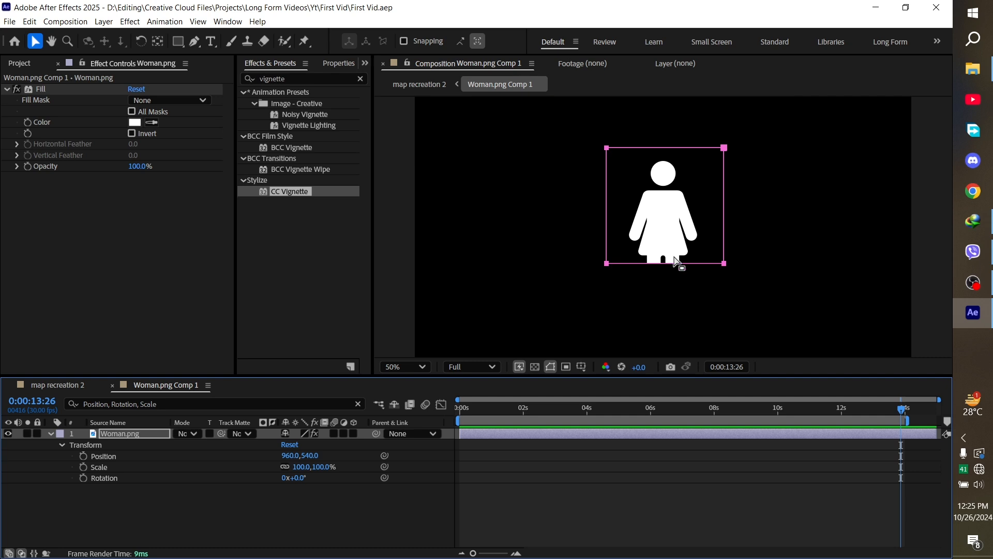
click(592, 480)
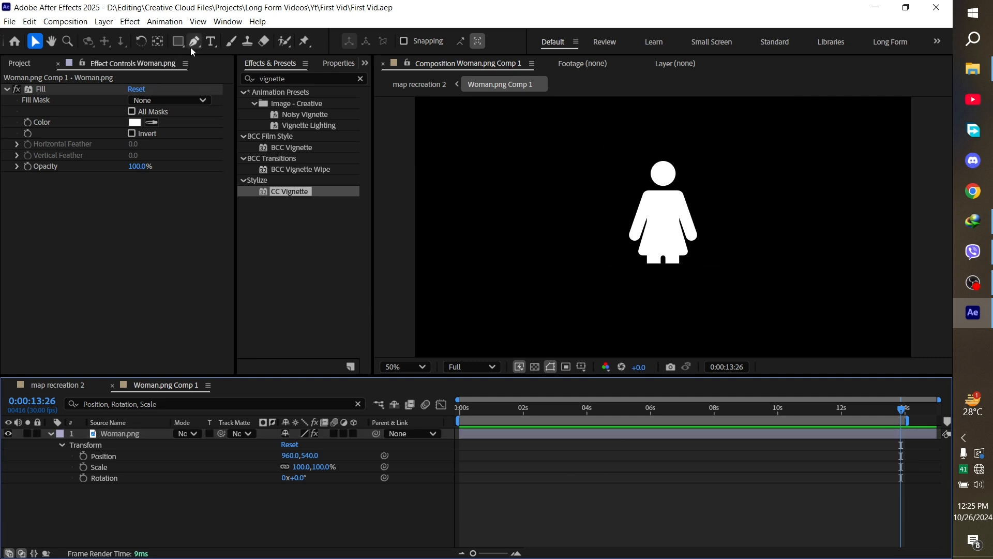
click(210, 42)
click(721, 224)
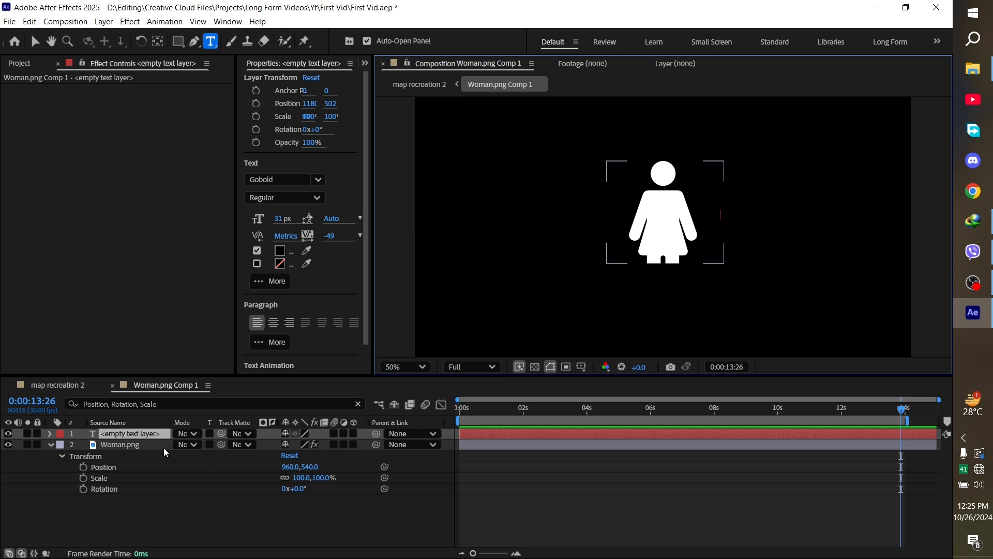
text(asd)
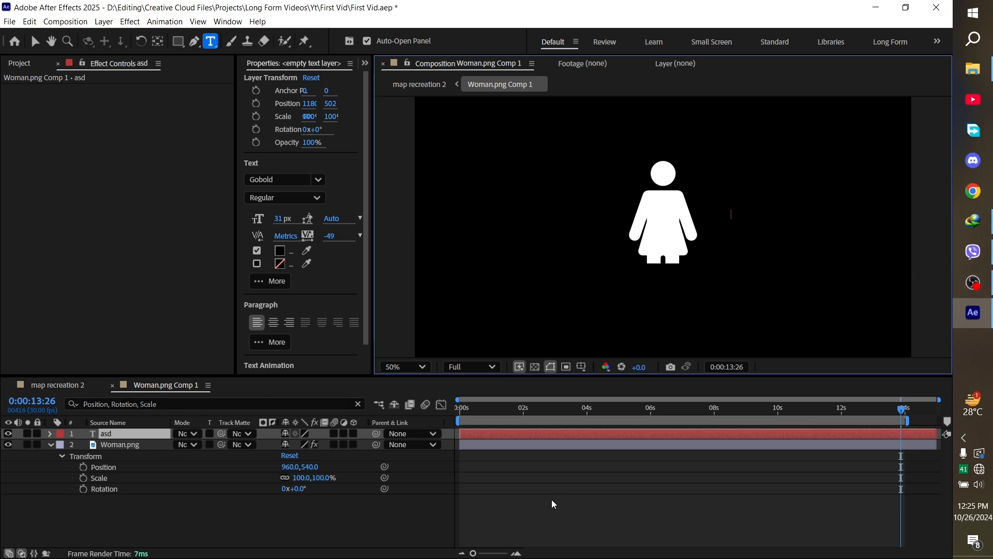
- Set the fill colour of the "asd" text to white, FFFFFF
click(279, 251)
click(467, 391)
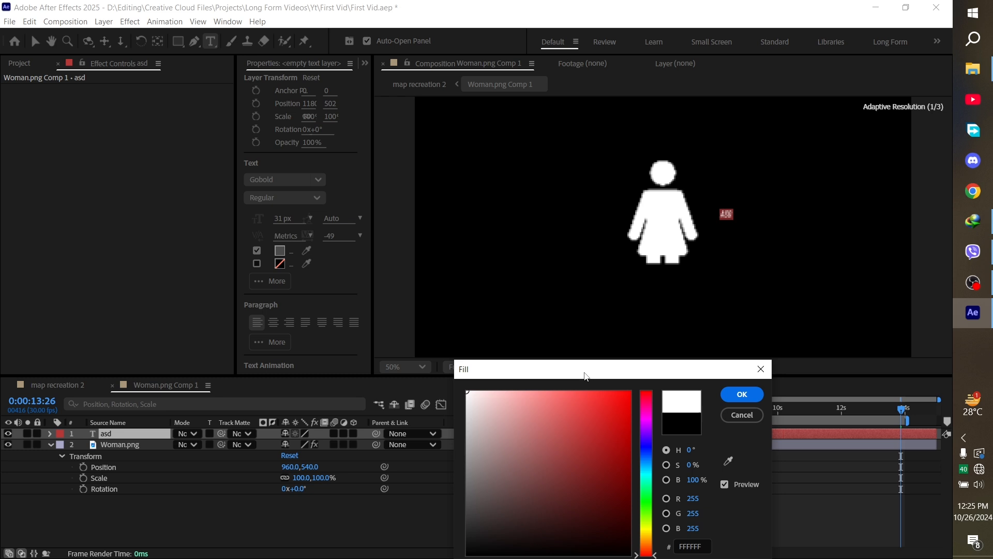
click(727, 395)
click(481, 483)
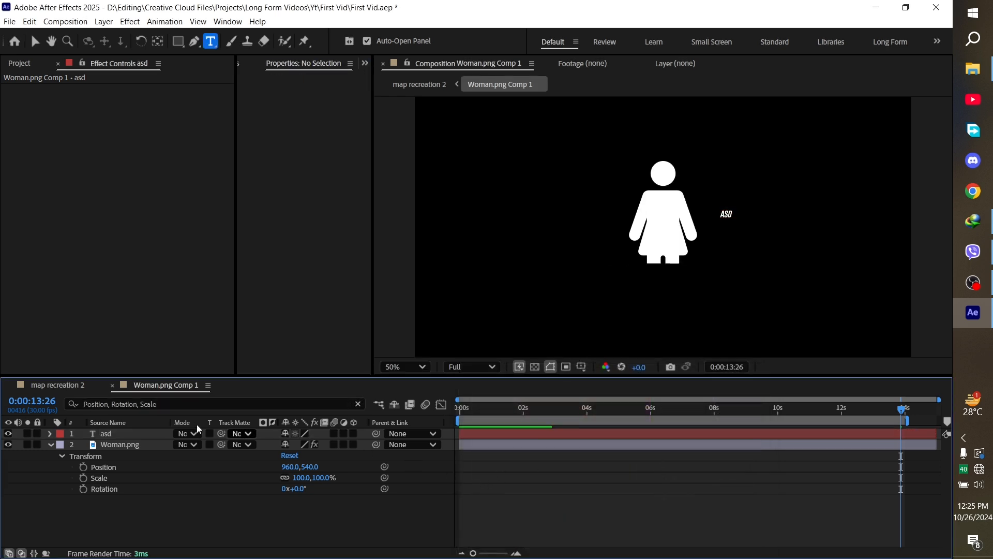
- Find the Slider Control effect and apply it to the asd text layer
click(152, 432)
click(244, 67)
drag(291, 79, 203, 87)
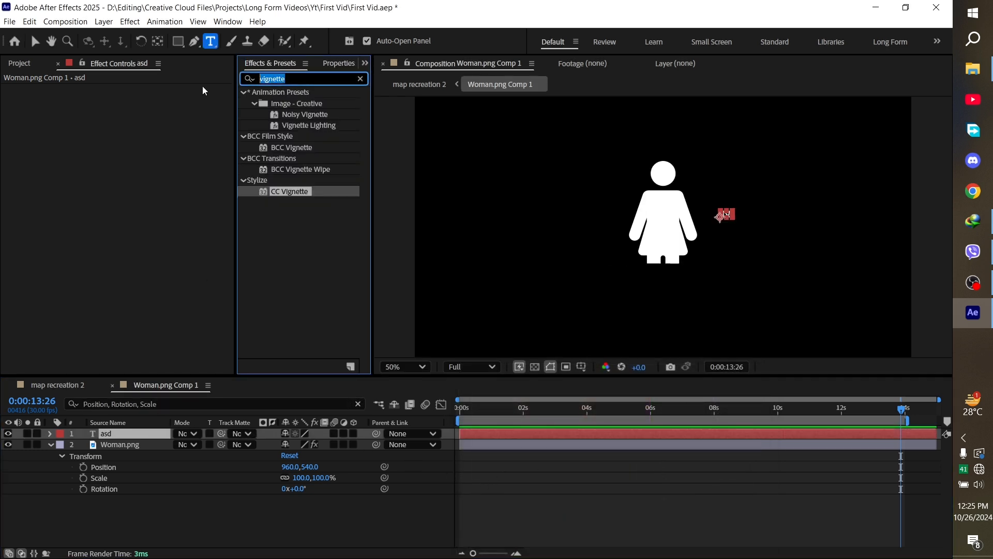
text(slider)
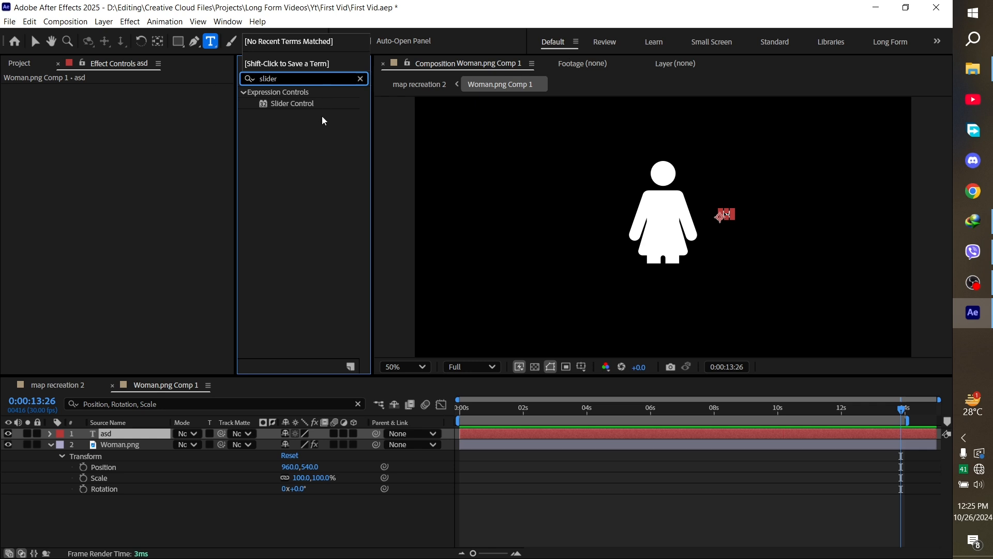
drag(292, 103, 130, 161)
key(v)
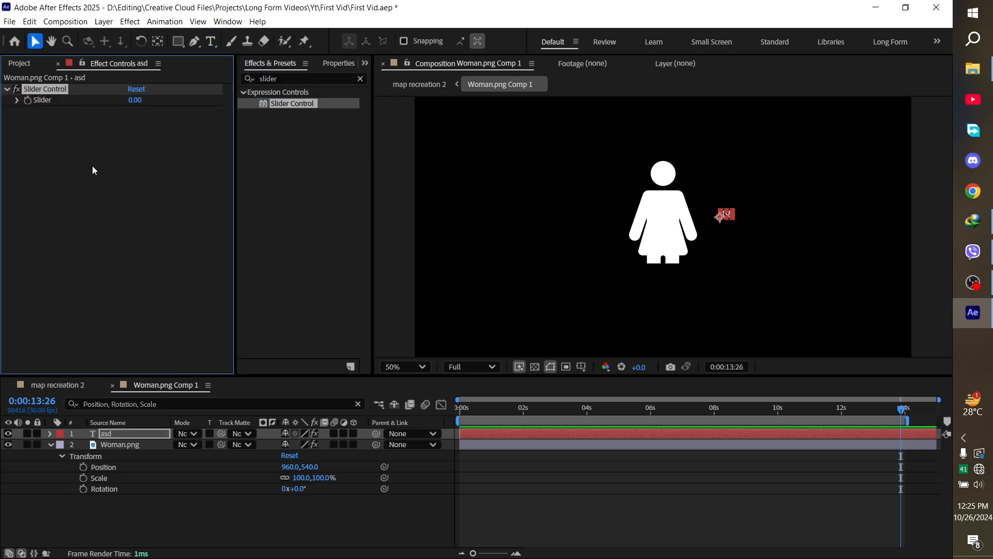
- Add the expression Math.round(effect("Slider Control")("Slider")) to the asd layer's Source Text, linking it to its Slider property
mouse_move(750, 409)
mouse_down()
mouse_move(765, 407)
mouse_move(741, 408)
mouse_up()
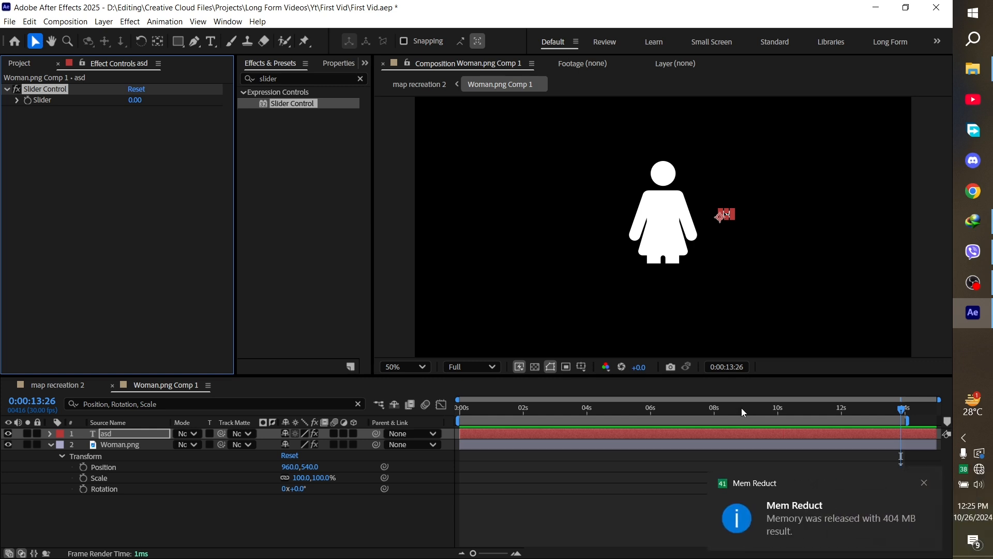
click(48, 433)
click(62, 445)
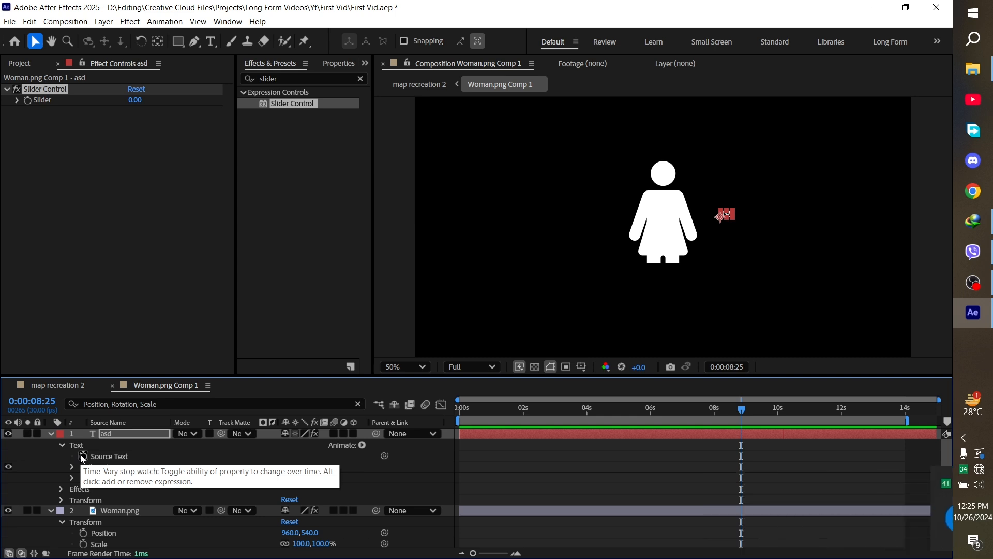
alt+click(82, 457)
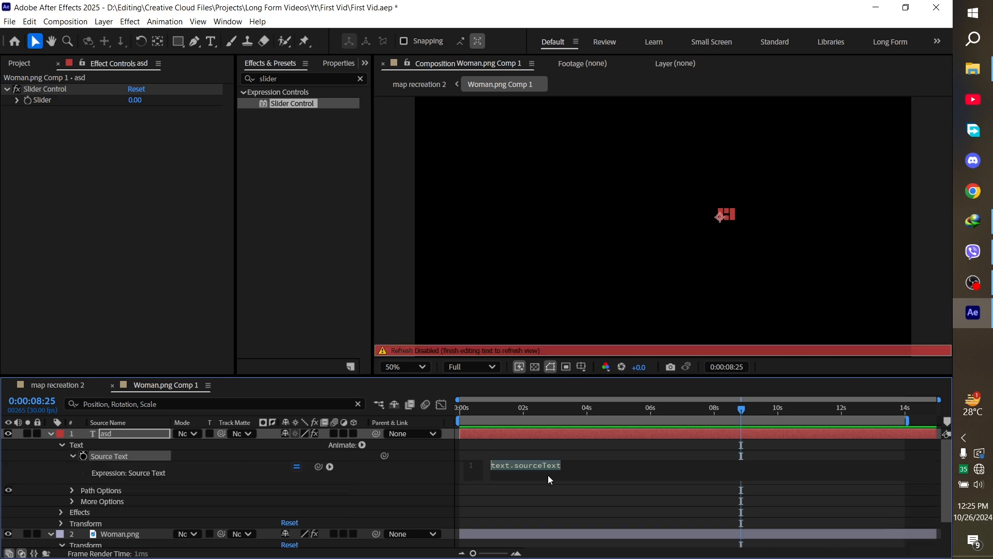
text(Mathr)
key(BackSpace)
text(.round)
key(Return)
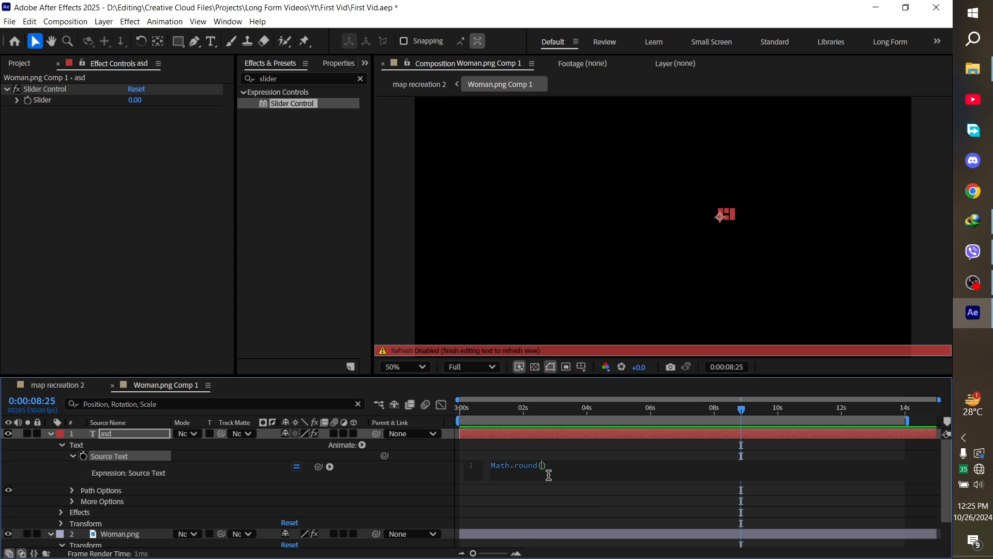
drag(320, 467, 53, 105)
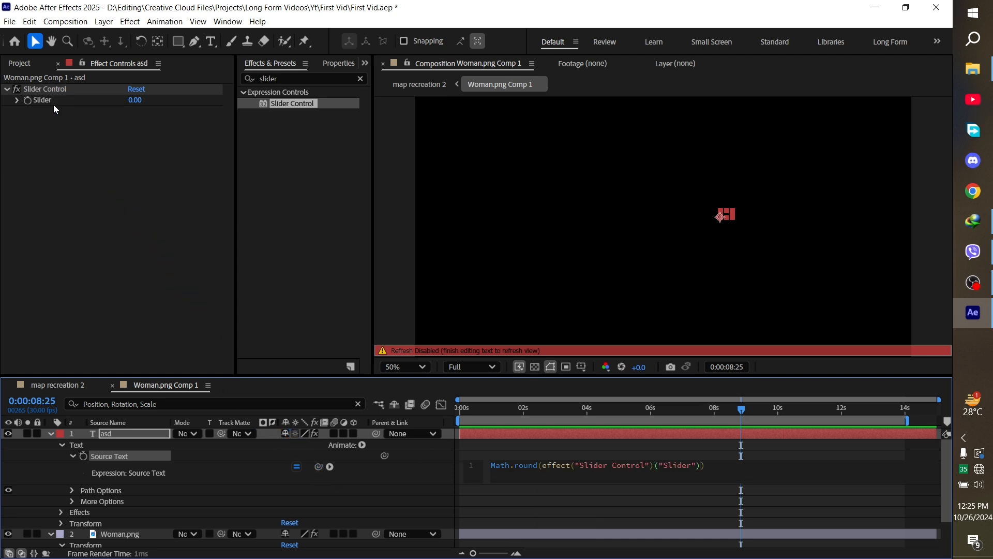
click(616, 454)
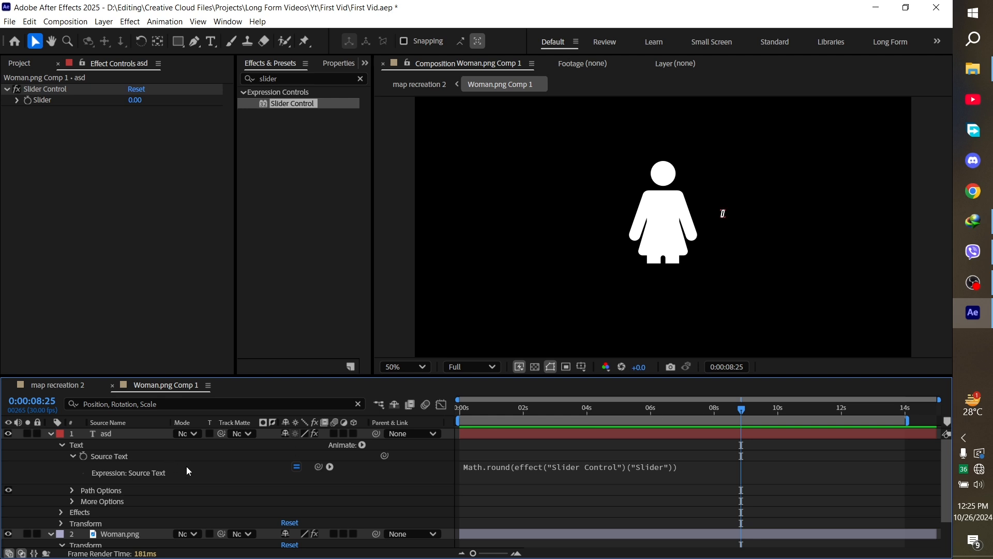
- Try Slider values of 777 and 931 on the asd layer to test the counter, and undo both changes
drag(135, 102, 743, 531)
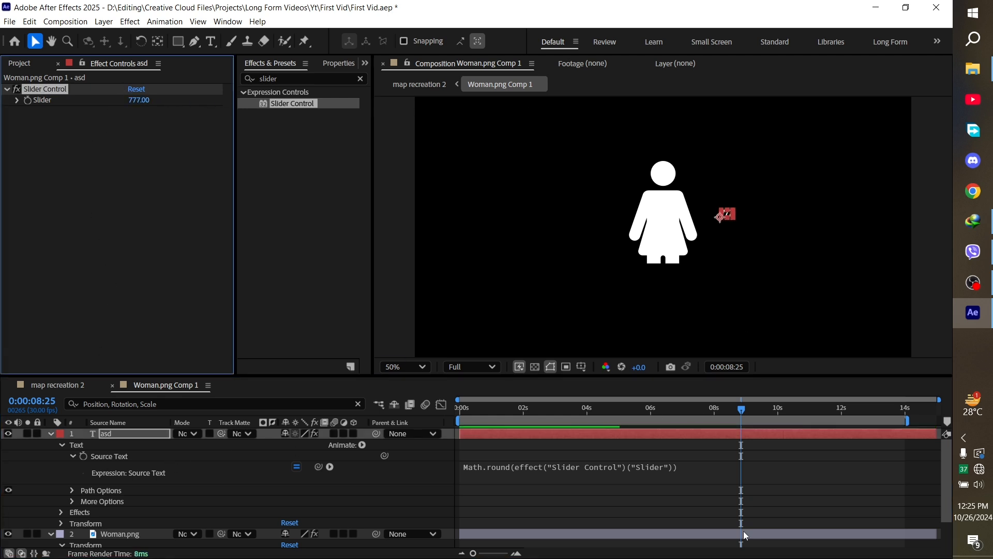
click(743, 533)
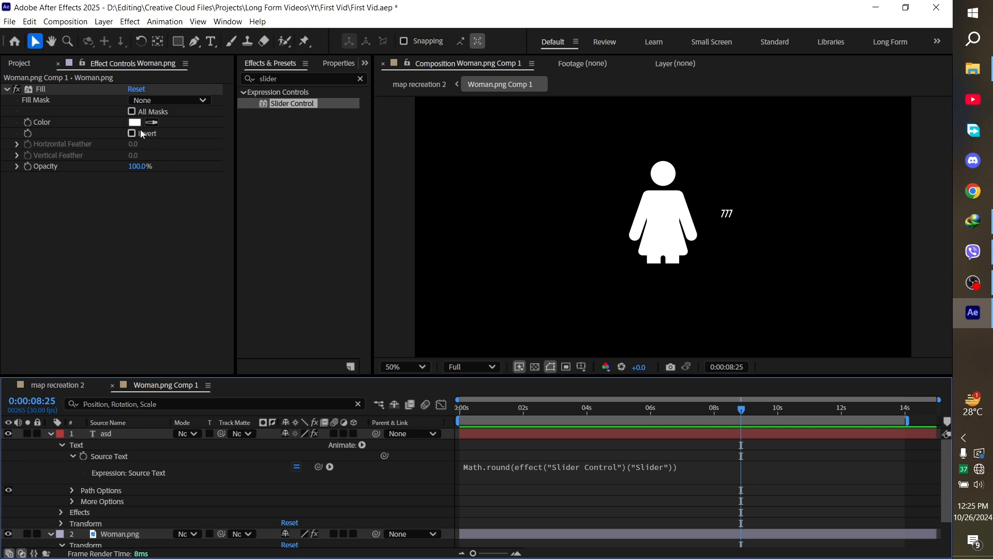
click(137, 433)
drag(134, 101, 250, 96)
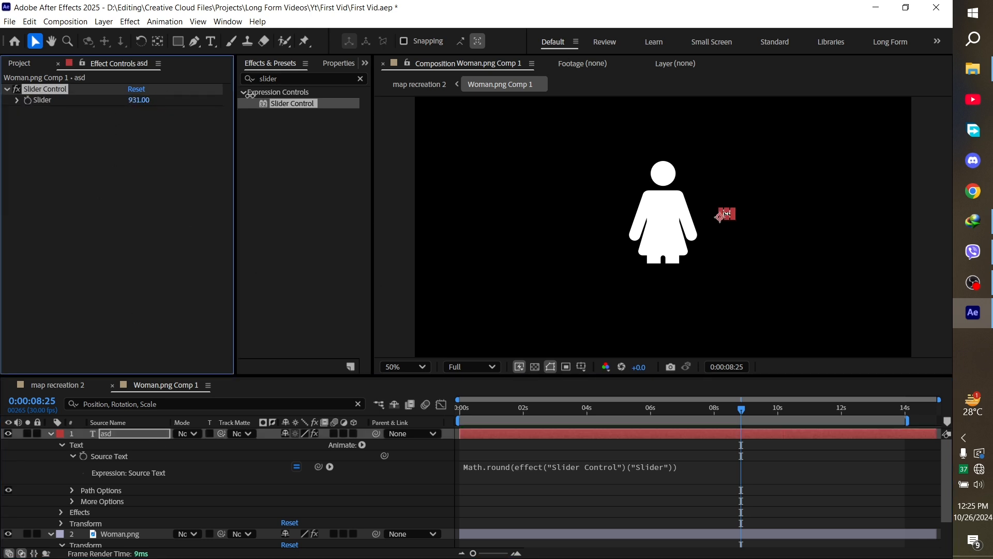
click(831, 514)
key(ctrl+z)
key(ctrl+z)
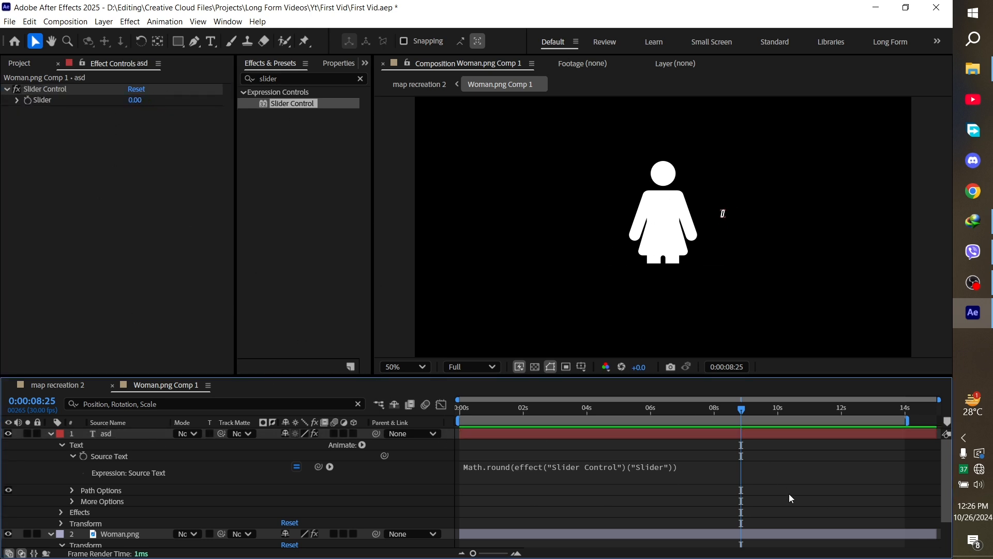
- Scale the asd text layer to 528% and move it beside the lower part of the woman icon
click(689, 437)
key(s)
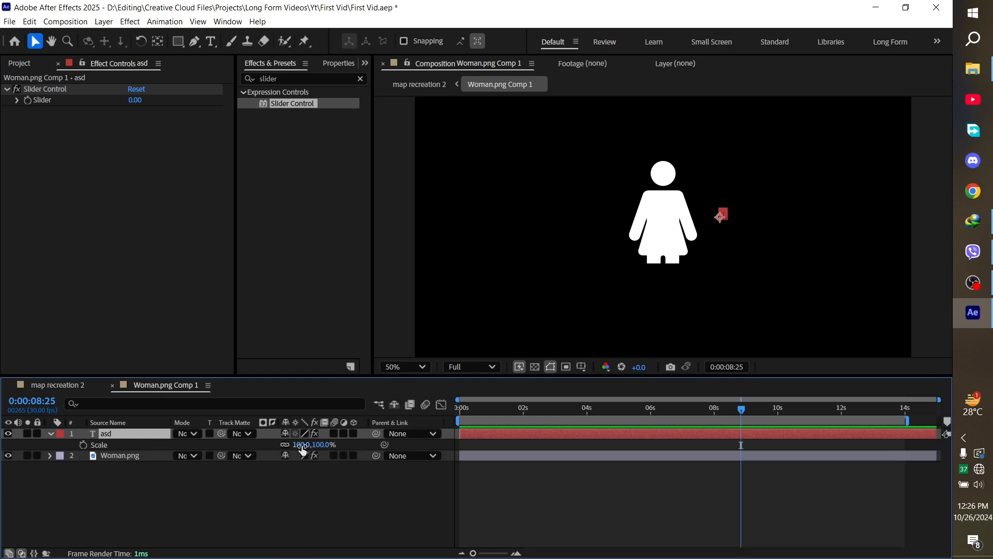
drag(299, 444, 553, 426)
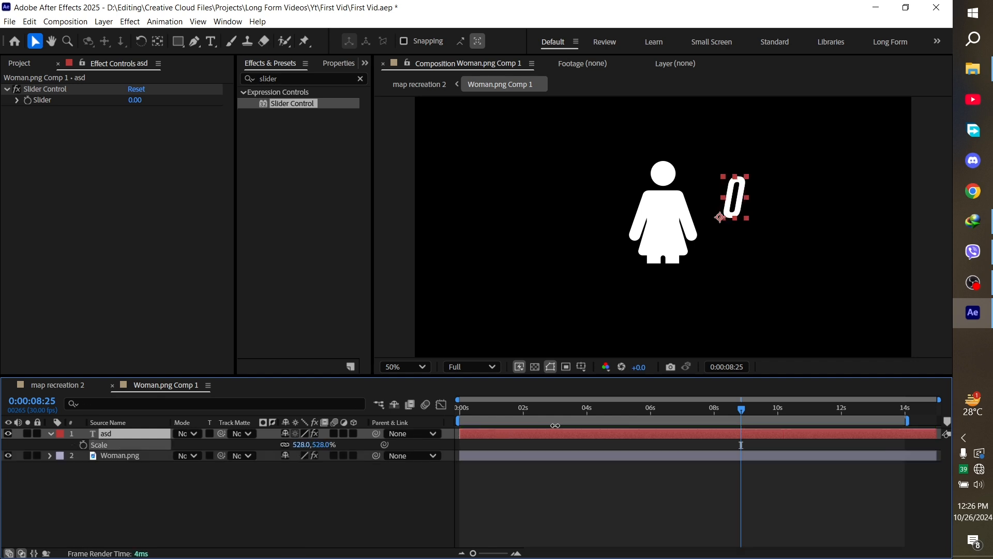
drag(739, 206, 723, 258)
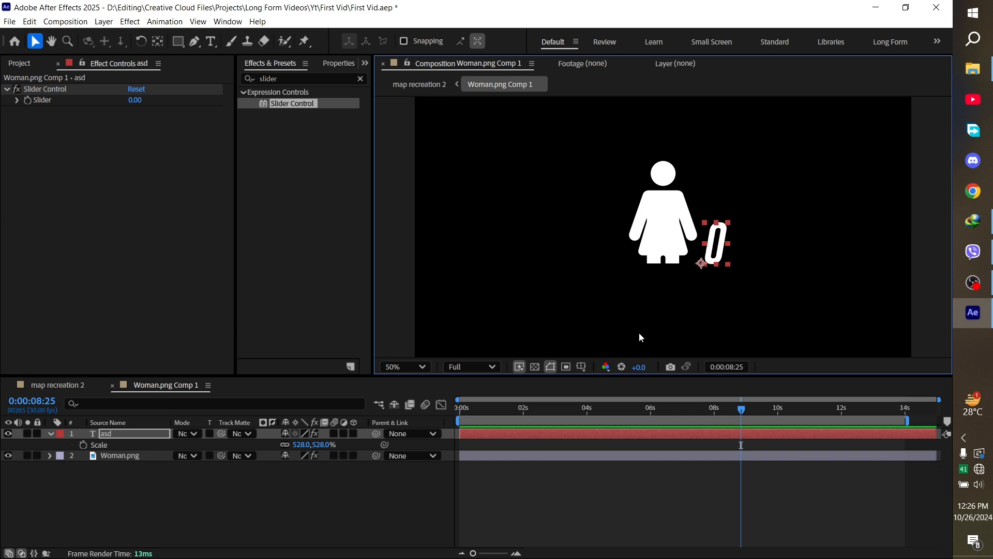
click(729, 480)
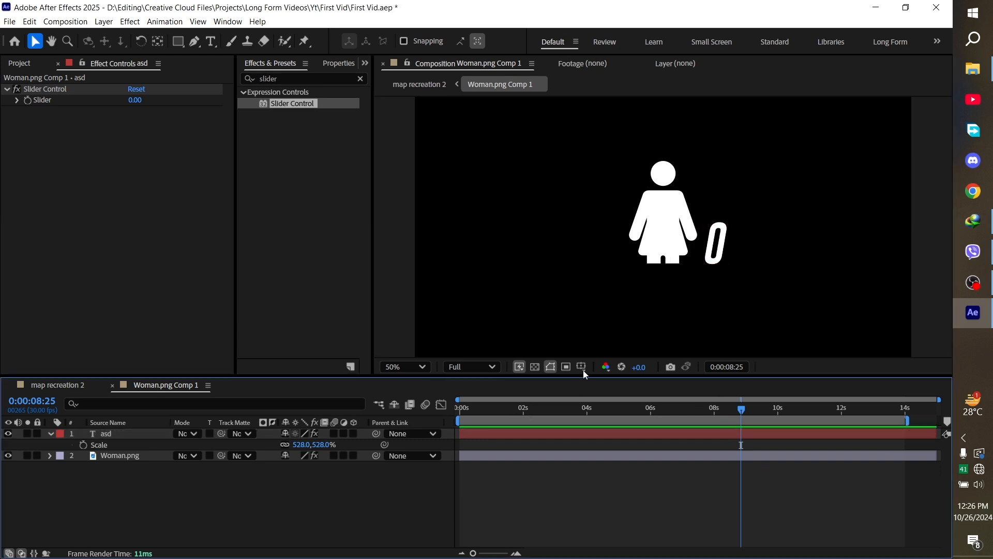
- Bring up the paragraph alignment settings for the asd text layer and save the project
click(127, 434)
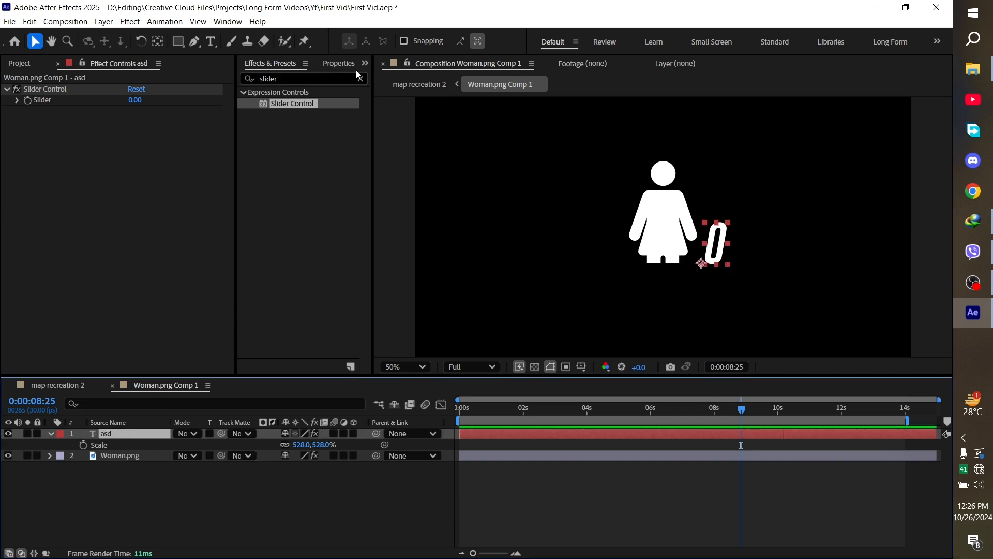
click(365, 63)
click(393, 144)
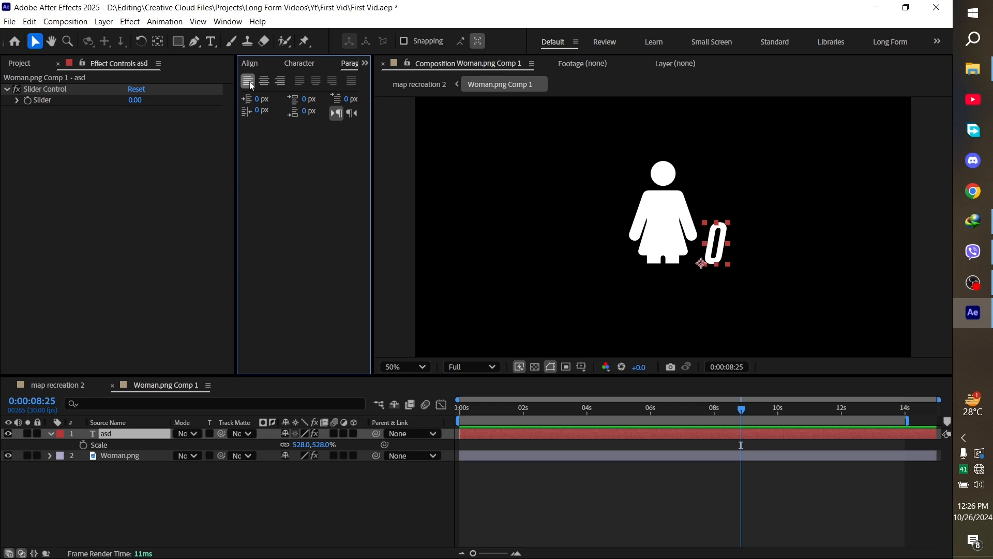
key(ctrl+s)
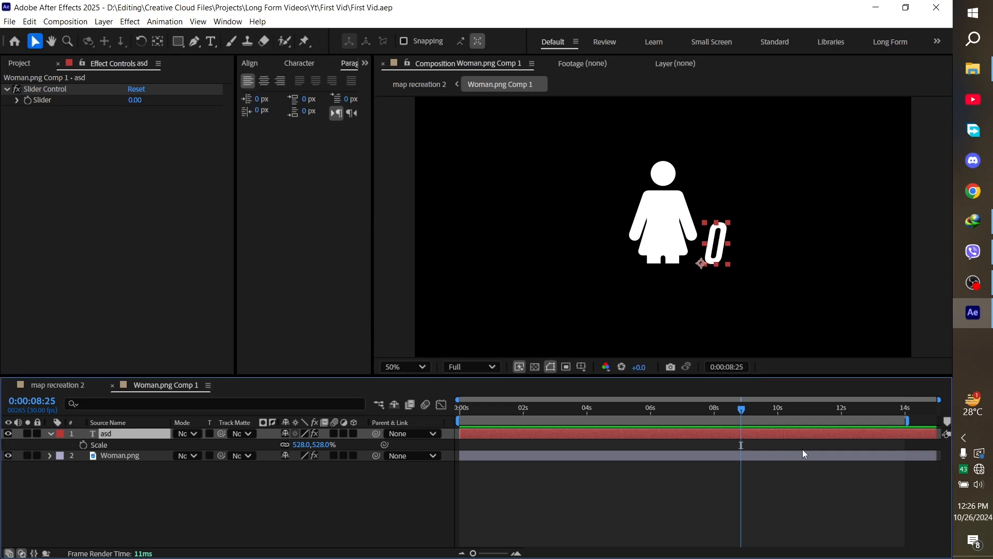
- Keyframe the Slider from 0 at 0:00:08:25 to 90000 at 0:00:12:00
click(28, 100)
click(844, 411)
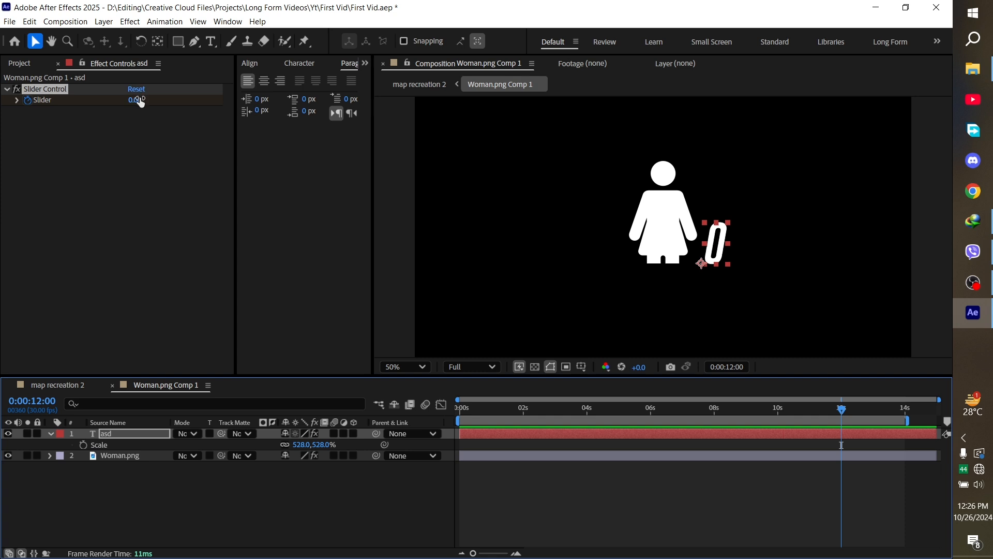
mouse_move(140, 102)
mouse_down()
mouse_move(161, 102)
mouse_move(133, 103)
mouse_up()
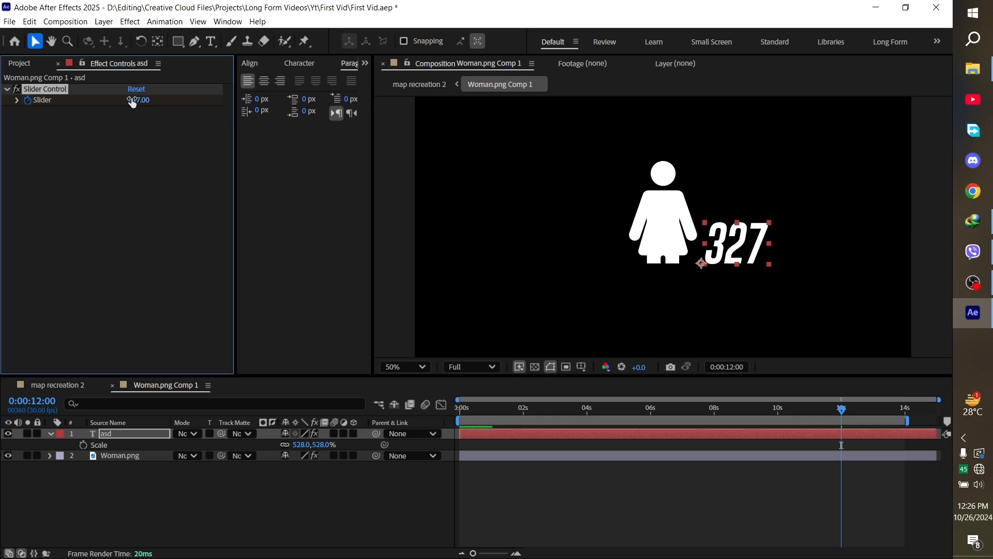
click(132, 103)
text(300)
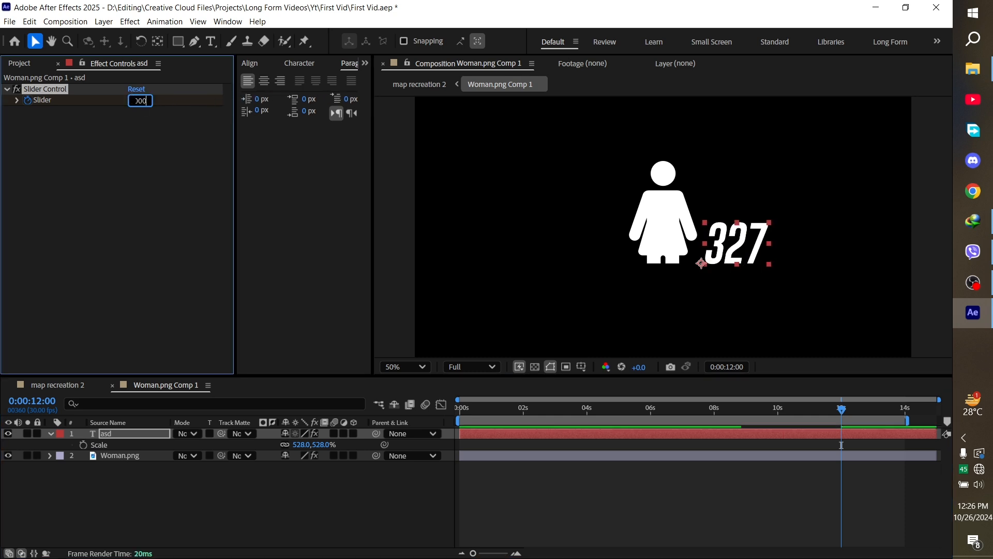
key(Return)
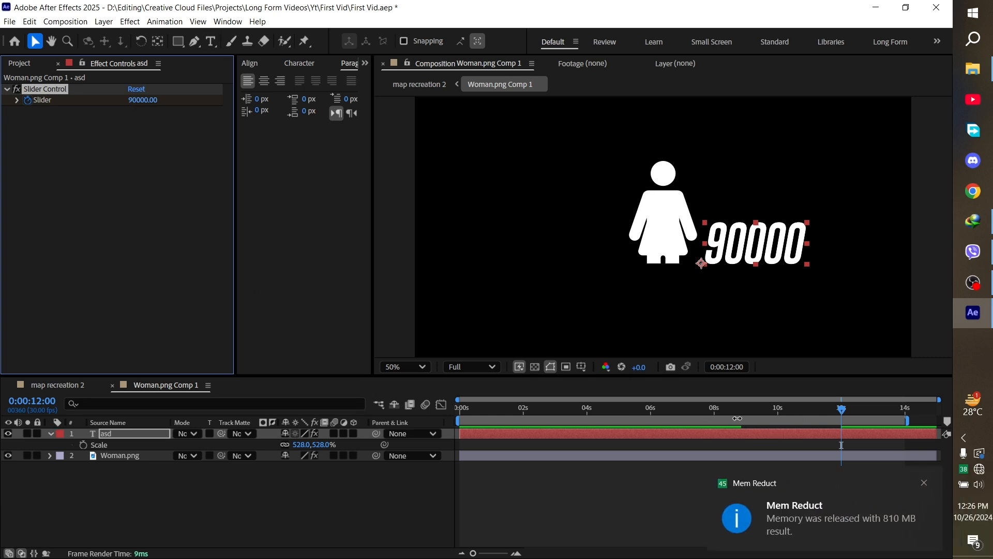
- Reveal the asd layer's Slider keyframes and preview the counter from 0:00:08:13
key(u)
click(841, 456)
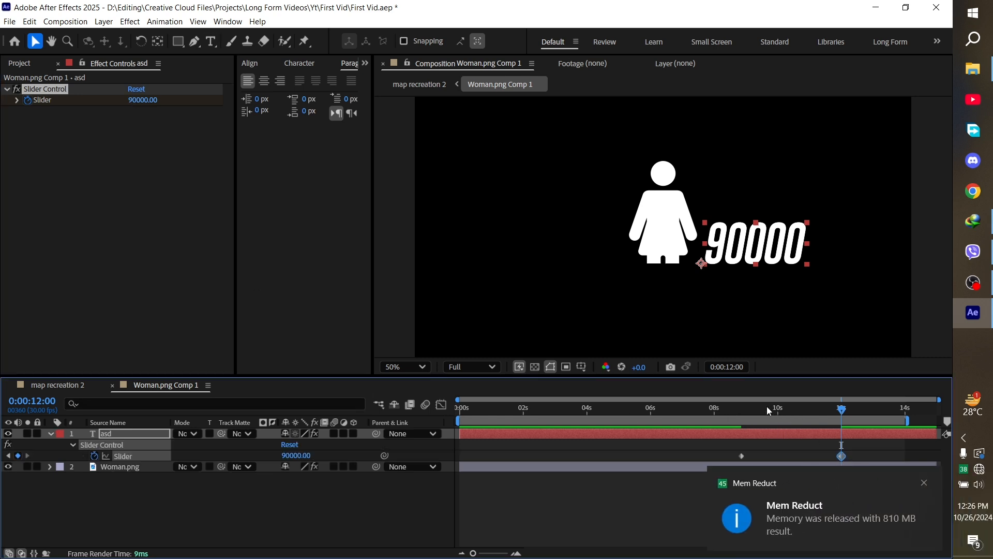
drag(767, 406, 727, 408)
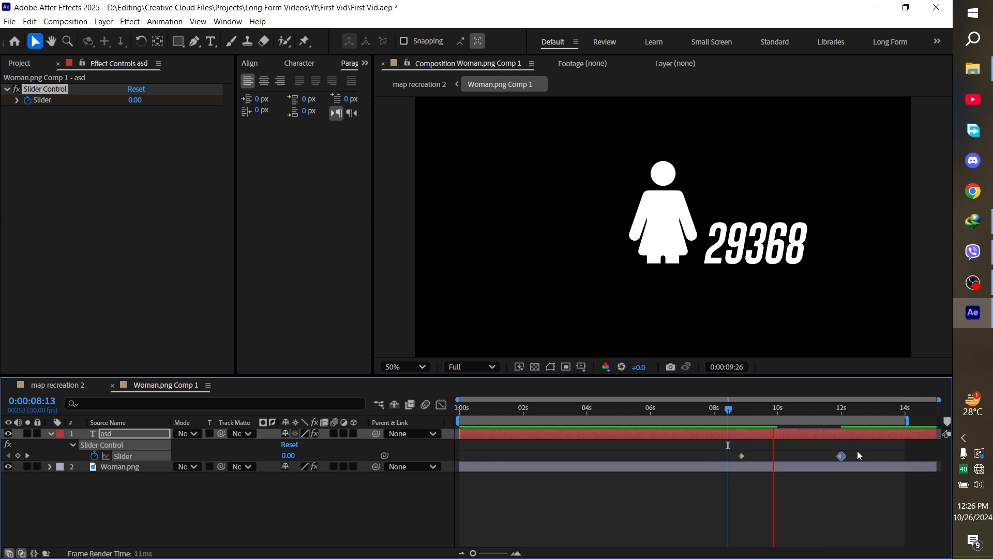
- Apply Easy Ease to both Slider keyframes and lengthen the last keyframe's incoming influence in the speed graph so the speed peaks early
drag(858, 451, 724, 458)
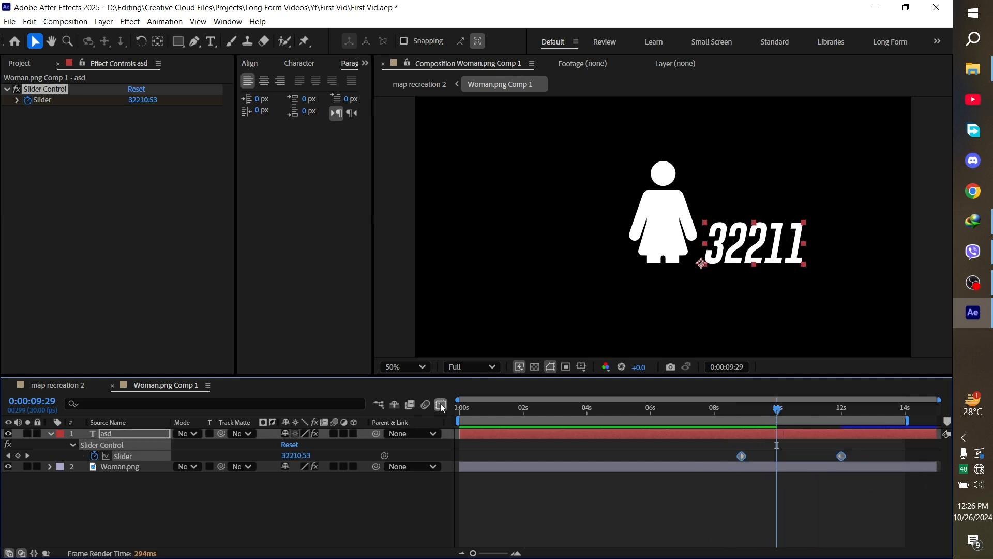
click(442, 405)
drag(860, 432, 680, 473)
right_click(757, 439)
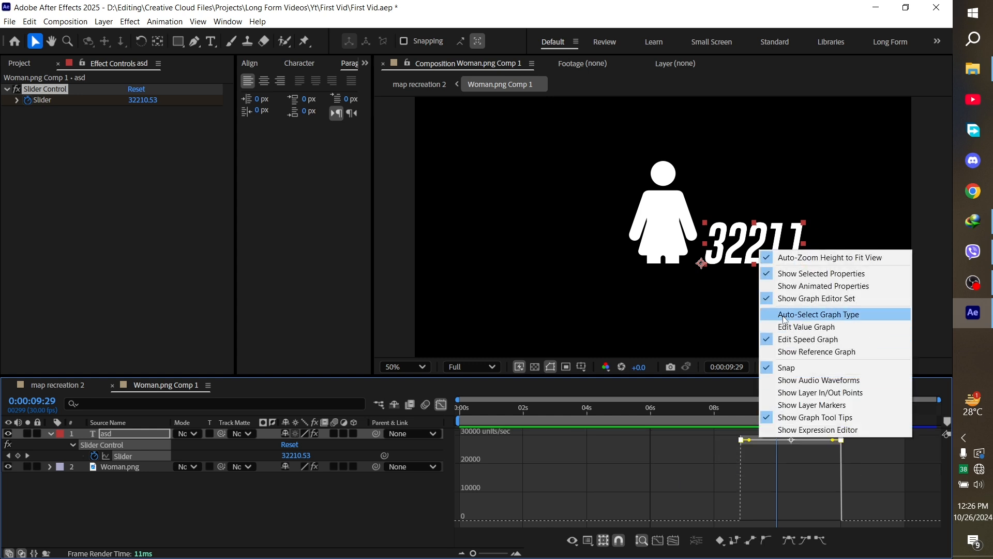
key(Escape)
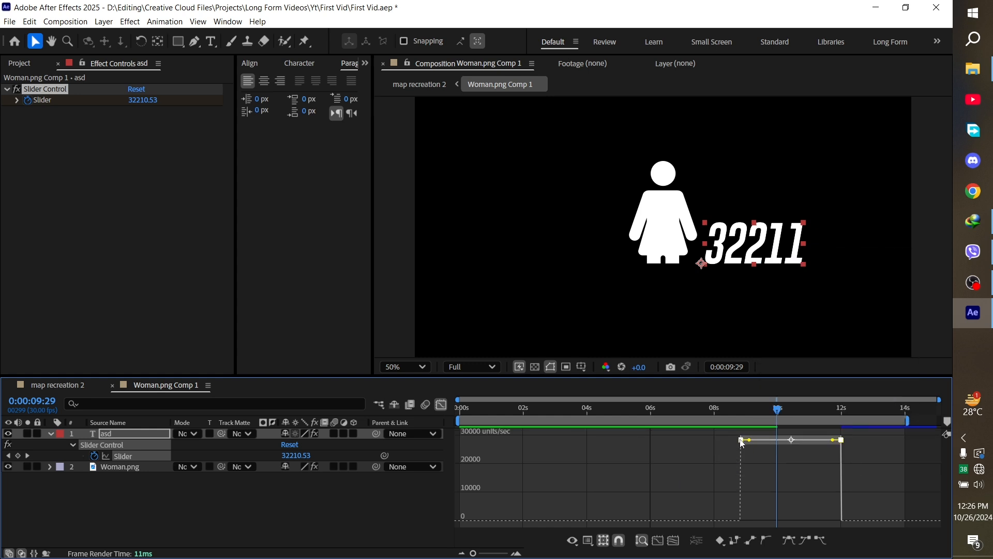
right_click(742, 440)
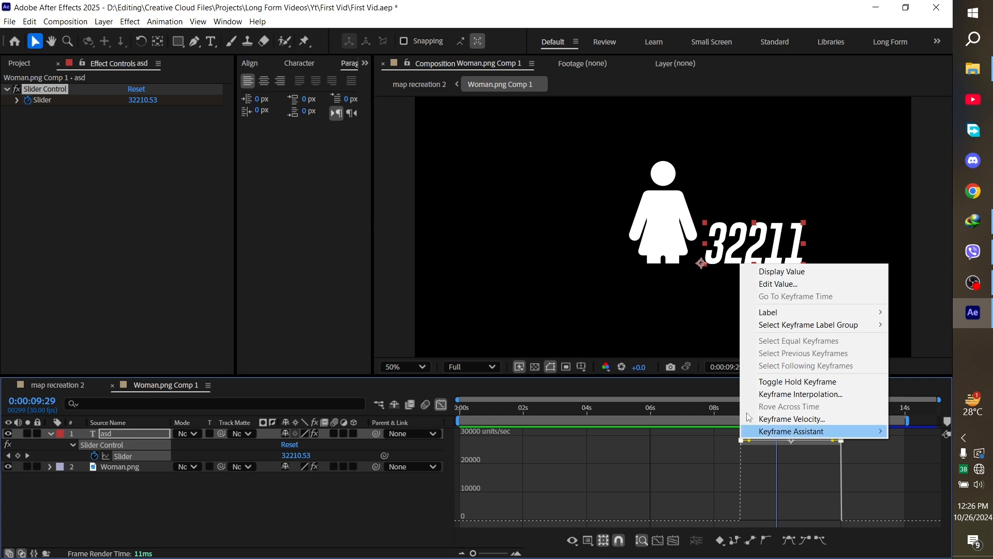
mouse_move(764, 435)
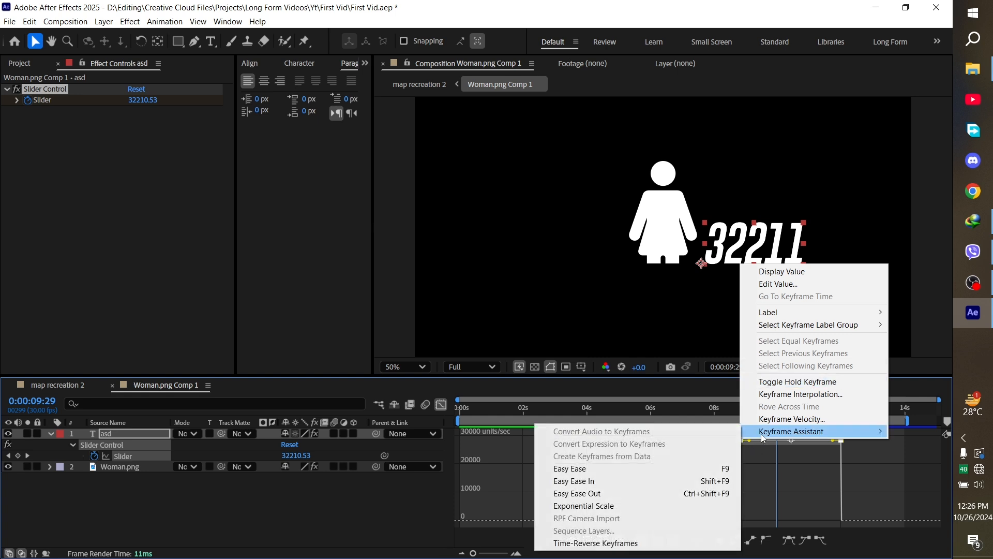
click(608, 468)
drag(825, 517, 795, 517)
- Set the preview resolution to Quarter and play the eased counter from 0:00:08:19
drag(759, 409, 734, 407)
click(469, 367)
click(467, 454)
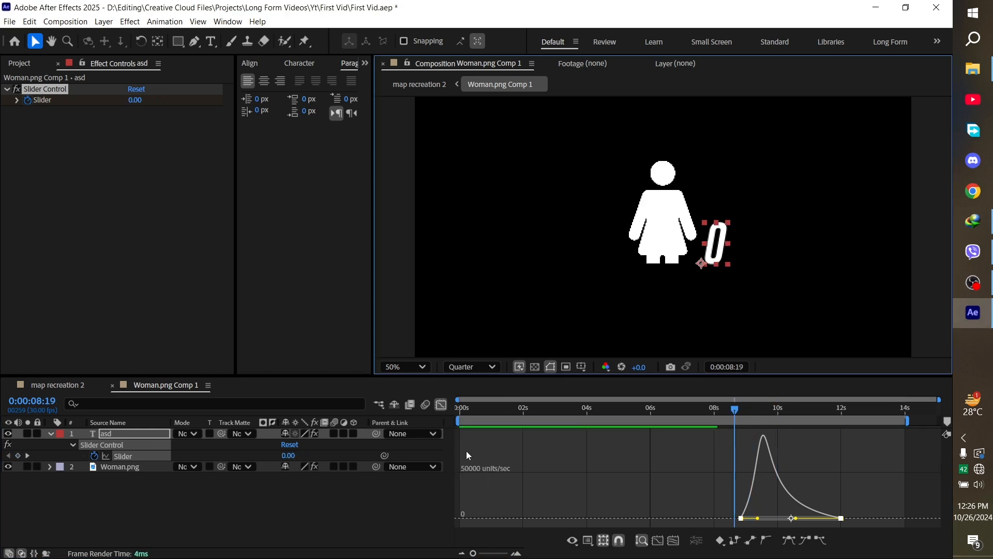
key(space)
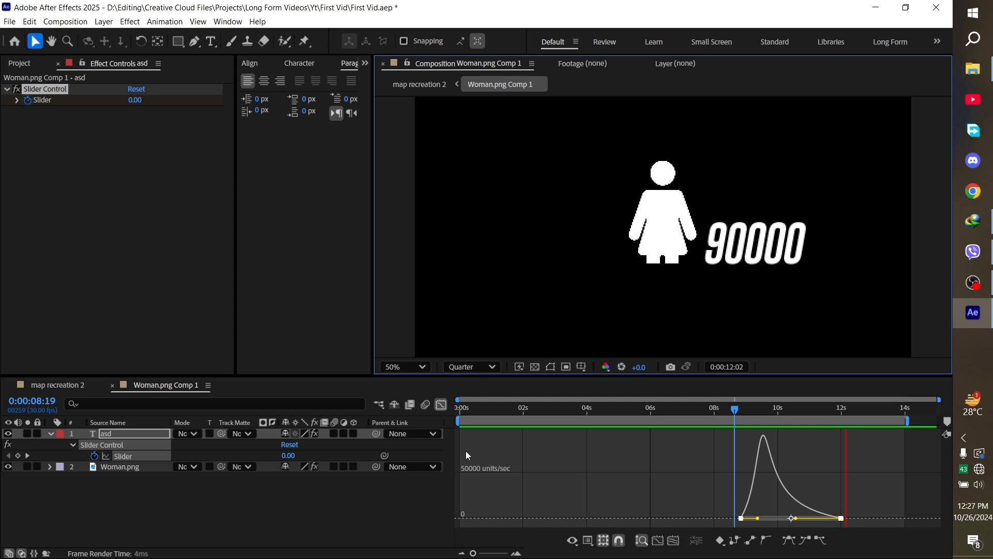
key(space)
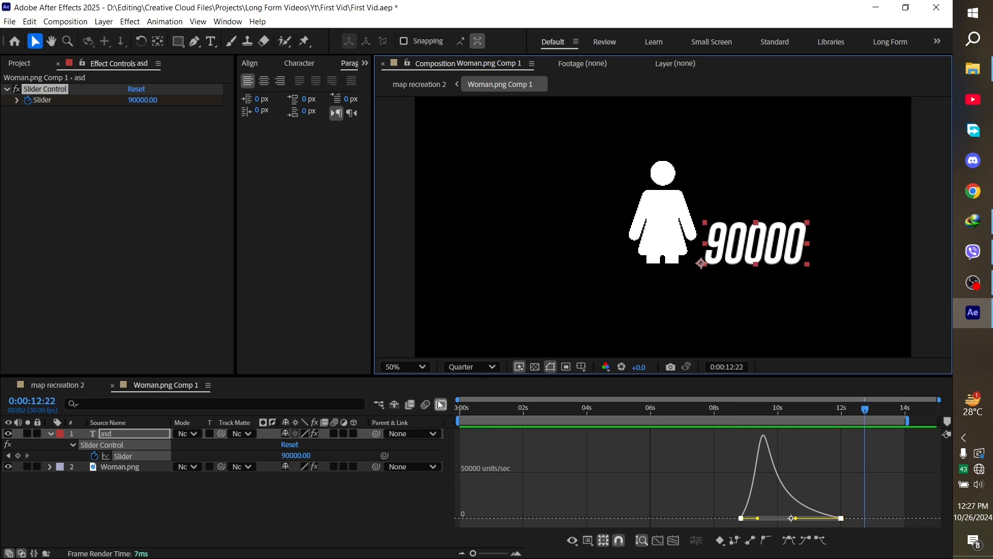
- Append + "+" to the asd layer's Source Text expression so the counter carries a plus sign
click(441, 404)
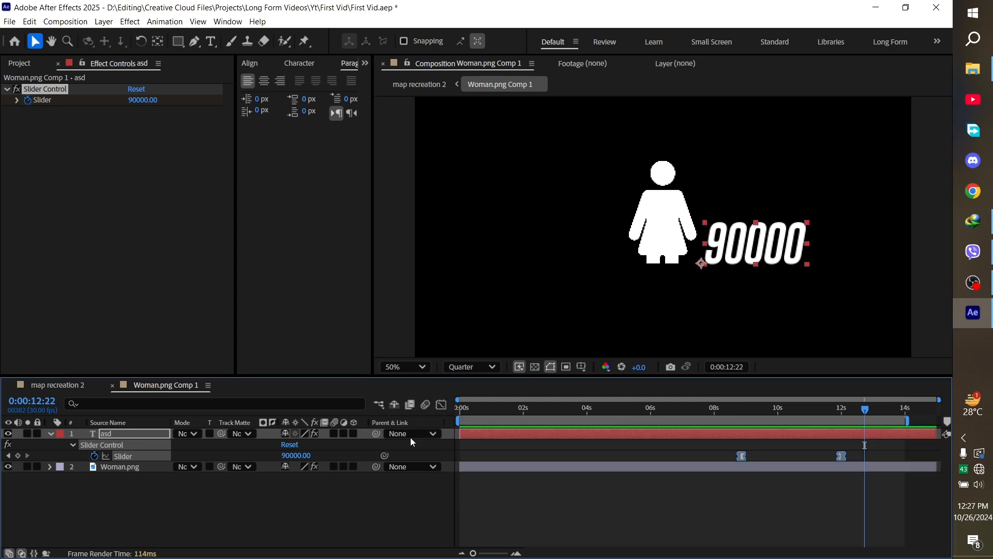
click(49, 434)
click(61, 446)
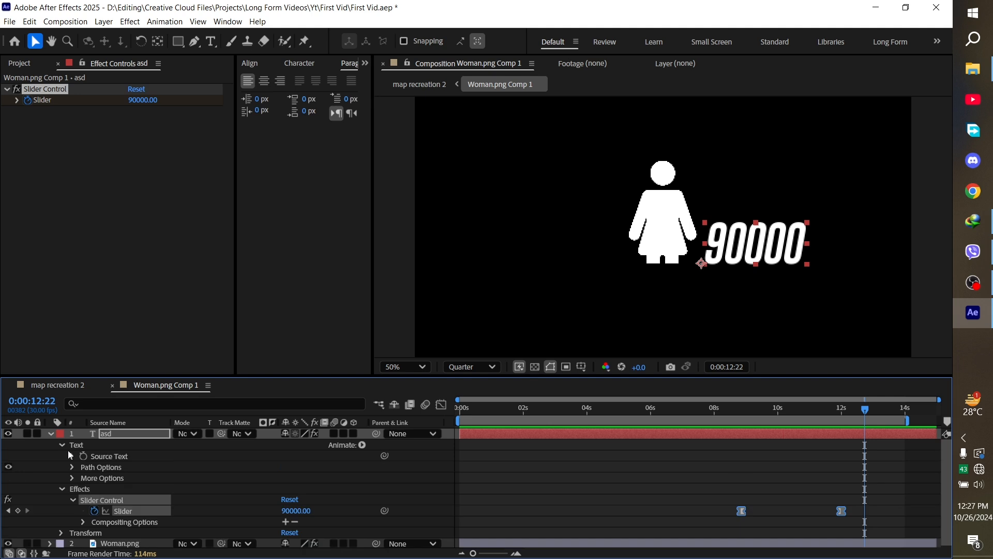
click(71, 455)
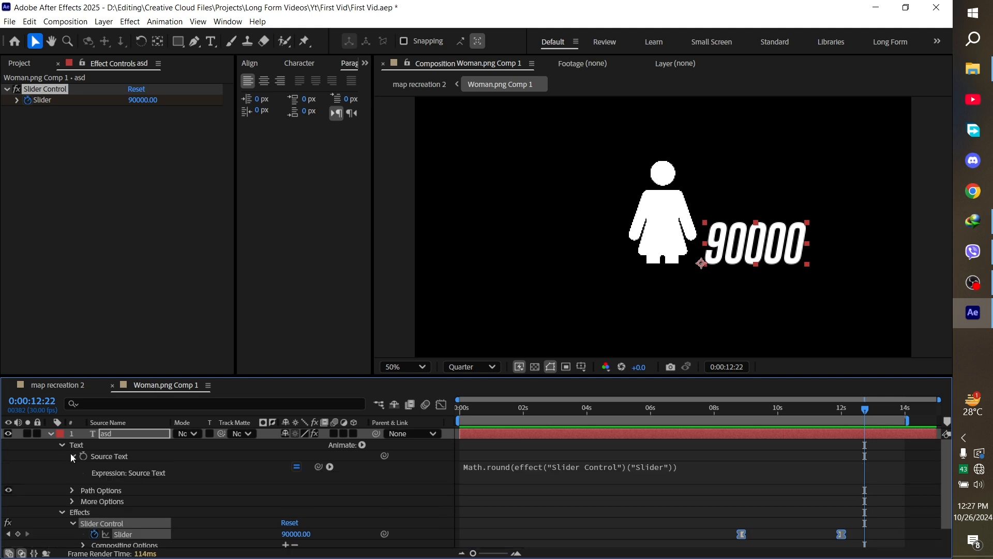
click(698, 467)
click(717, 464)
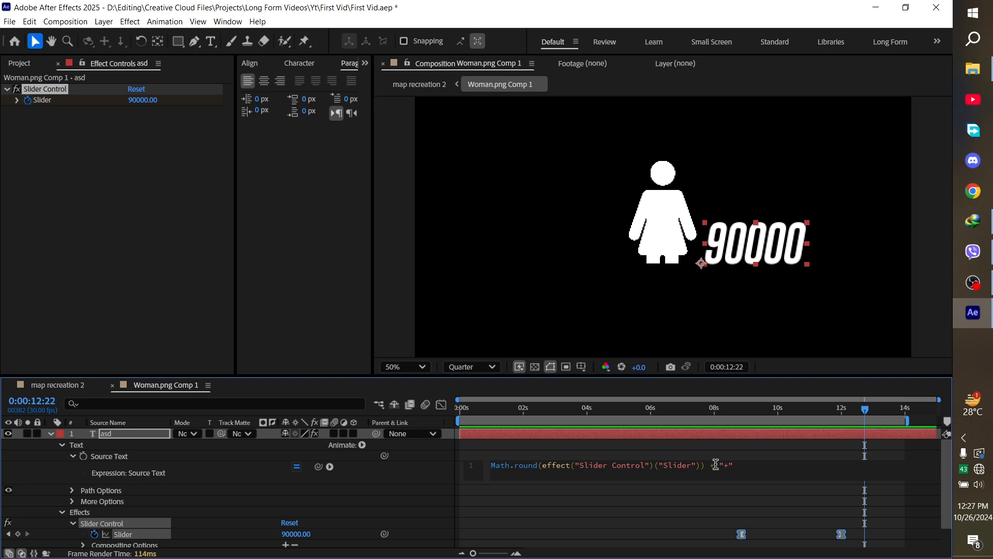
click(765, 451)
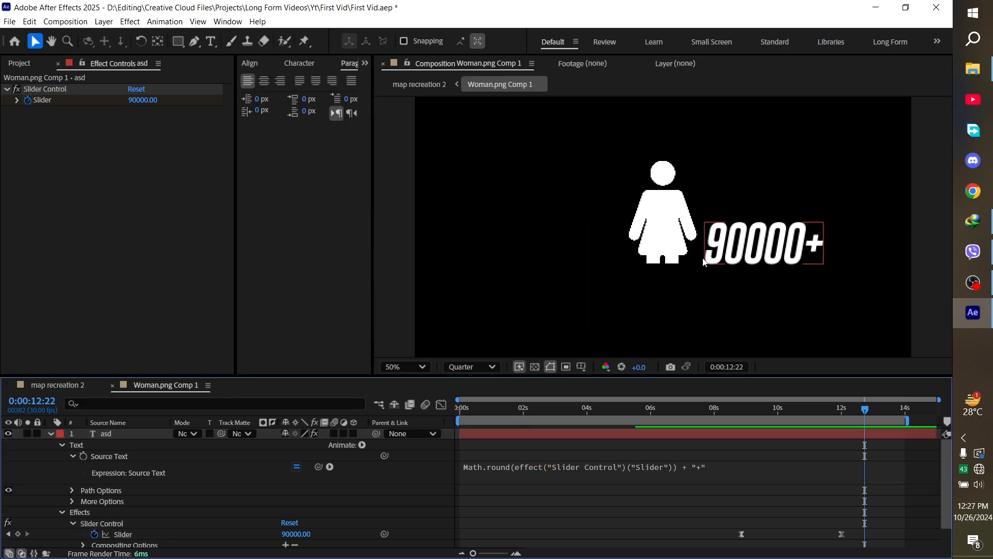
- Split the asd layer at 0:00:08:25 and delete the part before the split
drag(761, 409, 741, 418)
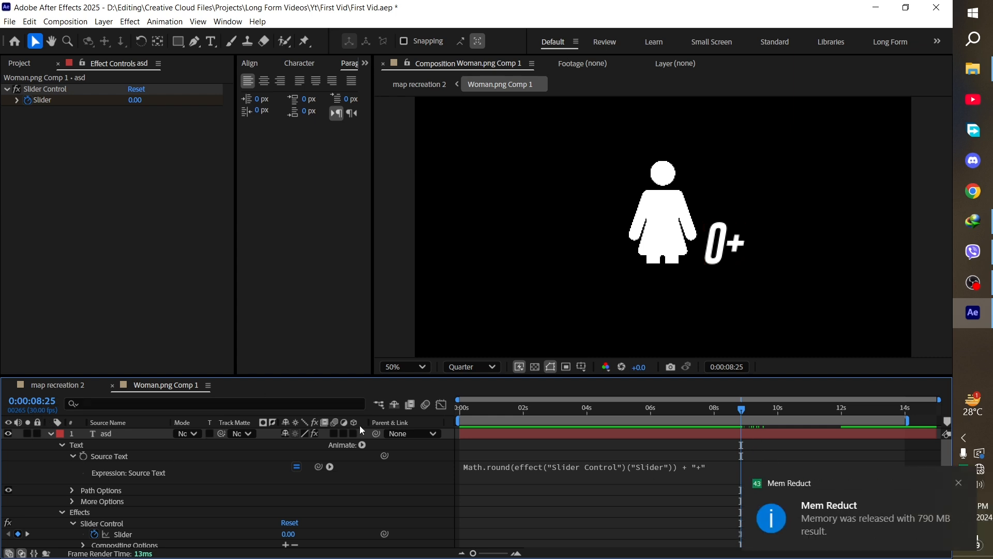
click(167, 433)
key(ctrl+shift+d)
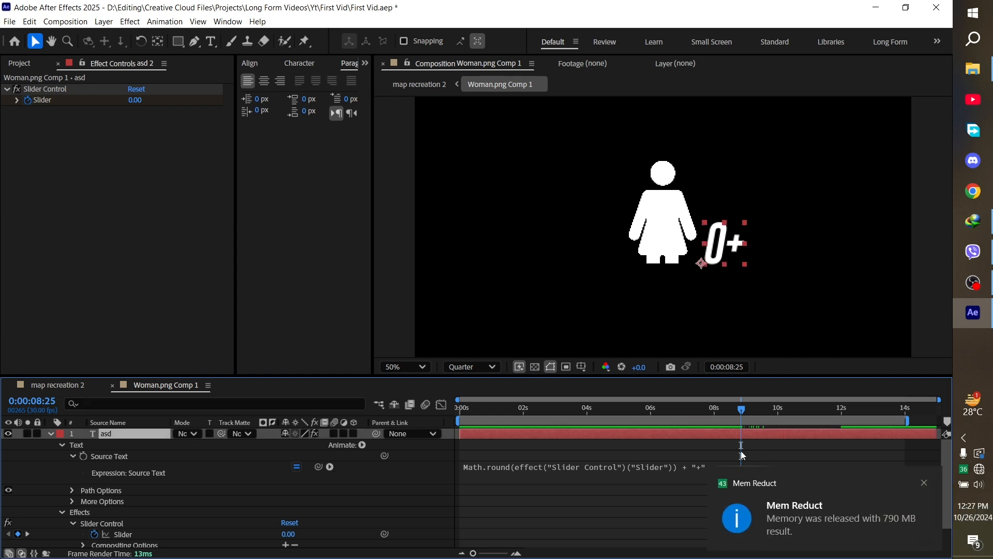
click(688, 452)
click(693, 446)
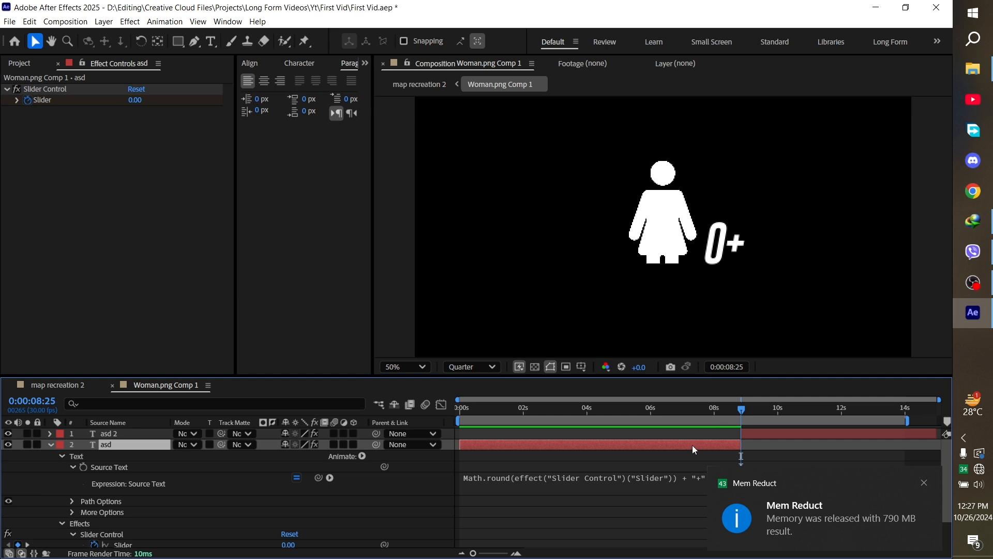
key(Delete)
- Preview the trimmed counter from 0:00:08:14 and scrub on to 0:00:11:06
drag(742, 411, 728, 412)
key(space)
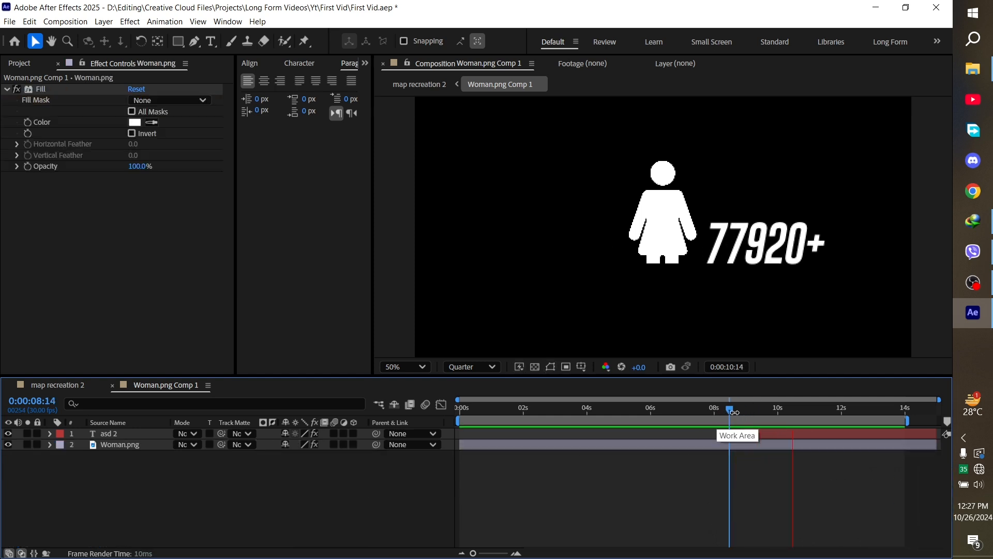
drag(762, 411, 816, 410)
- Reveal the asd 2 layer's Slider keyframes and move the current time to 0:00:11:15
click(792, 431)
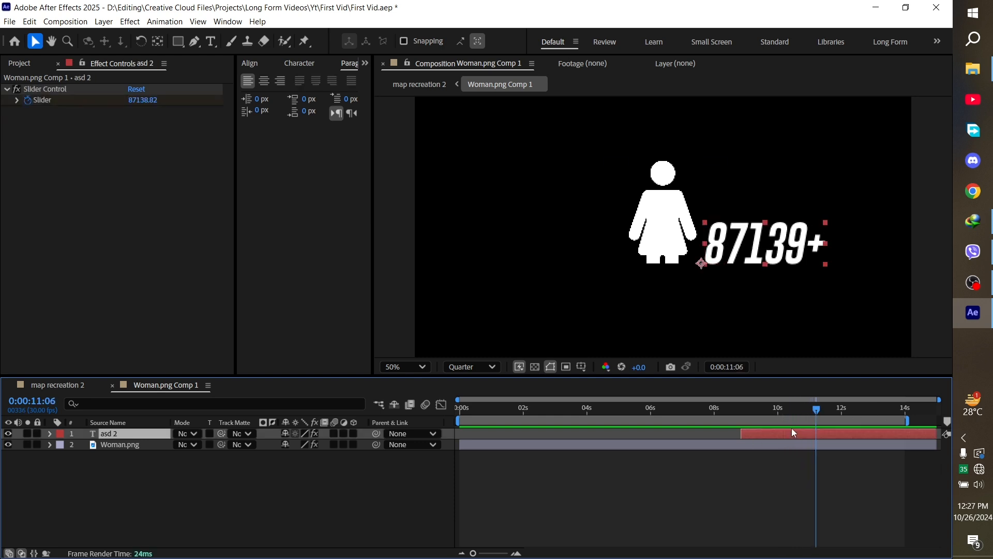
key(u)
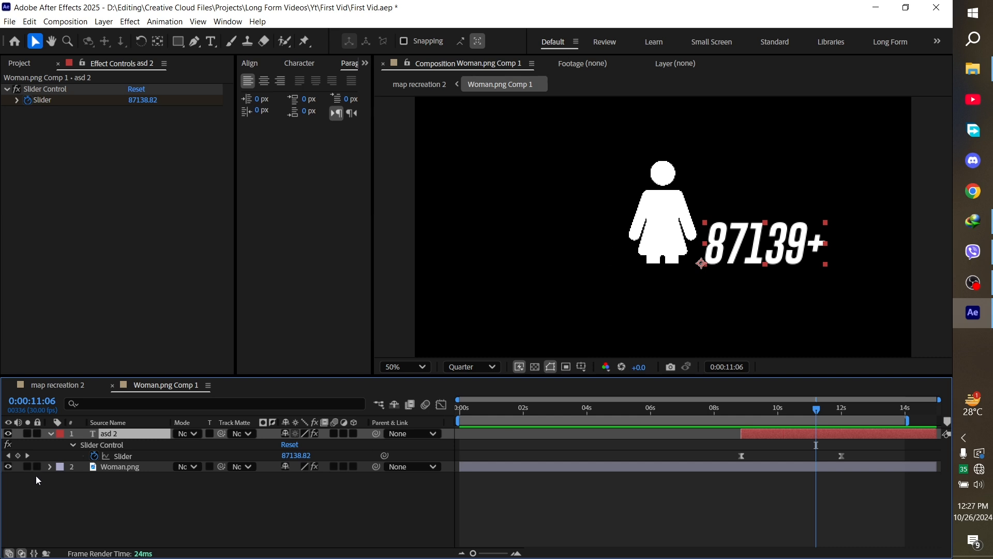
click(27, 455)
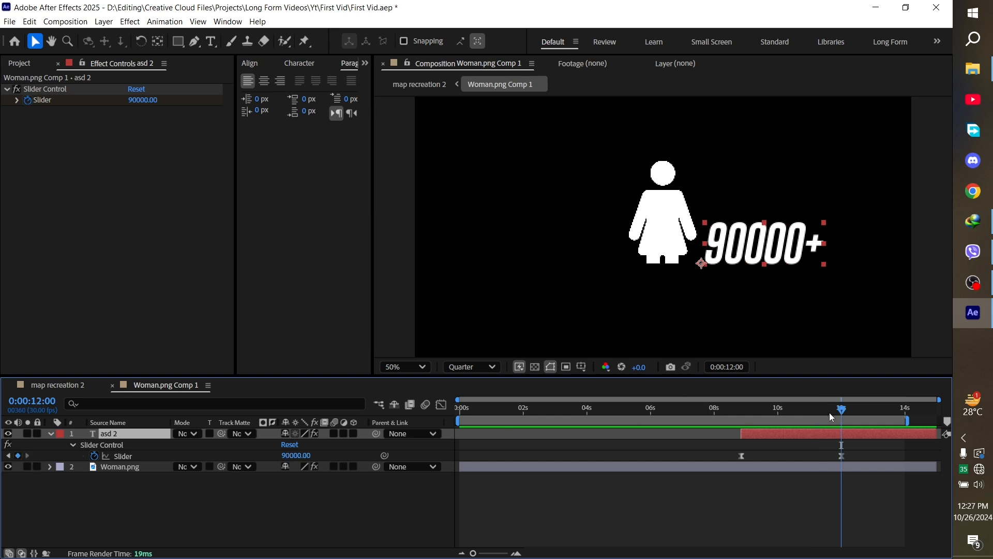
drag(829, 412, 824, 414)
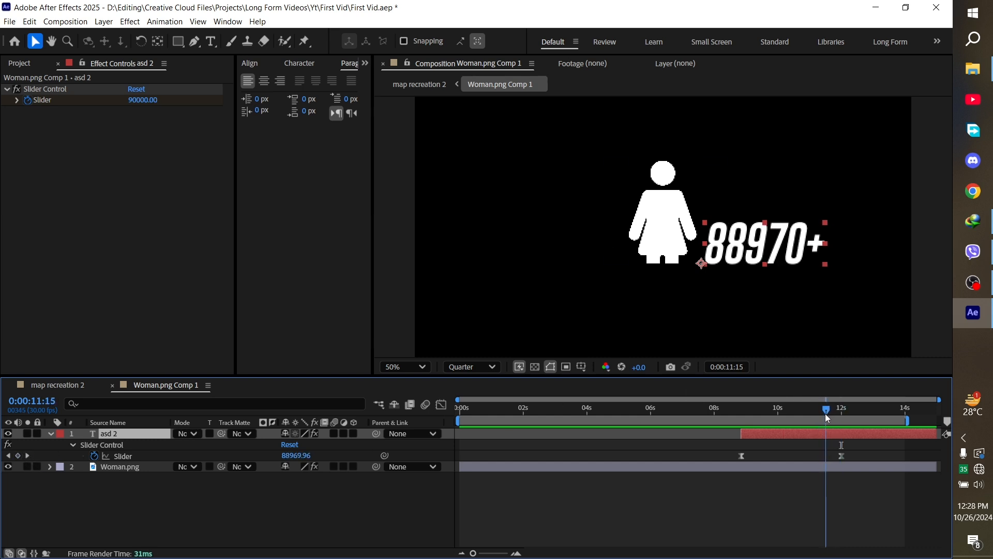
- Add a text layer reading "Have Been" above the counter, beside the woman icon
click(684, 500)
key(ctrl+t)
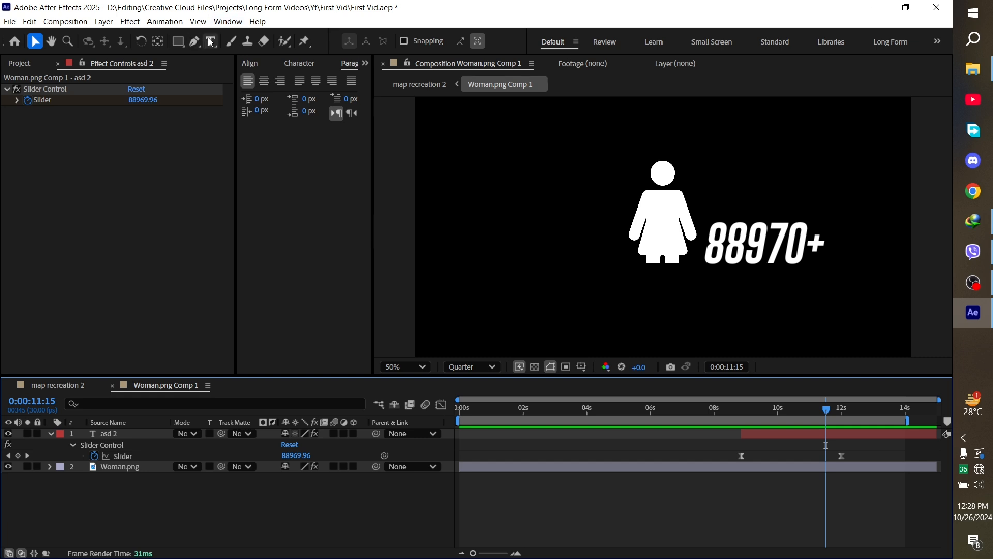
click(707, 193)
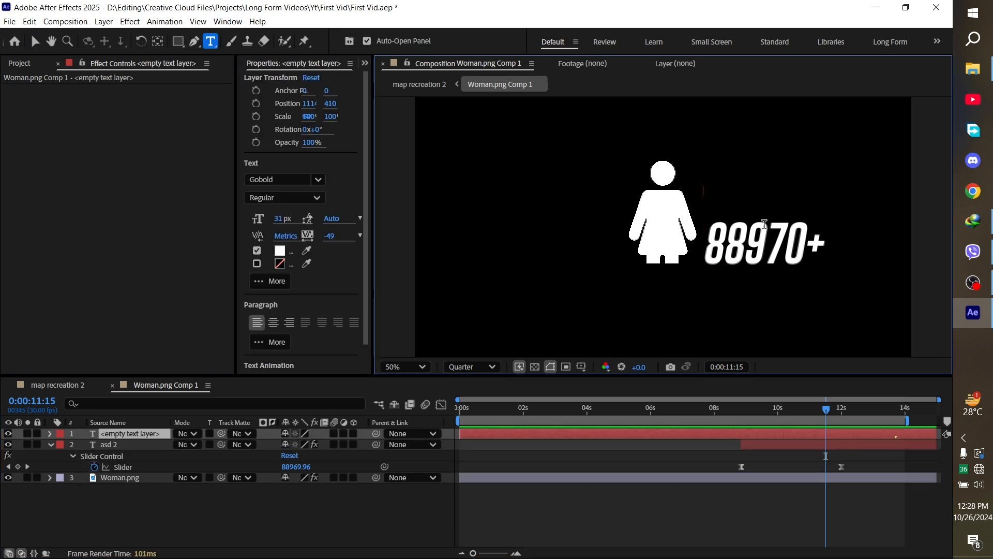
text(Have Been)
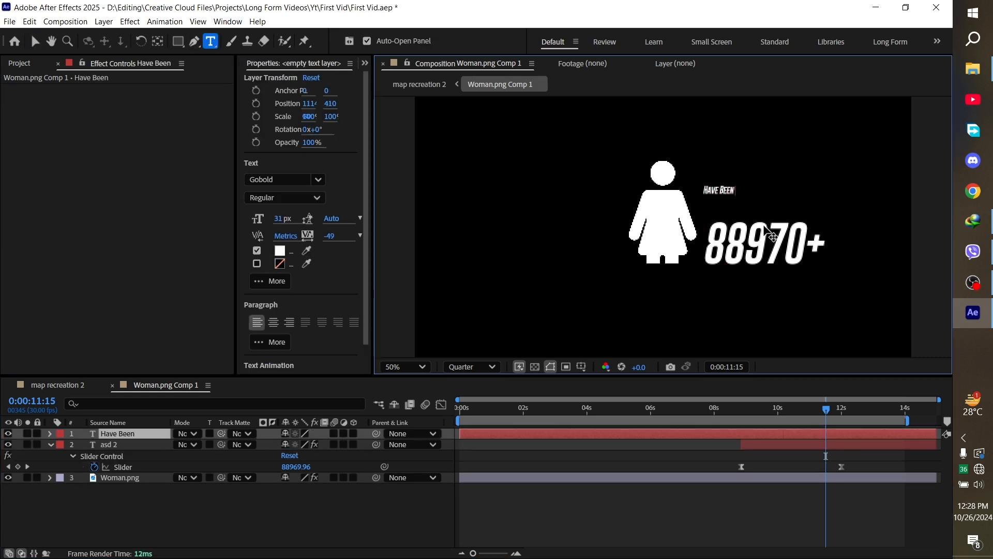
- Set the "Have Been" text to Montserrat ExtraLight at 81 px
click(317, 180)
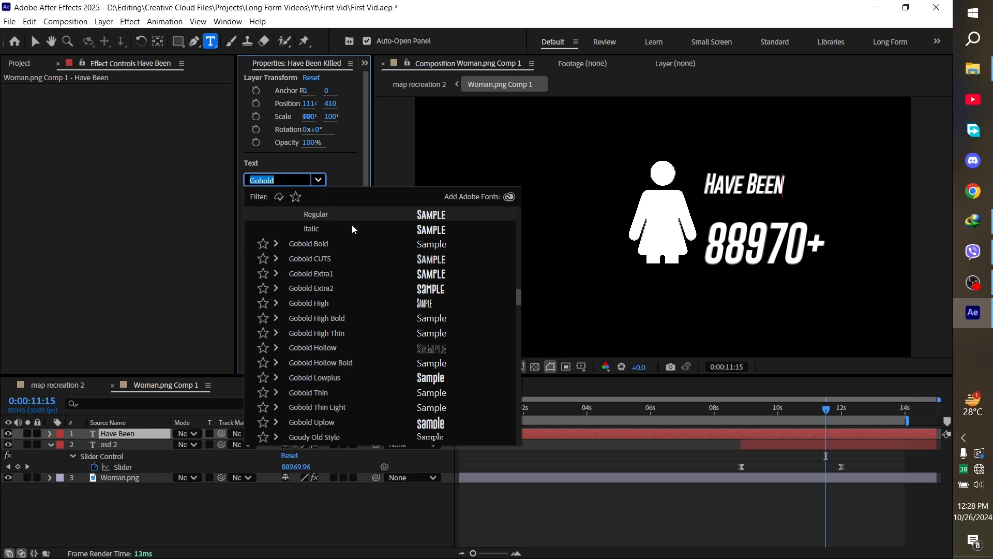
text(m)
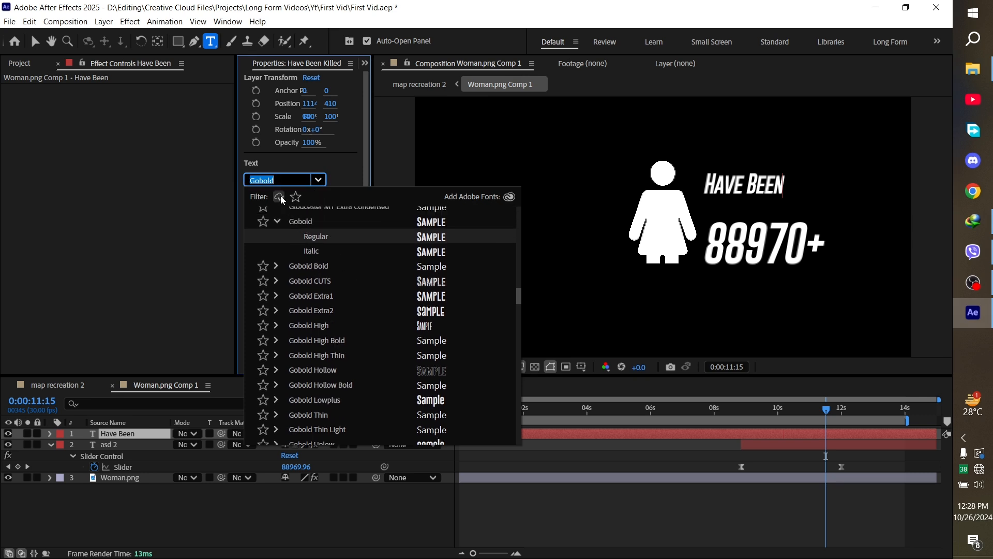
text(onts)
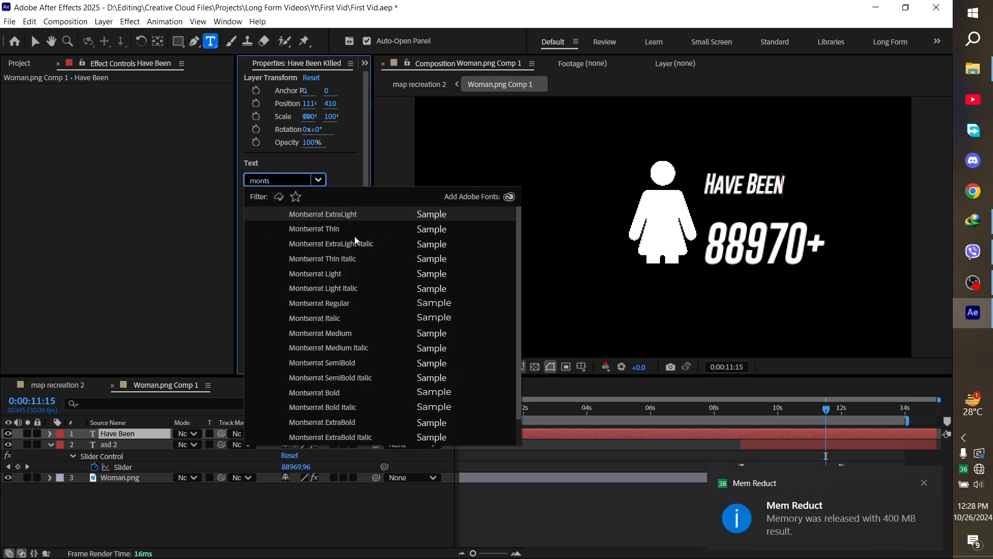
key(Escape)
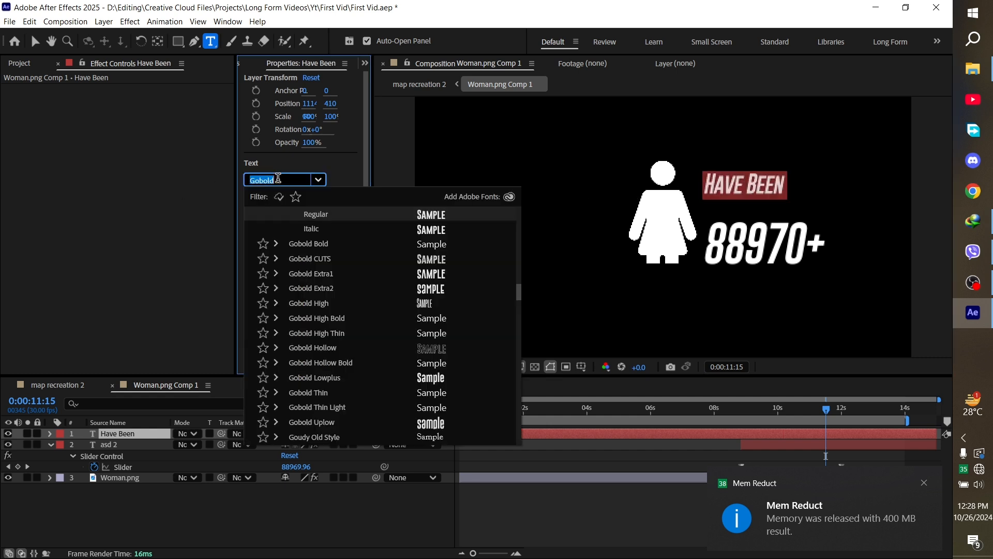
text(mont)
click(344, 216)
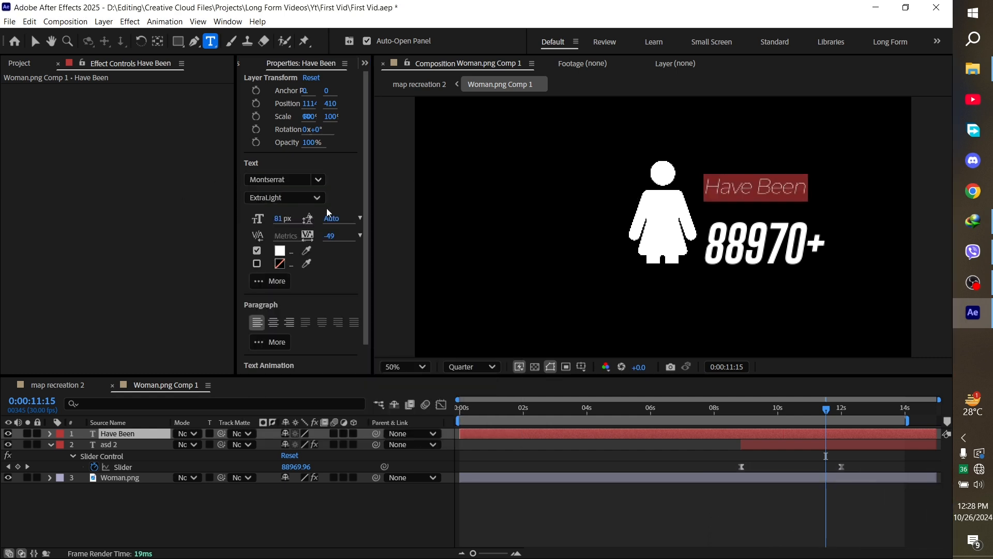
- Change the text to lowercase "have been" and remove its faux italic style
click(718, 187)
key(BackSpace)
text(h)
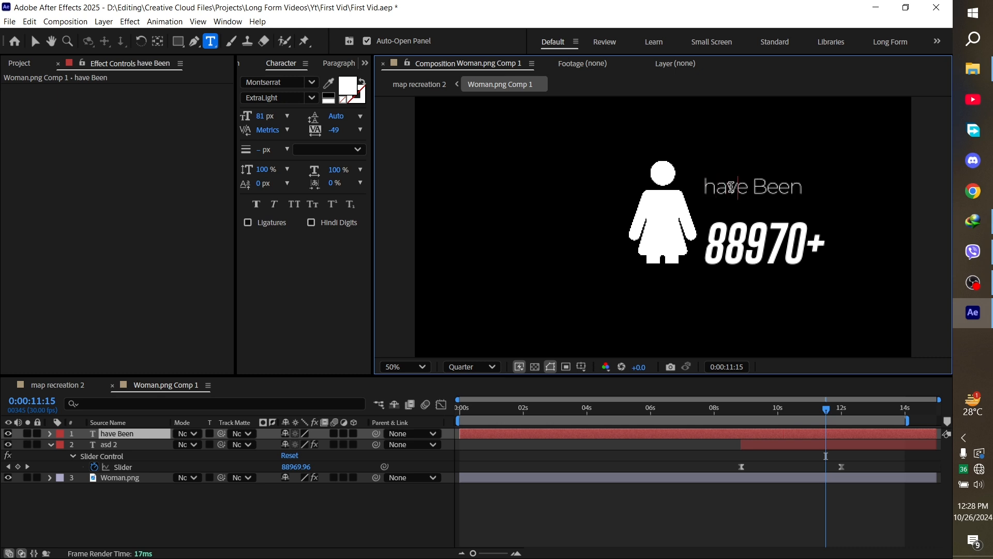
key(BackSpace)
text(b)
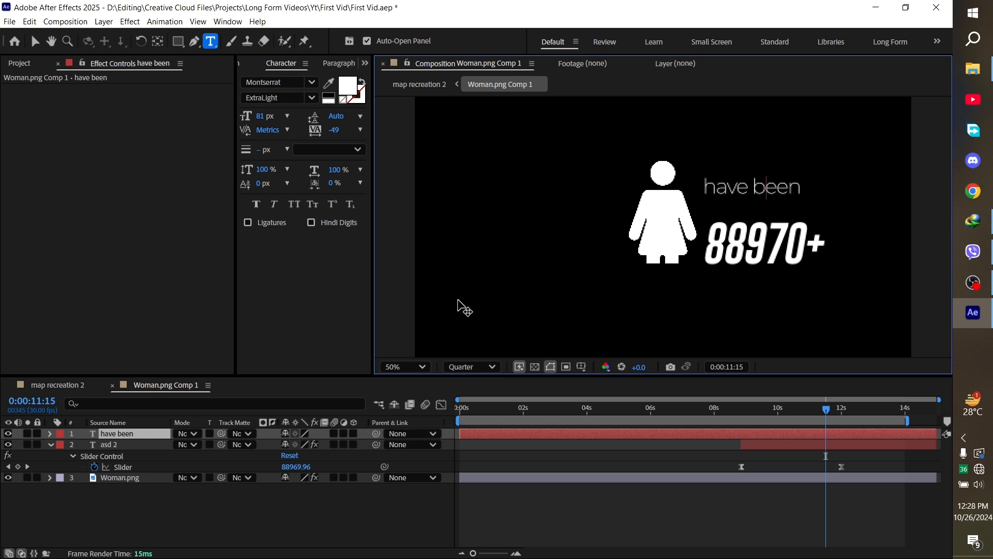
click(780, 516)
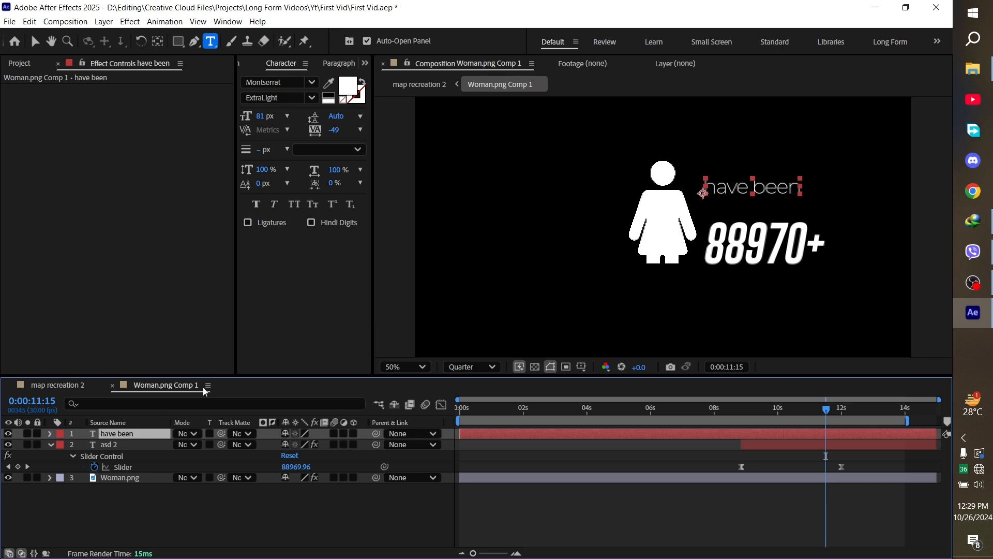
- Move the "have been" text up and slightly to the right, leaving room above the counter
scroll(757, 219, up, 1)
drag(757, 203, 651, 260)
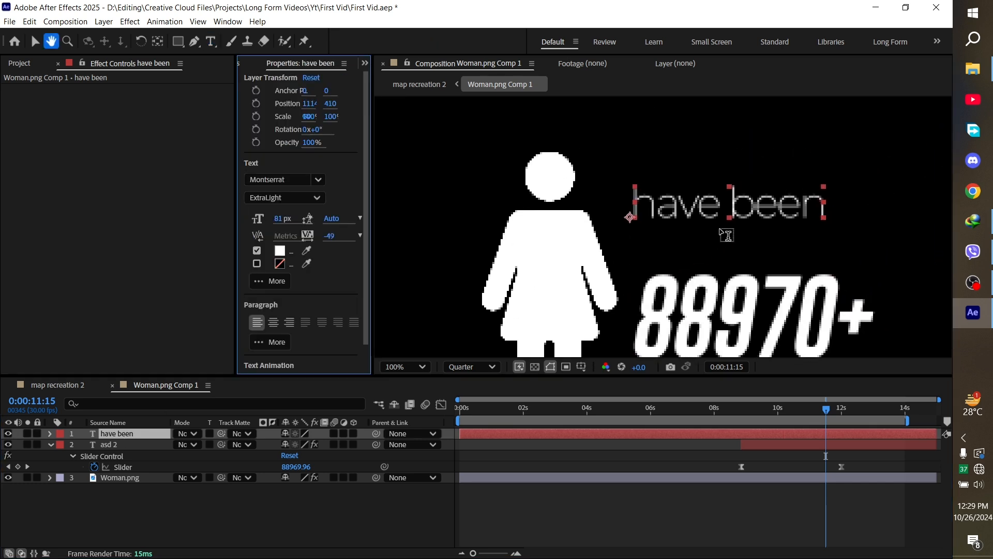
key(v)
drag(679, 212, 699, 174)
click(767, 489)
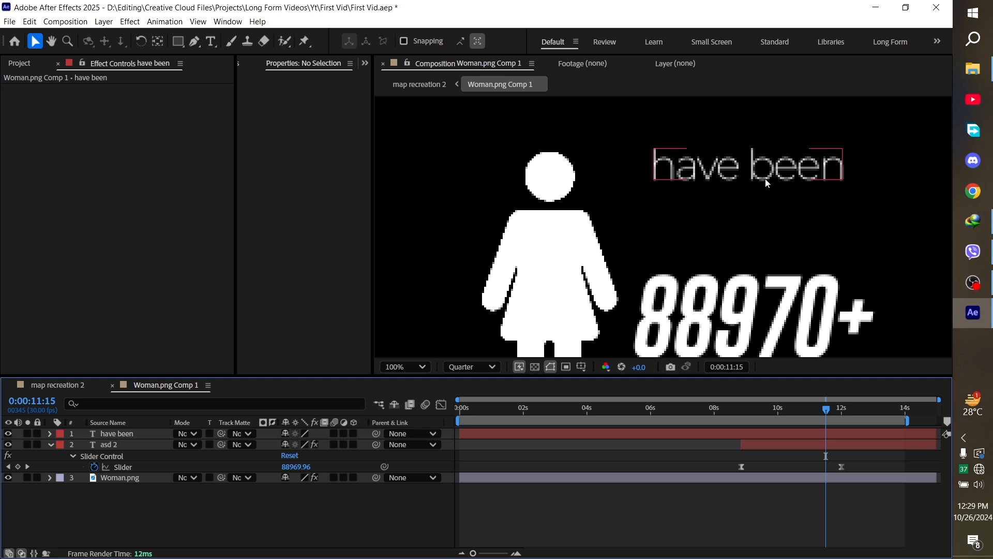
- Add a text layer reading "Killed" directly below "have been"
click(211, 40)
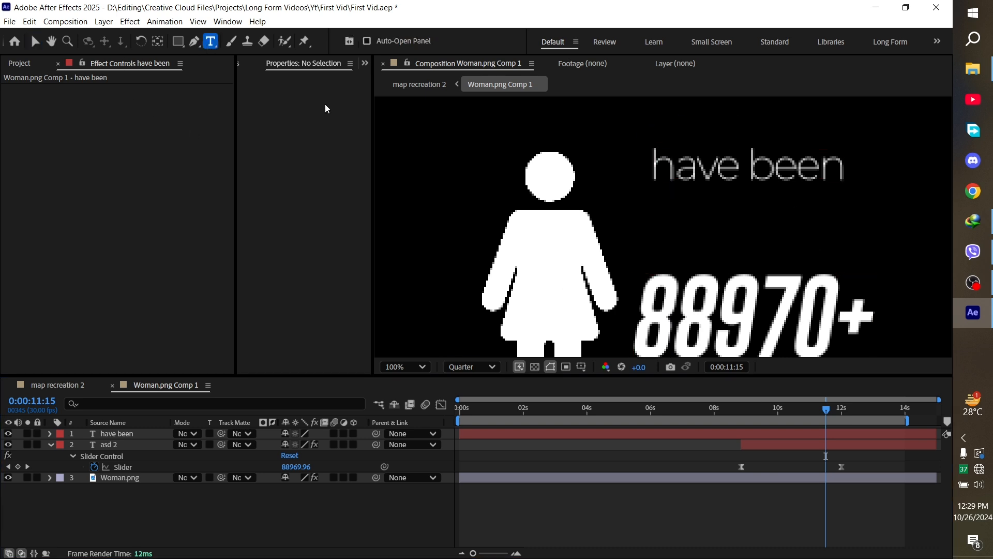
click(654, 224)
text(KI)
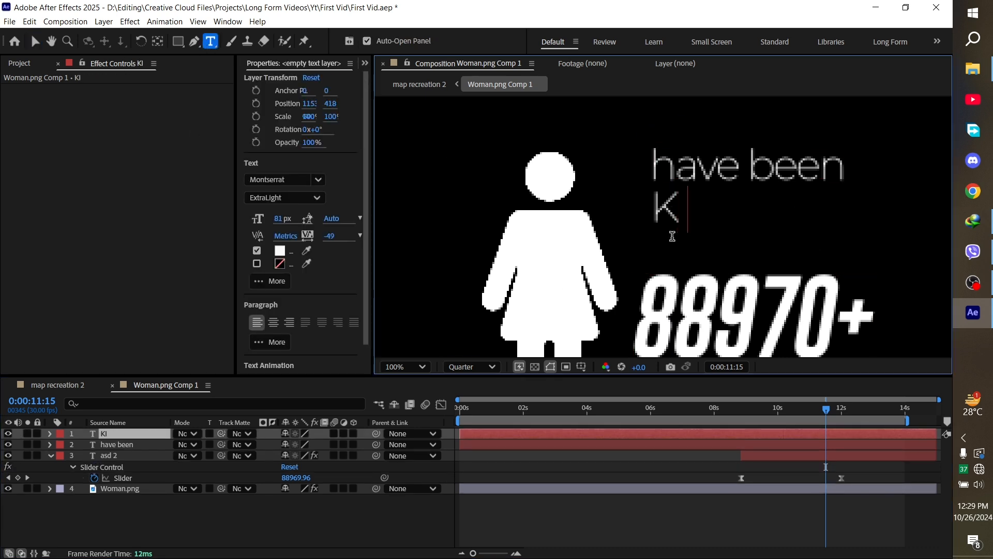
text(LL)
key(BackSpace)
key(BackSpace)
key(BackSpace)
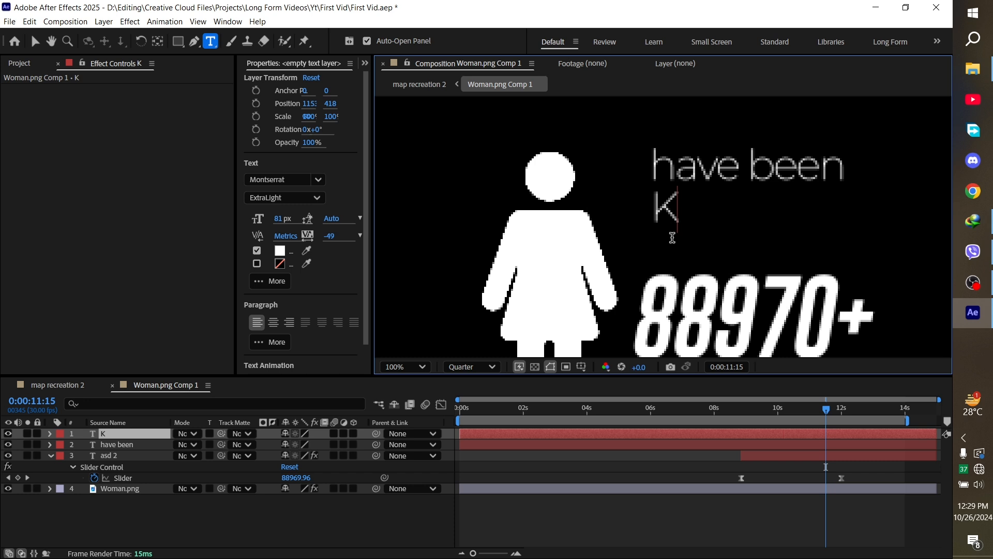
text(illed)
- Set the font of the whole "Killed" text to Gobold Regular
key(ctrl+a)
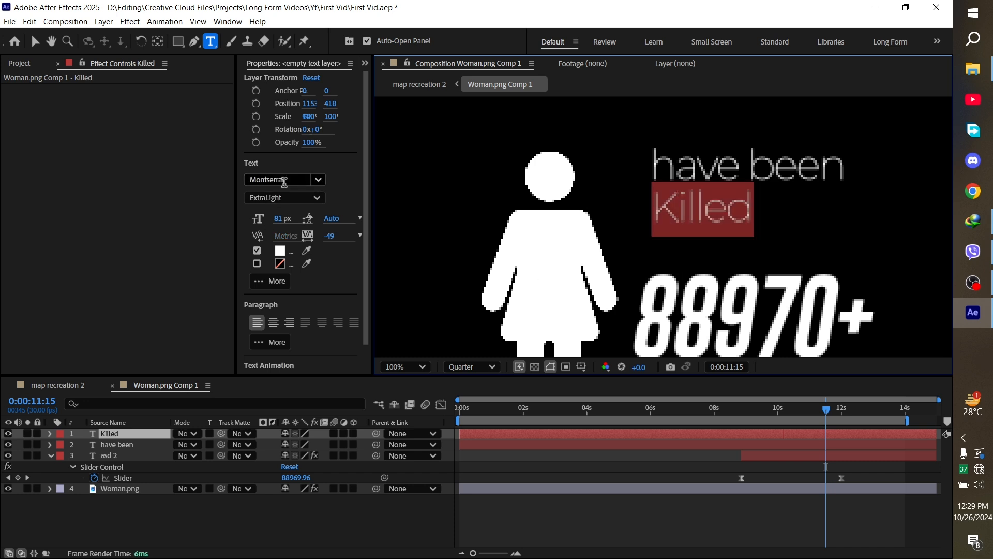
click(284, 180)
text(gobol)
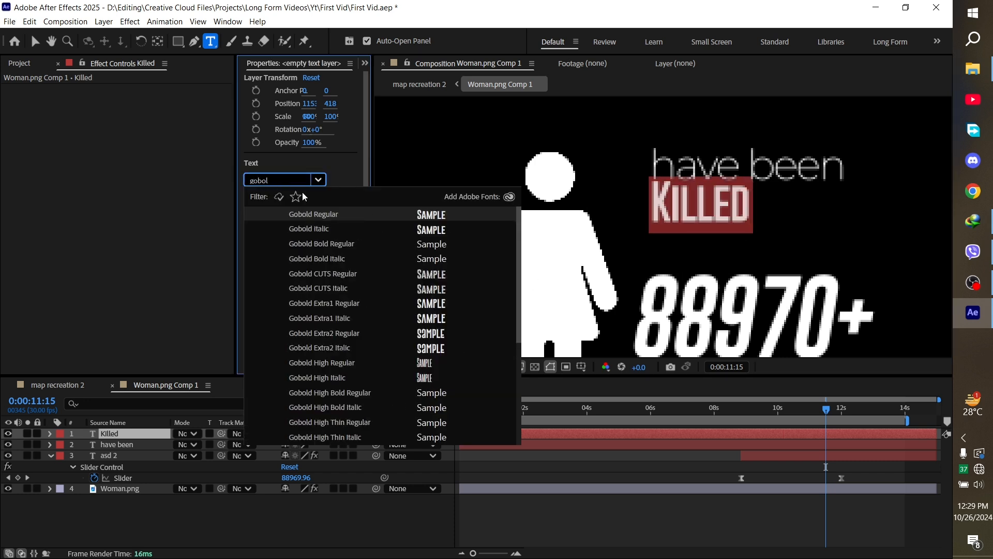
click(326, 215)
- Style "Killed" with Faux Bold and Faux Italic at 144 px with tracking 29, and place it between "have been" and the counter
click(364, 62)
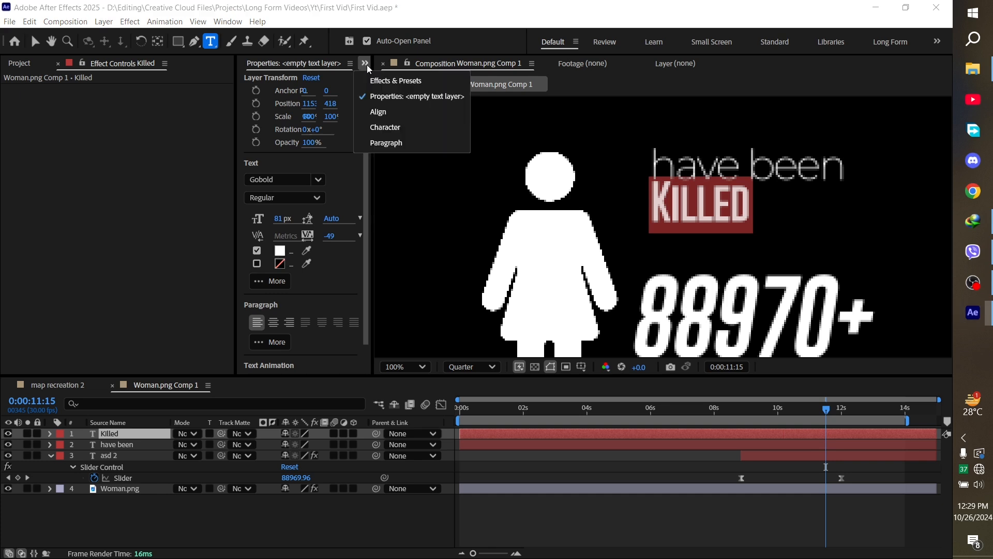
click(384, 128)
click(273, 204)
click(257, 206)
drag(266, 116, 378, 128)
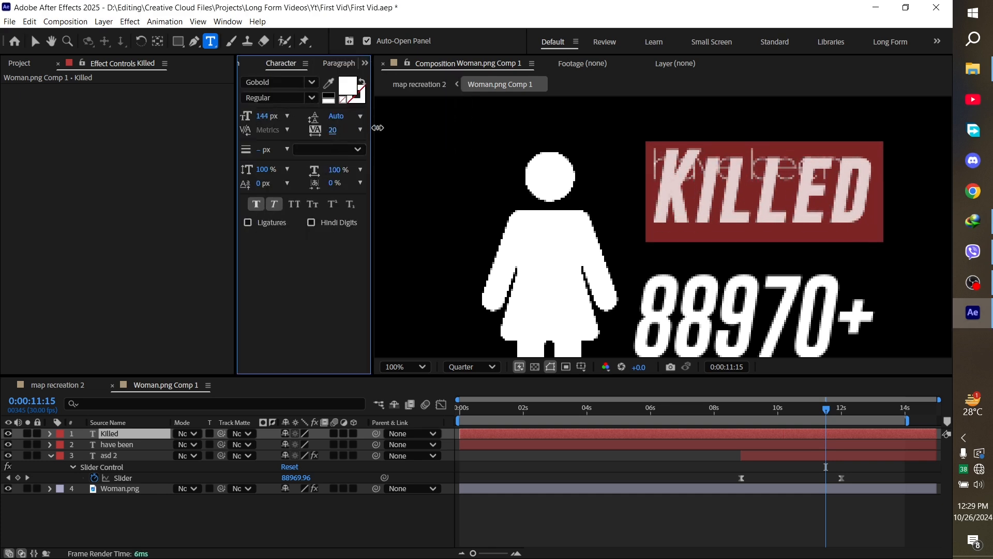
key(v)
drag(762, 175, 748, 204)
click(746, 454)
click(271, 204)
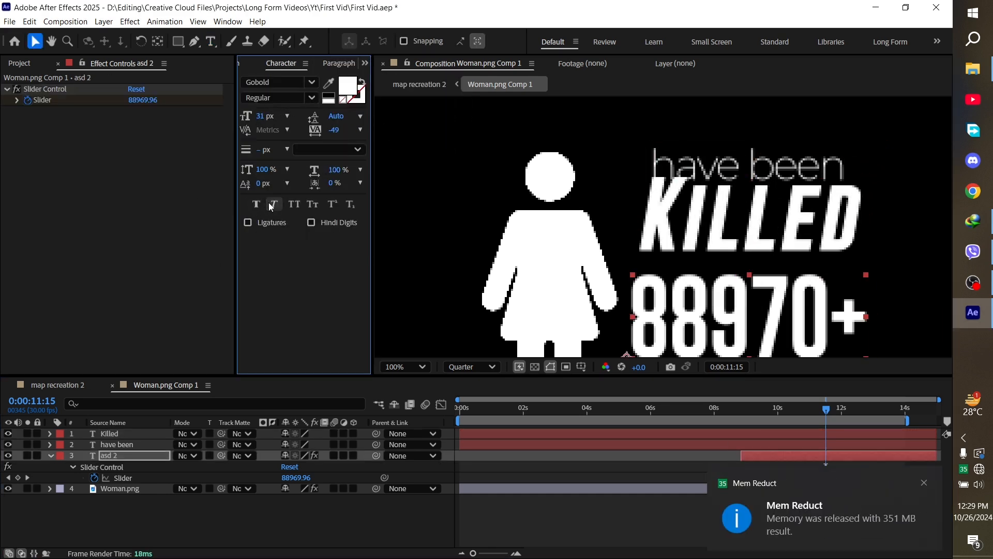
click(271, 204)
click(724, 433)
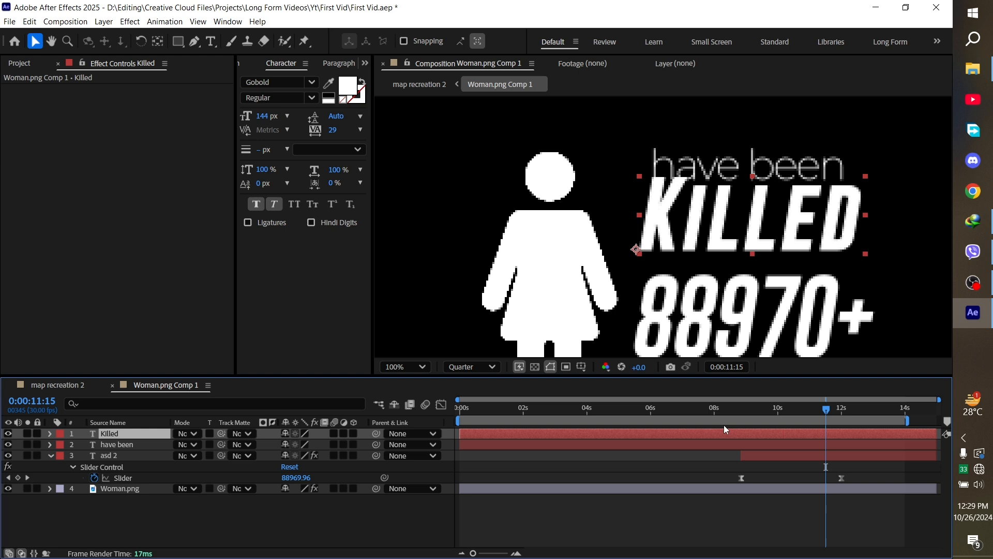
- Change "Killed" to Gobold Bold, turn off its Faux Italic, and nudge it slightly down between "have been" and the counter
click(311, 83)
click(265, 187)
click(274, 204)
click(35, 42)
drag(714, 216, 710, 224)
- Widen the "have been" tracking to 38 and reposition it just above "Killed" so their left edges line up
drag(708, 168, 706, 161)
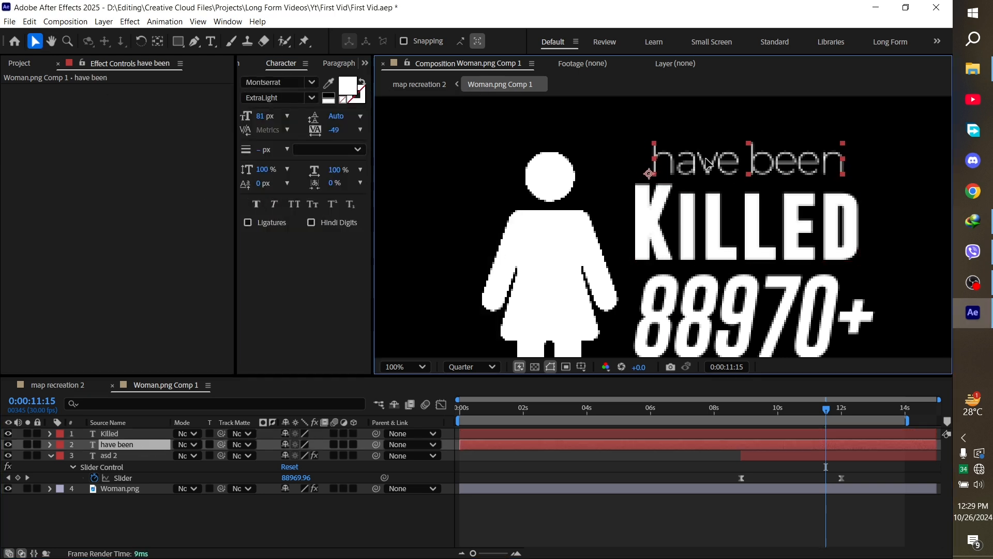
drag(331, 130, 373, 119)
drag(755, 164, 741, 166)
drag(265, 170, 266, 169)
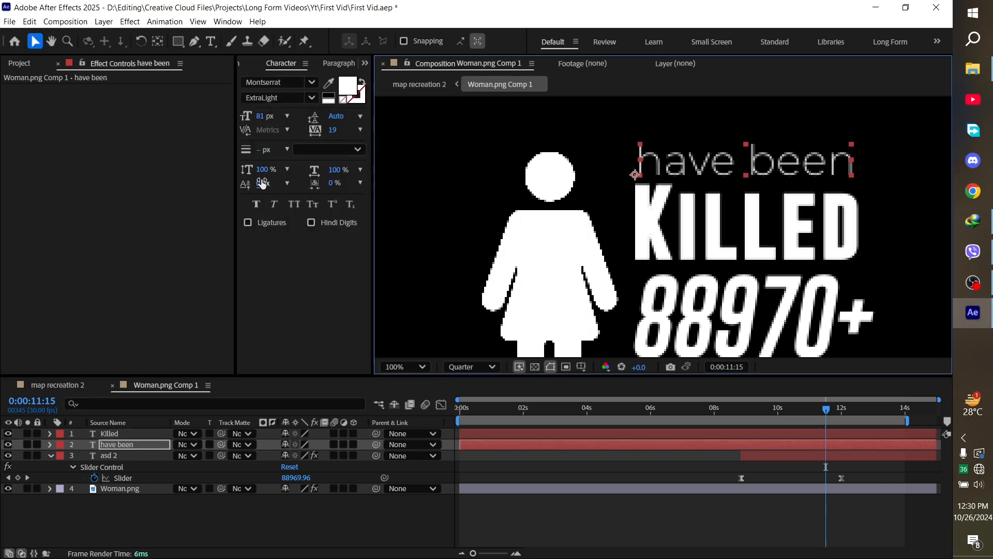
drag(333, 130, 342, 130)
drag(744, 166, 739, 166)
click(734, 507)
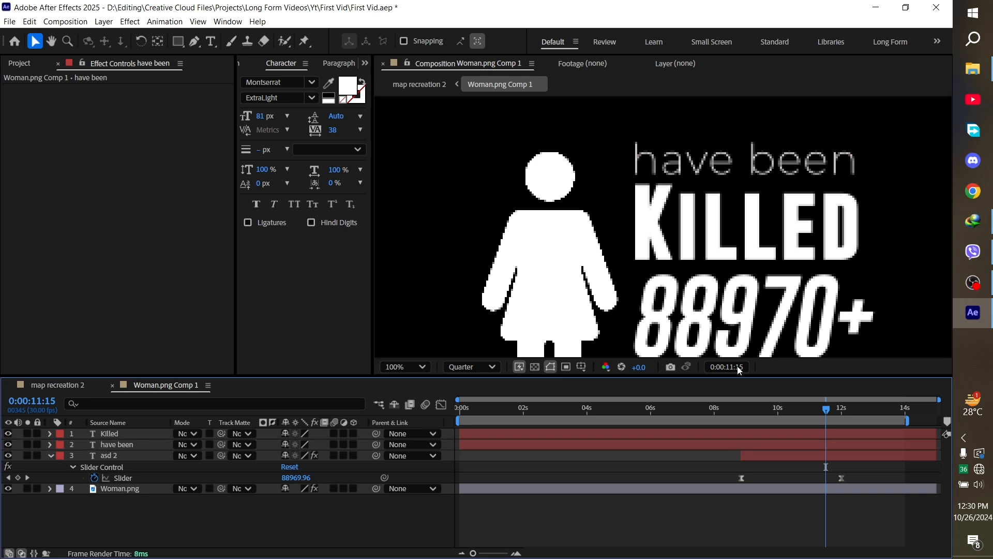
- Add an Opacity text animator to the "have been" layer and set its opacity to 0% without keyframes
key(comma)
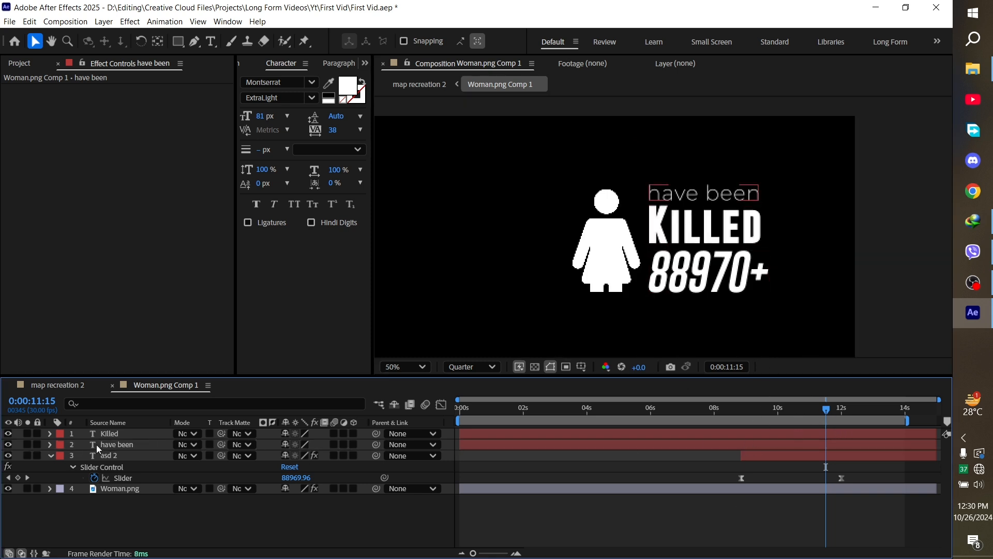
click(50, 445)
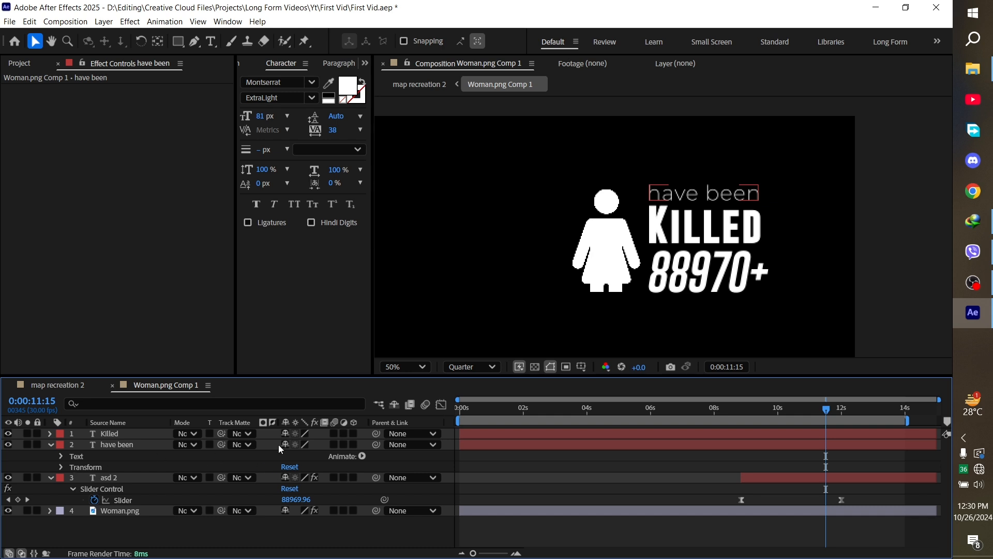
click(361, 456)
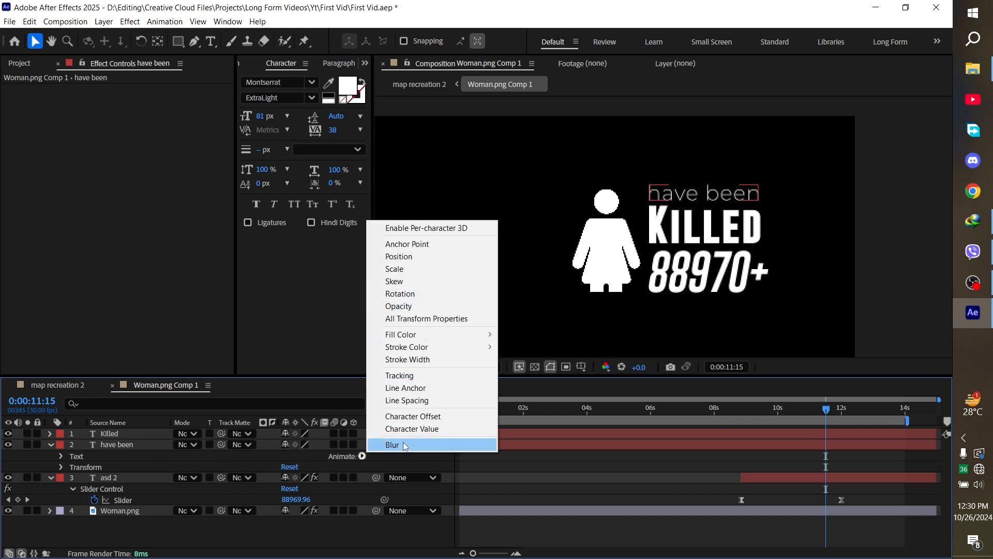
click(399, 306)
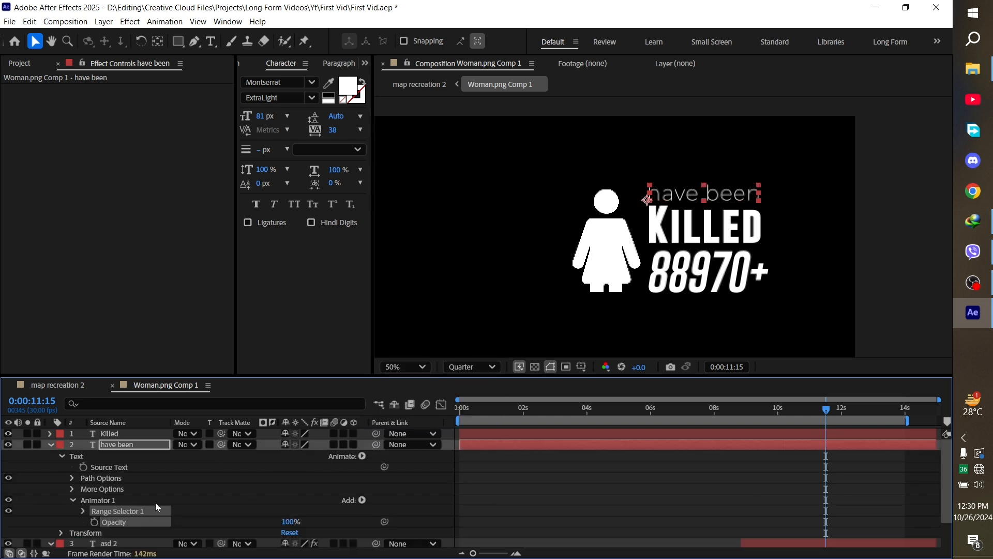
click(95, 523)
click(95, 522)
drag(299, 521, 104, 526)
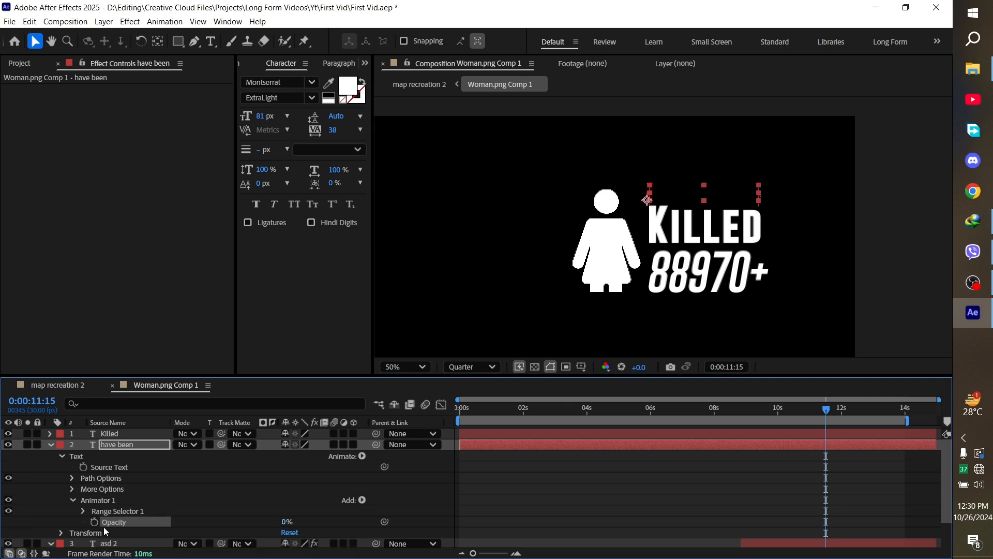
- Keyframe the "have been" range selector's Offset at 0:00:11:15 and set the selector's shape to Ramp Up
click(80, 512)
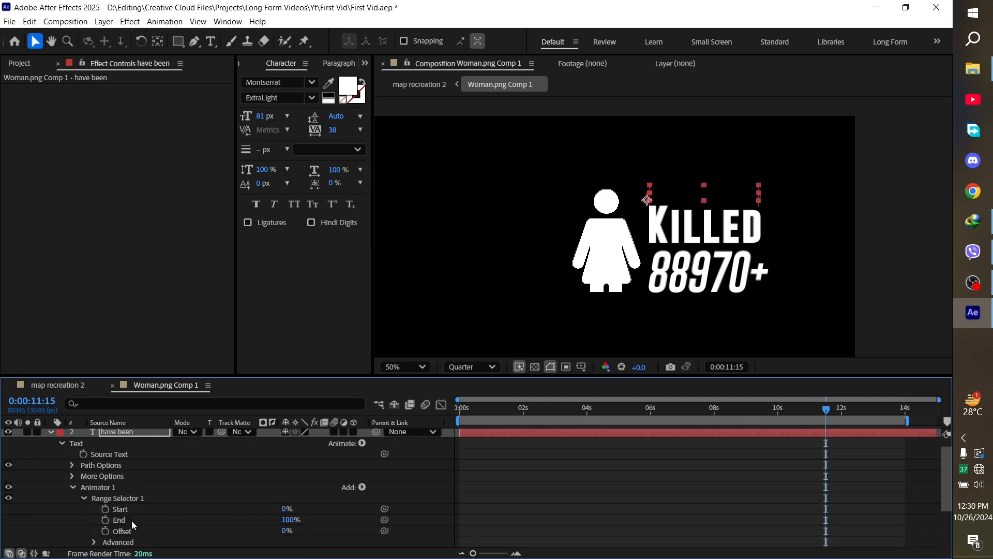
click(105, 530)
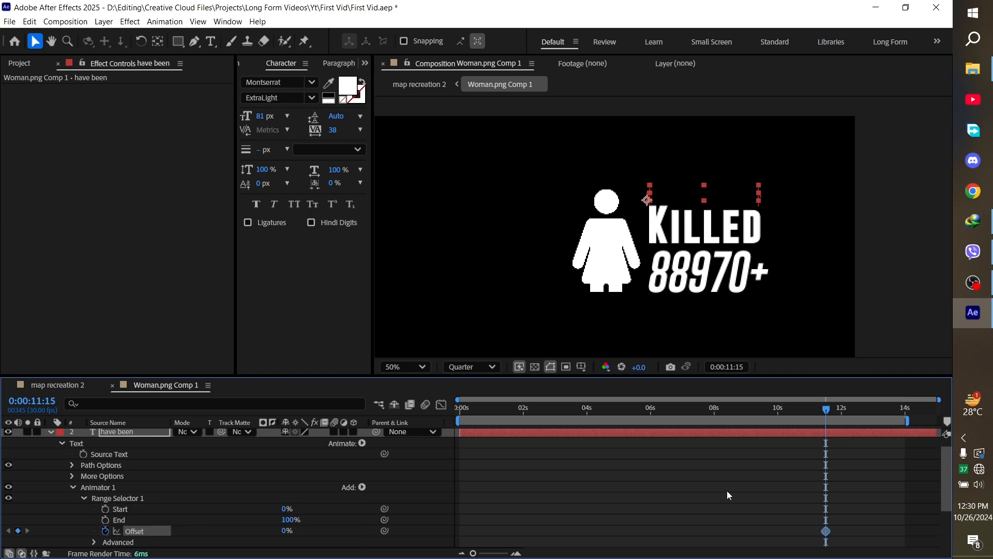
scroll(231, 488, down, 3)
click(94, 475)
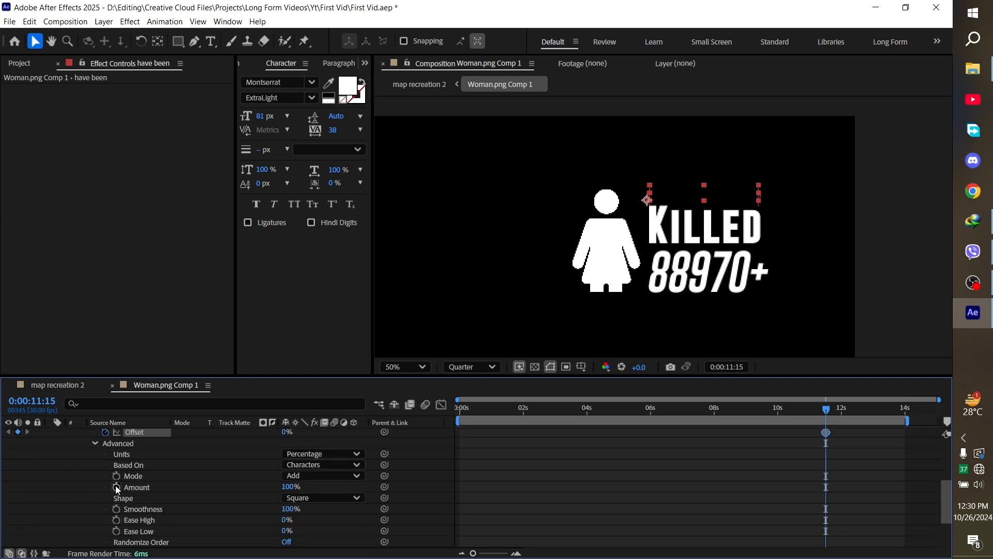
click(310, 498)
click(314, 436)
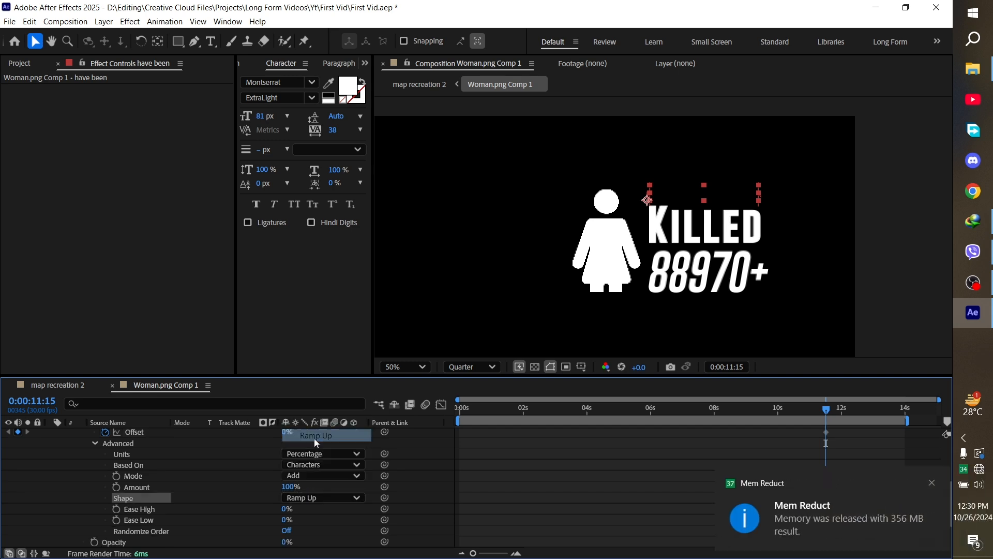
click(924, 483)
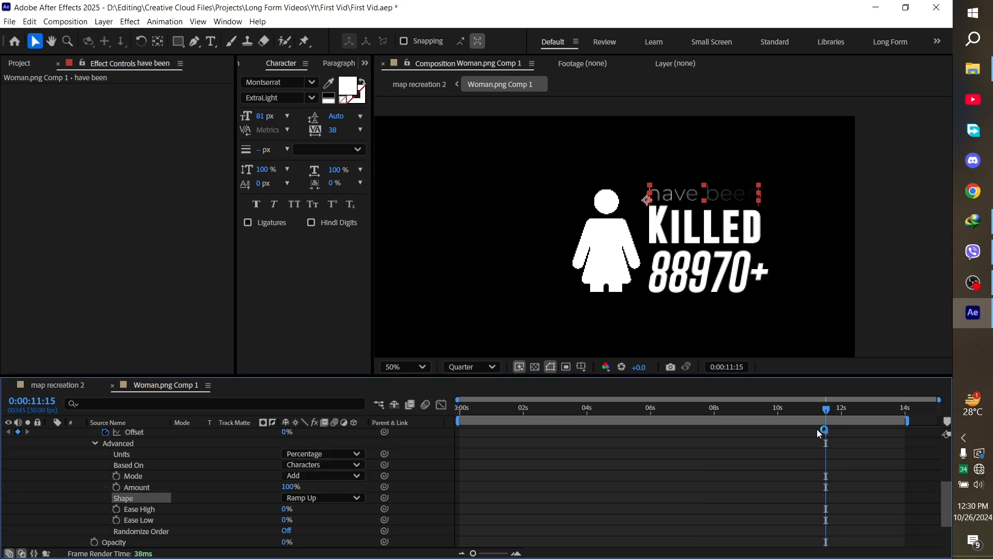
- Animate the "have been" selector's Offset from -100% at 0:00:10:25 to 100% at 0:00:11:25, moving the existing keyframe to the start
scroll(817, 429, up, 2)
drag(826, 409, 805, 408)
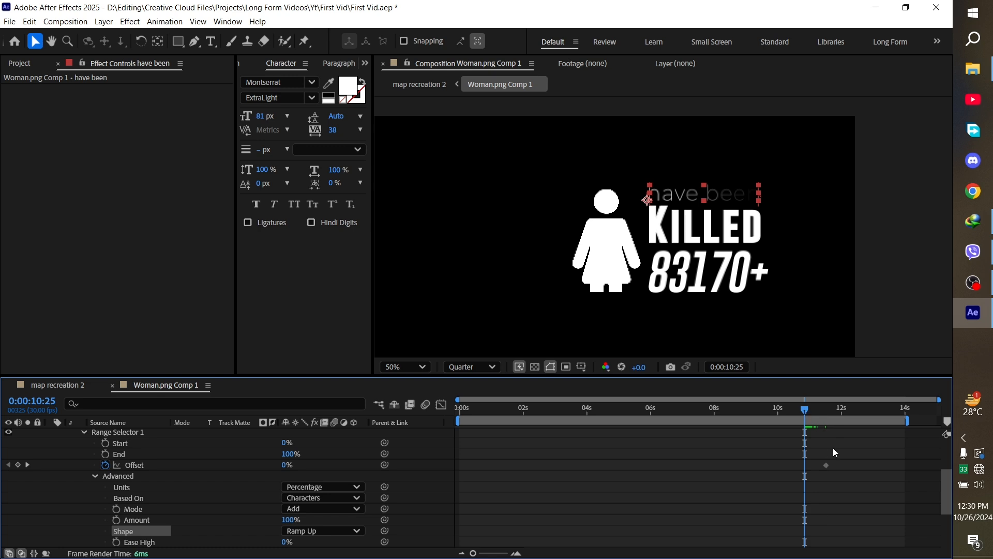
drag(826, 464, 808, 465)
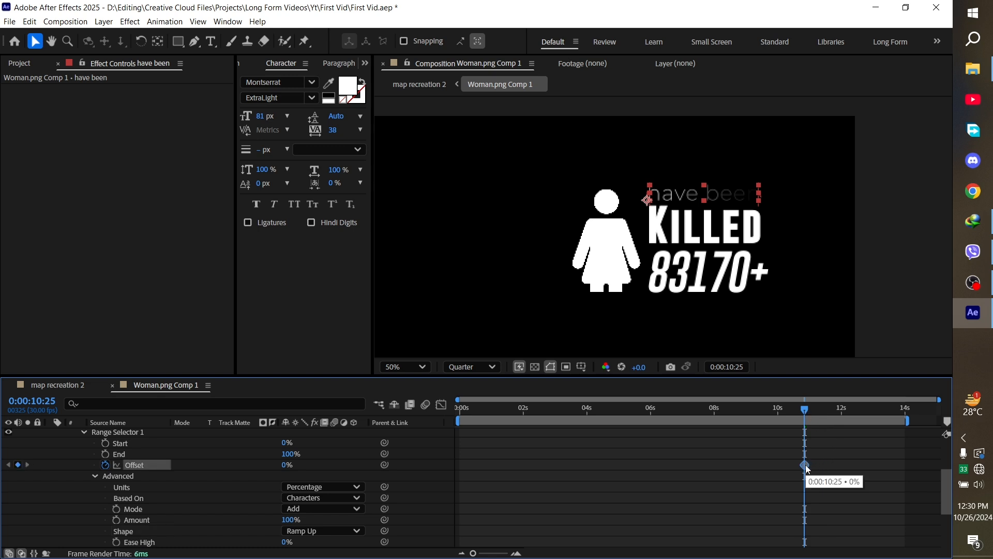
click(836, 407)
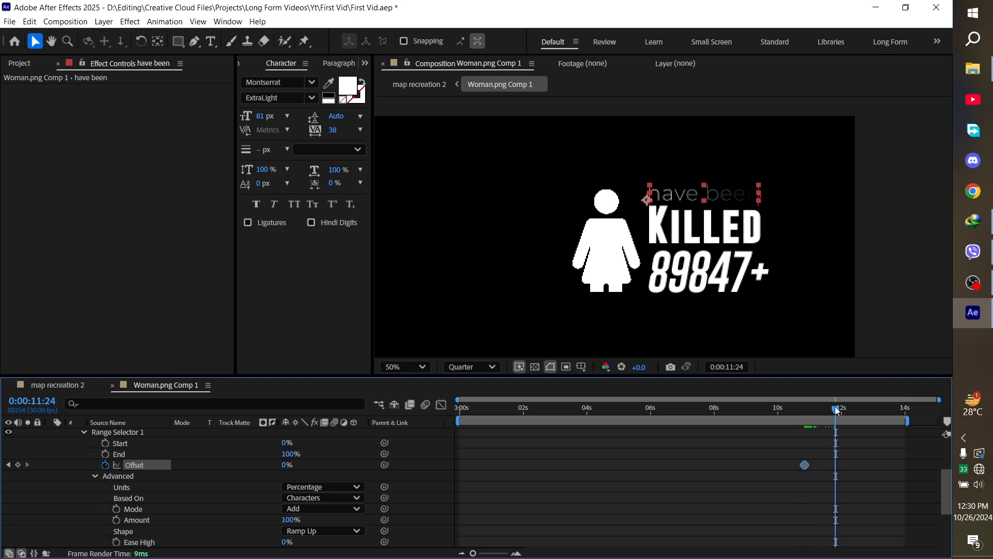
key(Page_Down)
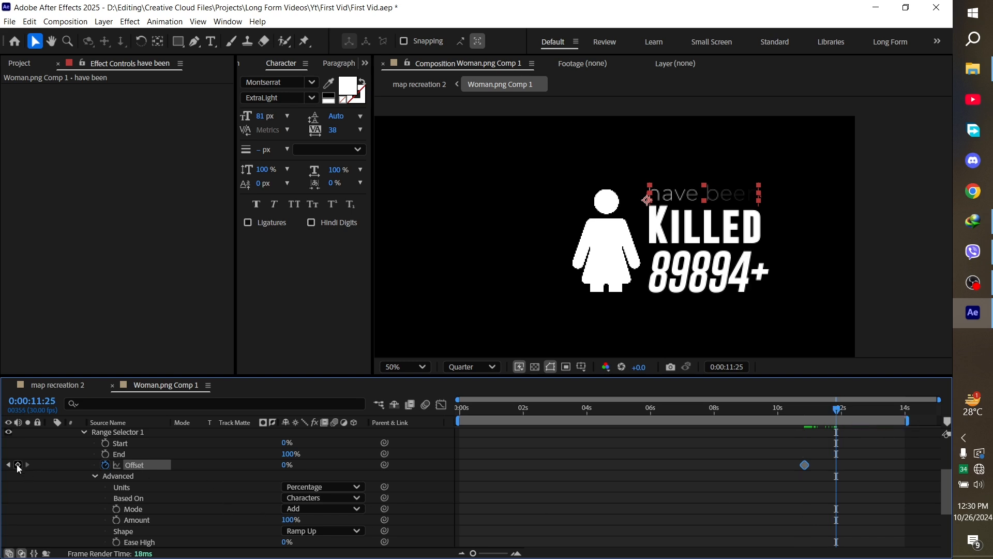
drag(286, 468, 566, 461)
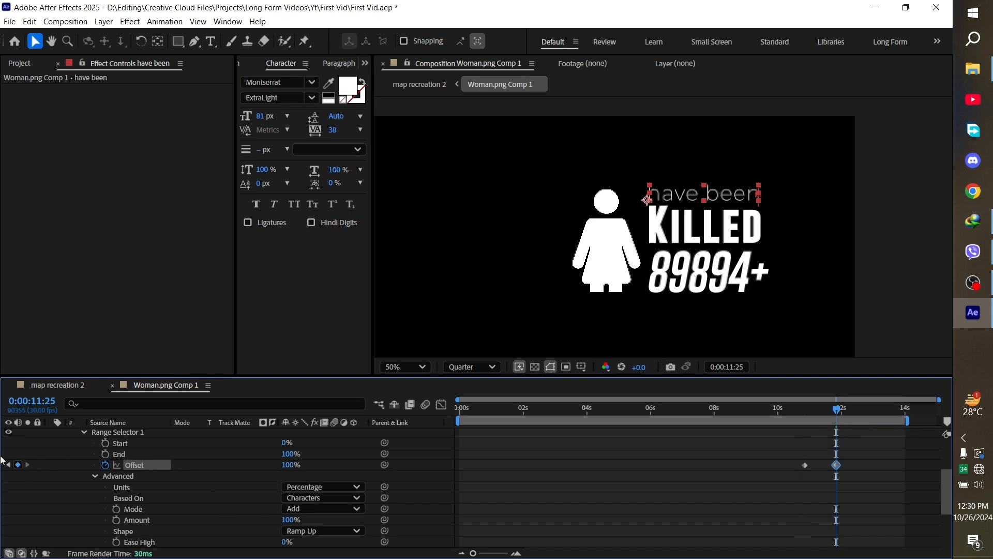
click(7, 464)
drag(287, 469, 191, 474)
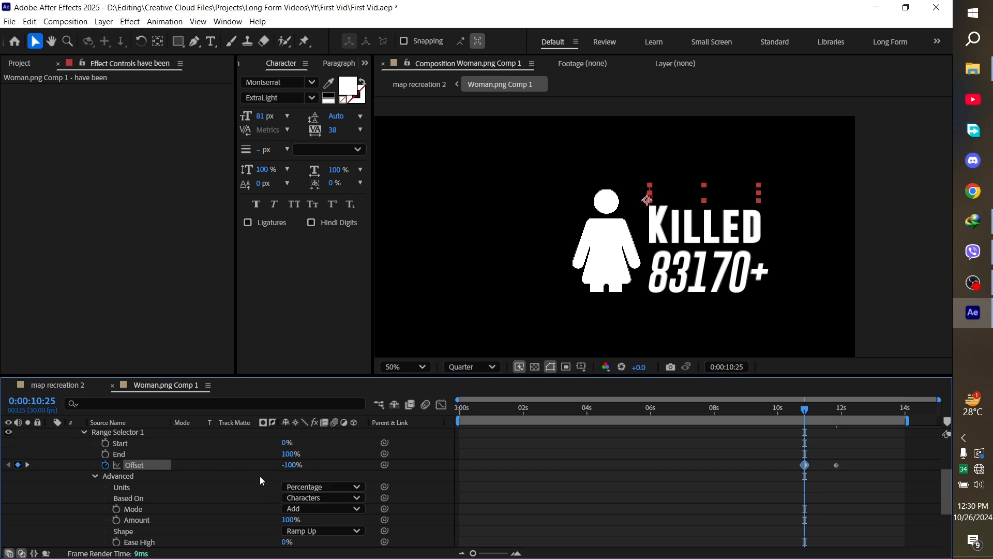
- Base the "have been" range selector on Words and set its Ease High to 25%
scroll(259, 476, down, 1)
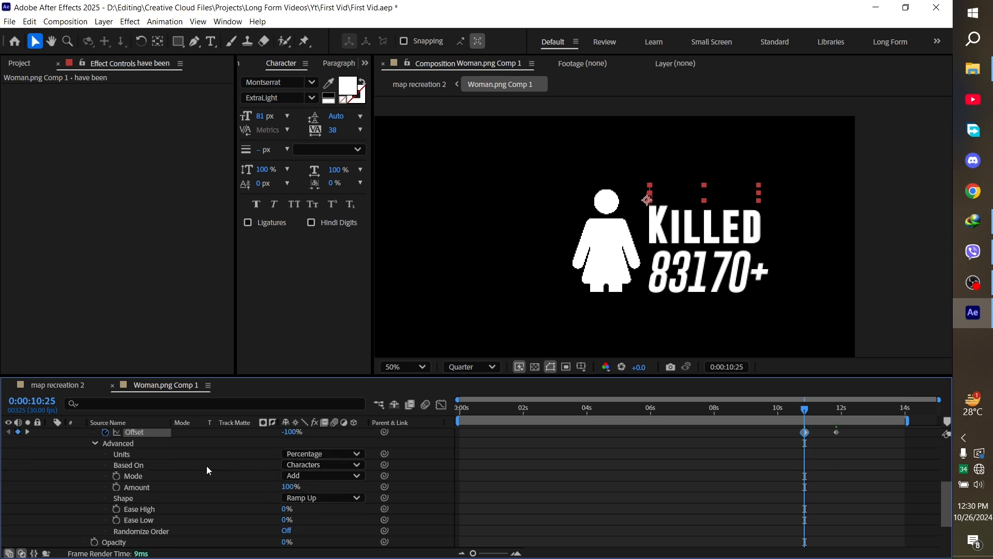
click(310, 464)
click(310, 503)
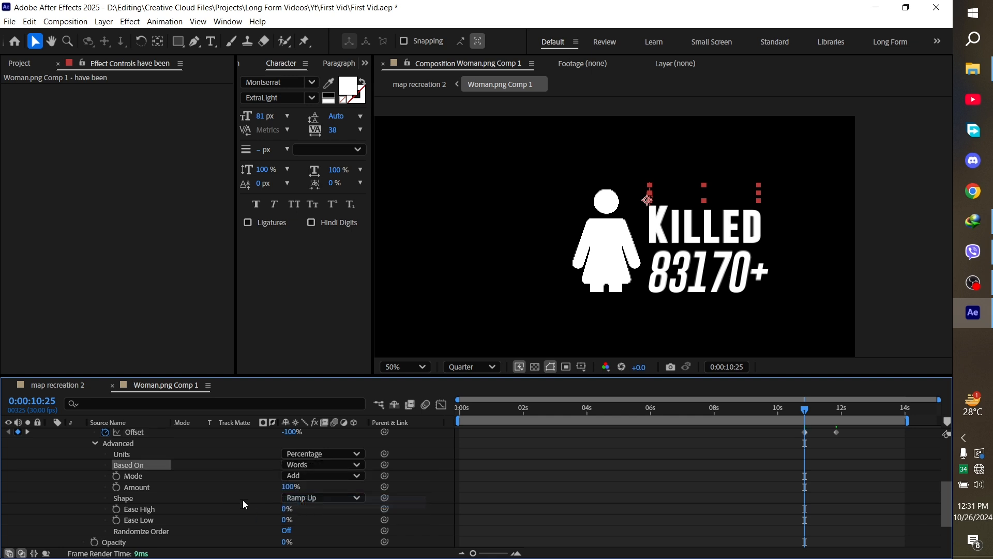
text(25)
key(Return)
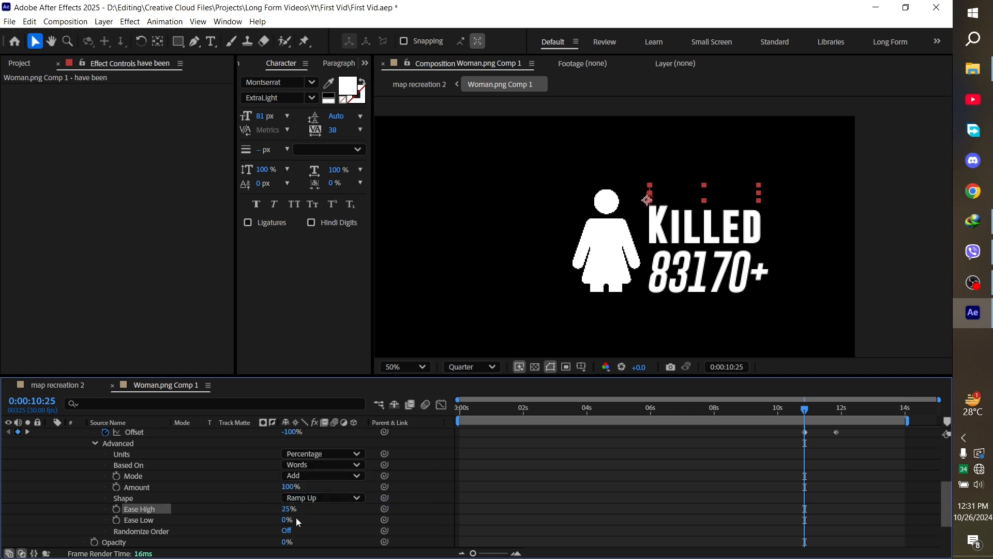
- Apply Easy Ease to both Offset keyframes of "have been" and play back the word-by-word reveal
drag(862, 437, 788, 439)
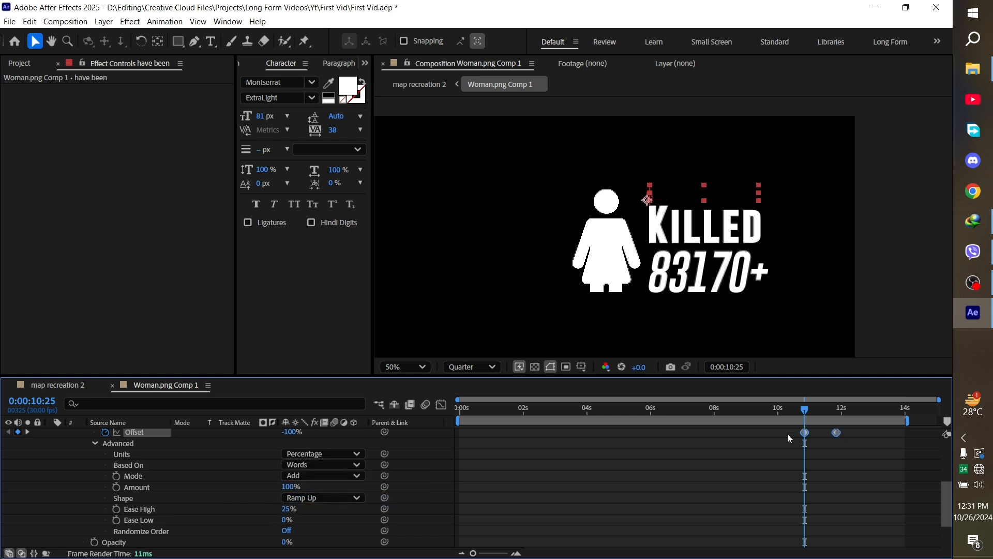
key(F9)
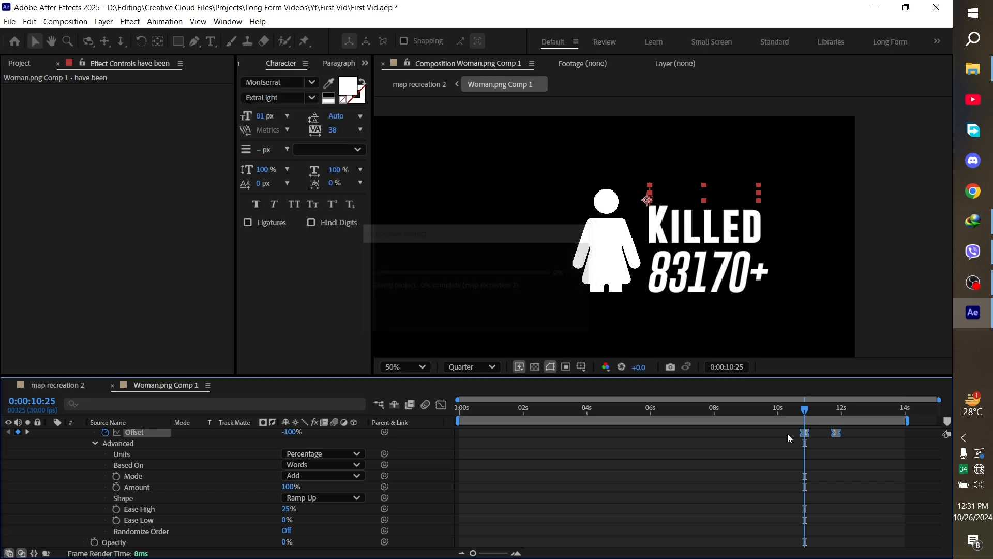
drag(799, 410, 783, 411)
key(space)
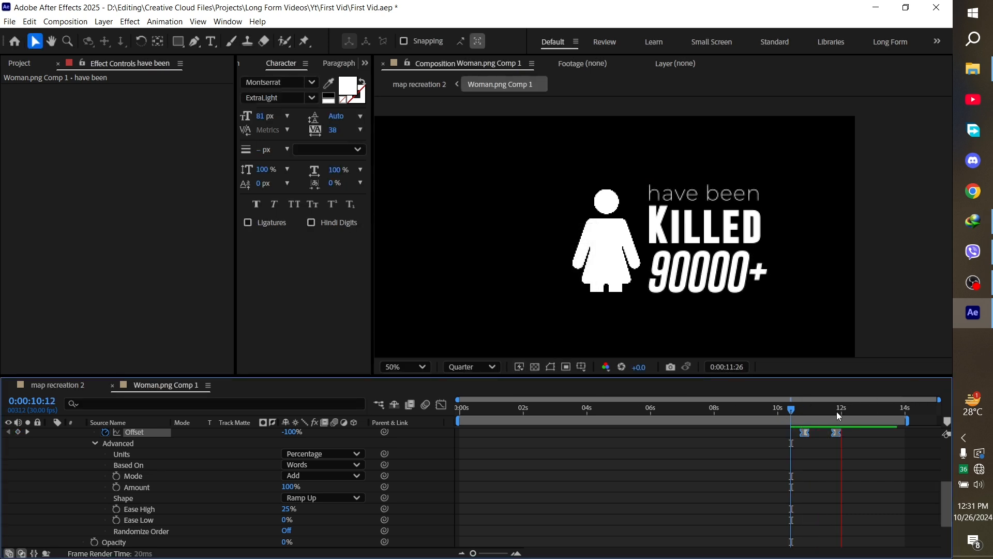
key(space)
mouse_move(812, 414)
mouse_down()
mouse_move(802, 419)
mouse_move(832, 414)
mouse_up()
key(space)
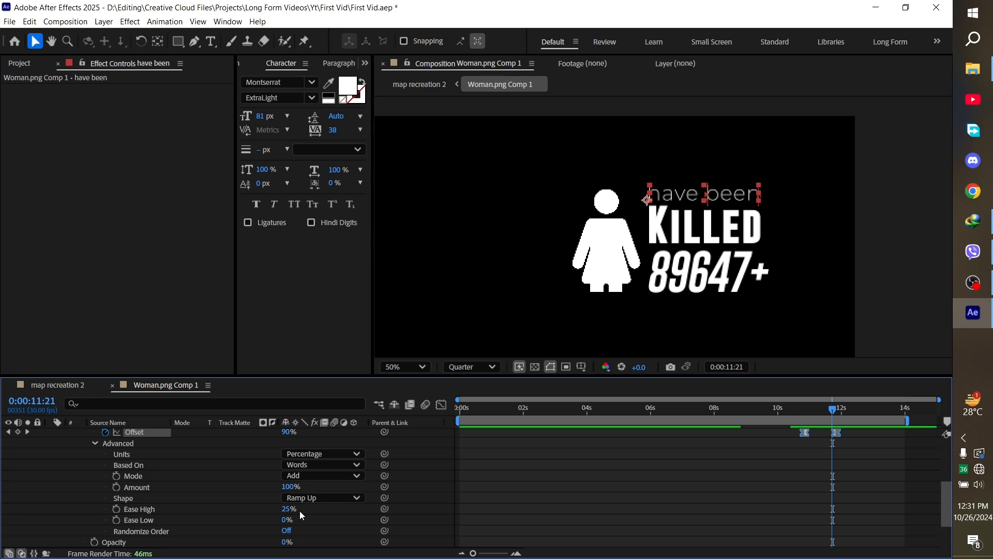
- Collapse the "have been" properties and add a text animator with Position and Opacity to the "Killed" layer
key(Page_Up)
scroll(76, 493, up, 3)
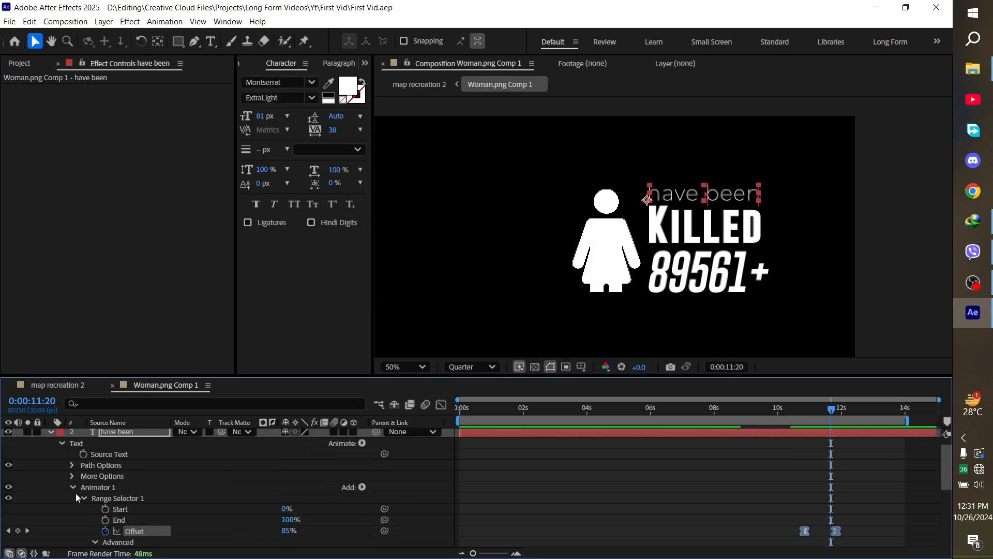
scroll(76, 493, up, 1)
click(51, 443)
click(48, 434)
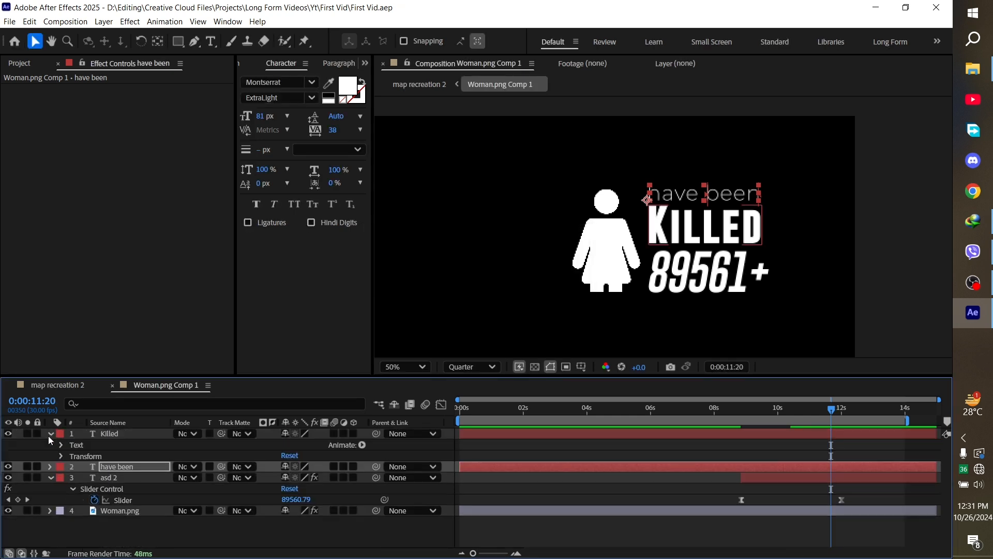
click(361, 445)
click(394, 244)
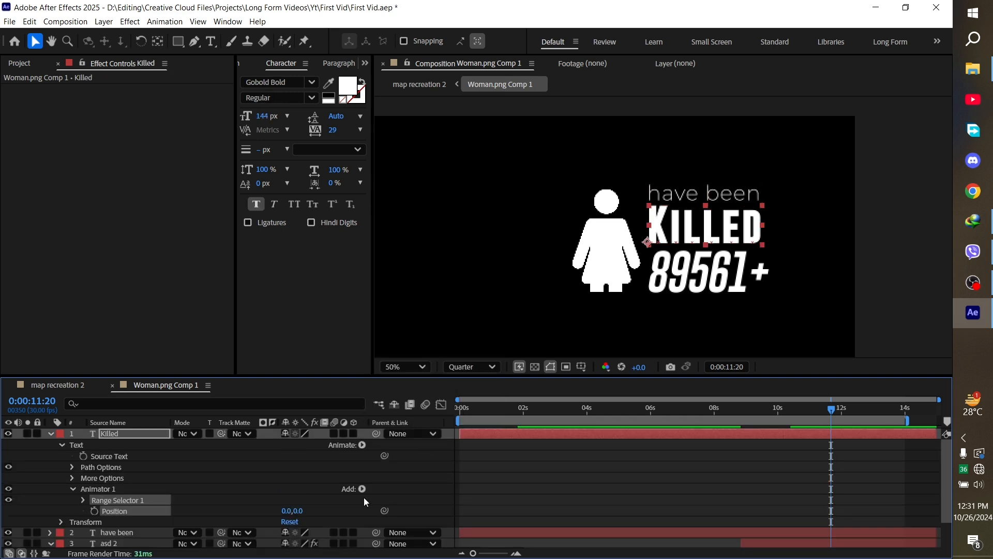
click(362, 488)
mouse_move(392, 491)
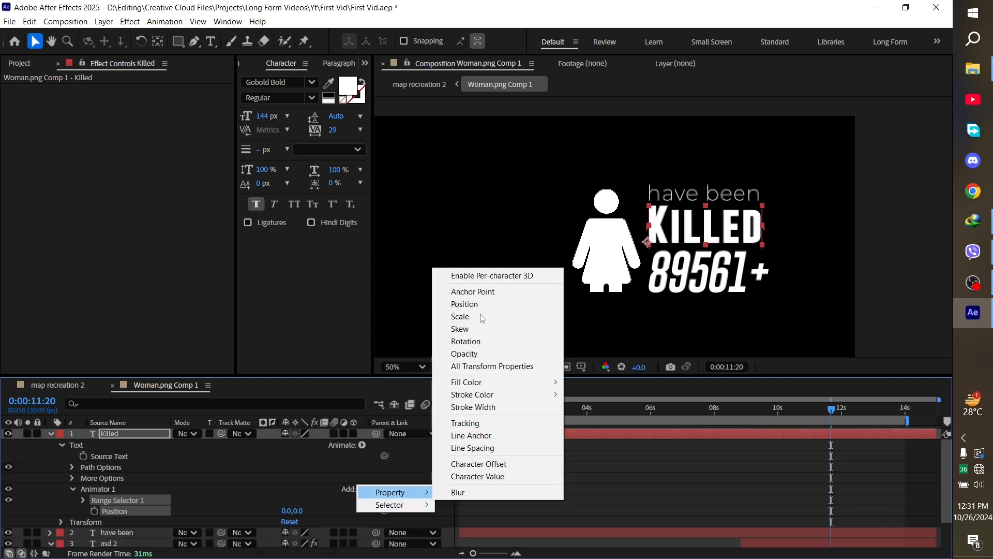
click(464, 354)
- Set the "Killed" animator's Position to 0.0, 112.0 and its Opacity to 0%
click(299, 510)
text(102)
key(Return)
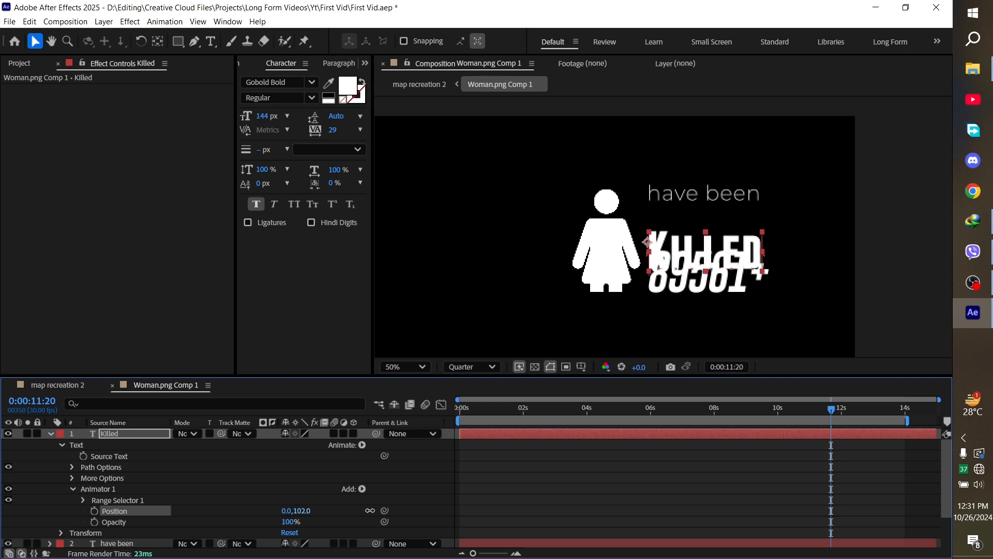
drag(370, 510, 375, 510)
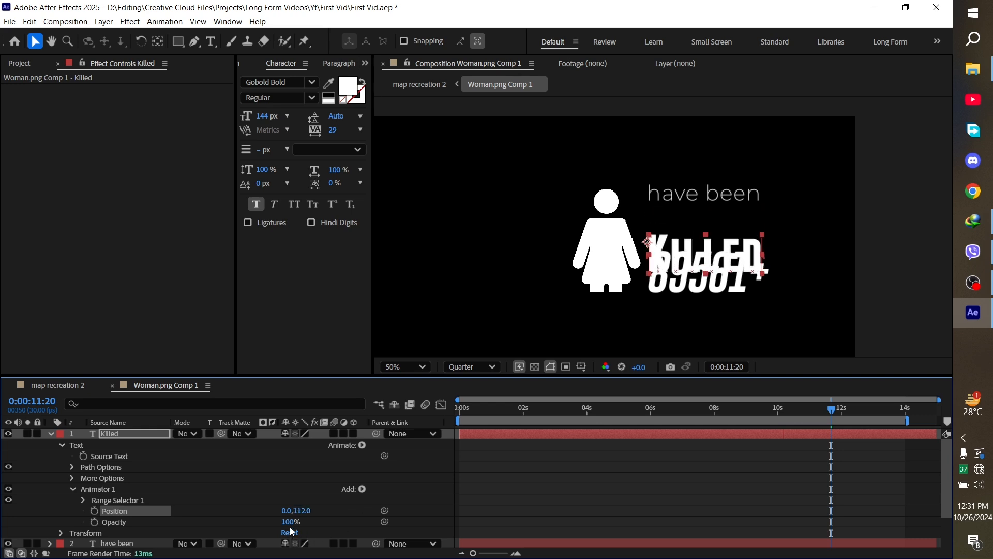
drag(292, 524, 238, 525)
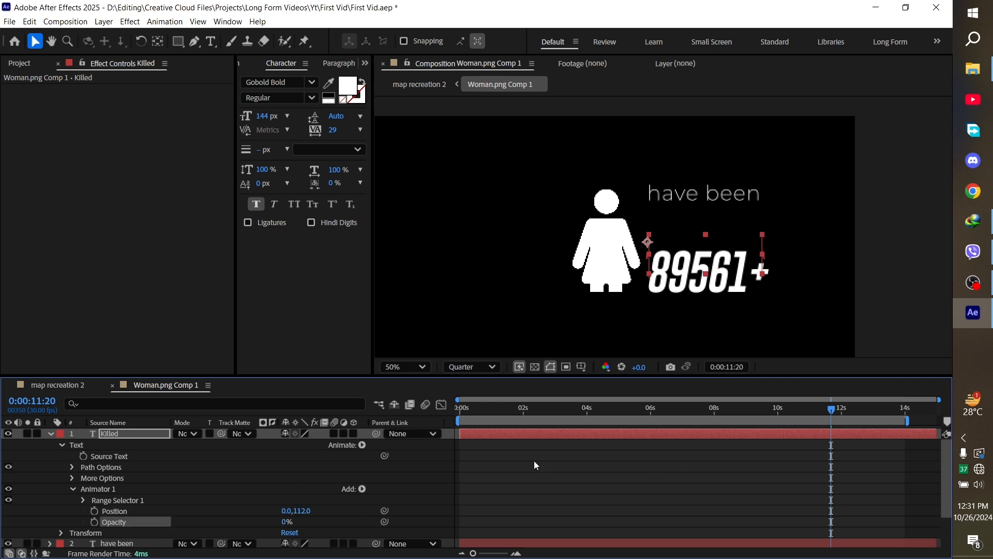
- Expand the "Killed" range selector, test its Offset and undo the test, and set Based On to Words
click(82, 500)
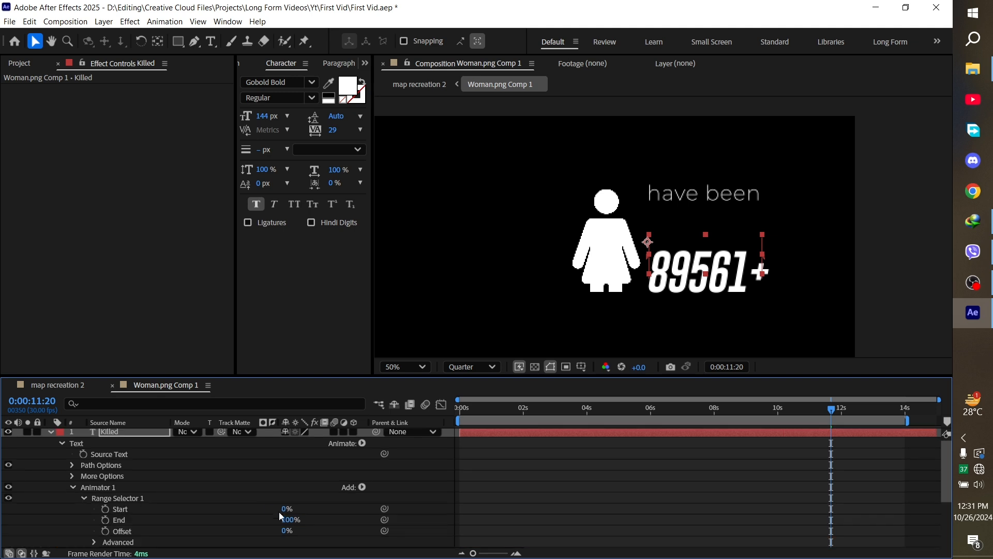
scroll(278, 511, down, 3)
drag(287, 465, 265, 484)
click(95, 476)
scroll(321, 480, down, 1)
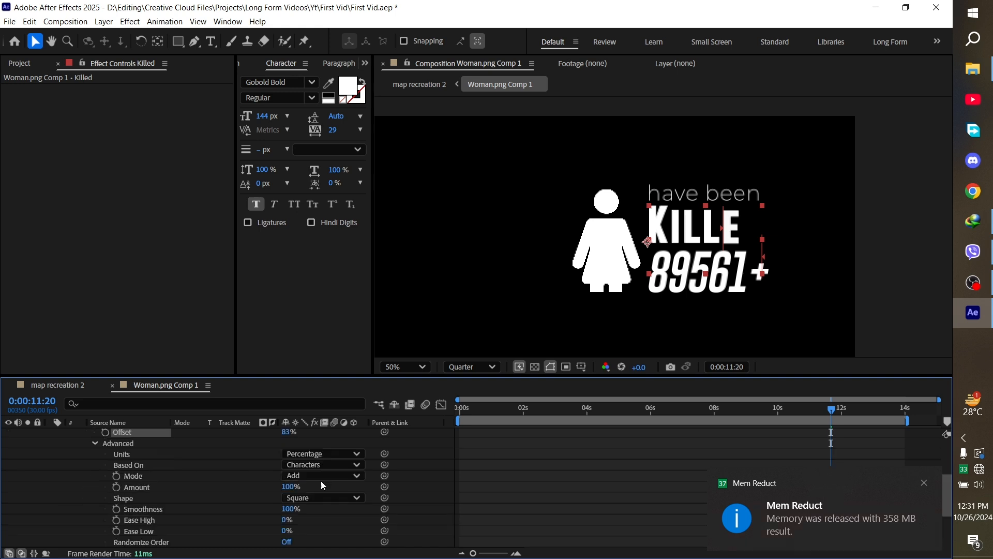
key(ctrl+z)
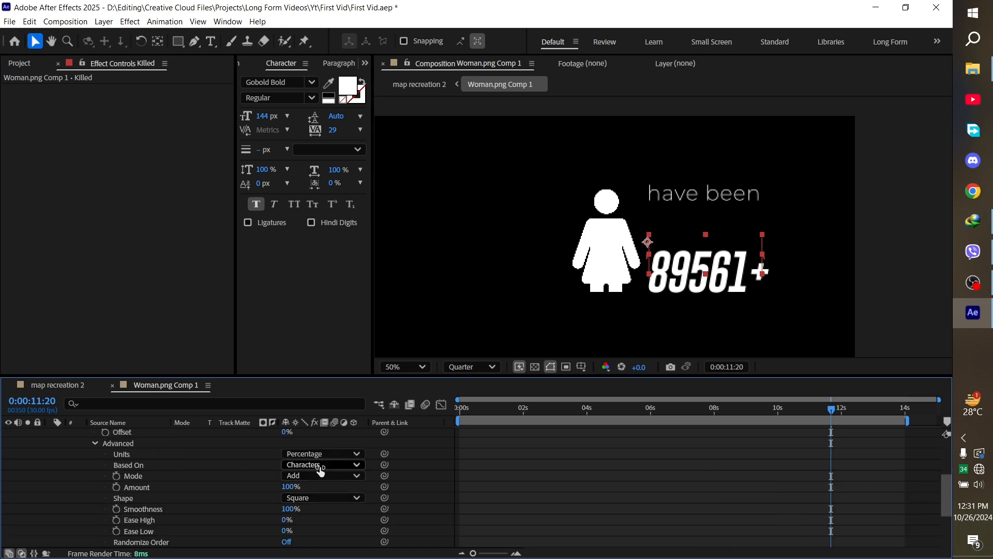
click(320, 466)
click(305, 501)
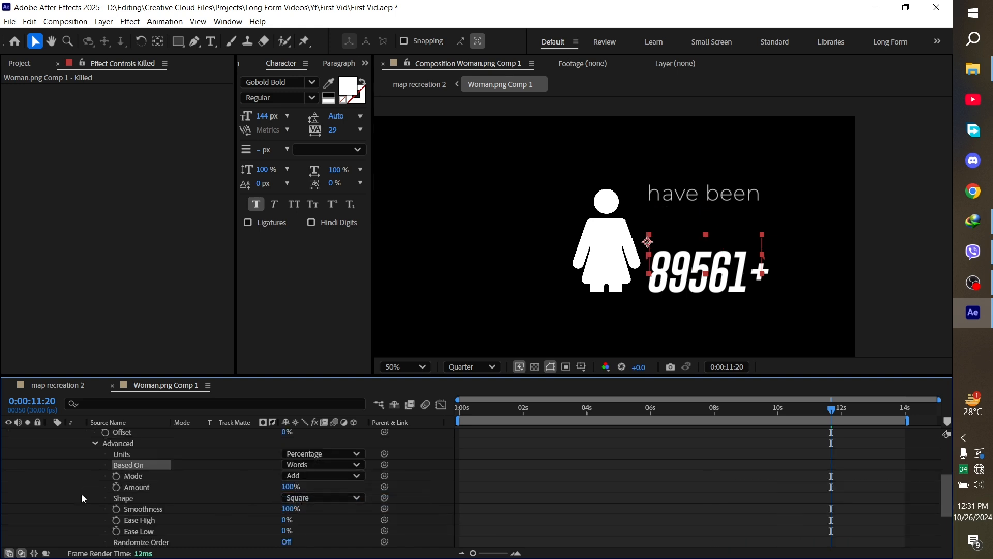
- Keyframe the "Killed" Offset at 0% on 0:00:11:20 and at 100% on 0:00:12:25
click(105, 432)
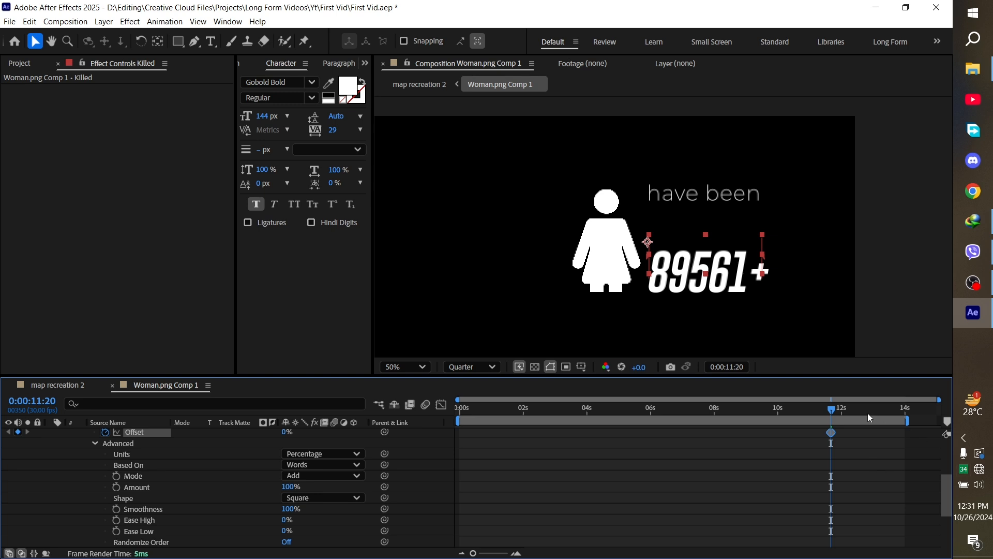
mouse_move(867, 413)
mouse_down()
mouse_move(876, 412)
mouse_move(867, 414)
mouse_up()
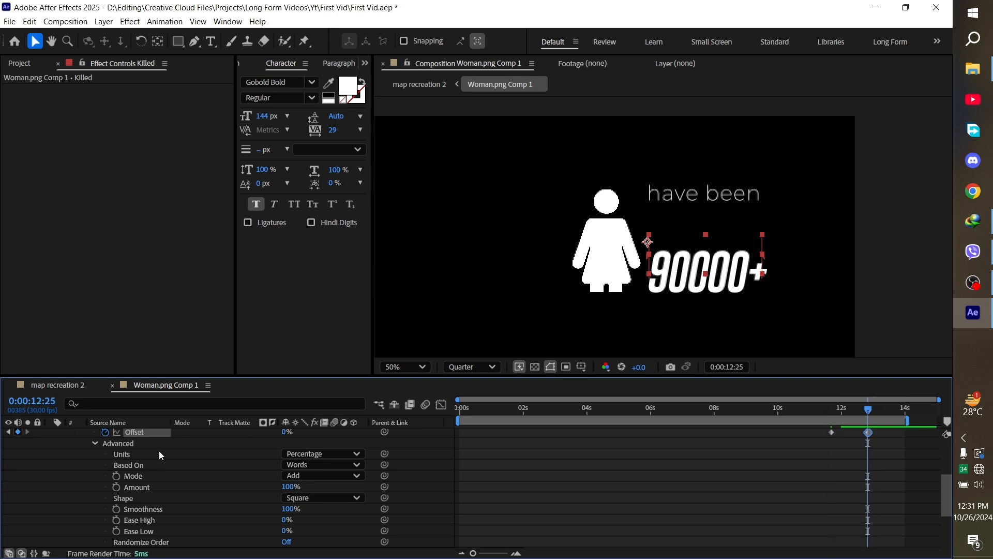
drag(289, 432, 810, 428)
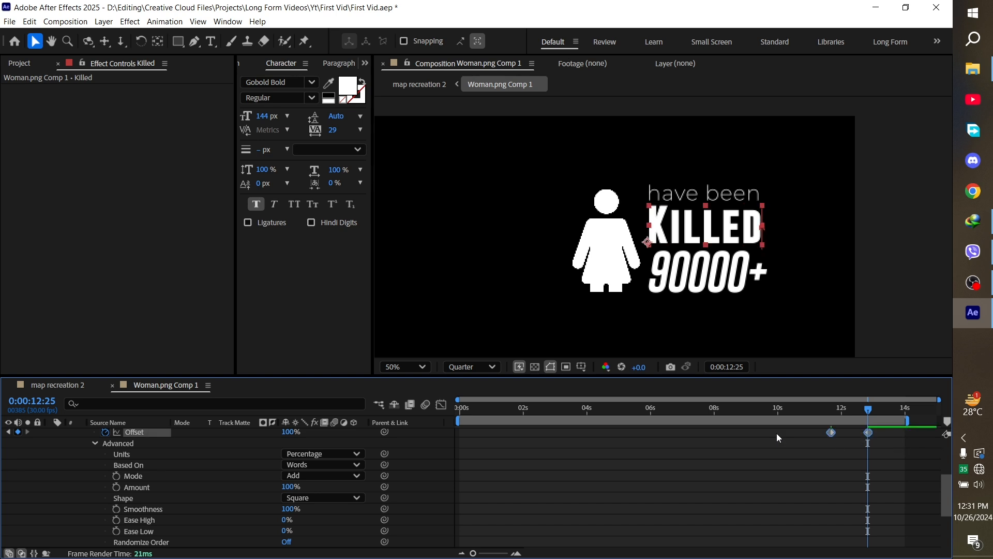
- Apply Easy Ease to both Offset keyframes of "Killed" and play back the reveal
key(F9)
click(764, 411)
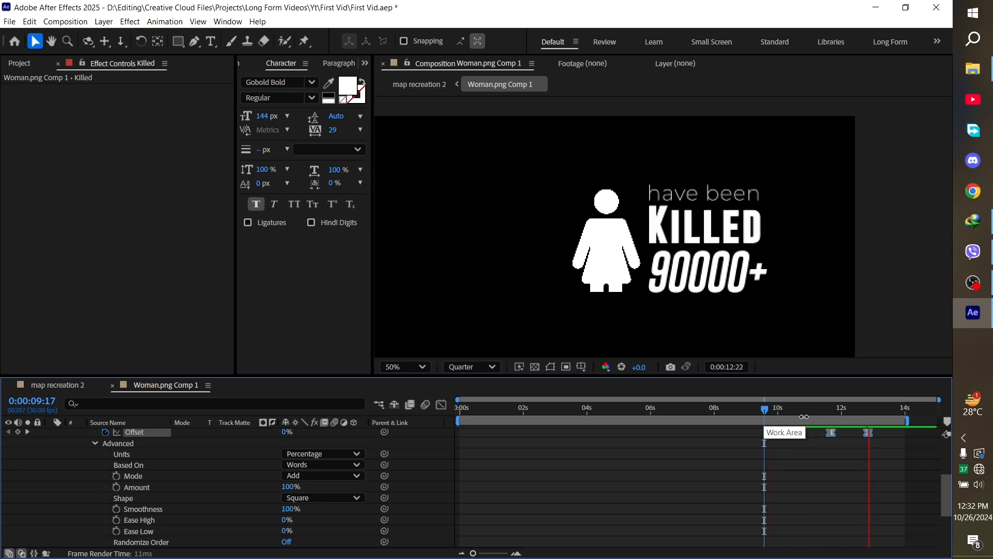
drag(856, 412, 806, 413)
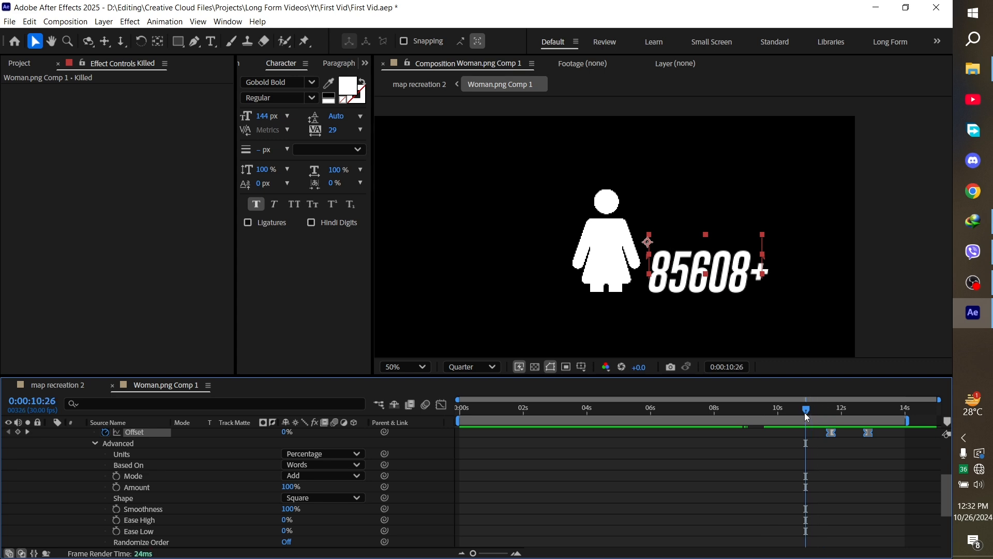
key(space)
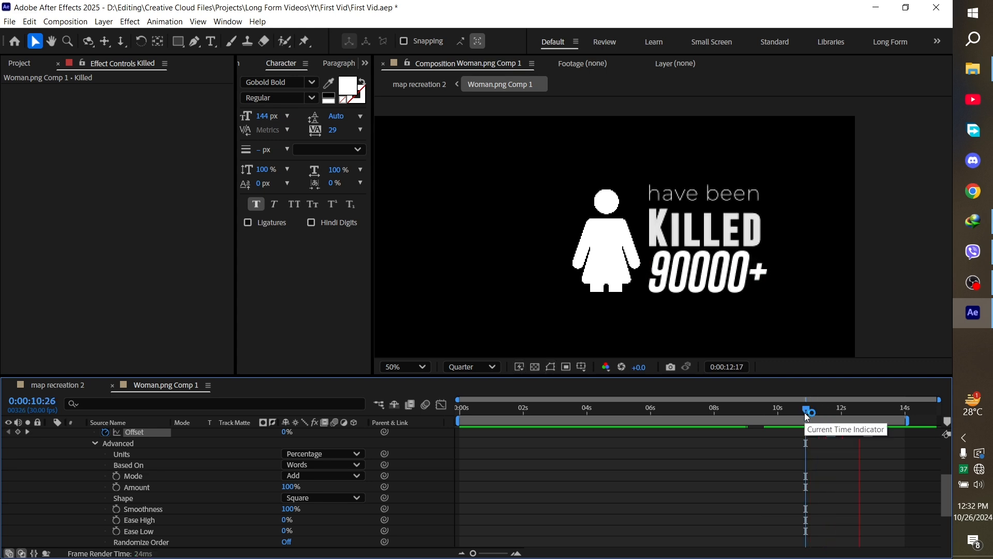
- Move the ending Offset keyframe of "Killed" earlier to 0:00:12:16 and play back the shorter reveal
click(870, 433)
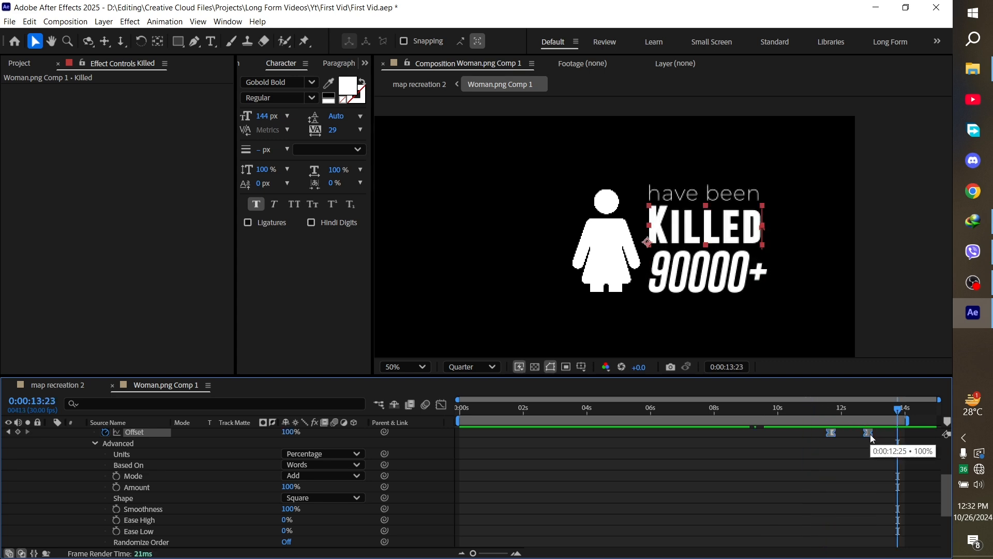
drag(870, 433, 860, 435)
key(ctrl+z)
click(860, 457)
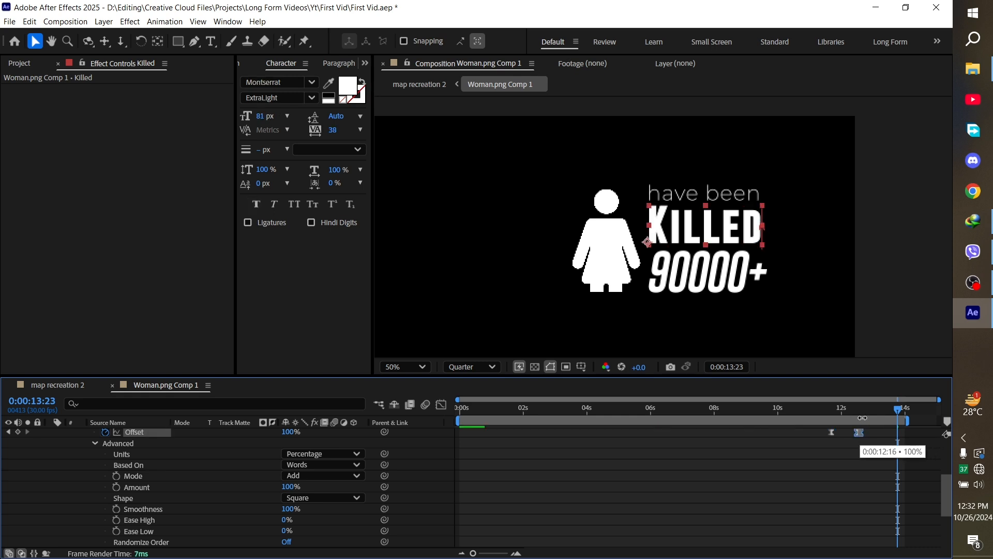
click(829, 414)
click(813, 410)
key(space)
key(space)
- Reshape the "Killed" Offset speed curve for a fast start and long ease-out, with a slightly later end keyframe, and preview it
key(shift+F3)
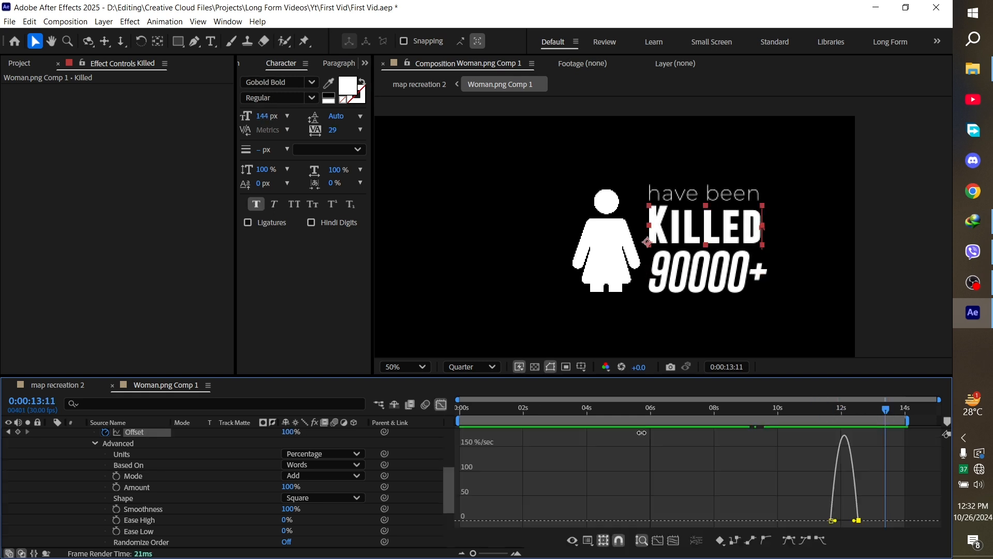
drag(853, 520, 866, 520)
click(819, 408)
key(space)
click(812, 411)
key(space)
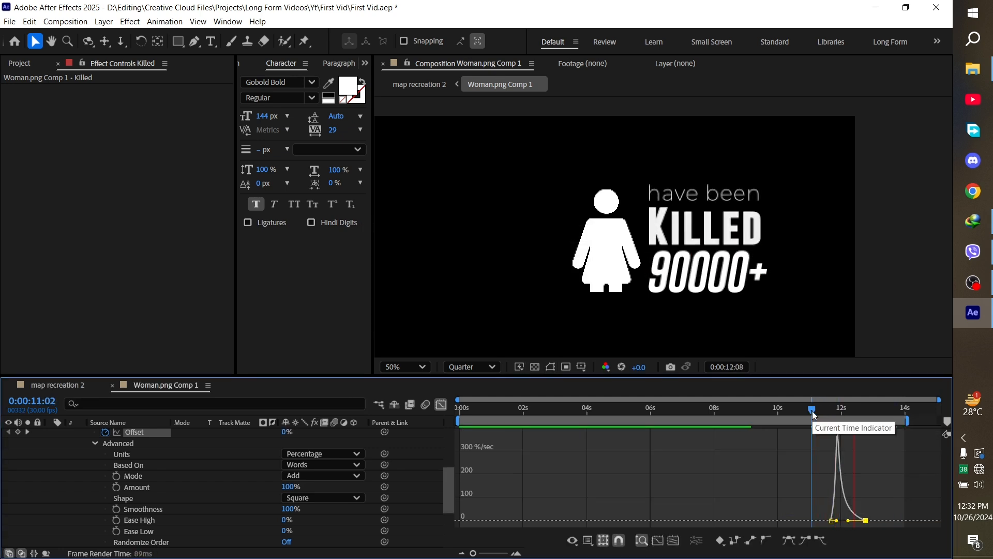
click(785, 411)
drag(745, 423, 697, 427)
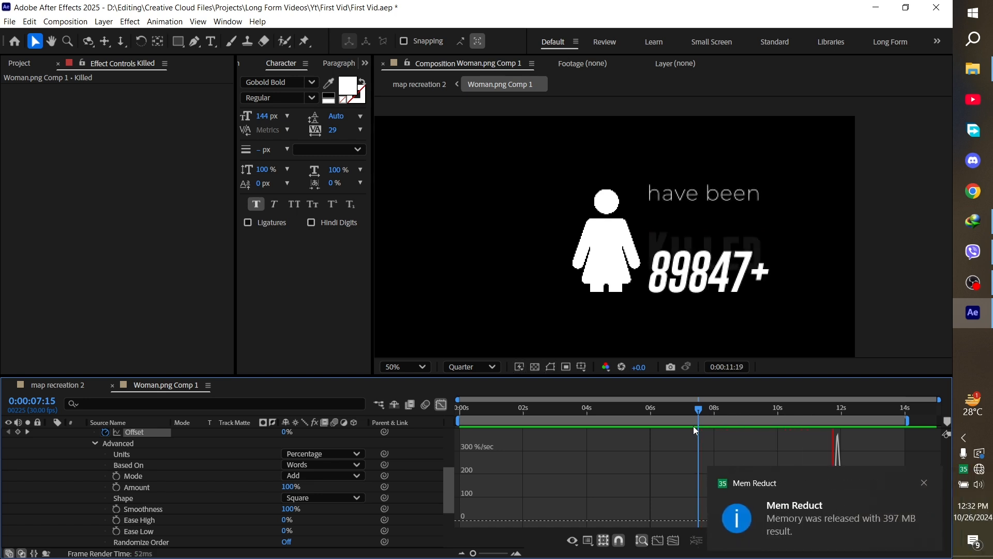
- Return to the map recreation 2 composition and save the project
click(57, 390)
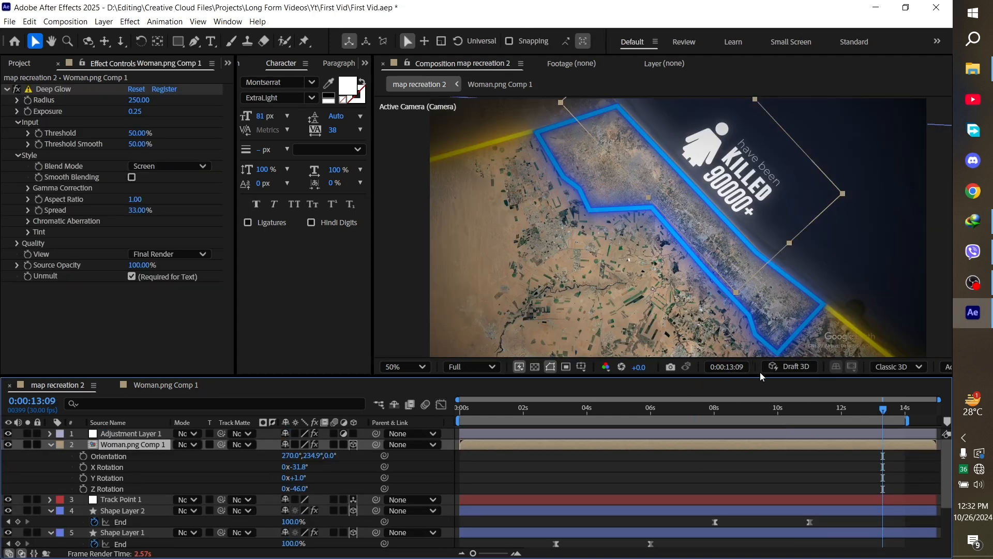
click(813, 458)
key(ctrl+s)
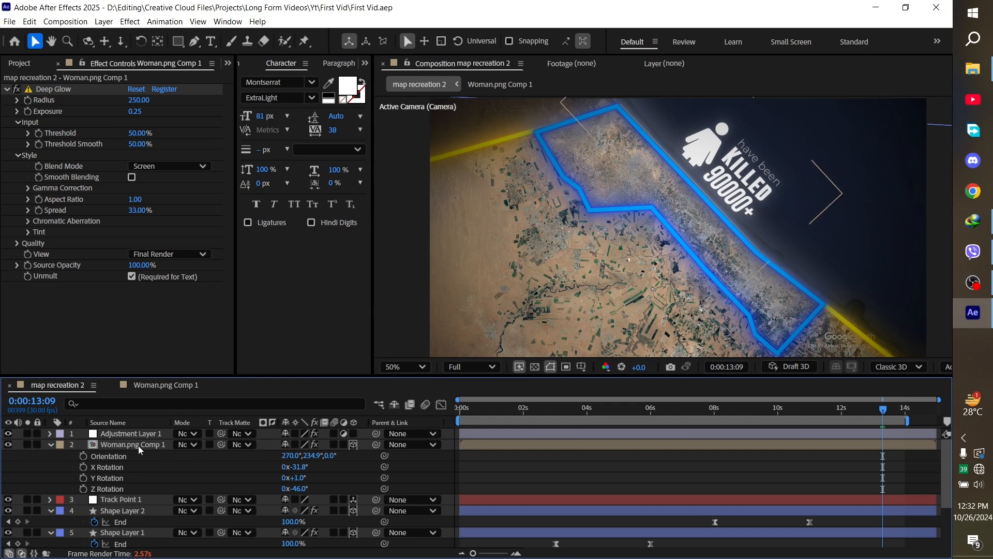
- Go to 0:00:09:23 and change the stroke color of Shape Layer 1 from yellow to blue
drag(839, 412, 766, 415)
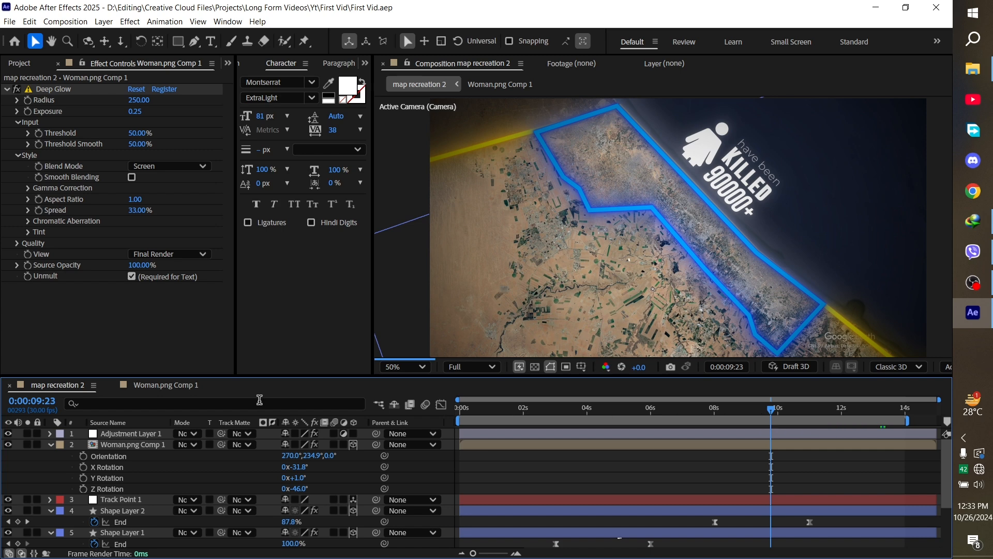
click(111, 533)
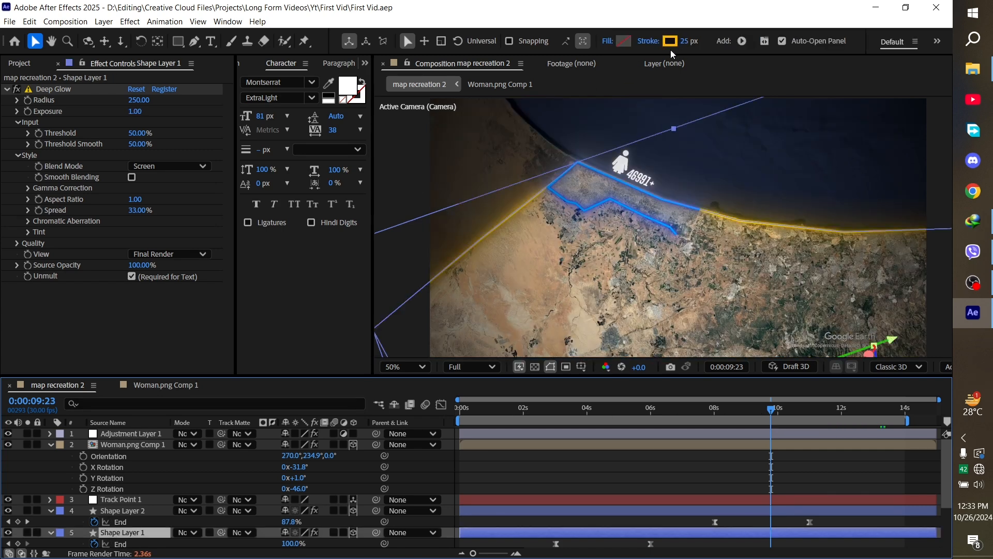
click(670, 40)
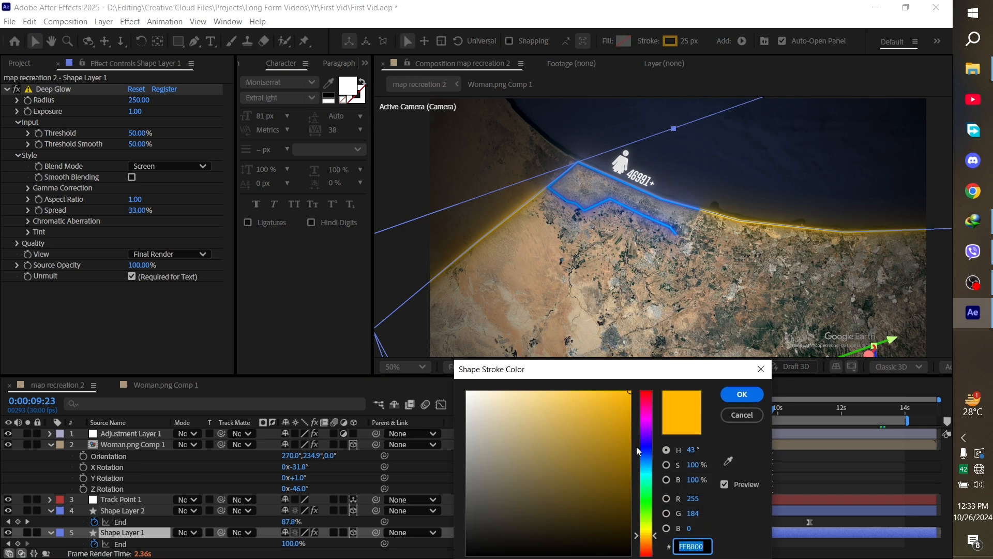
click(651, 456)
click(741, 394)
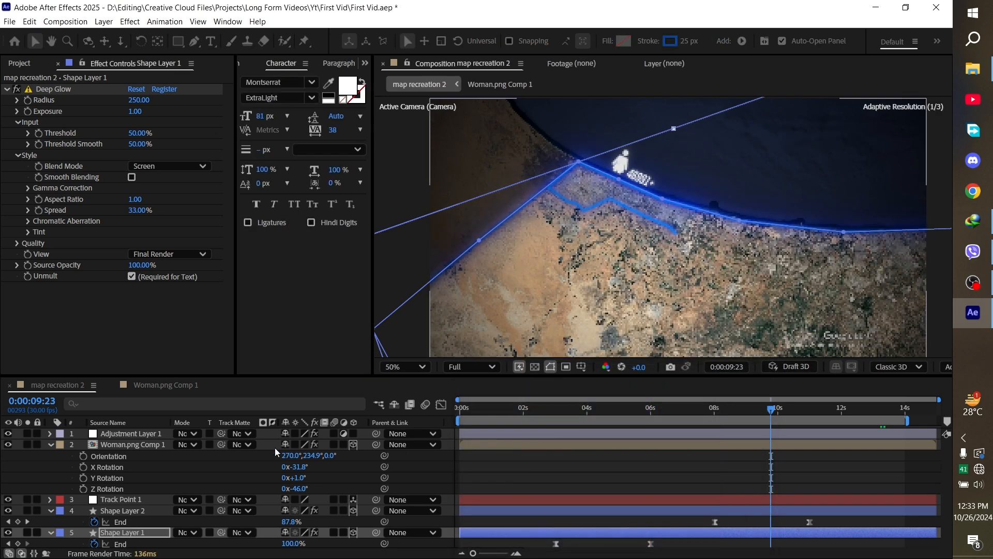
- Change the stroke color of Shape Layer 2 to green
click(127, 445)
click(123, 511)
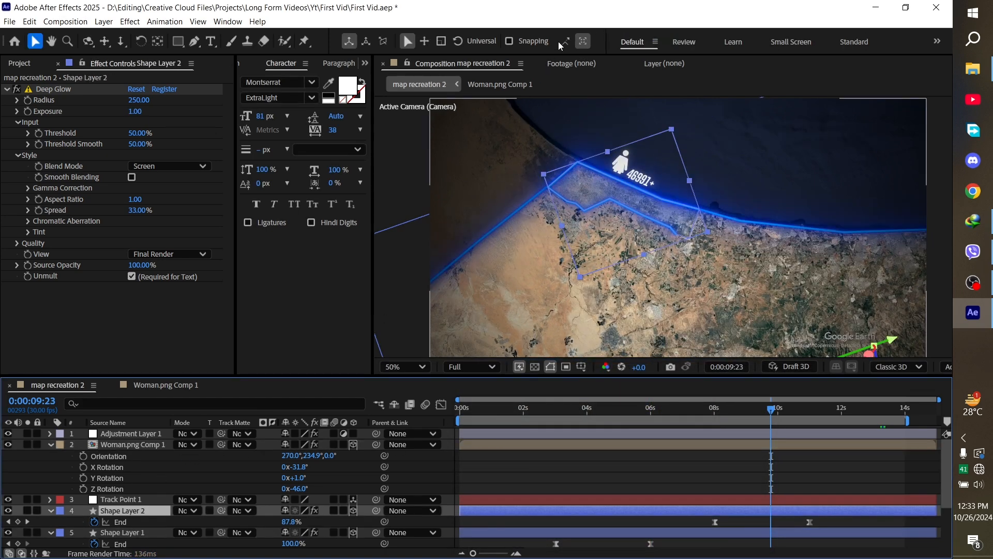
click(668, 40)
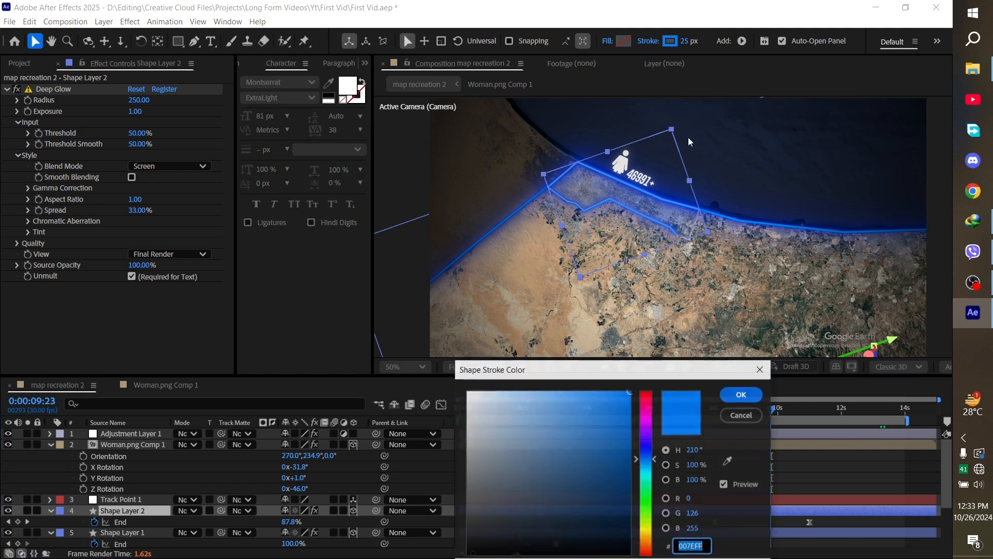
drag(644, 420, 700, 372)
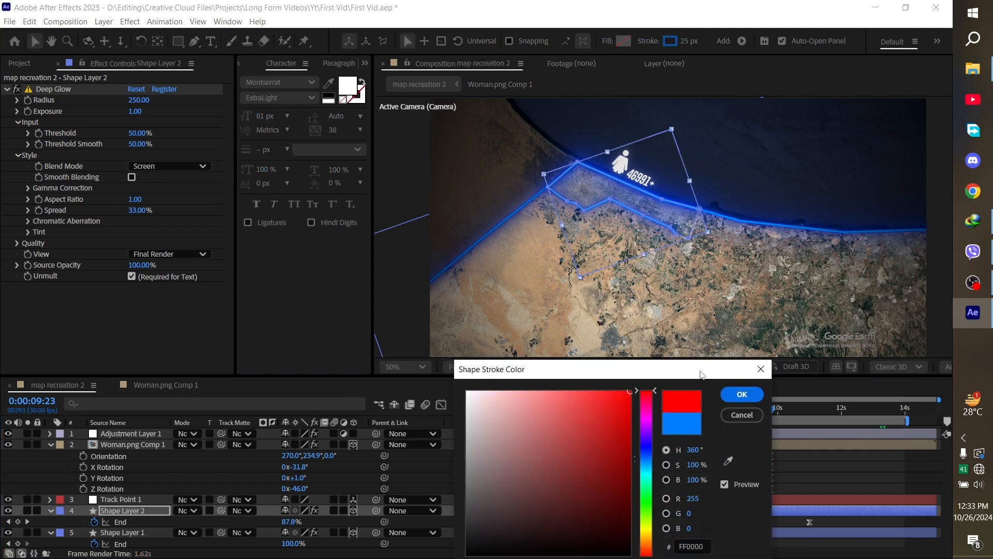
click(648, 509)
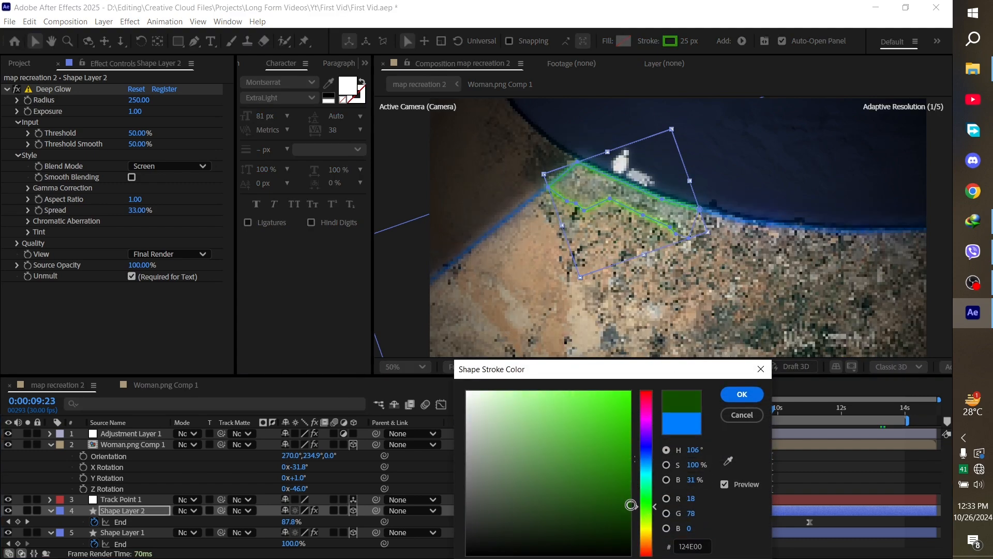
click(742, 394)
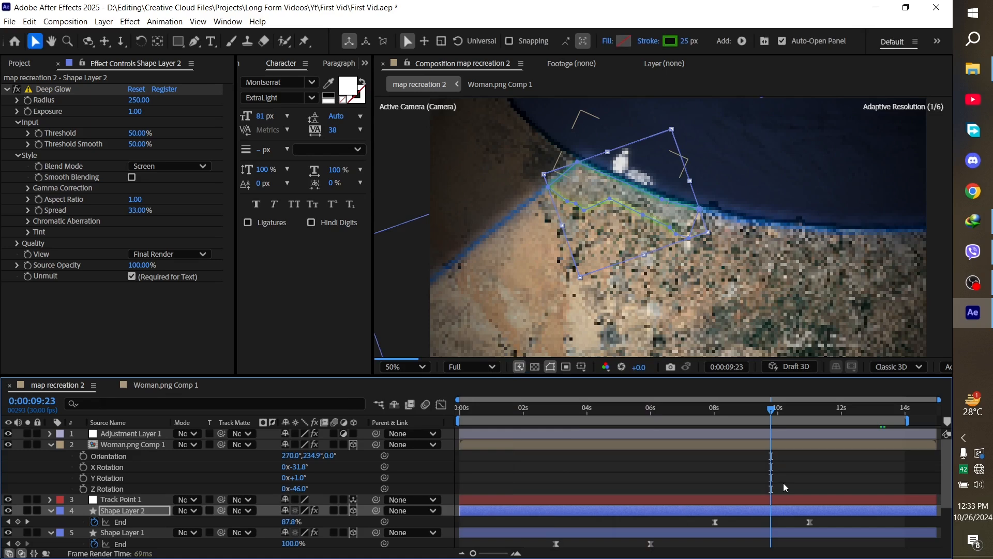
click(783, 487)
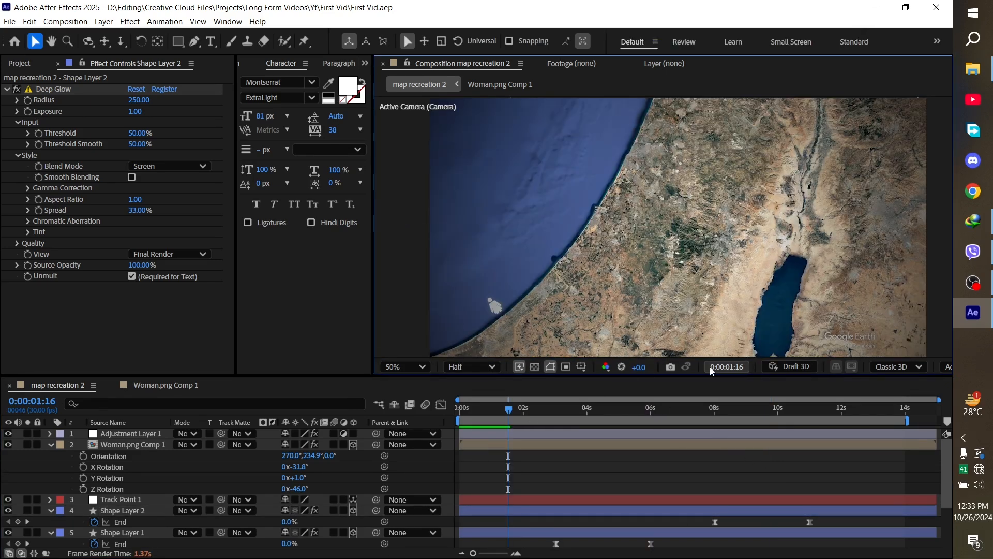
- Fade in Woman.png Comp 1 with eased Opacity keyframes from 0% at 0:00:08:00 to 100% at 0:00:09:00, and return to the start
click(715, 409)
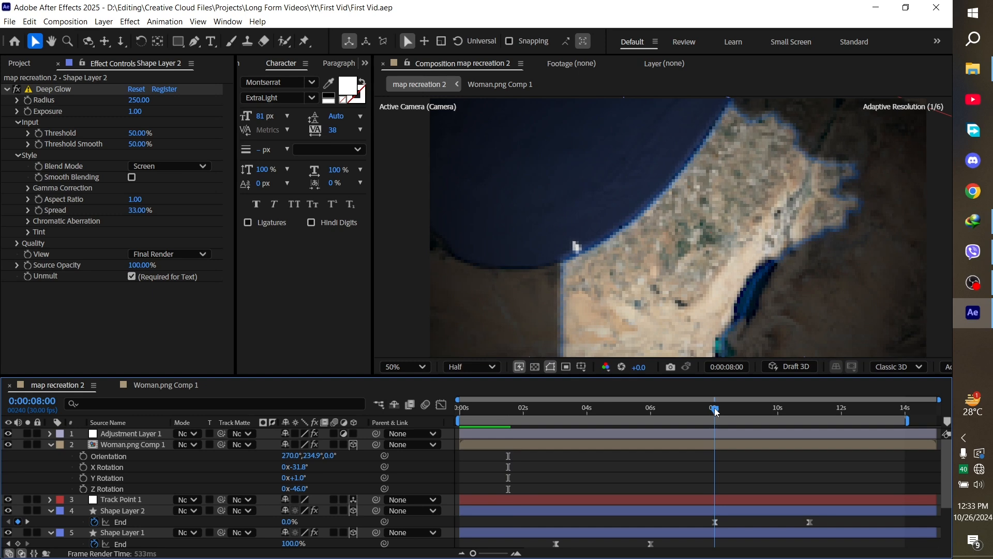
mouse_move(717, 412)
mouse_down()
mouse_move(728, 418)
mouse_move(712, 417)
mouse_up()
click(720, 444)
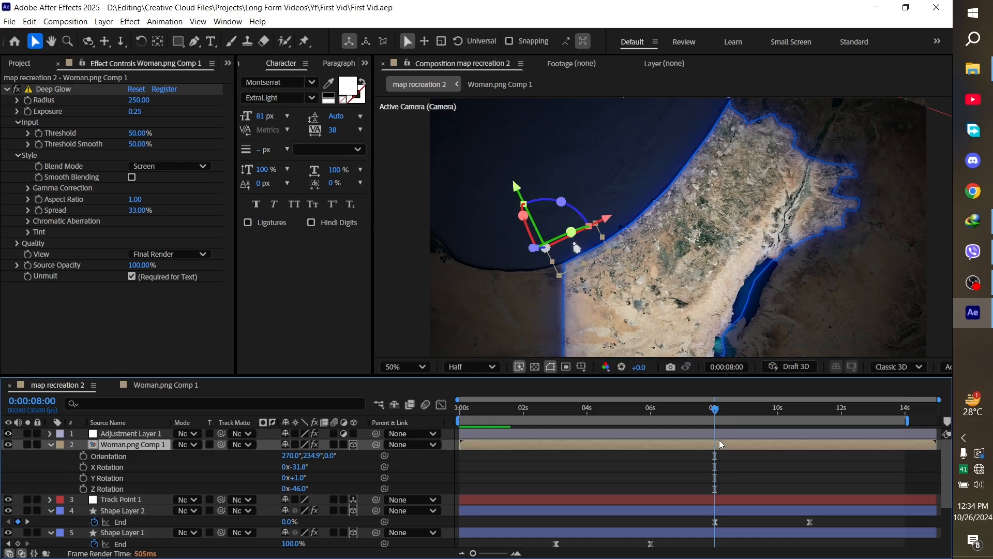
key(t)
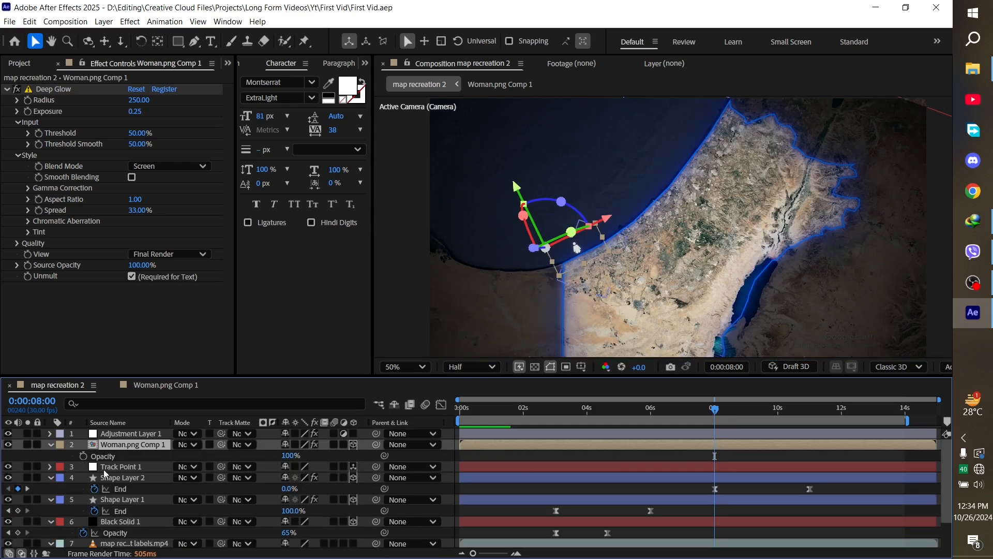
click(83, 455)
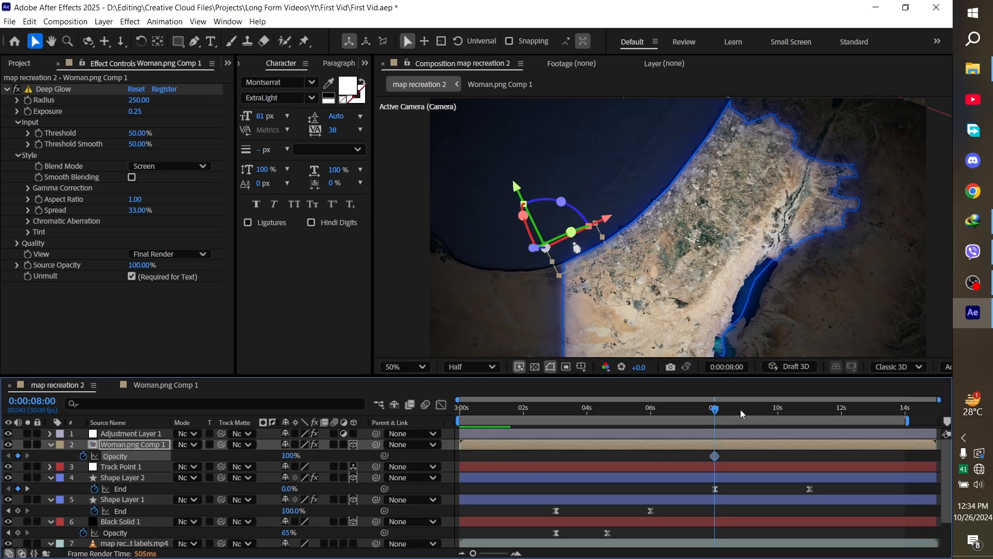
click(742, 413)
drag(743, 413, 746, 412)
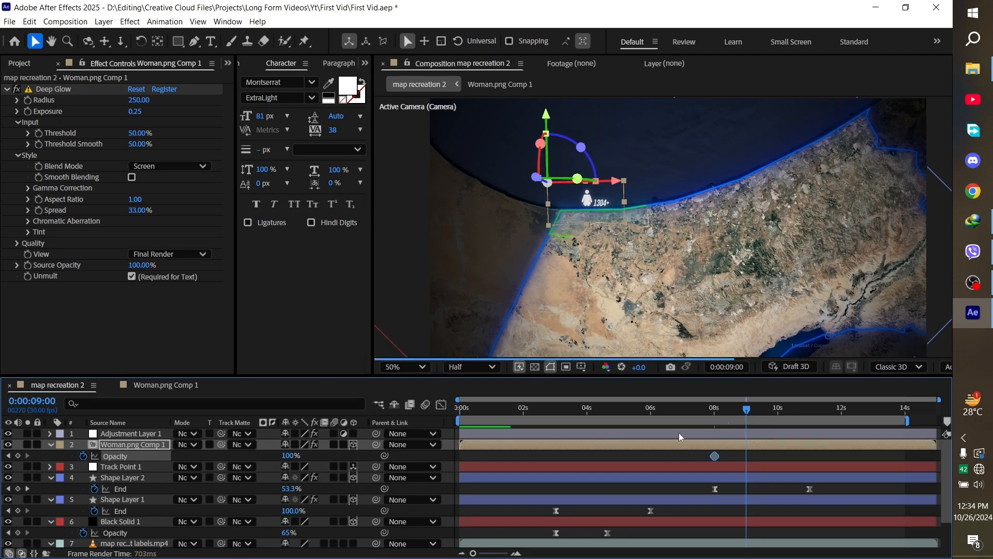
click(8, 456)
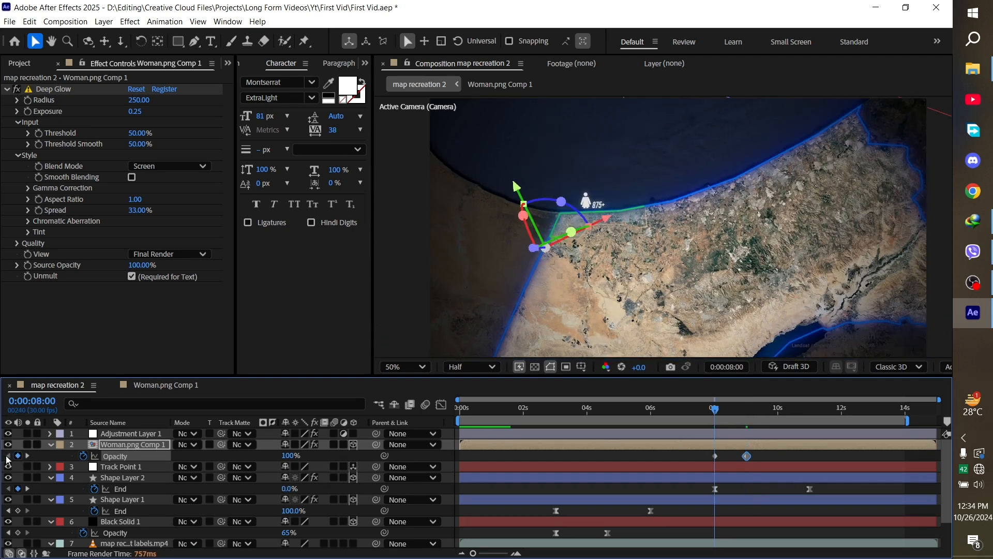
drag(294, 456, 117, 458)
drag(606, 409, 436, 417)
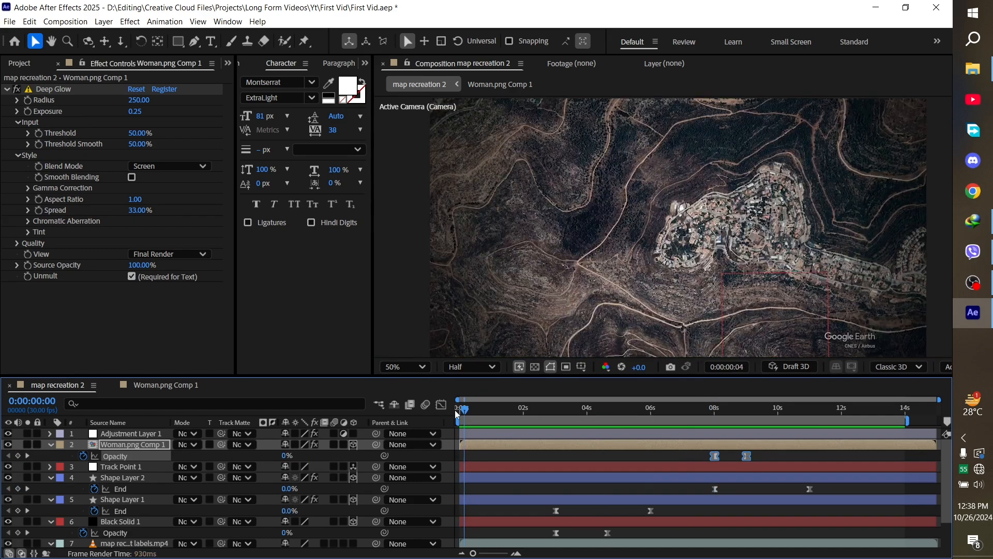
click(457, 414)
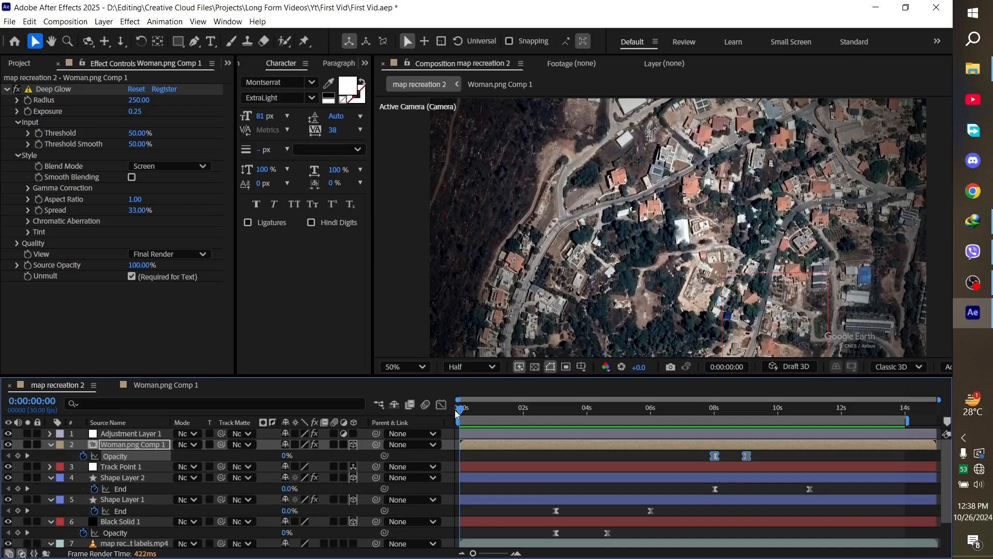
- Pre-compose all layers from Woman.png Comp 1 down to Camera, moving all attributes into the new composition
key(space)
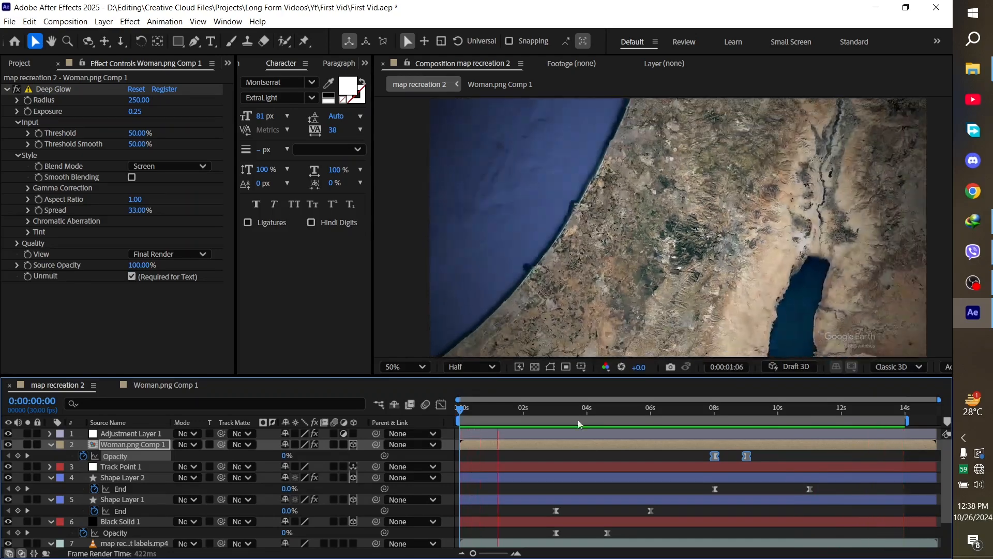
key(space)
click(135, 436)
click(129, 445)
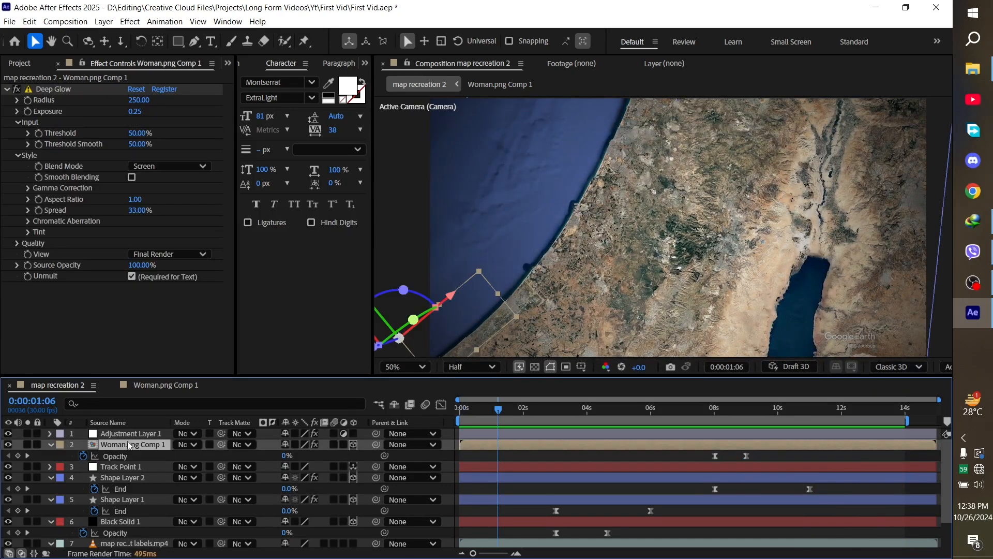
scroll(128, 456, down, 2)
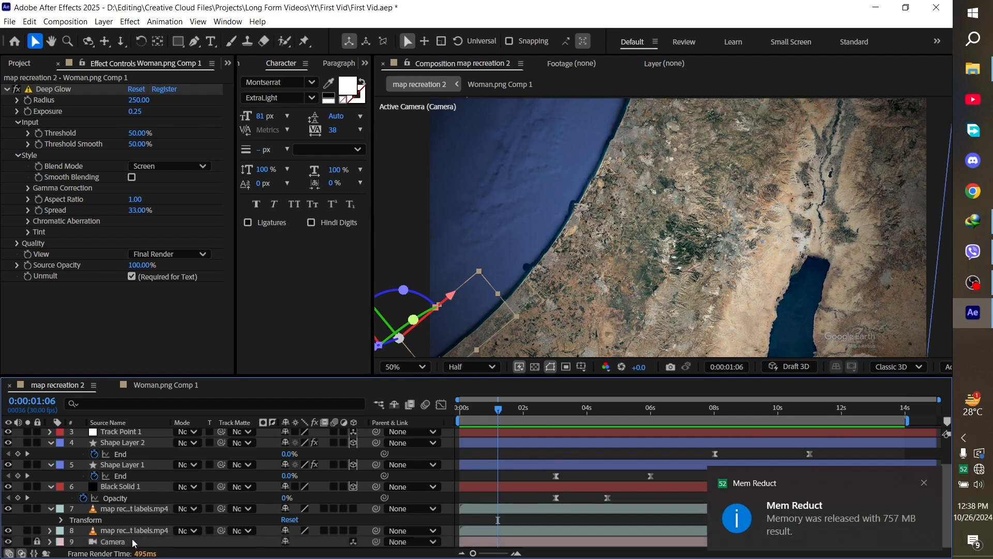
shift+click(104, 541)
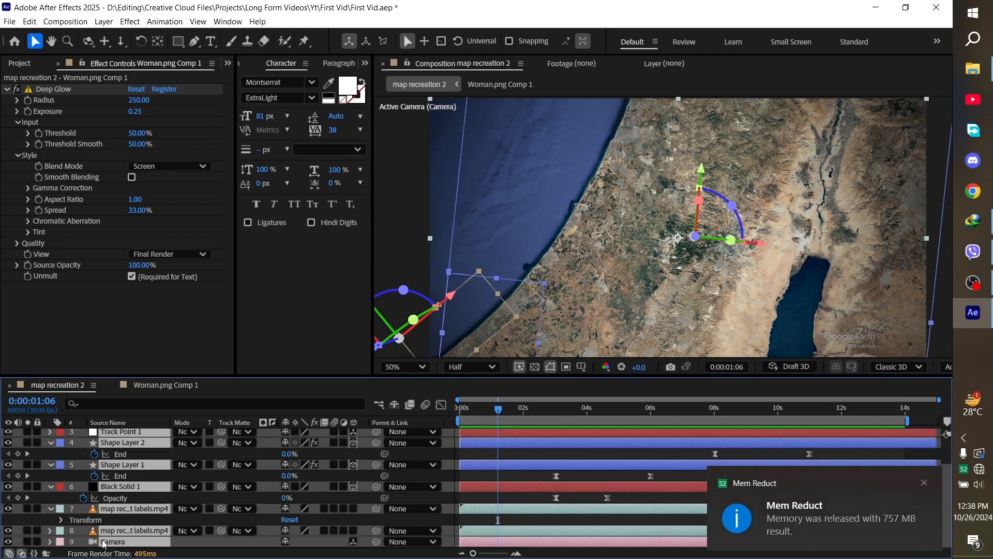
right_click(103, 542)
click(171, 462)
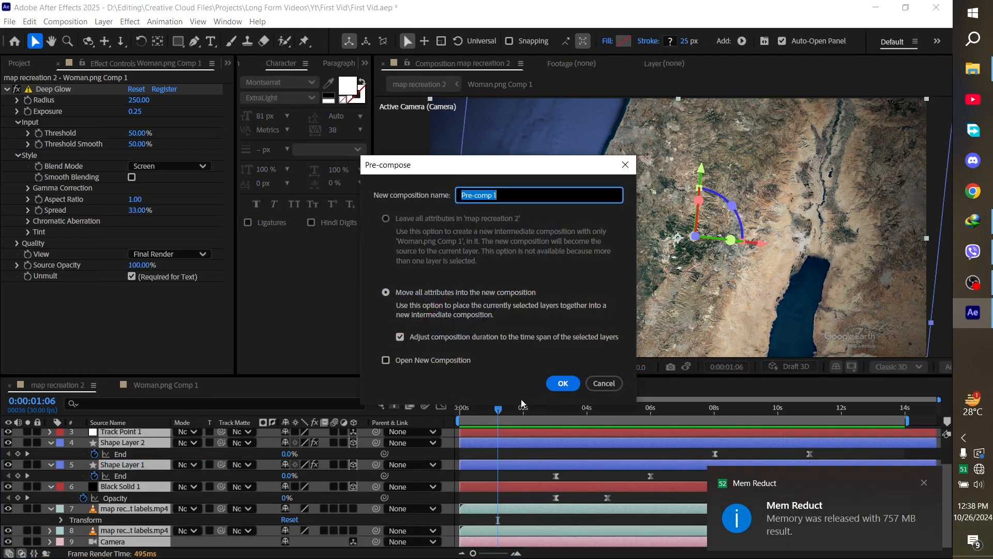
click(561, 380)
- Add a new adjustment layer above the vignette adjustment layer and apply Gaussian Blur to it
click(115, 437)
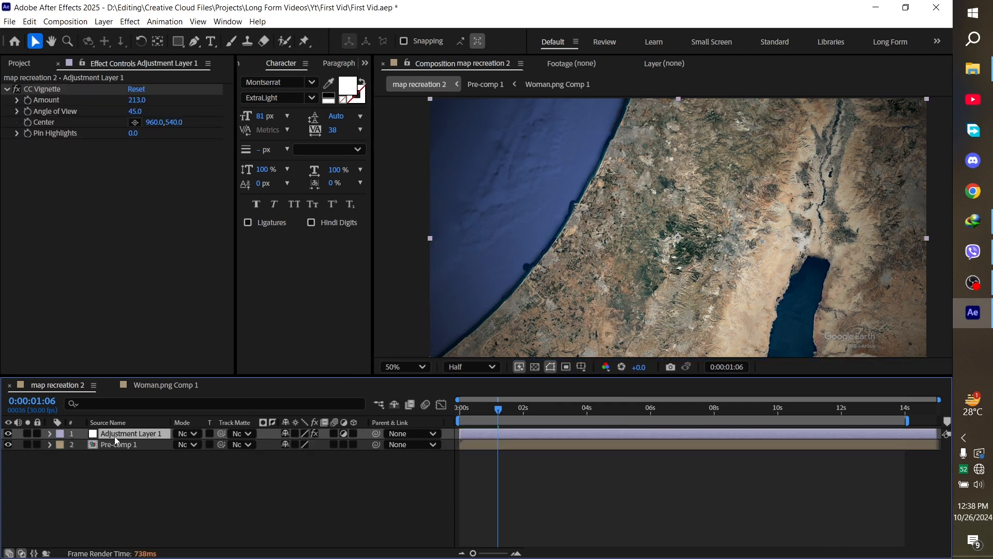
click(182, 492)
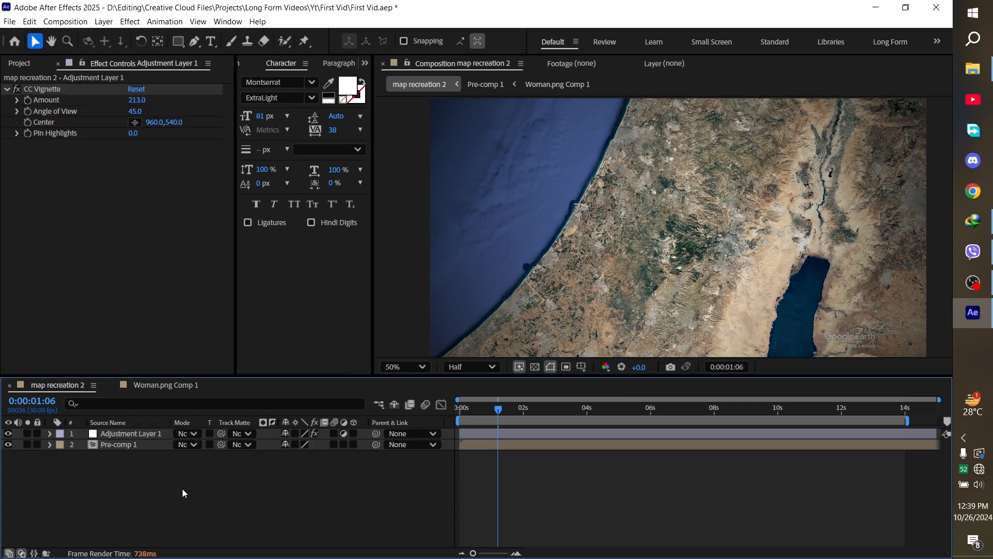
key(ctrl+alt+y)
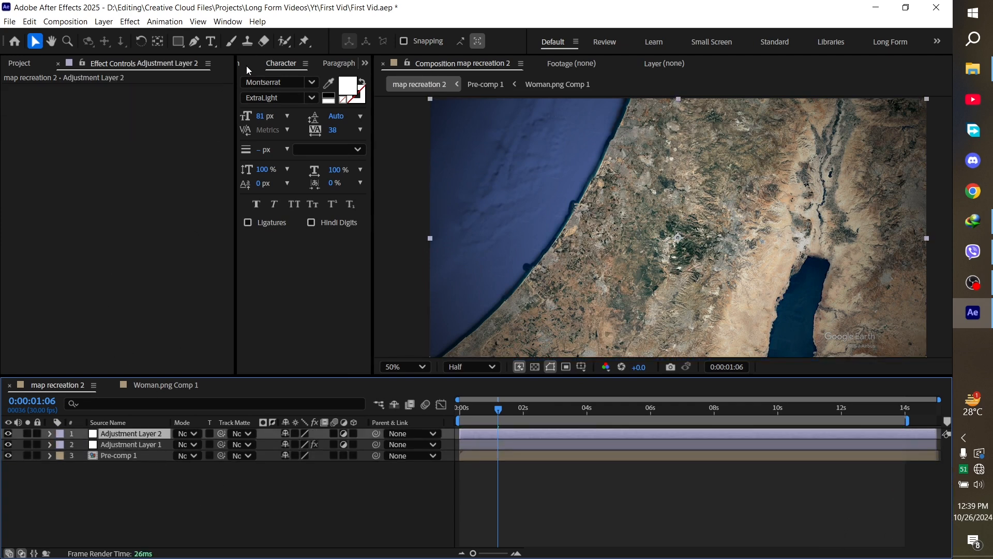
click(241, 64)
click(241, 65)
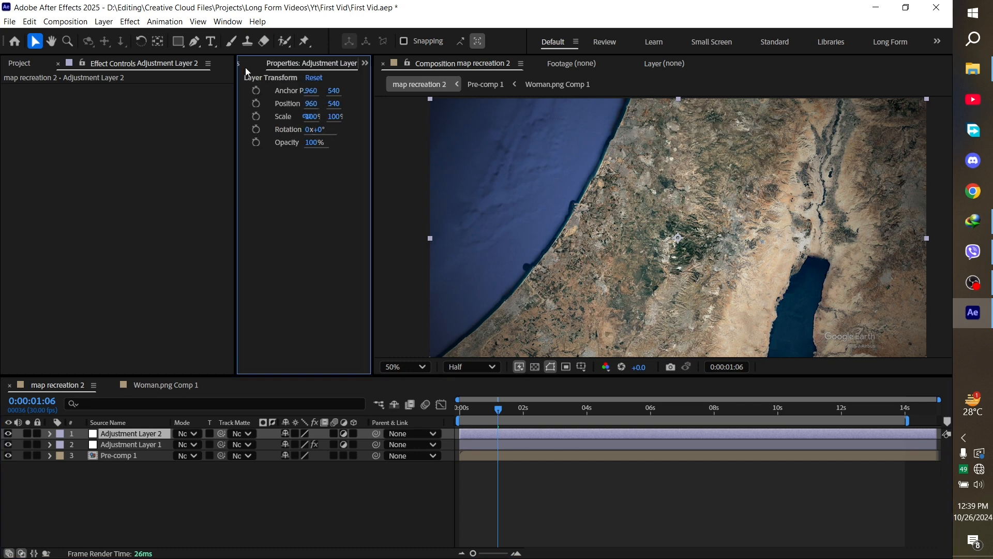
click(248, 69)
drag(281, 76, 230, 81)
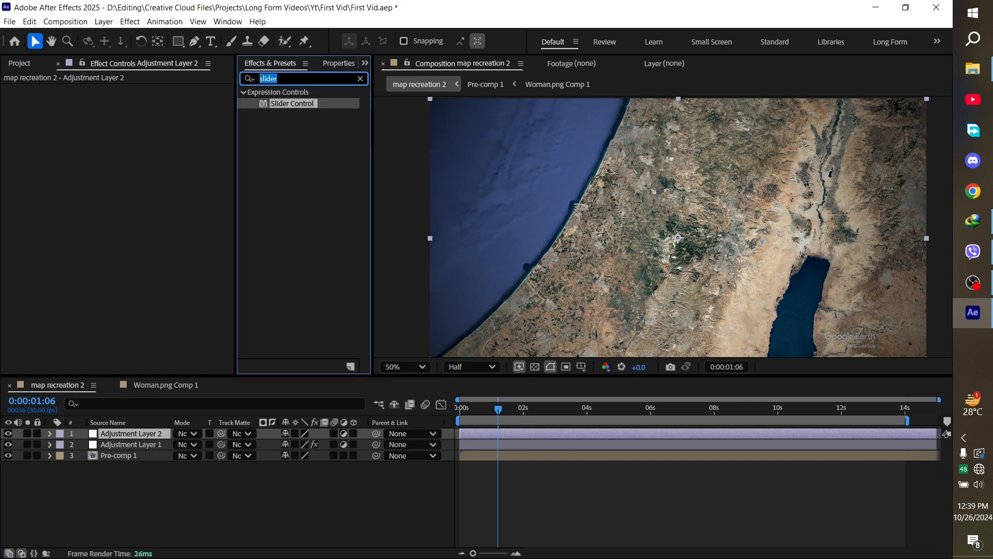
text(gauss)
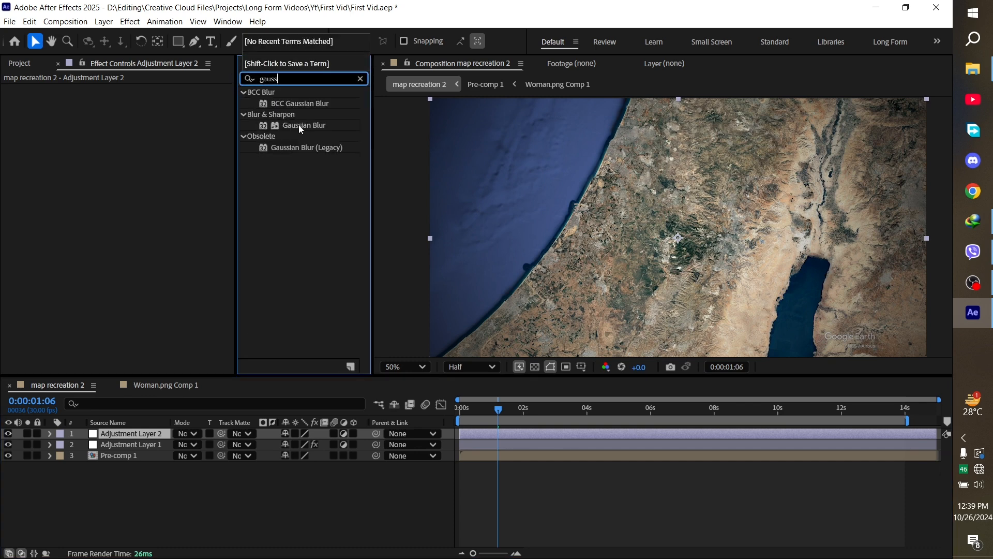
drag(302, 129, 149, 431)
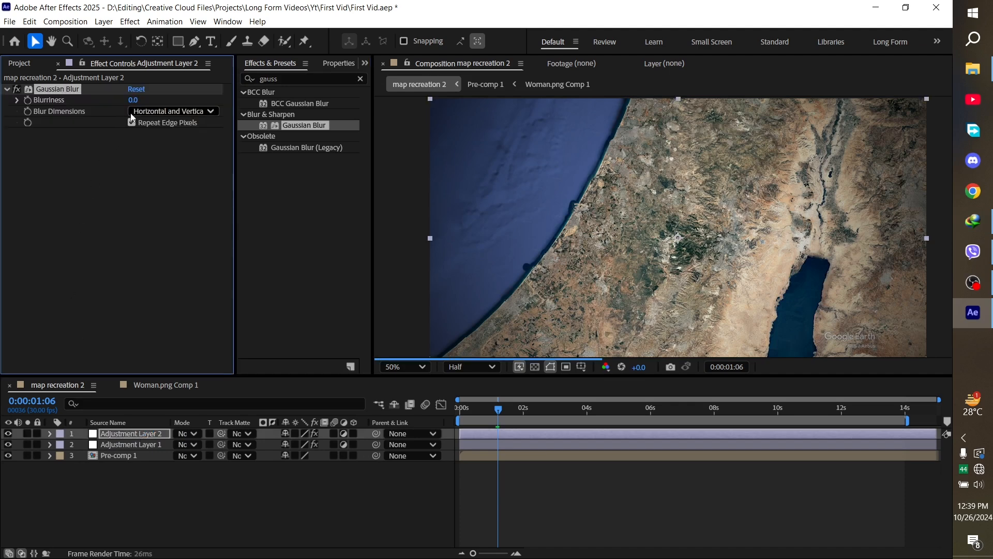
- Set the Gaussian Blur's Blurriness to 10
text(15)
key(Return)
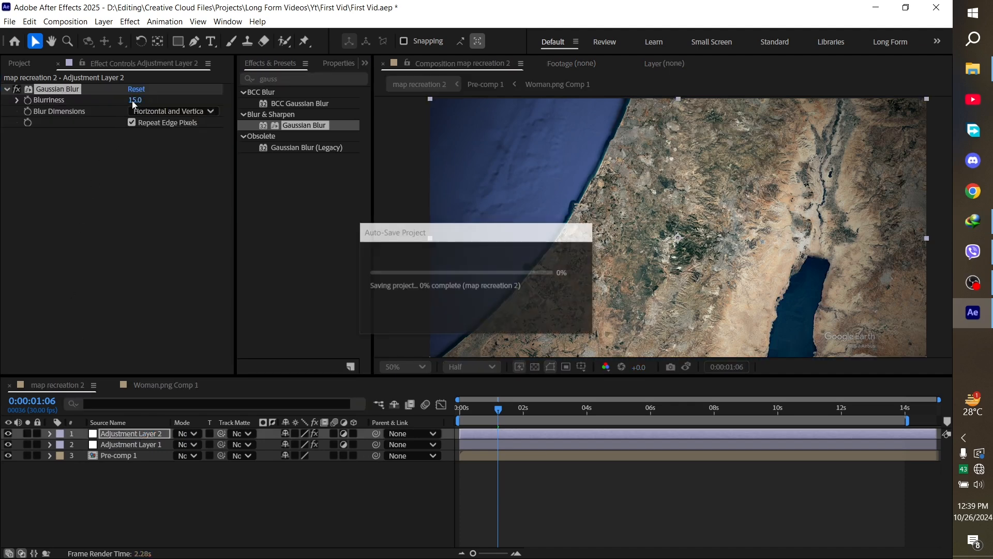
click(138, 99)
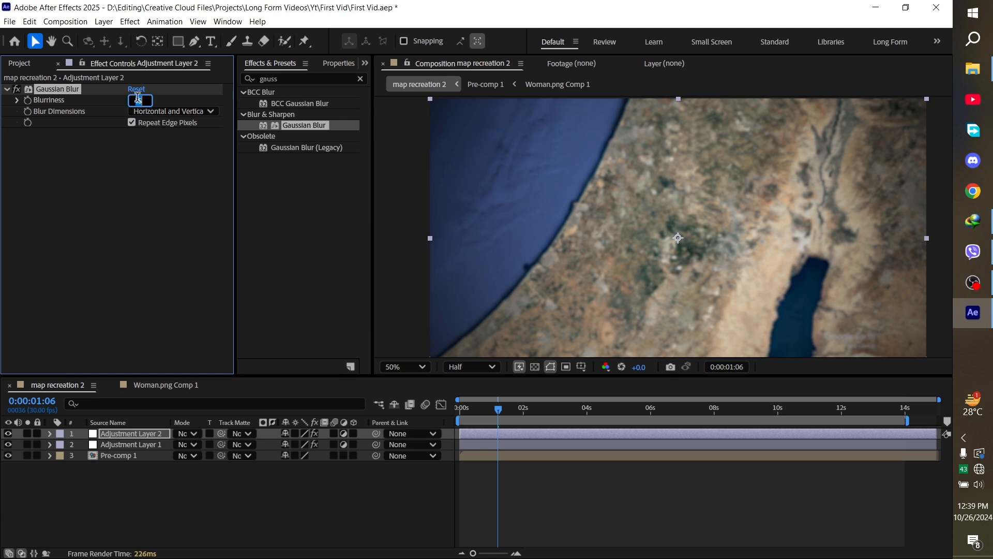
text(10)
key(Return)
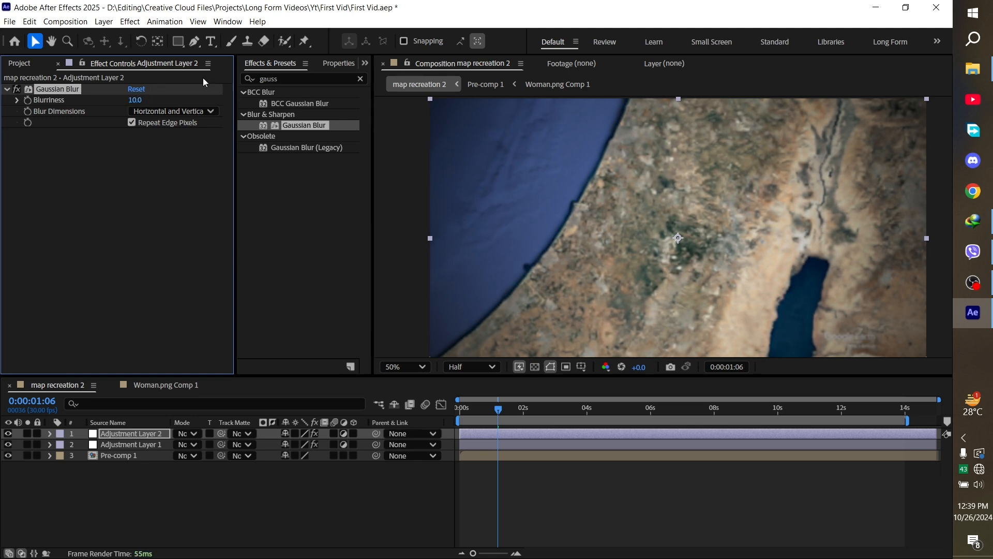
- Draw an elliptical mask spanning the frame on the blur adjustment layer and set its mode to Subtract
click(181, 41)
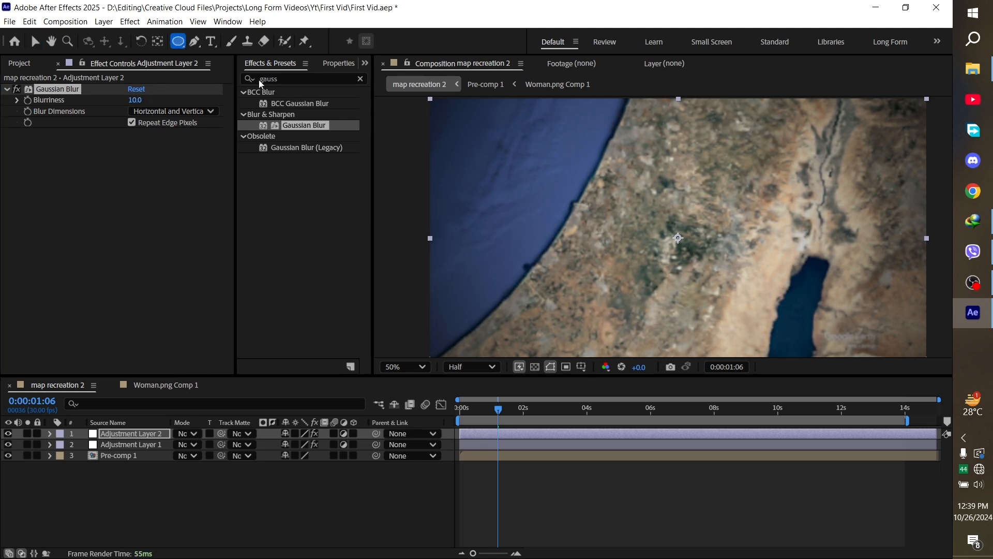
drag(429, 98, 926, 361)
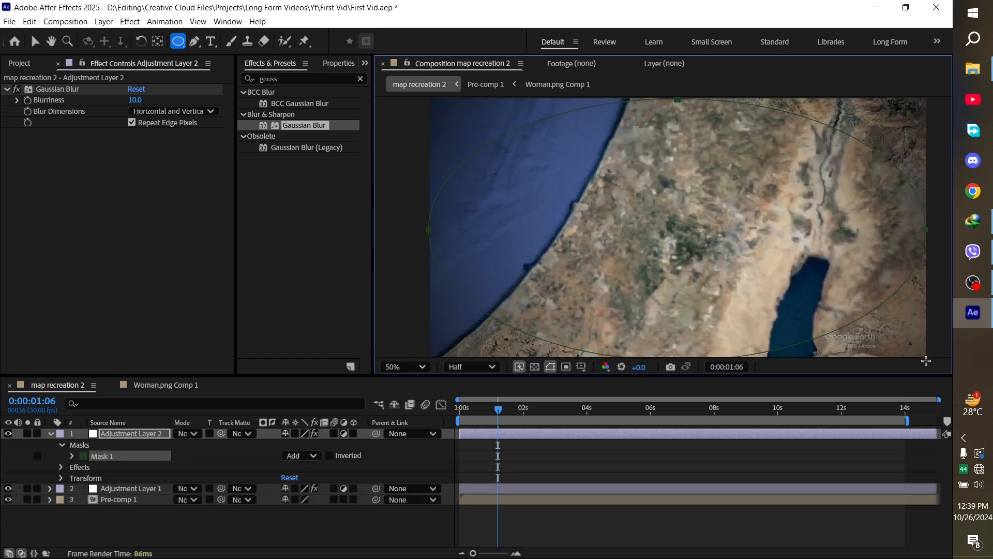
click(308, 456)
click(306, 493)
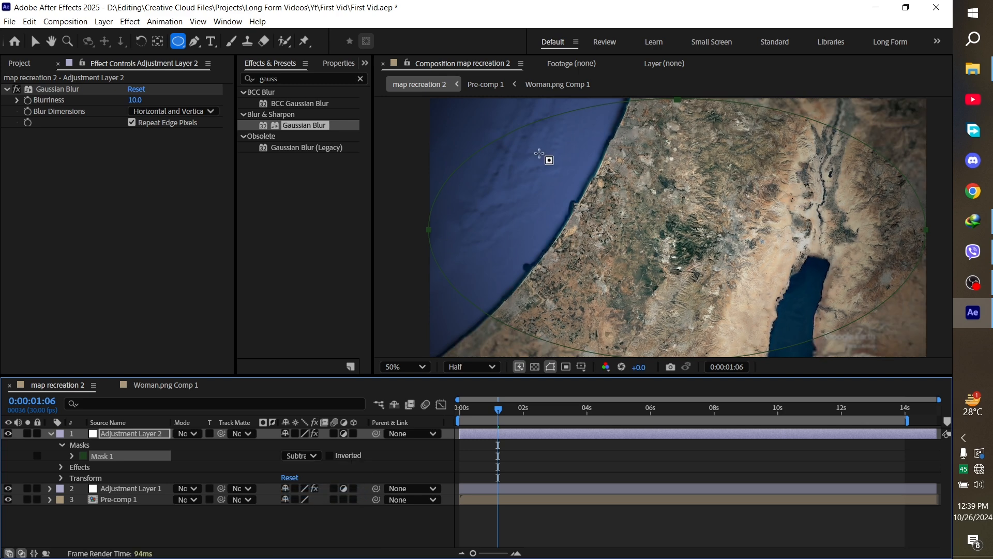
- Shrink the blur layer's elliptical mask by moving its upper edge inward from the frame border
key(v)
click(678, 100)
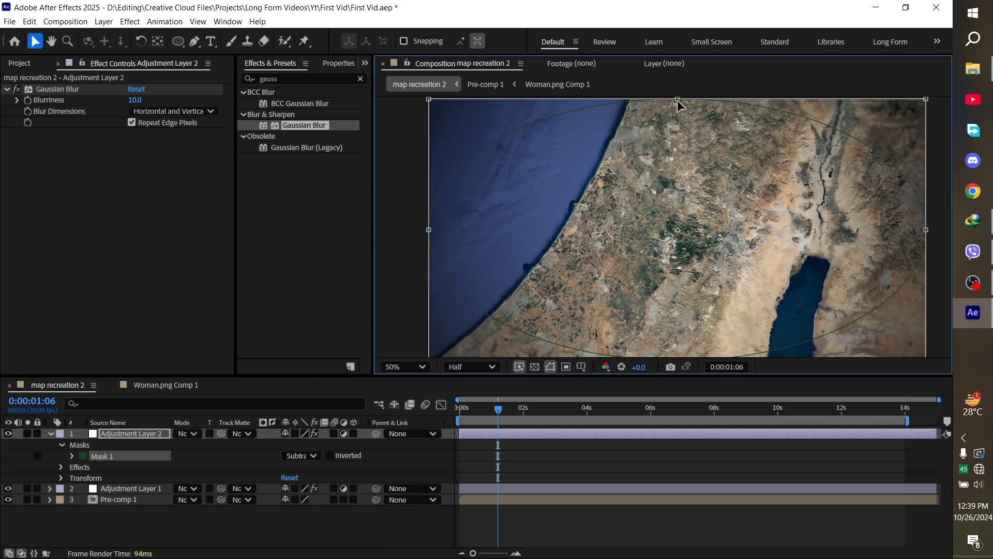
drag(677, 101, 677, 136)
scroll(677, 299, down, 2)
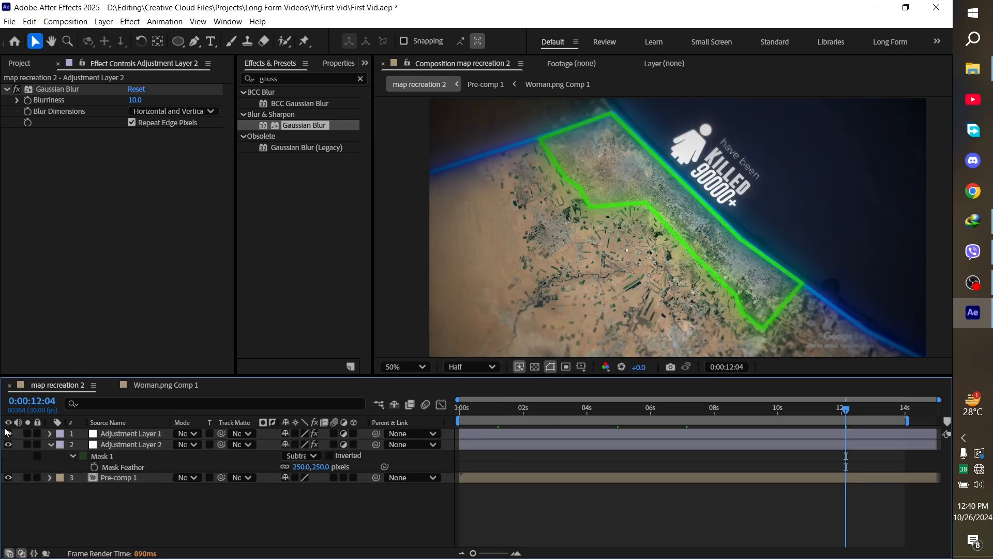
- Compare the image with and without the blur, enlarge Adjustment Layer 2's elliptical mask outward on all four sides, and save
click(7, 445)
click(8, 444)
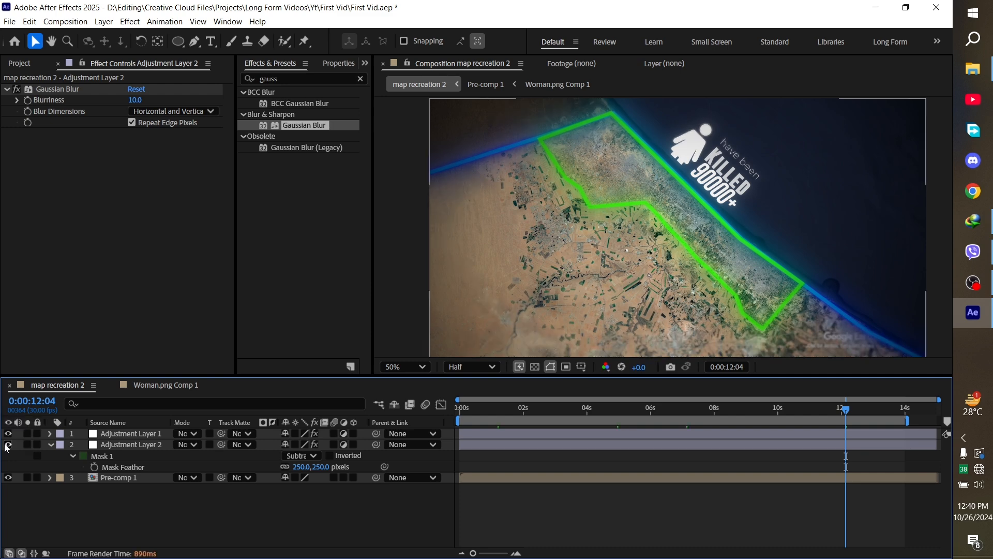
click(110, 446)
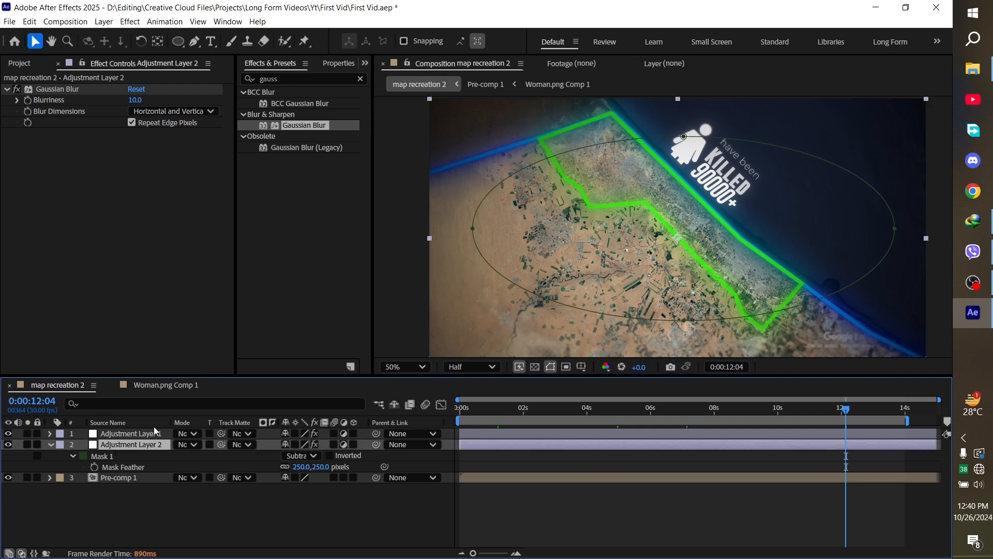
double_click(681, 137)
drag(683, 136, 686, 116)
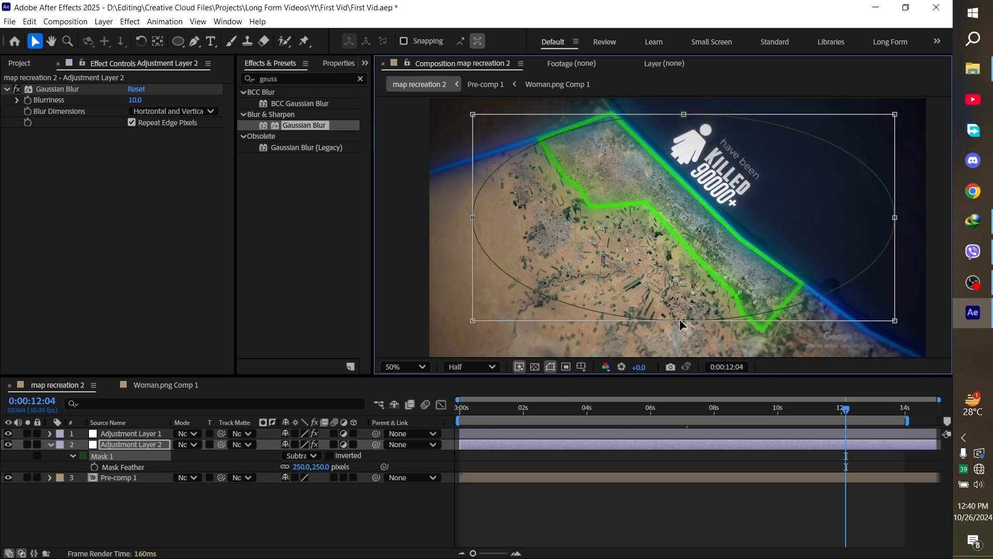
drag(681, 321, 684, 336)
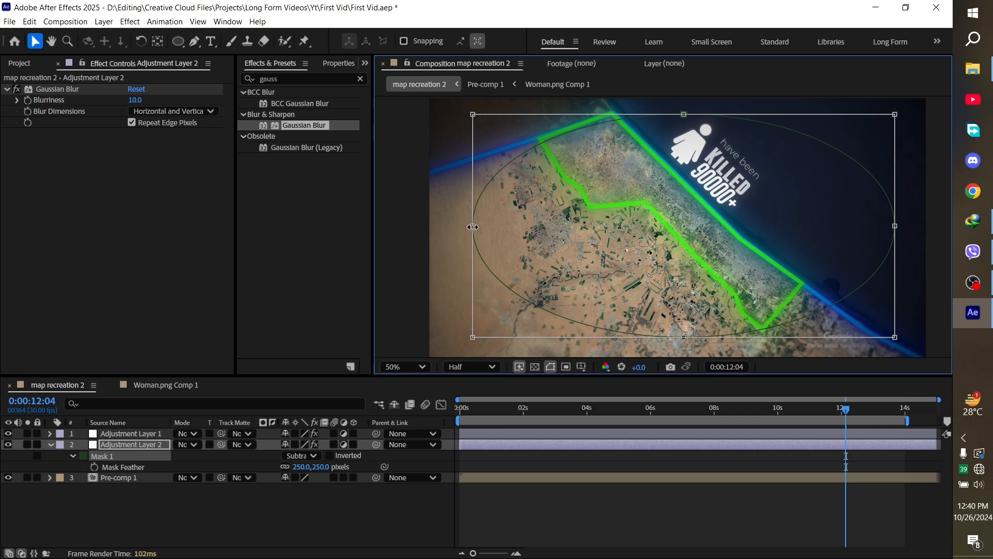
drag(473, 227, 449, 226)
drag(894, 226, 907, 228)
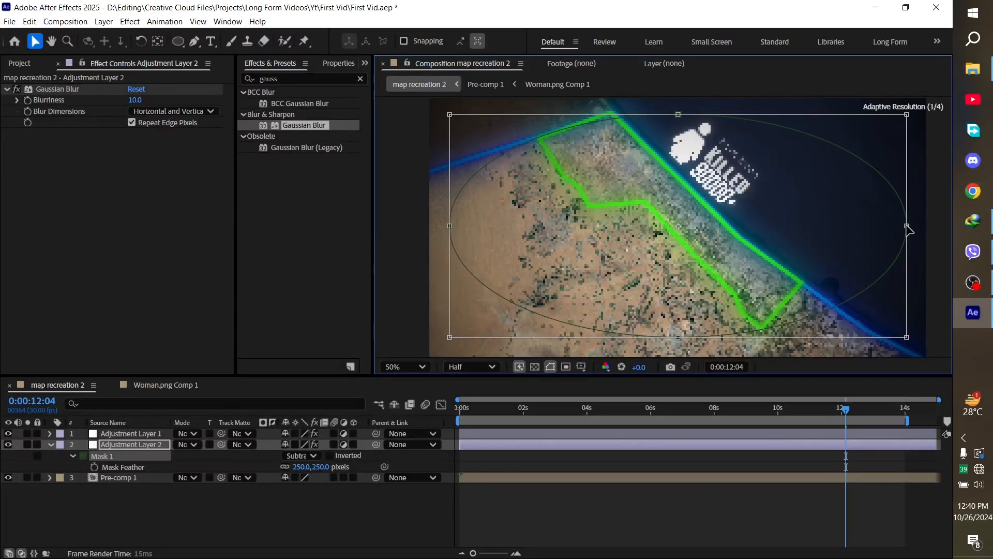
key(ctrl+s)
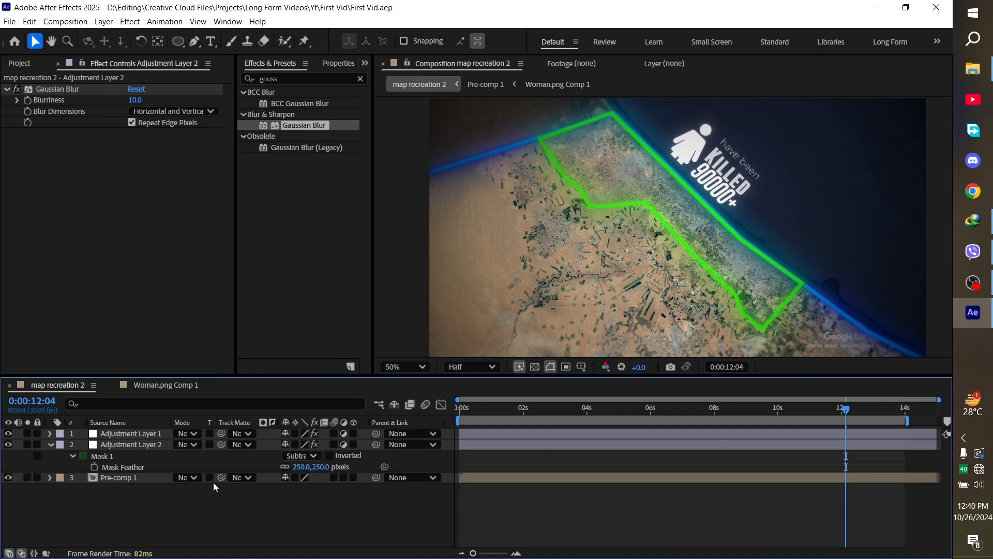
- Add a new adjustment layer directly above Pre-comp 1 and apply Lumetri Color to it
key(ctrl+alt+y)
drag(203, 479, 206, 481)
drag(304, 103, 124, 164)
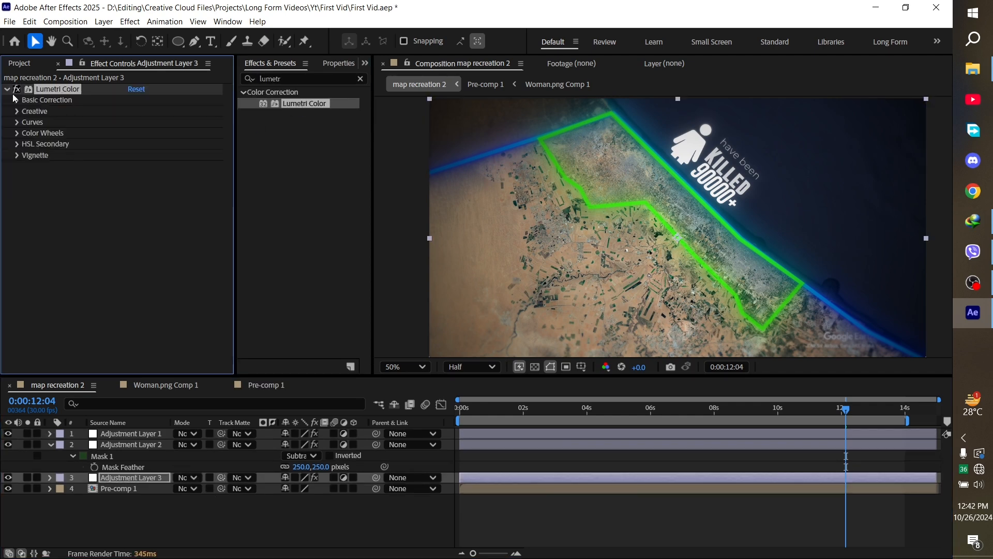
- Set the Lumetri Color Basic Correction Temperature to 25 and save the project
click(9, 101)
click(16, 101)
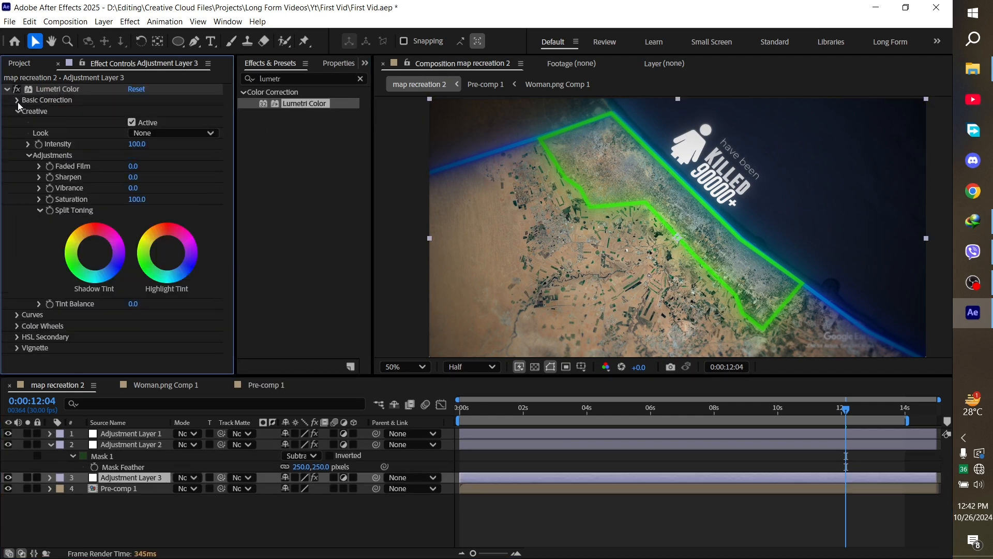
click(132, 155)
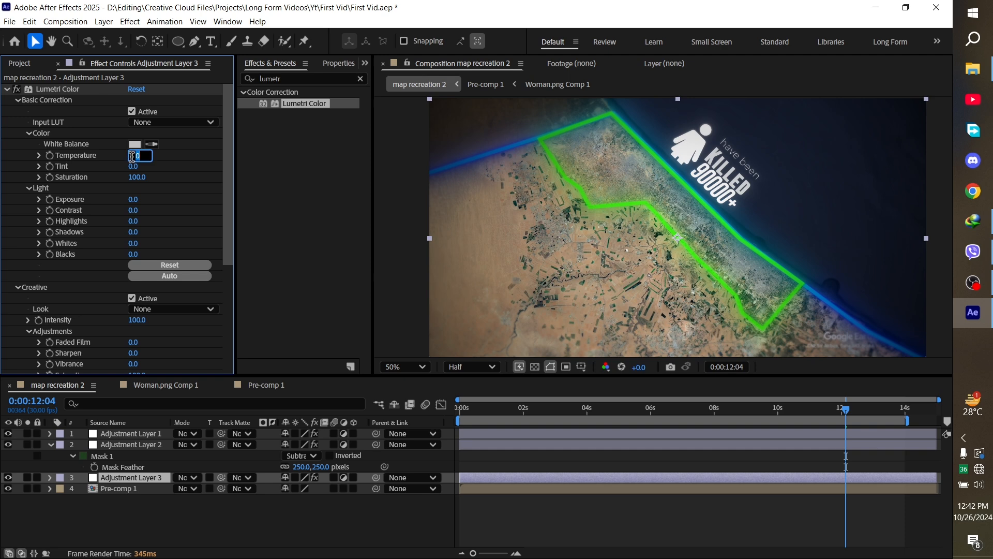
text(-4.5)
key(Return)
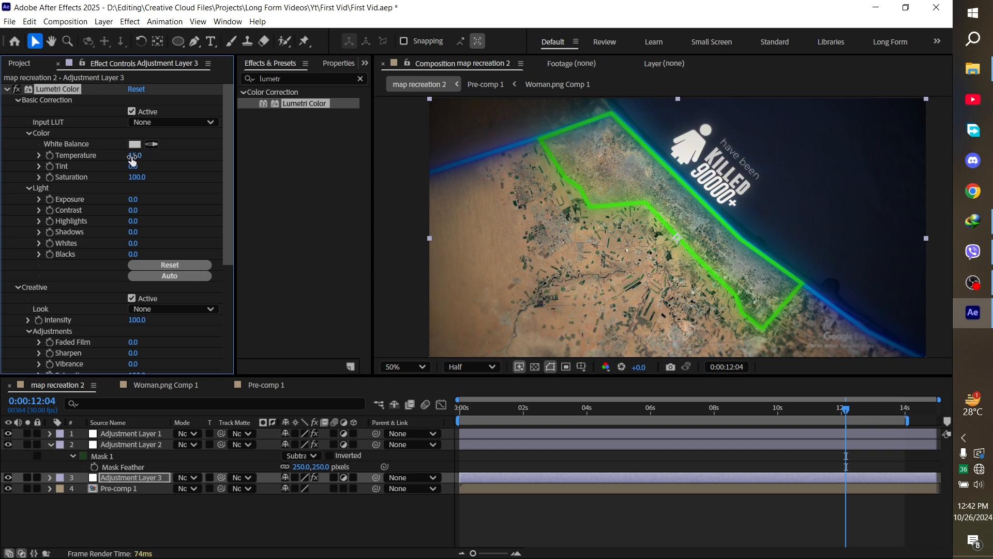
click(132, 156)
text(25)
key(Return)
click(599, 455)
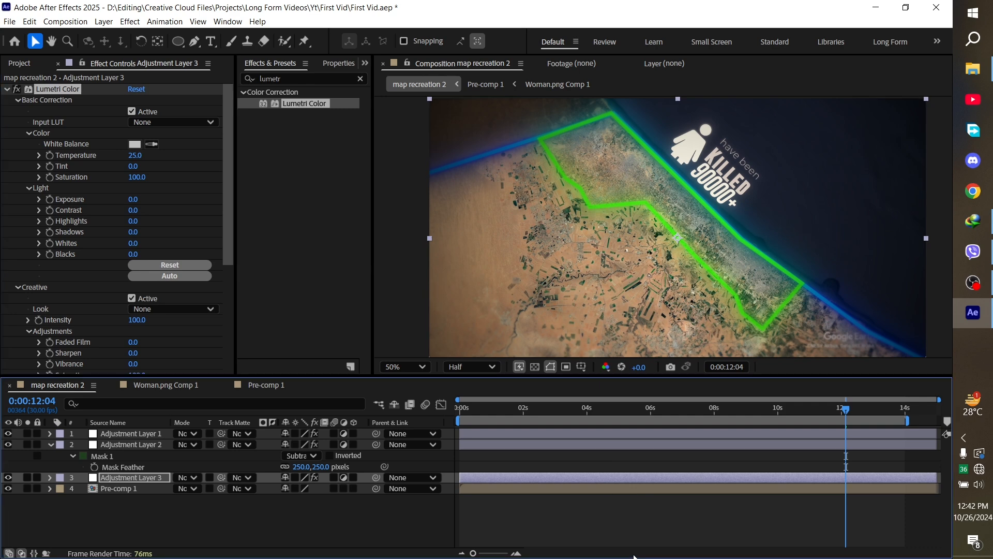
key(ctrl+s)
- Close the Woman.png Comp 1 and Pre-comp 1 timelines and add map recreation 2 to the render queue
click(112, 386)
click(112, 386)
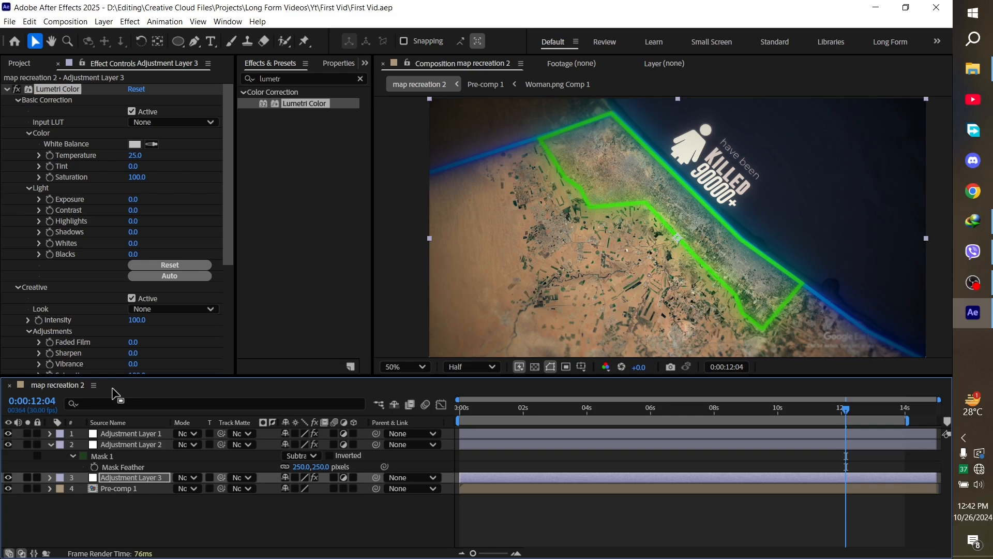
click(153, 504)
key(ctrl+m)
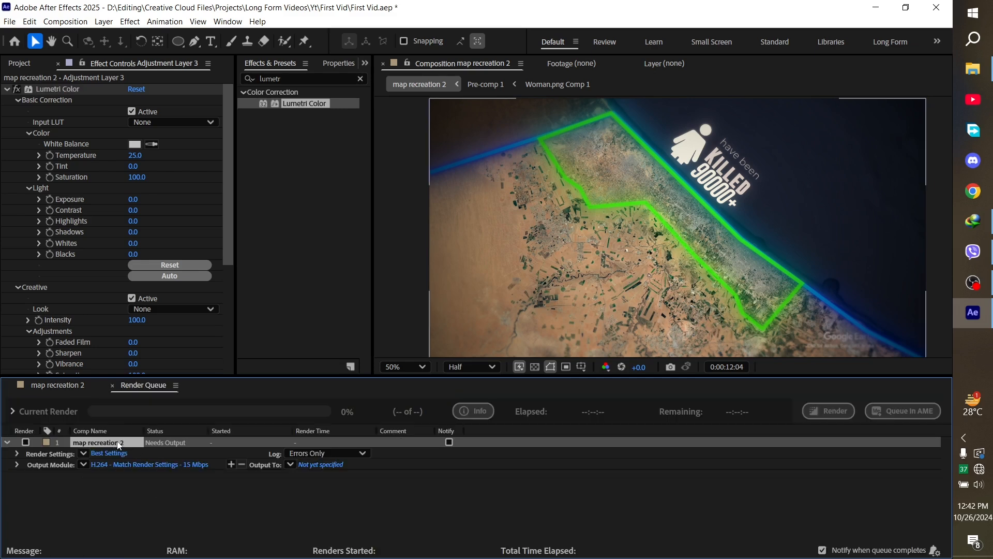